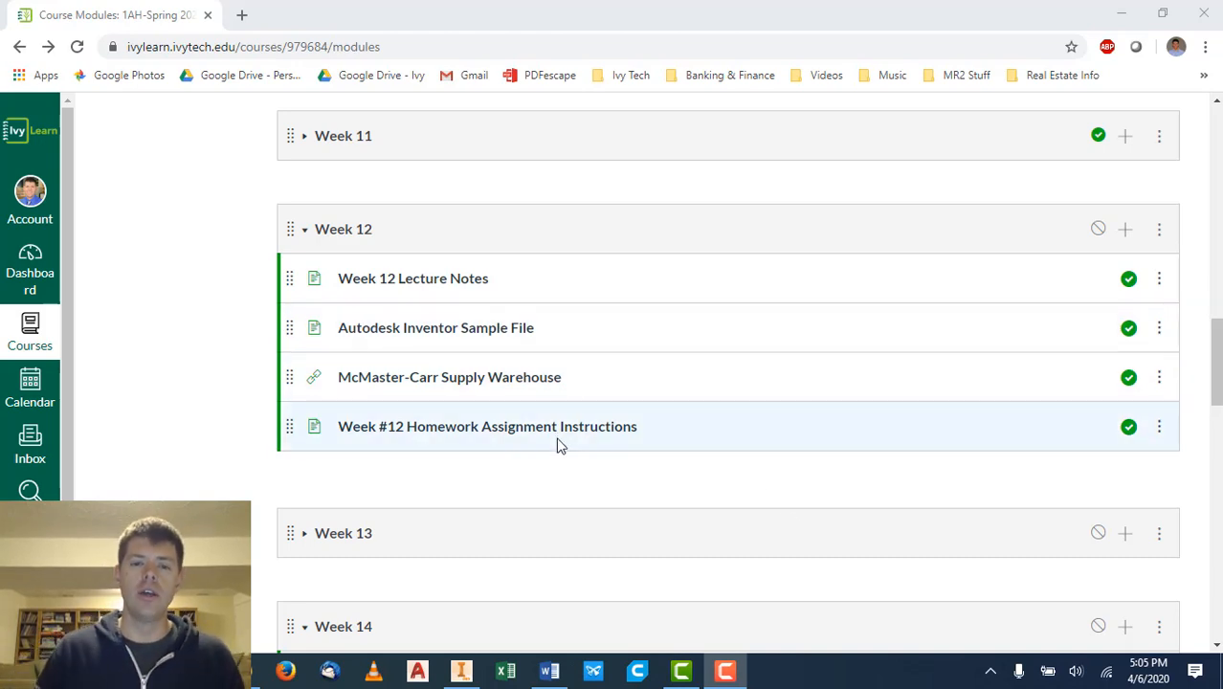
# Review the Week #12 Homework Assignment Instructions page and return to the course modules.
pyautogui.click(508, 430)
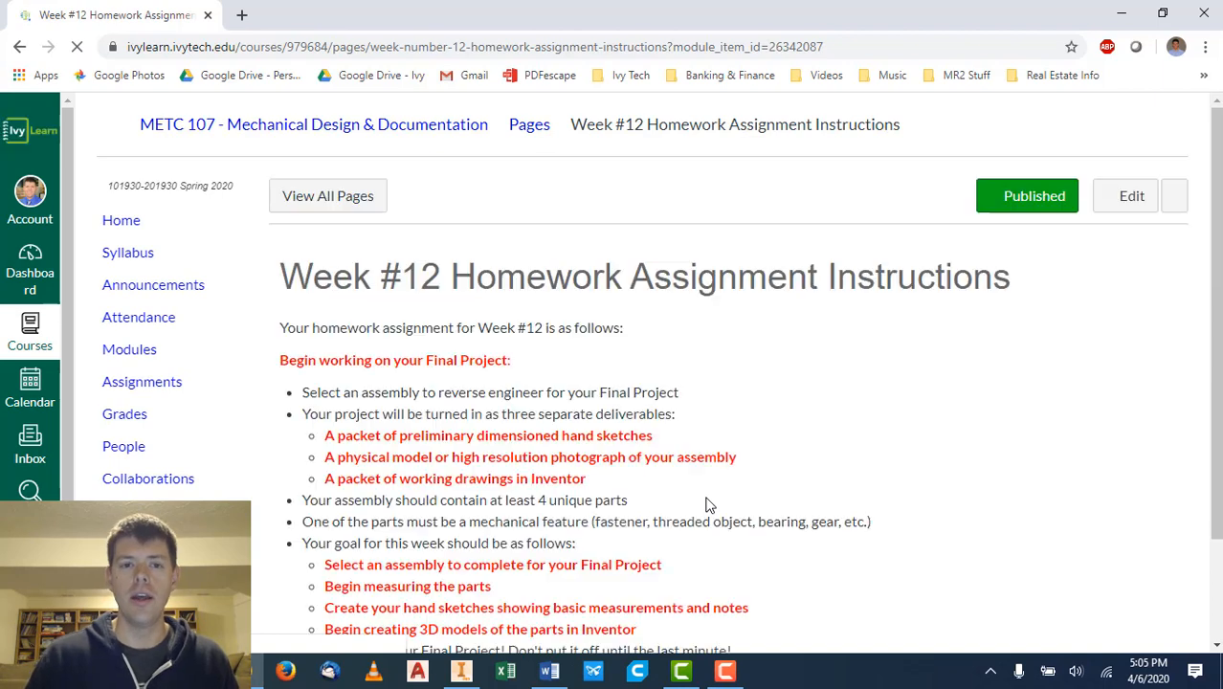
pyautogui.scroll(-1, 688, 479)
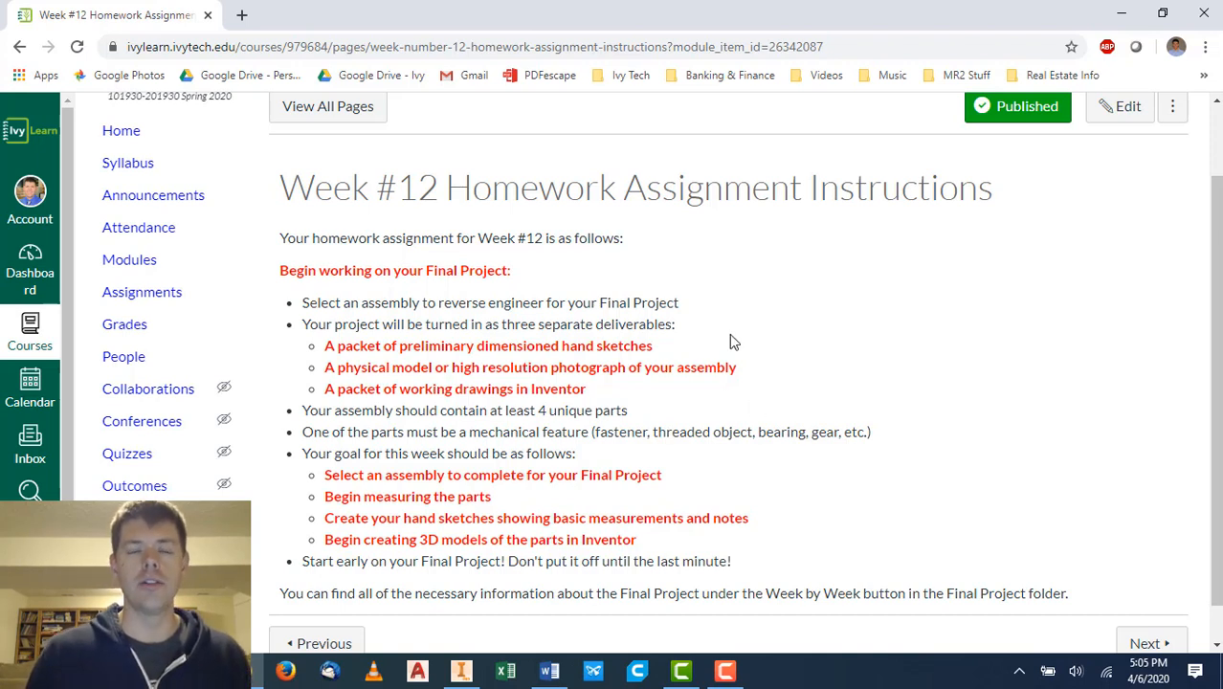
pyautogui.hotkey('alt', 'Left')
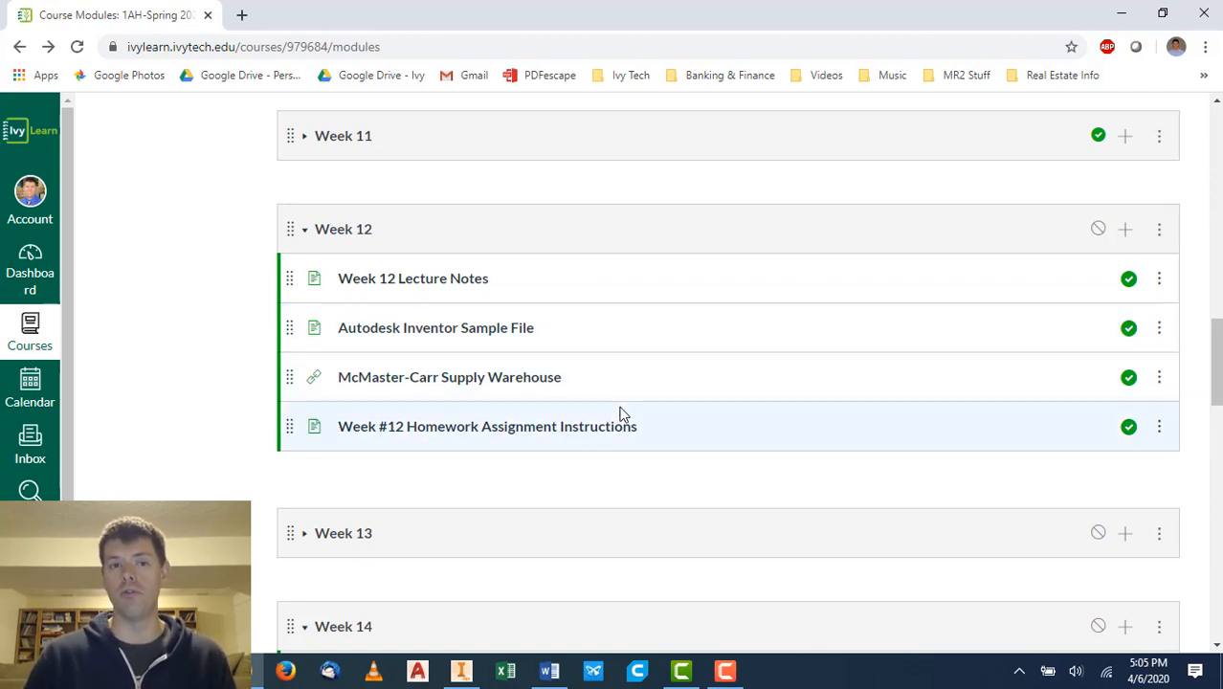
# Examine the Final Project module's instruction video link, instructions, and scoring rubric entries, and return to the Week 12 module.
pyautogui.scroll(-5, 613, 390)
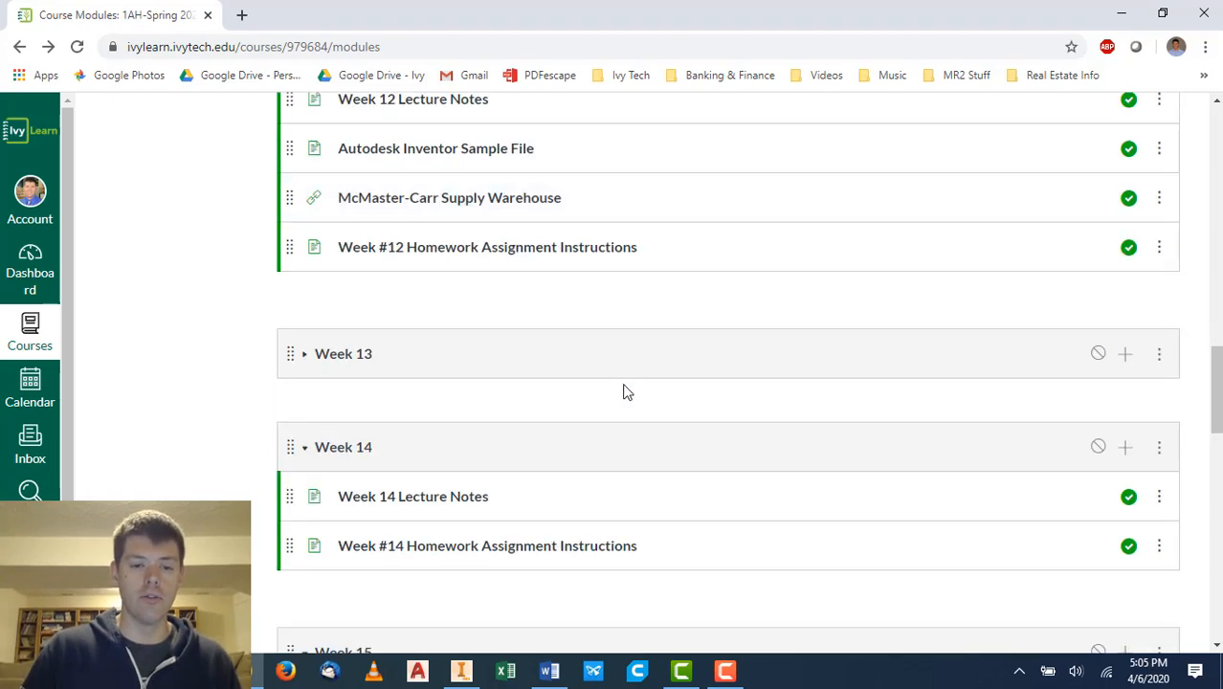
pyautogui.scroll(-5, 635, 391)
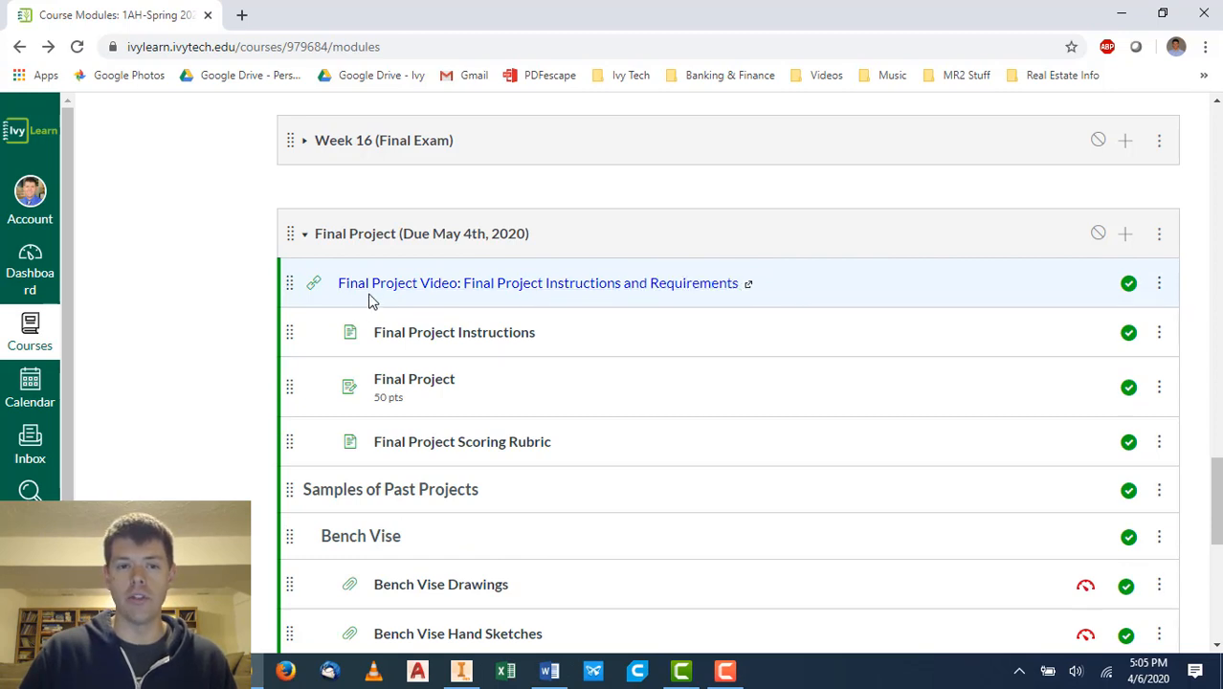
pyautogui.moveTo(743, 287); pyautogui.dragTo(800, 287)
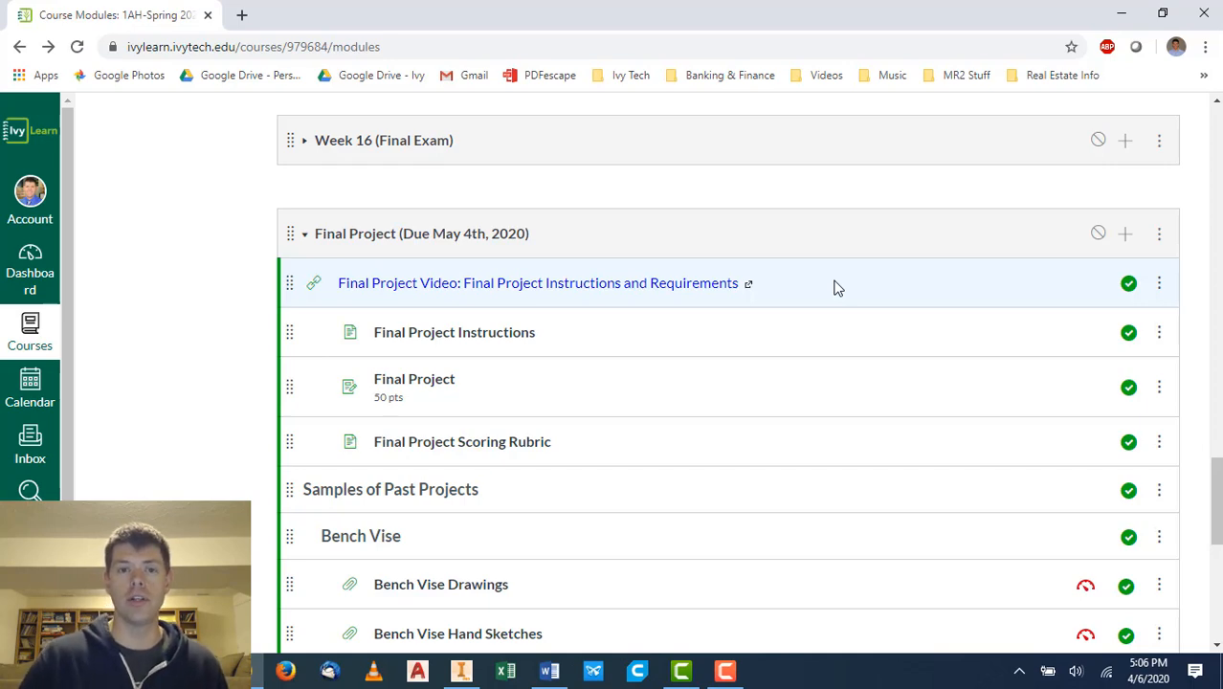
pyautogui.scroll(5, 668, 314)
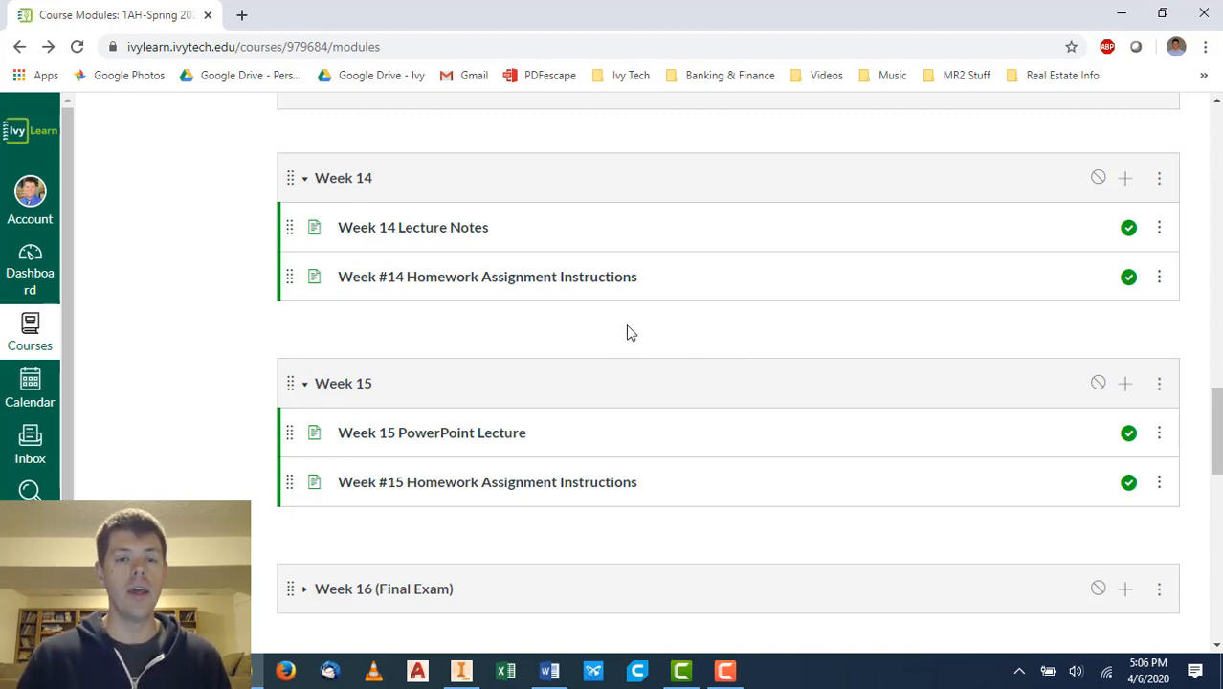
pyautogui.scroll(-1, 599, 321)
pyautogui.scroll(-4, 665, 223)
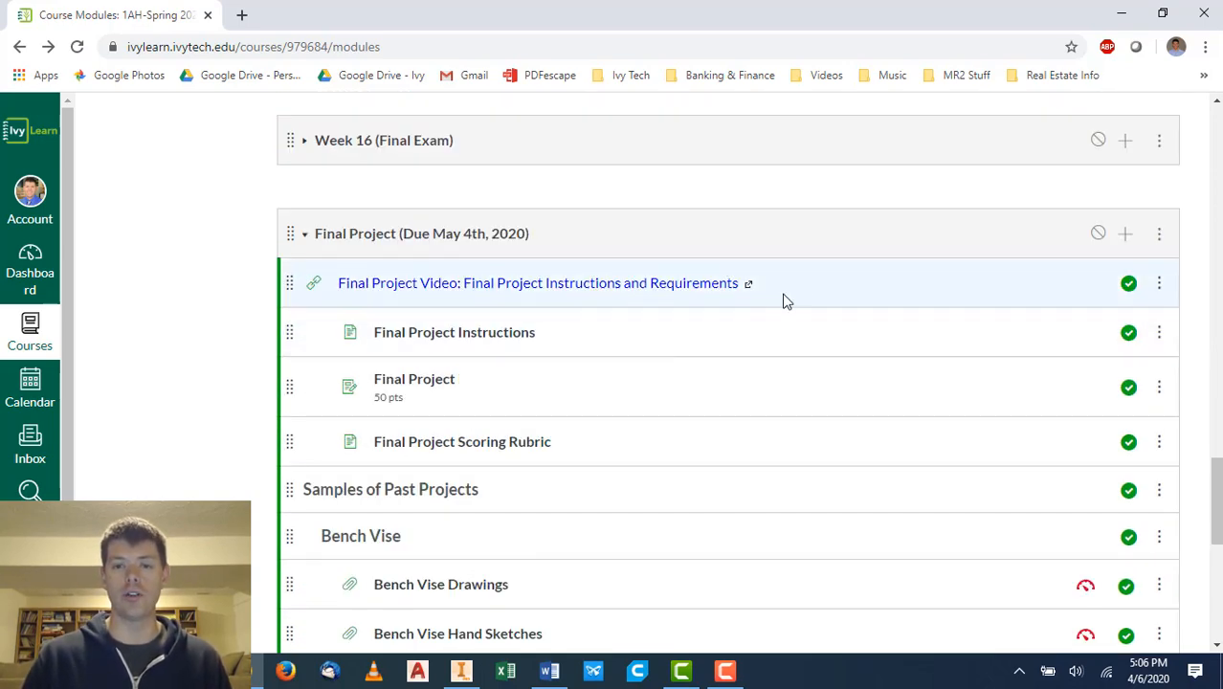
pyautogui.moveTo(742, 285); pyautogui.dragTo(879, 289)
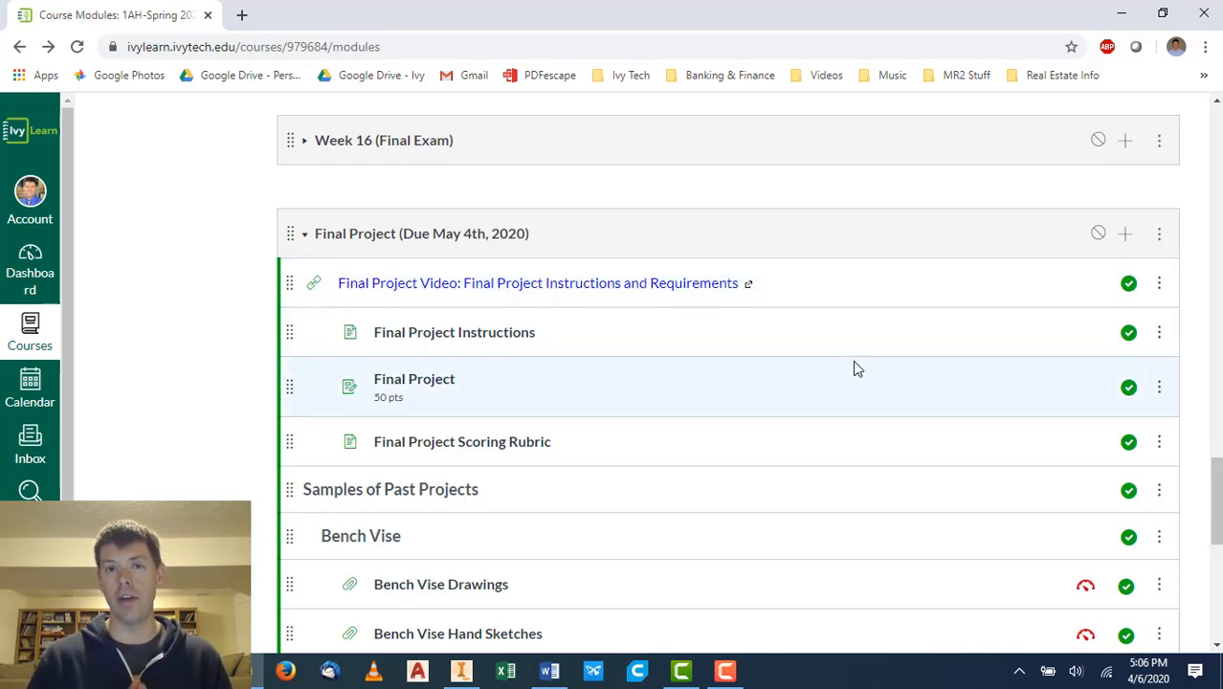
pyautogui.scroll(8, 841, 378)
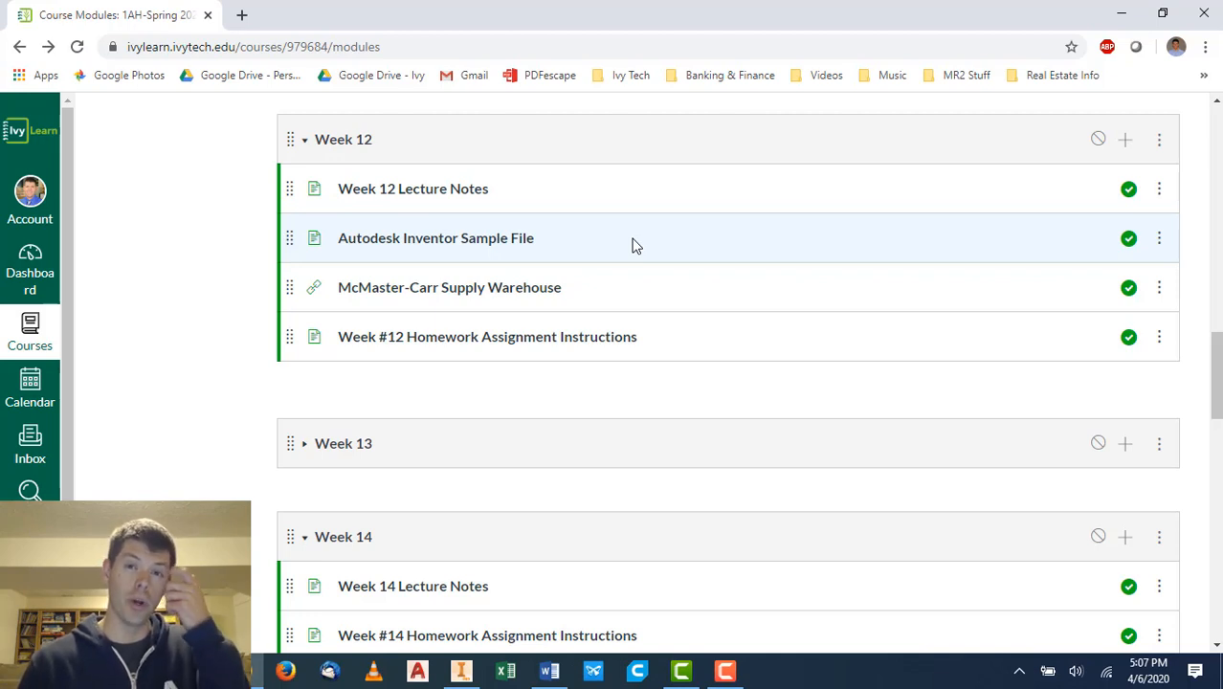
# Switch to Word and review the Week 12 Lecture Notes on opening the sample model and importing fasteners.
pyautogui.click(549, 671)
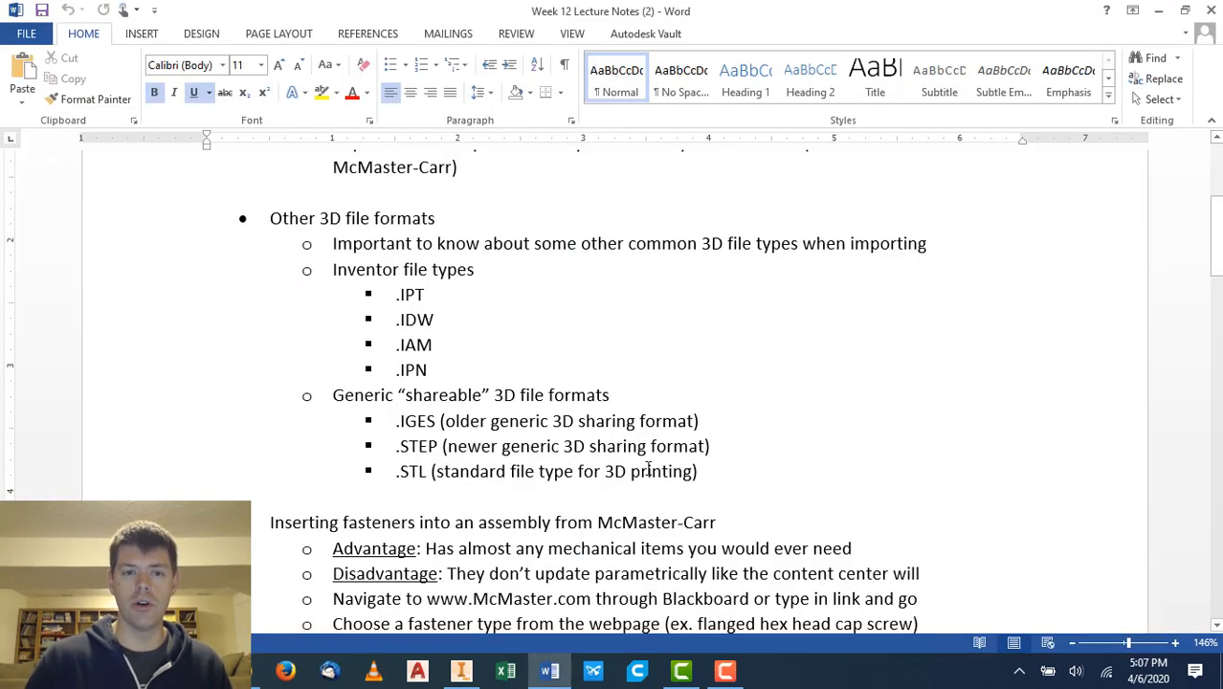
pyautogui.scroll(3, 713, 450)
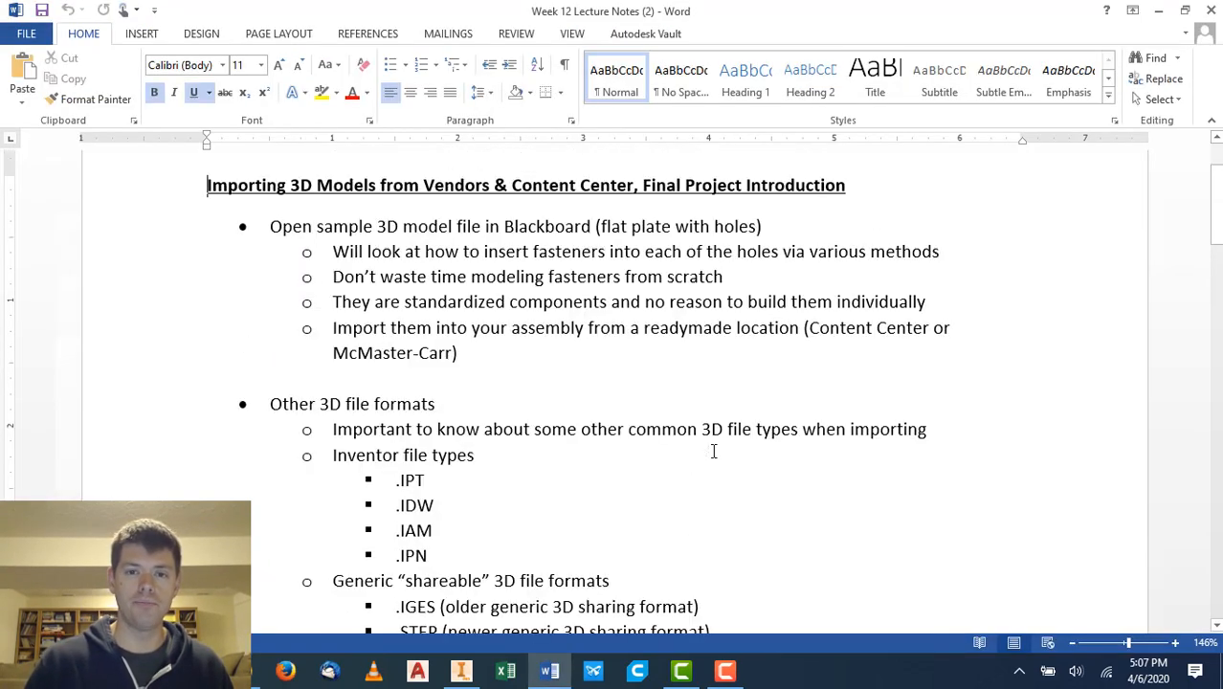
pyautogui.scroll(-3, 713, 450)
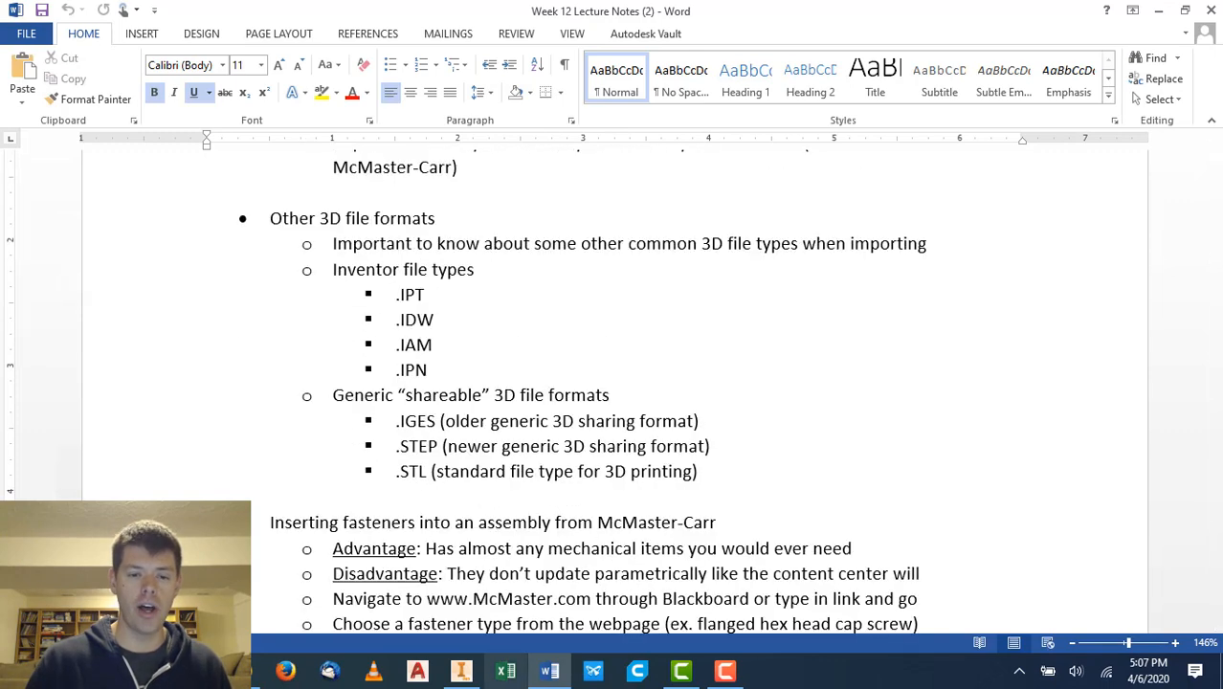
# Open Sample File Plate with Holes.ipt in Inventor from the Autodesk Inventor Sample File page in the Week 12 module.
pyautogui.click(461, 671)
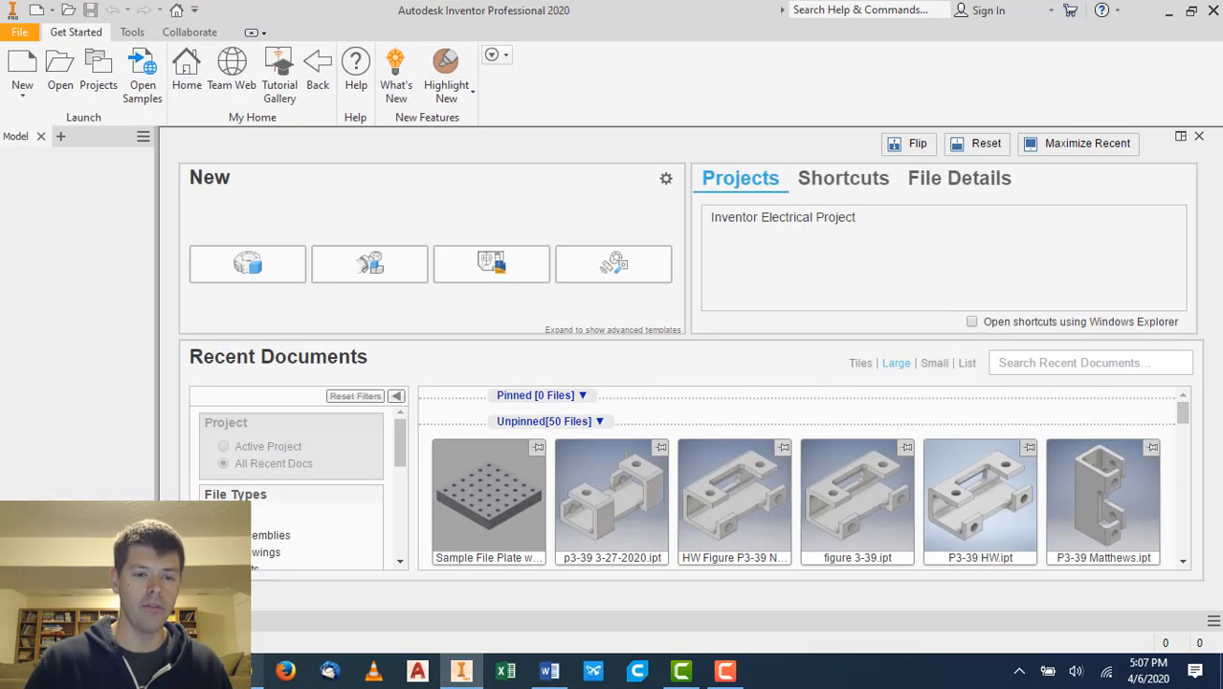
pyautogui.hotkey('alt', 'Tab')
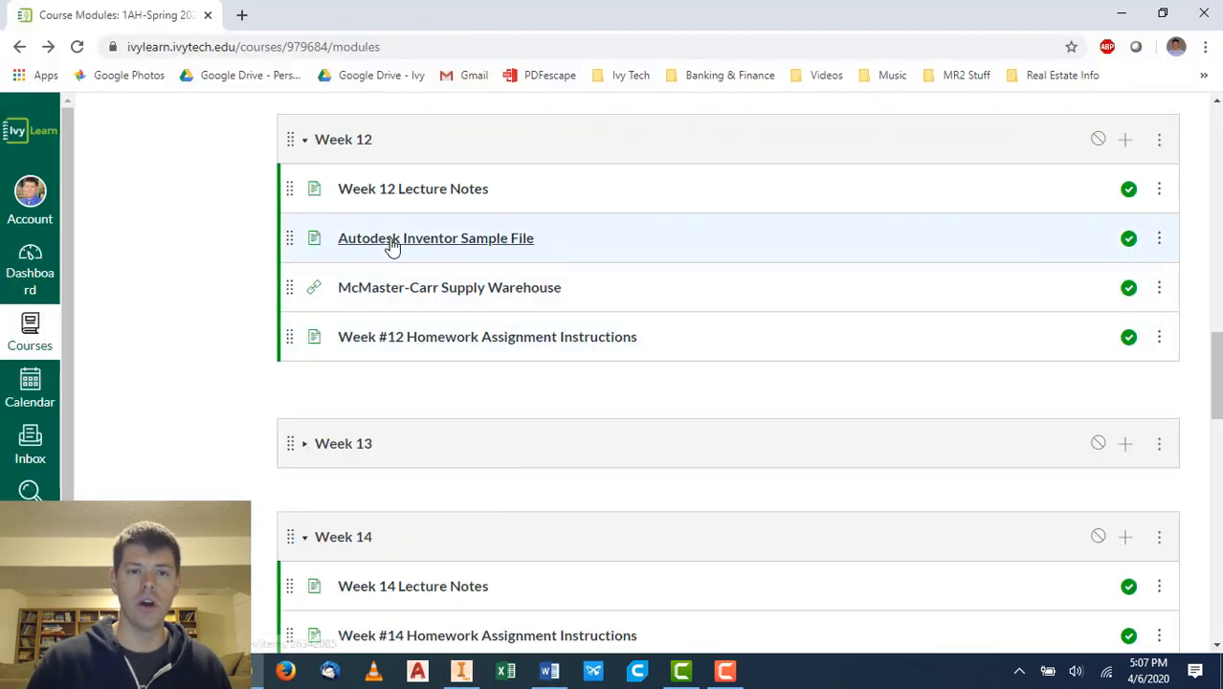
pyautogui.click(490, 245)
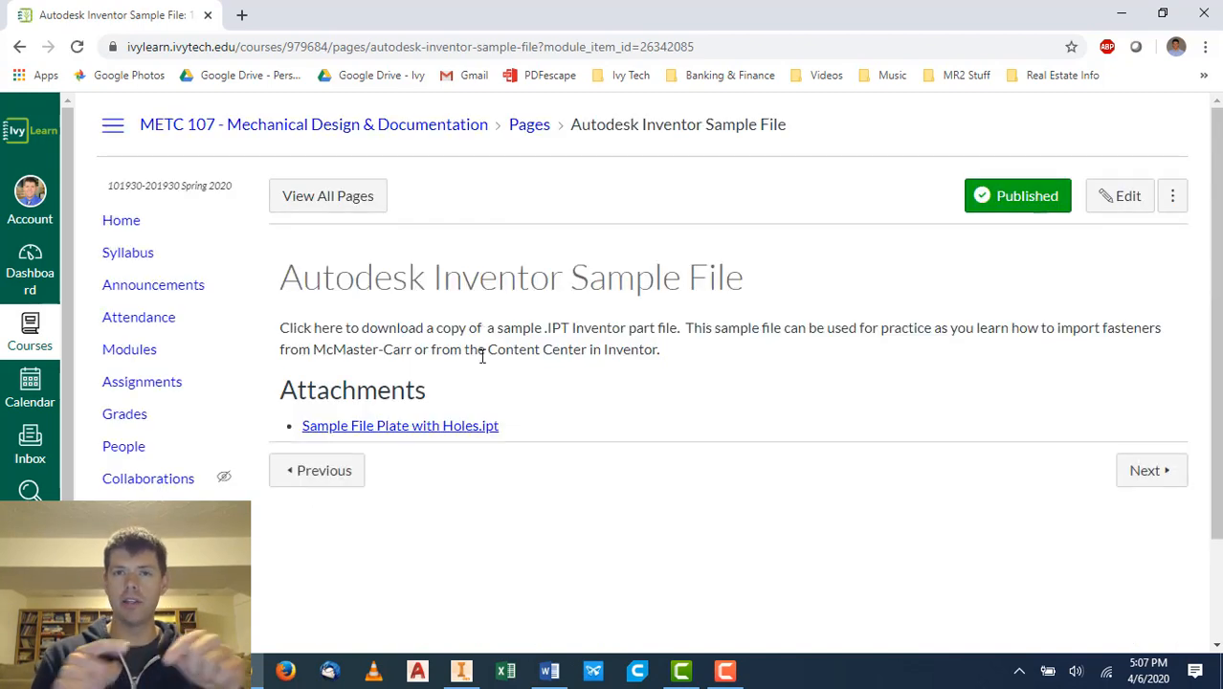
pyautogui.click(464, 427)
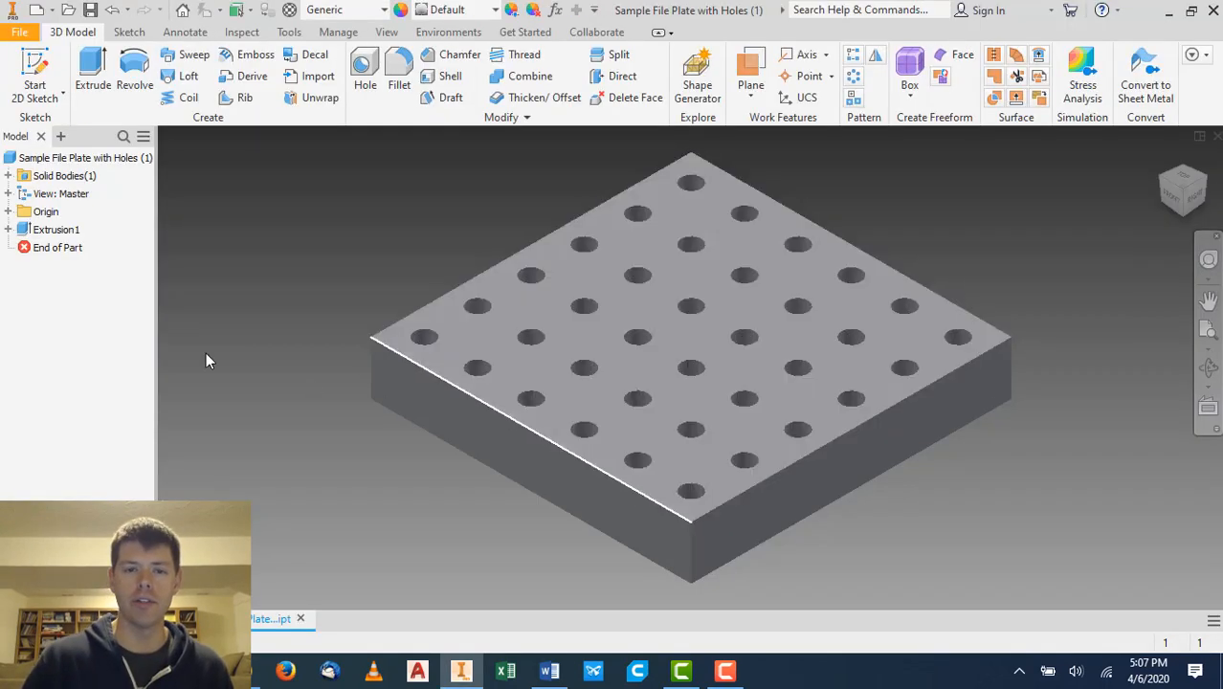
# Measure two adjacent edges of the plate's top face.
pyautogui.rightClick(207, 246)
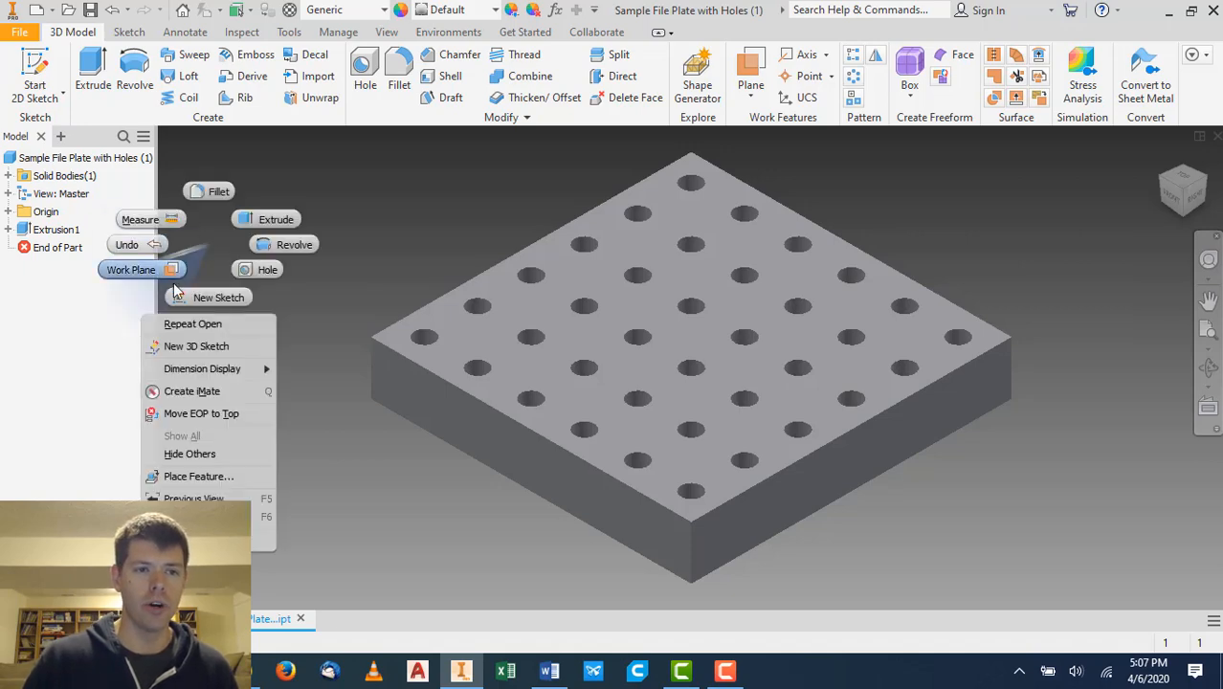
pyautogui.click(140, 219)
pyautogui.click(436, 303)
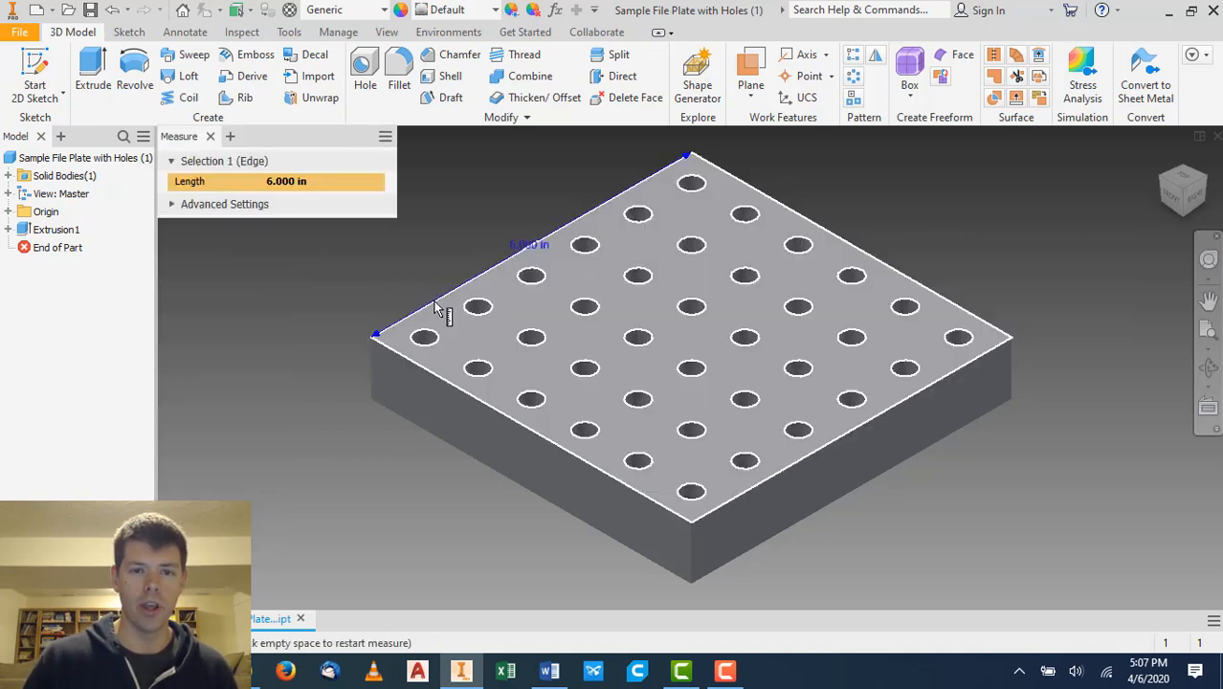
pyautogui.click(452, 384)
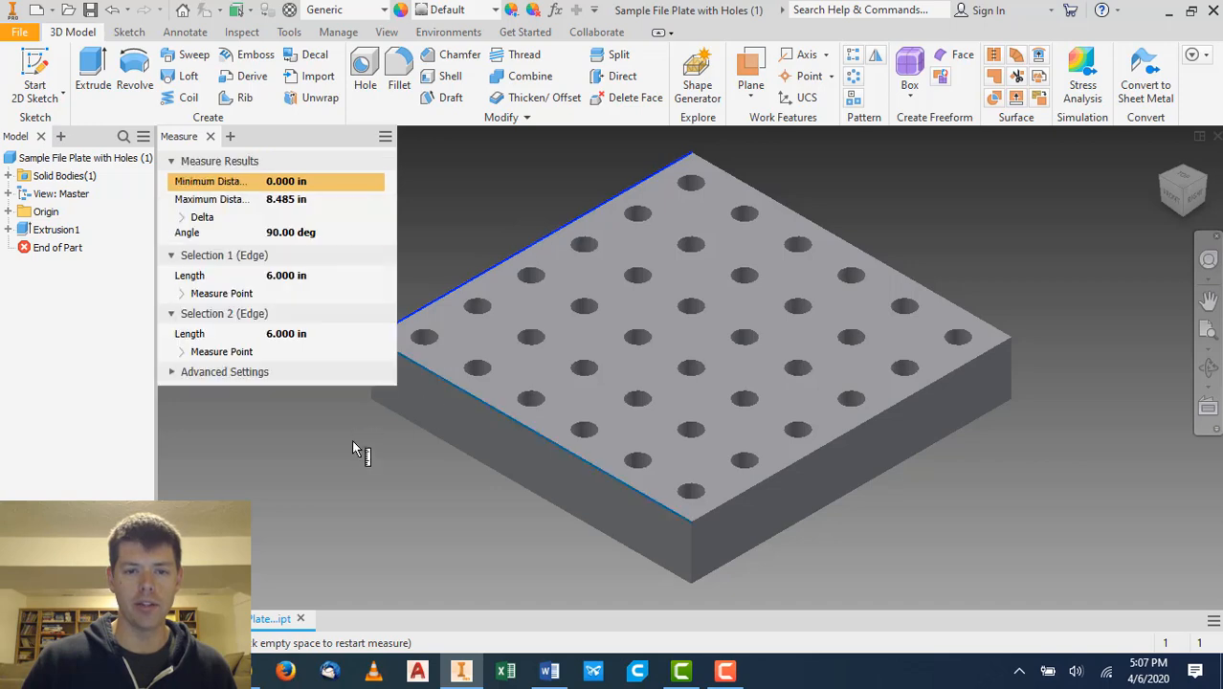
# Measure a hole's diameter and the center distance between two adjacent holes in the plate, and close the measurement.
pyautogui.click(360, 460)
pyautogui.click(524, 339)
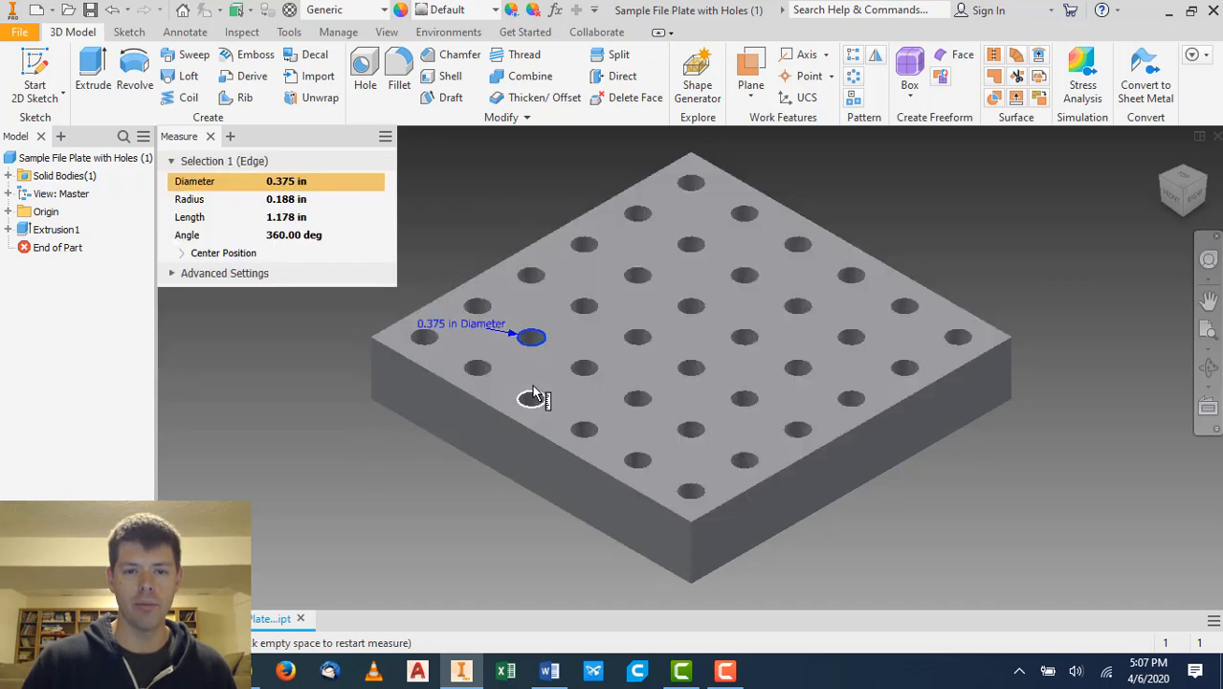
pyautogui.click(378, 414)
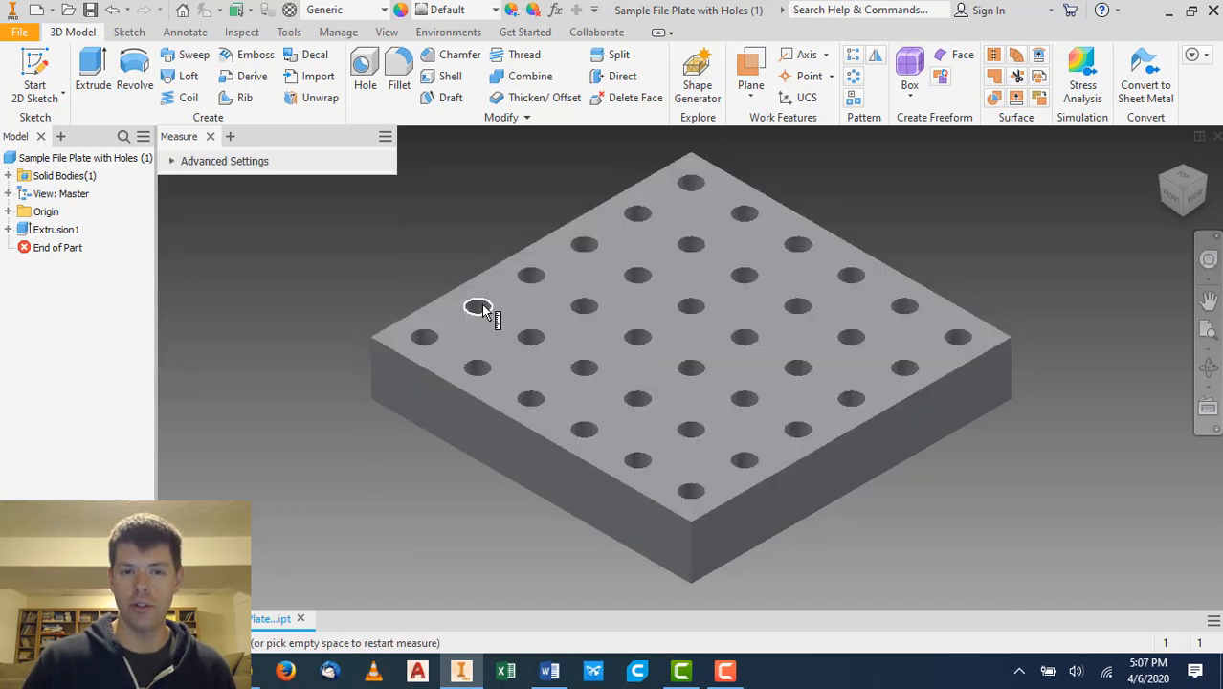
pyautogui.click(479, 306)
pyautogui.click(531, 343)
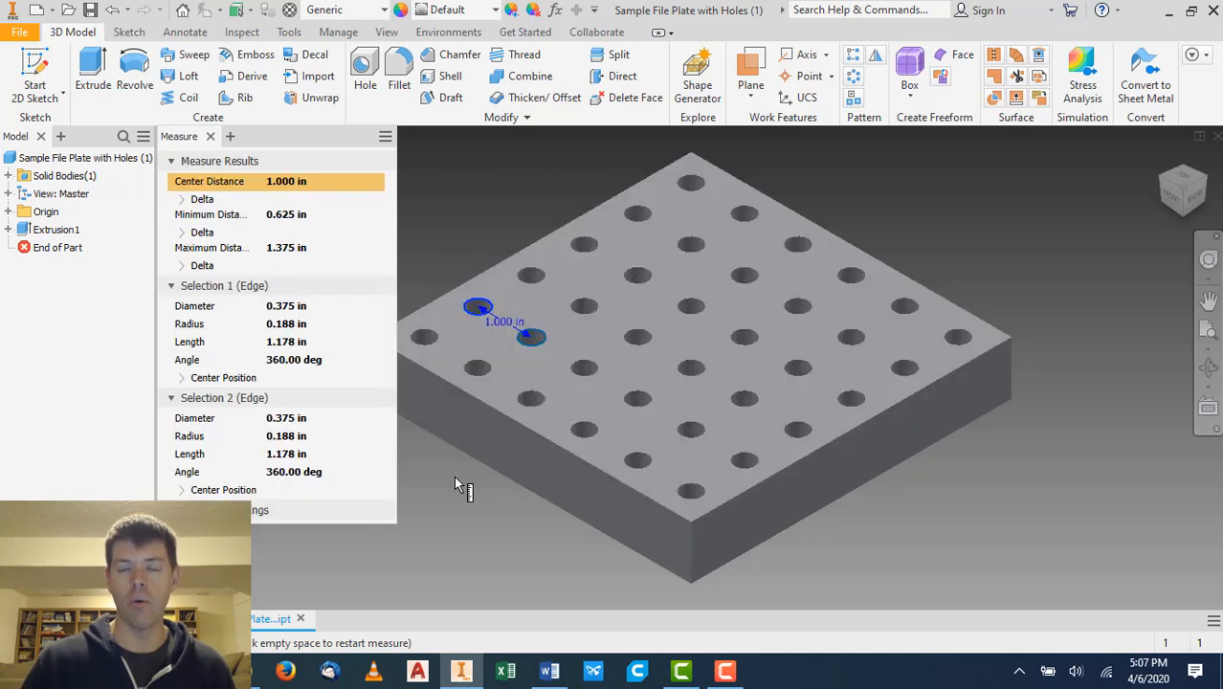
pyautogui.click(211, 137)
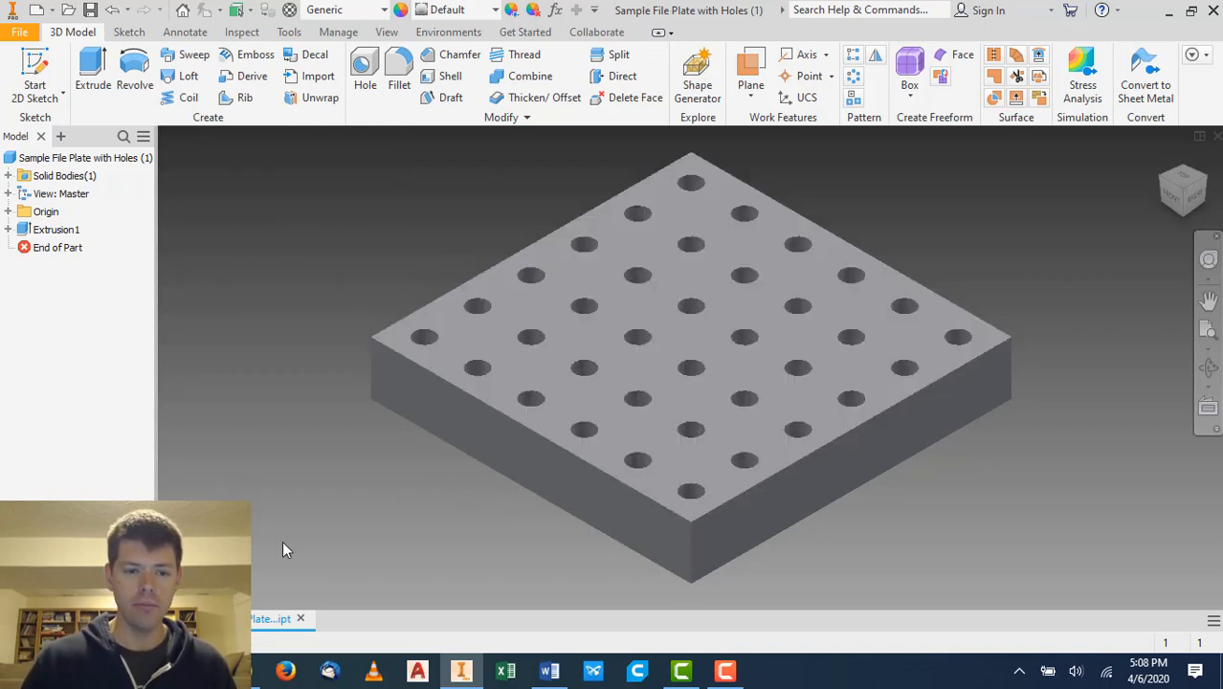
# Switch to the Week 12 Lecture Notes in Word and examine the Inventor file types .IPT, .IDW, .IAM and .IPN.
pyautogui.click(543, 673)
pyautogui.scroll(1, 642, 441)
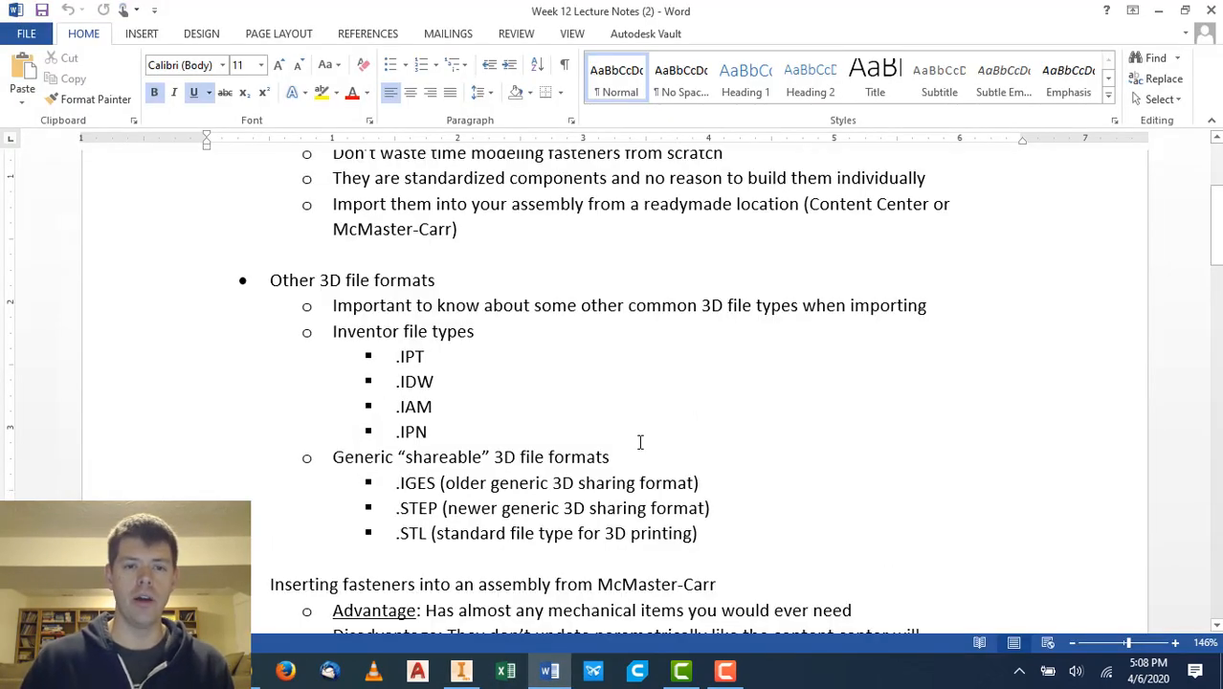
pyautogui.scroll(-1, 667, 436)
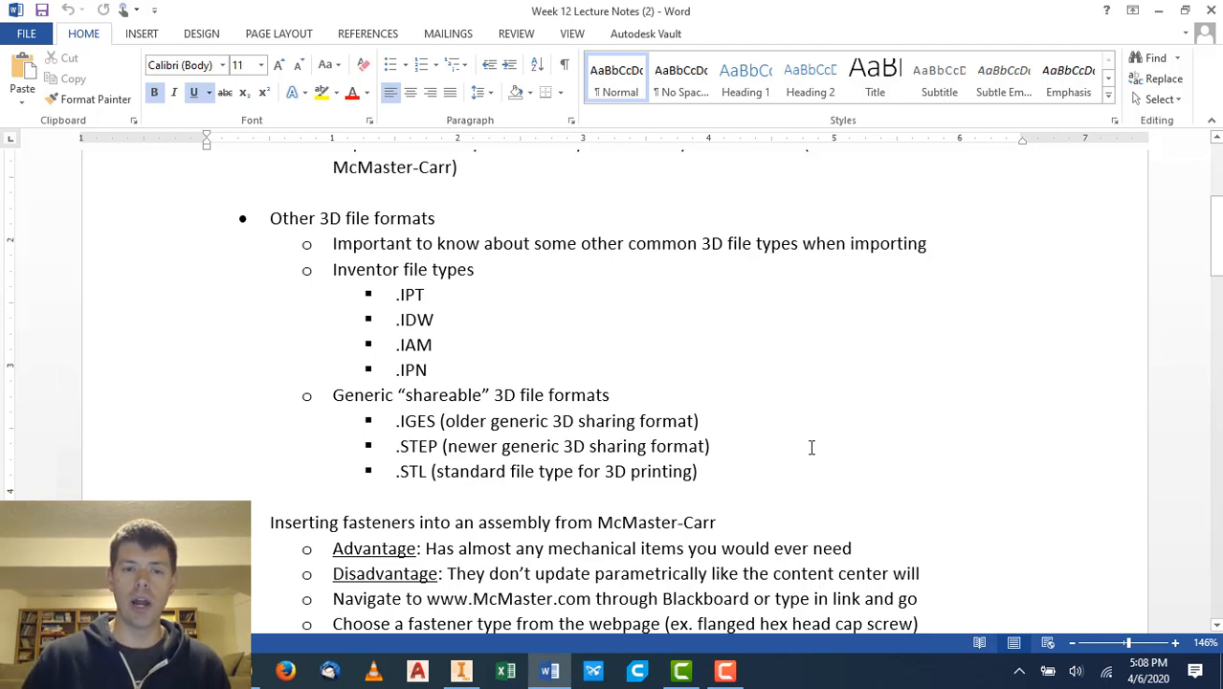
pyautogui.moveTo(441, 374); pyautogui.dragTo(410, 300)
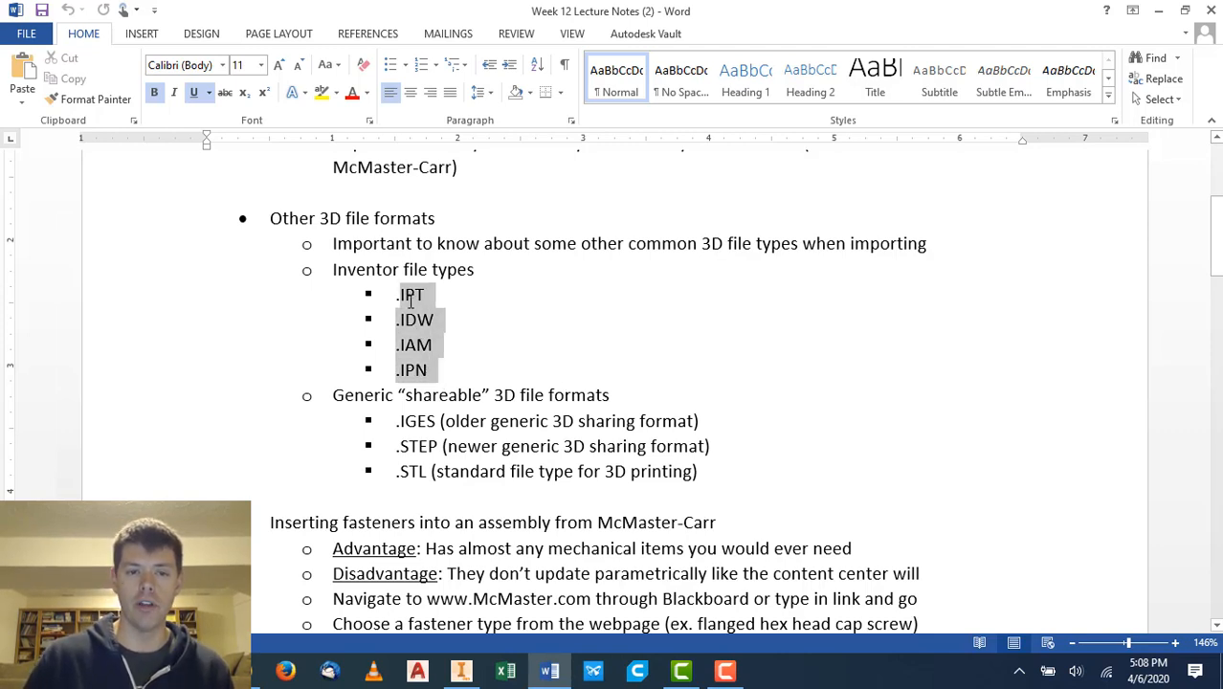
pyautogui.click(454, 357)
pyautogui.moveTo(431, 370); pyautogui.dragTo(410, 380)
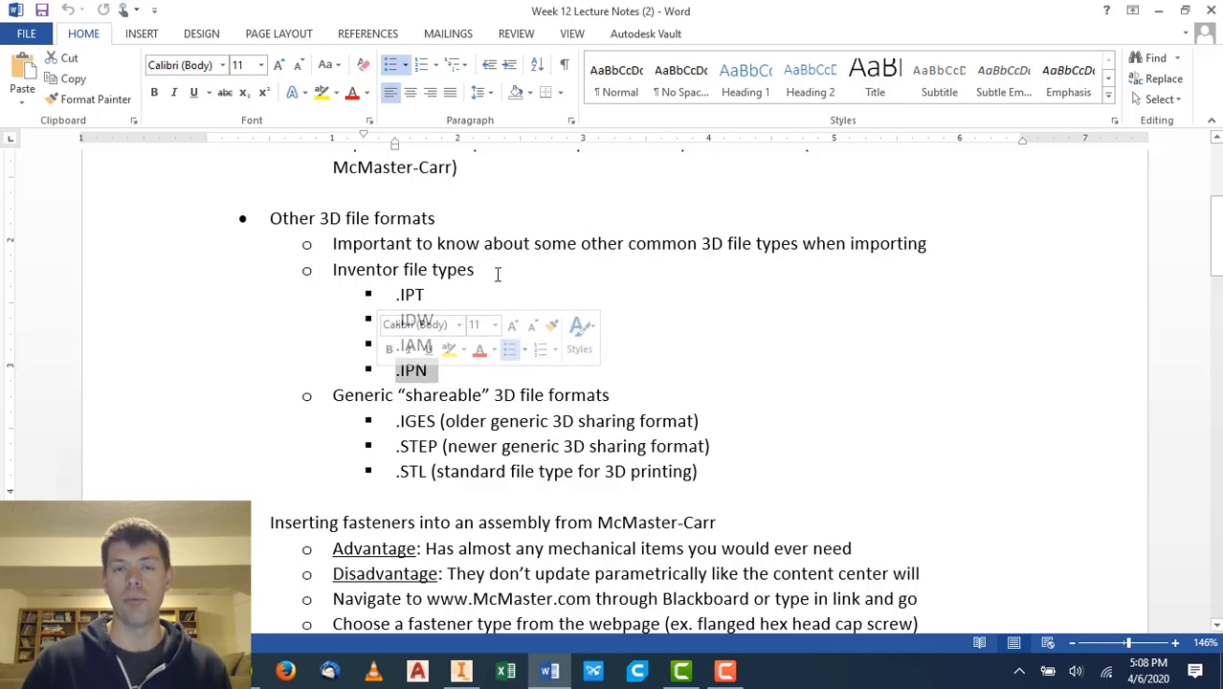
pyautogui.click(560, 270)
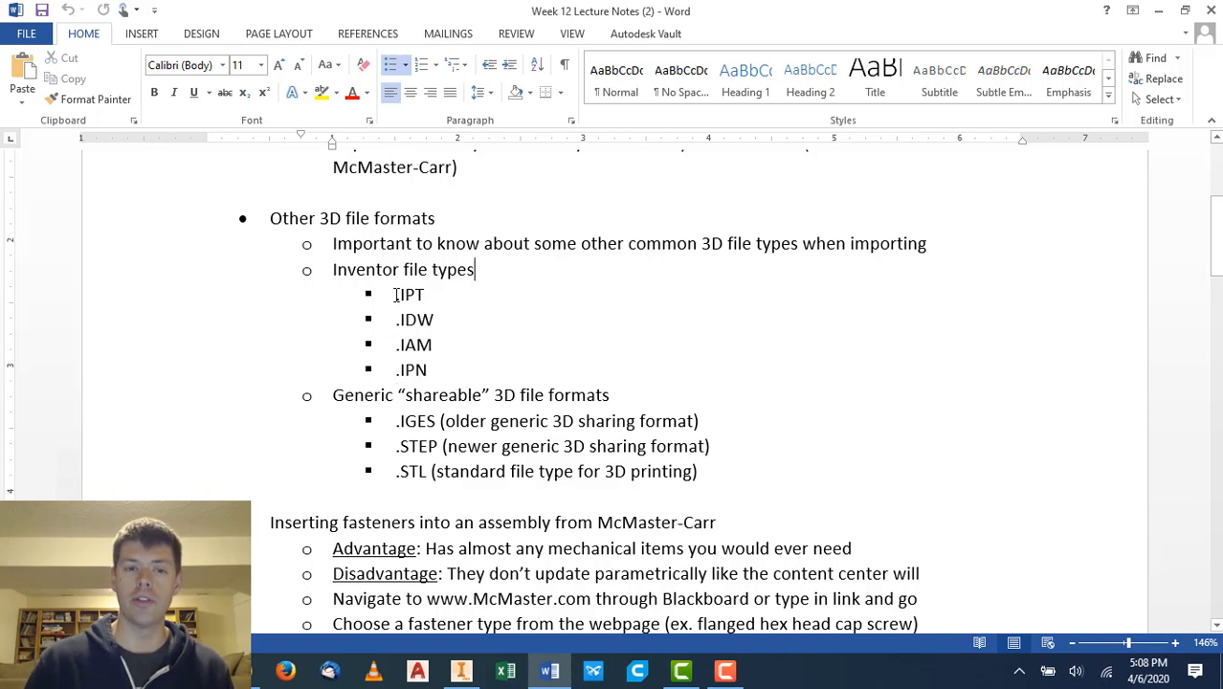
pyautogui.moveTo(397, 295); pyautogui.dragTo(457, 345)
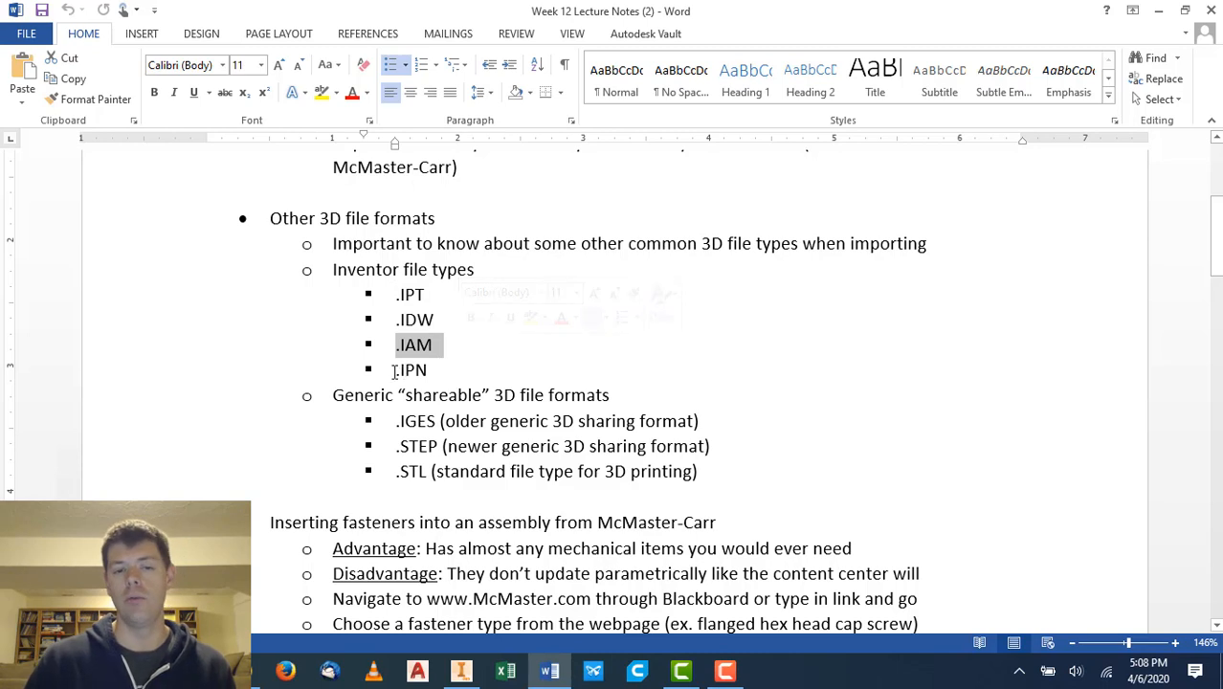
pyautogui.moveTo(395, 373); pyautogui.dragTo(479, 396)
pyautogui.click(440, 370)
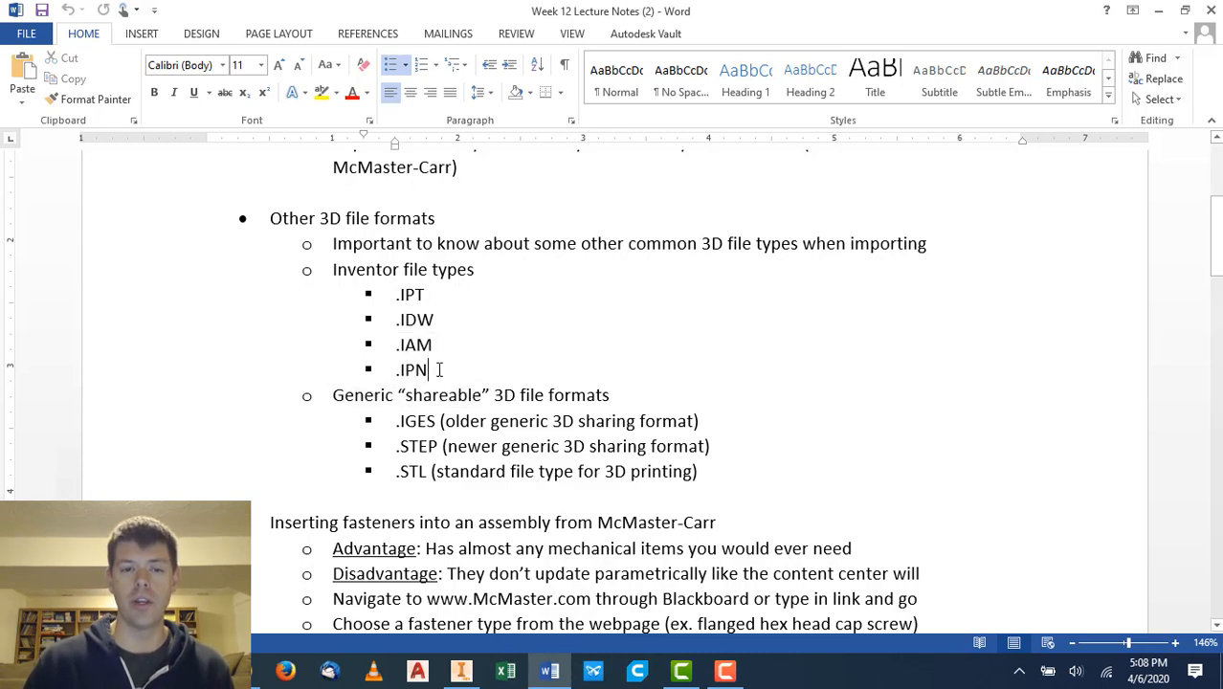
pyautogui.moveTo(396, 295); pyautogui.dragTo(449, 369)
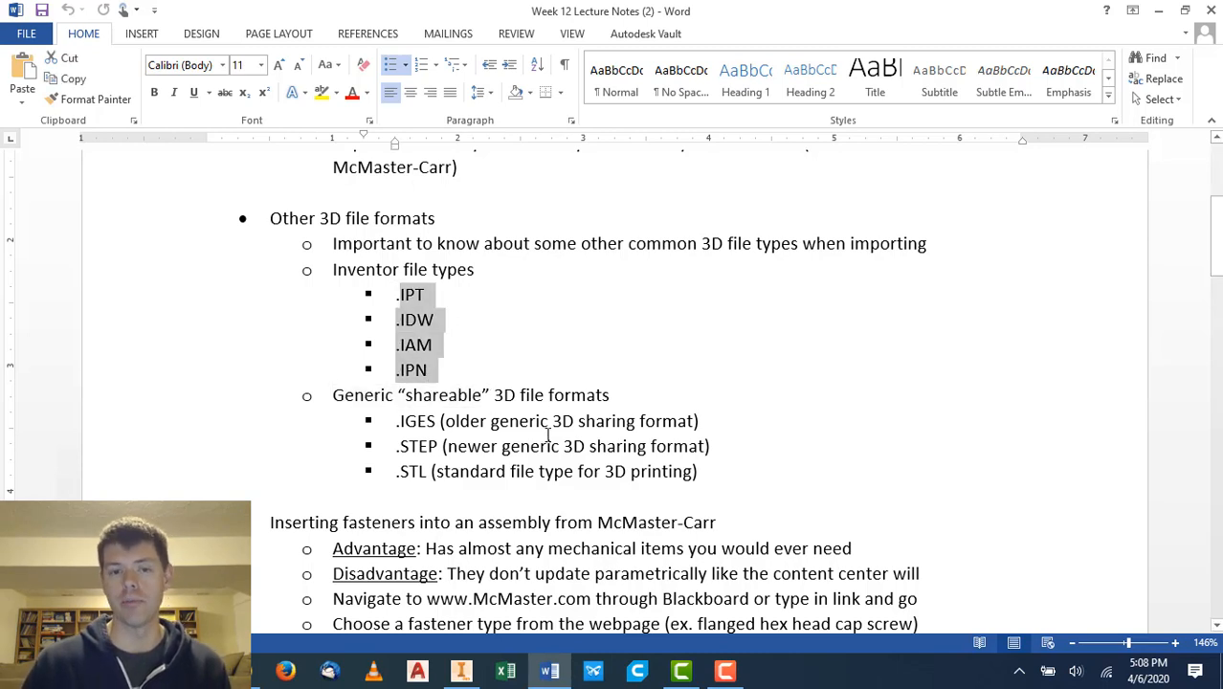
pyautogui.click(549, 423)
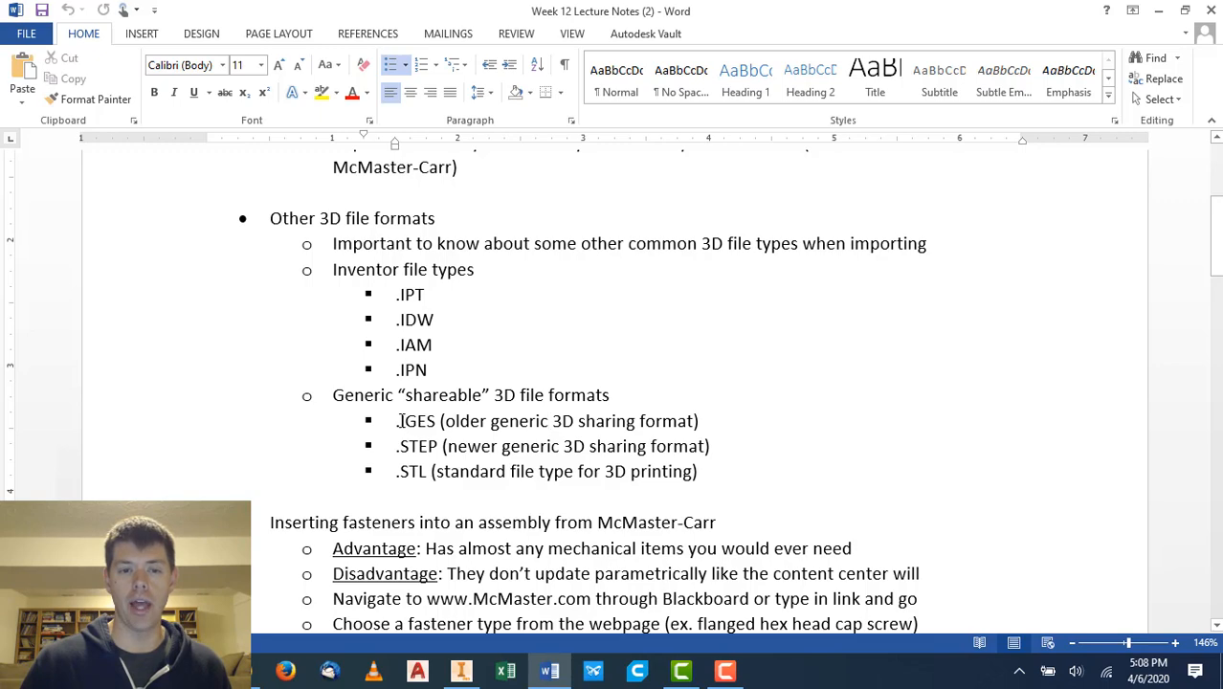
# Examine the .IGES and .STEP entries in the list of generic shareable 3D file formats.
pyautogui.doubleClick(401, 421)
pyautogui.doubleClick(418, 446)
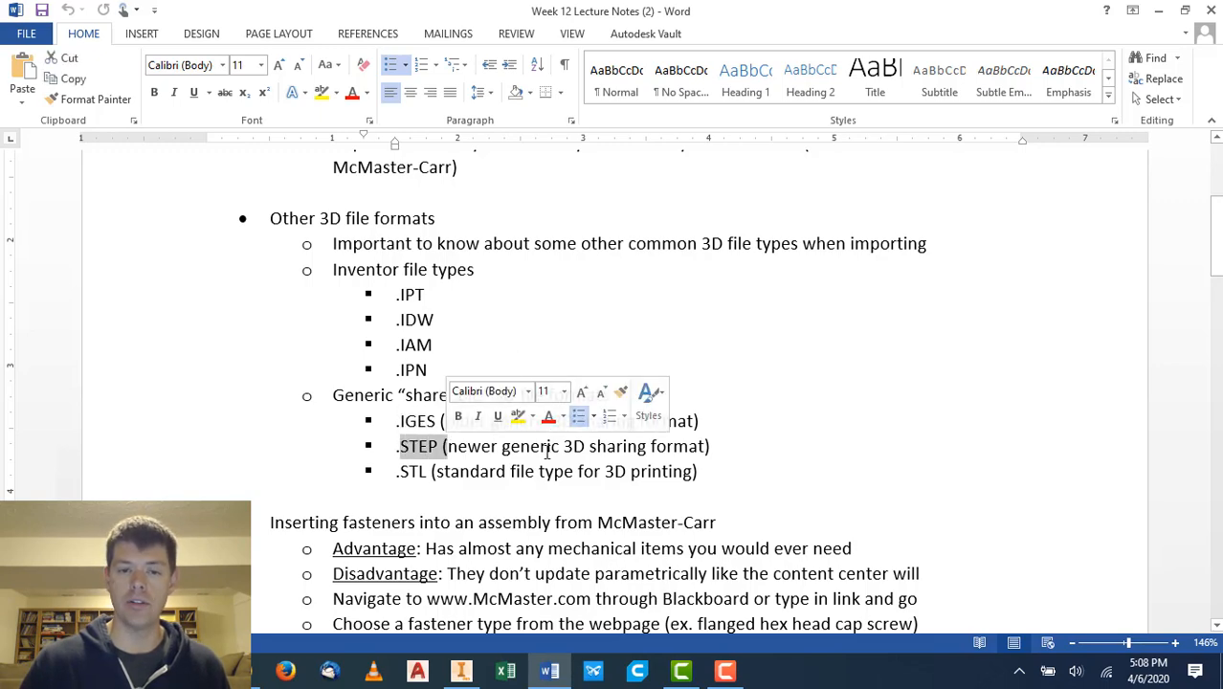
pyautogui.click(547, 448)
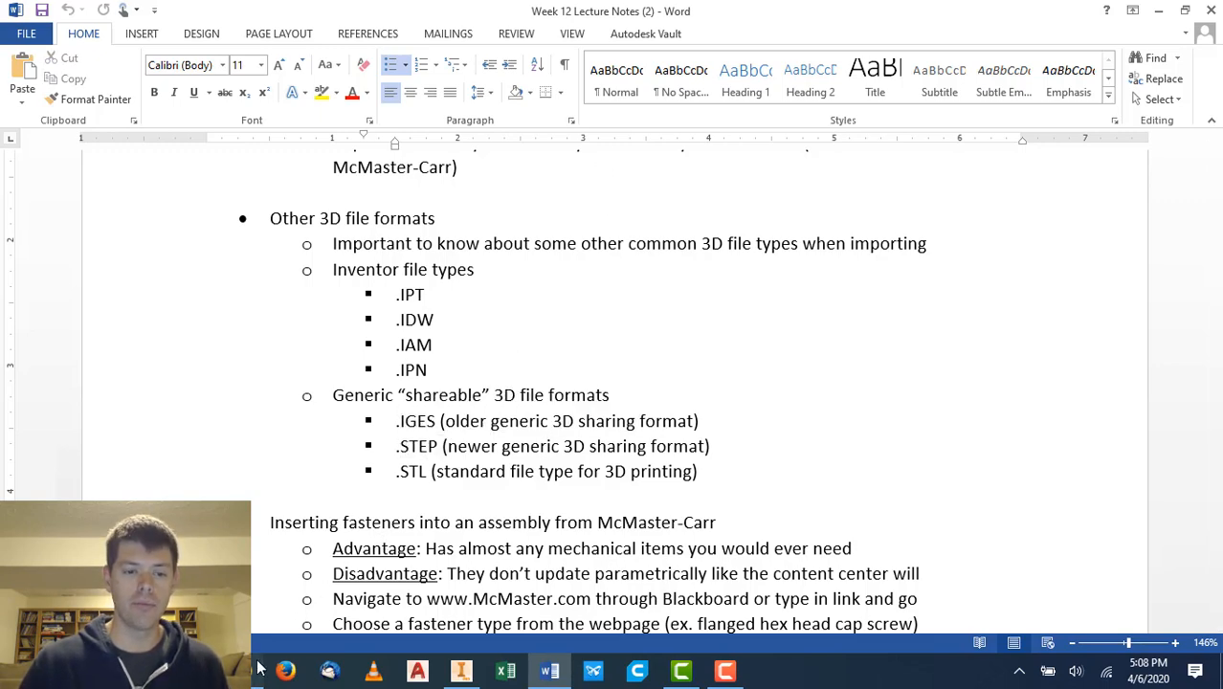
# Switch to Chrome, search Google for ".step file", and examine the image results showing STEP models in various CAD programs.
pyautogui.hotkey('alt', 'Tab')
pyautogui.click(242, 16)
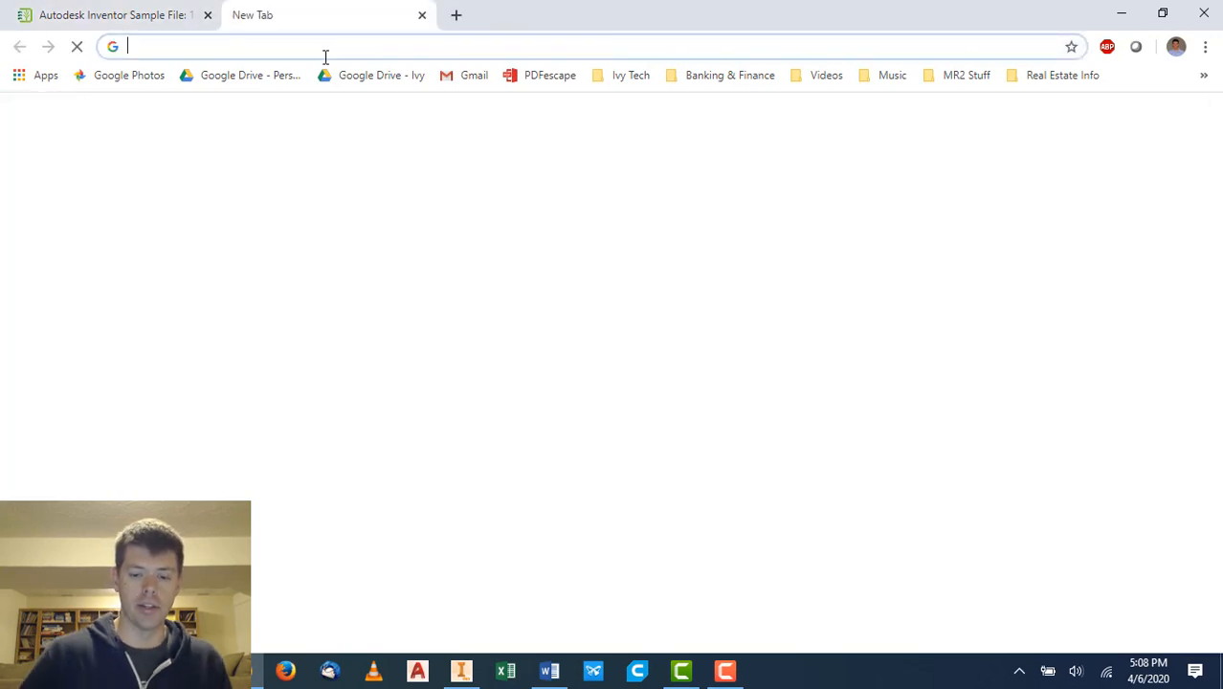
pyautogui.write('.step file')
pyautogui.press('Return')
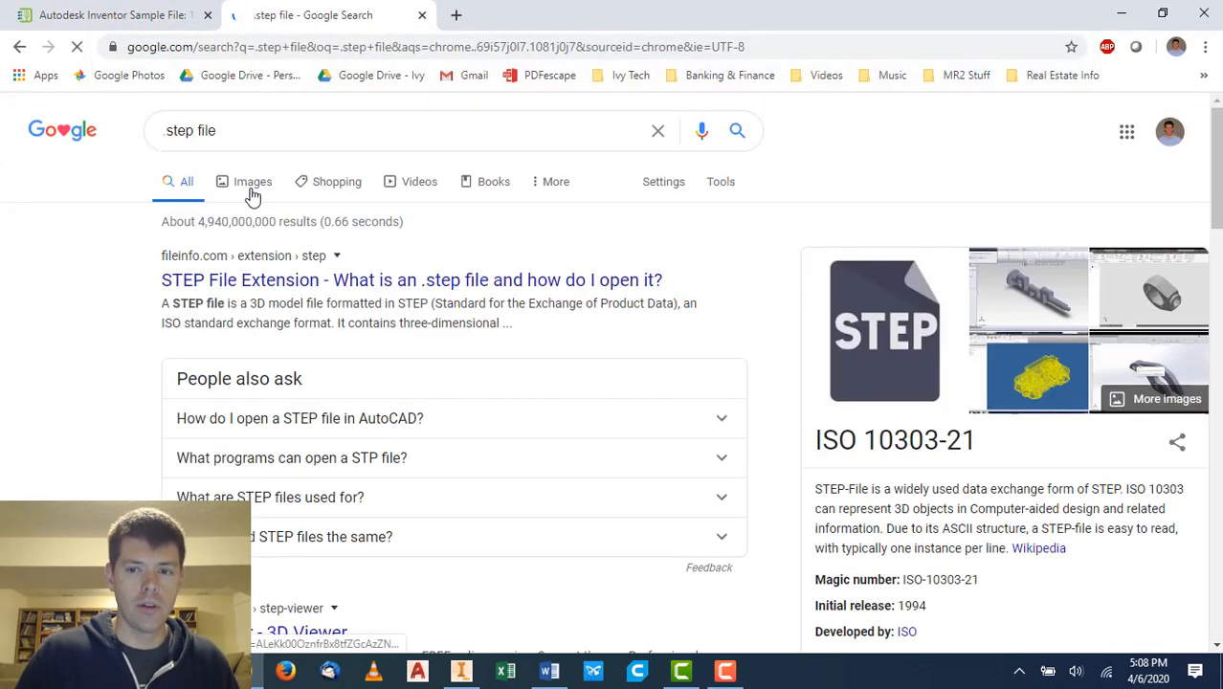
pyautogui.click(225, 188)
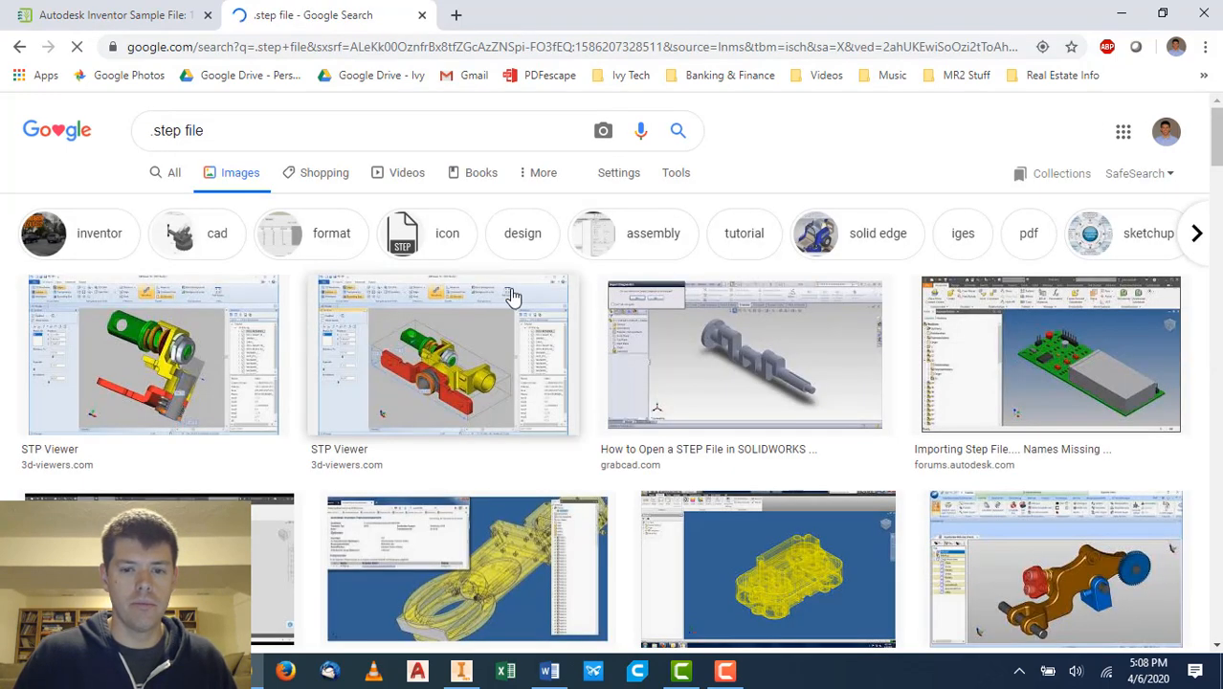
pyautogui.scroll(-3, 547, 296)
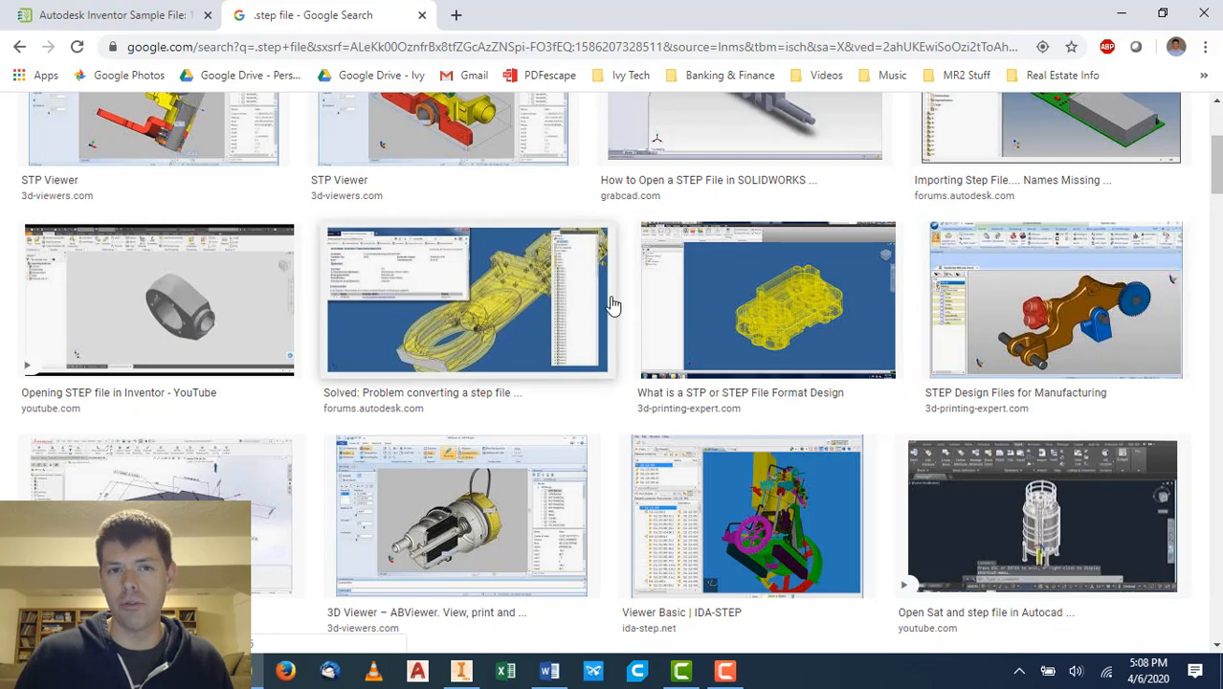
pyautogui.scroll(-3, 892, 385)
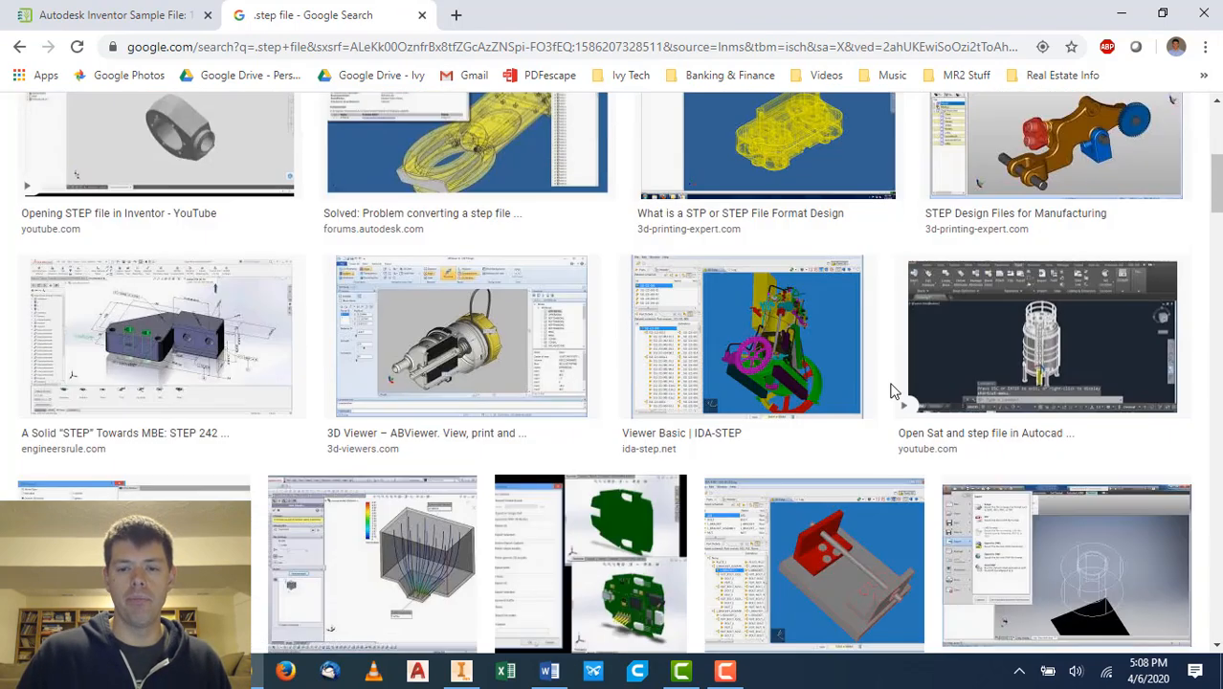
pyautogui.scroll(-3, 891, 385)
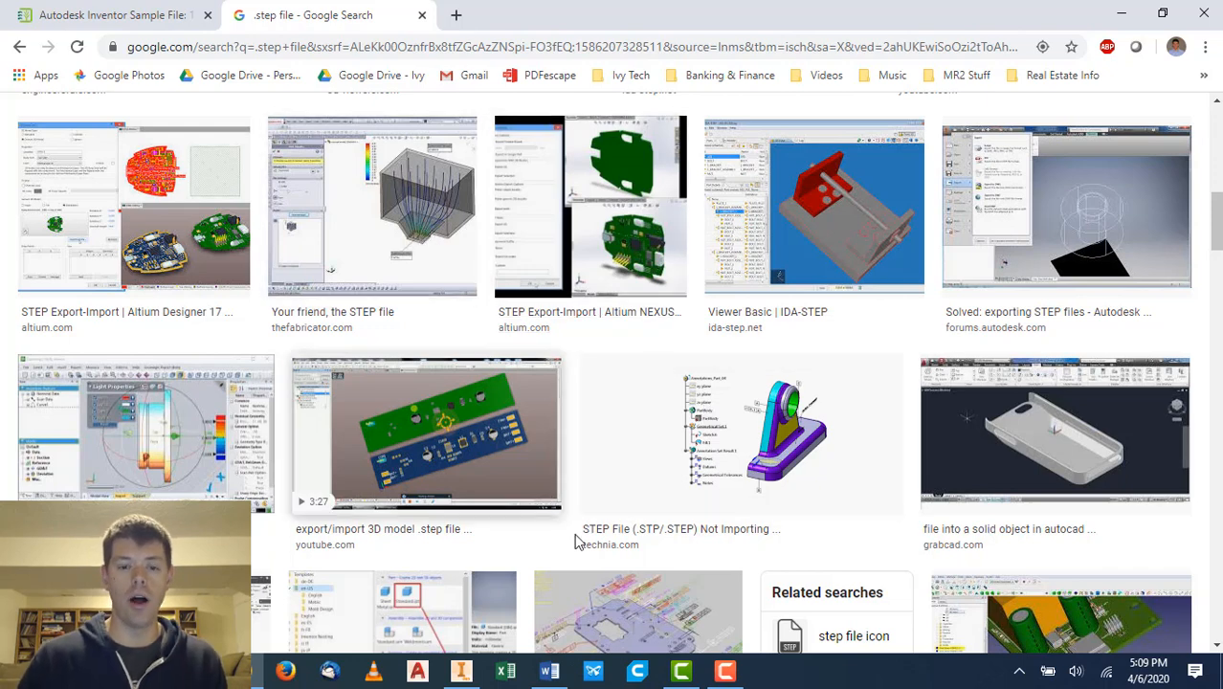
# Return to the Week 12 Lecture Notes in Word and examine the .STL entry among the generic shareable 3D formats.
pyautogui.moveTo(553, 680)
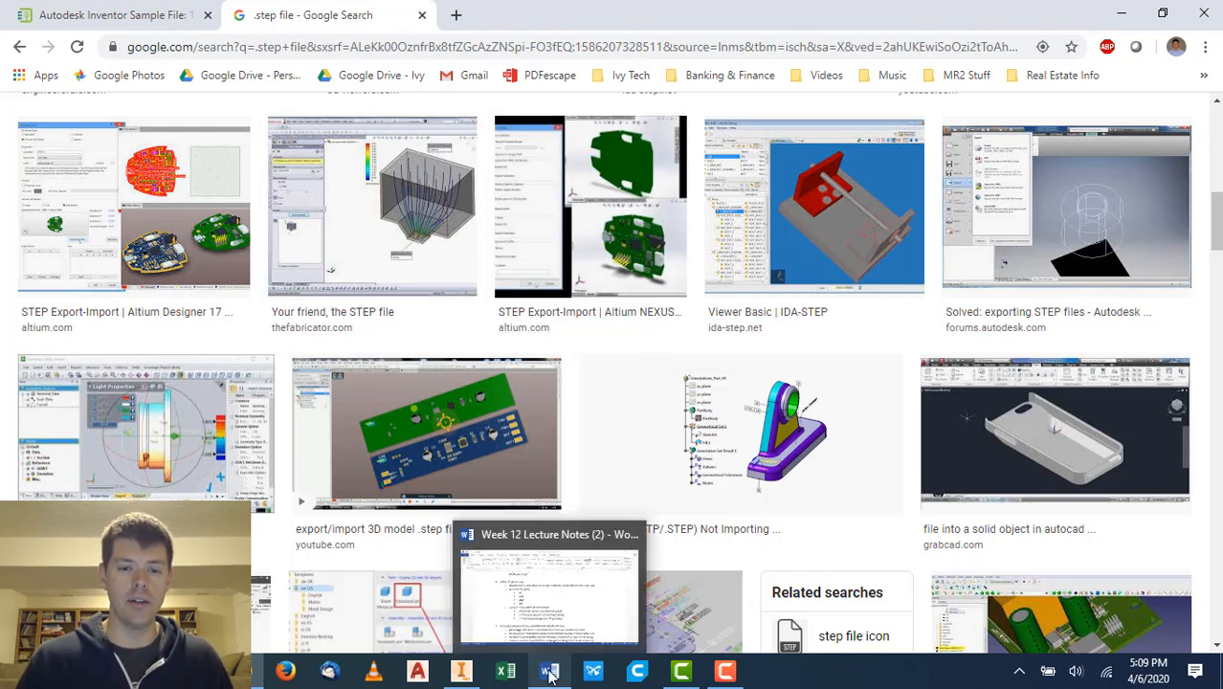
pyautogui.click(578, 598)
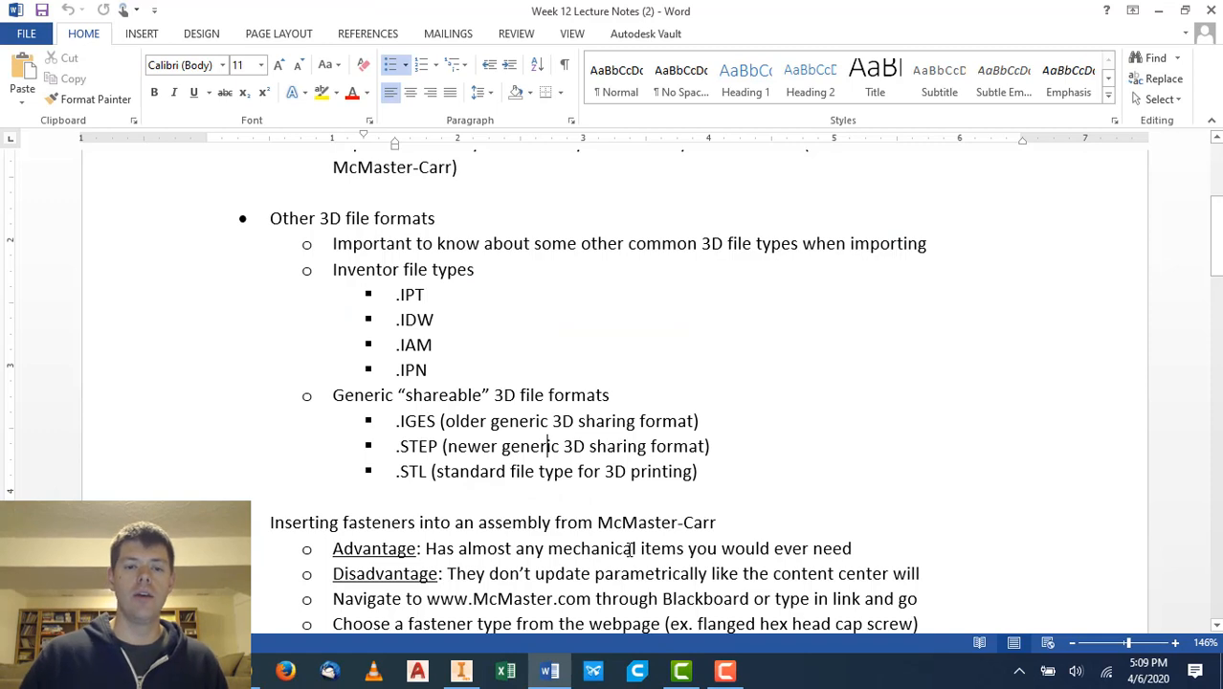
pyautogui.moveTo(401, 475); pyautogui.dragTo(608, 471)
pyautogui.click(771, 499)
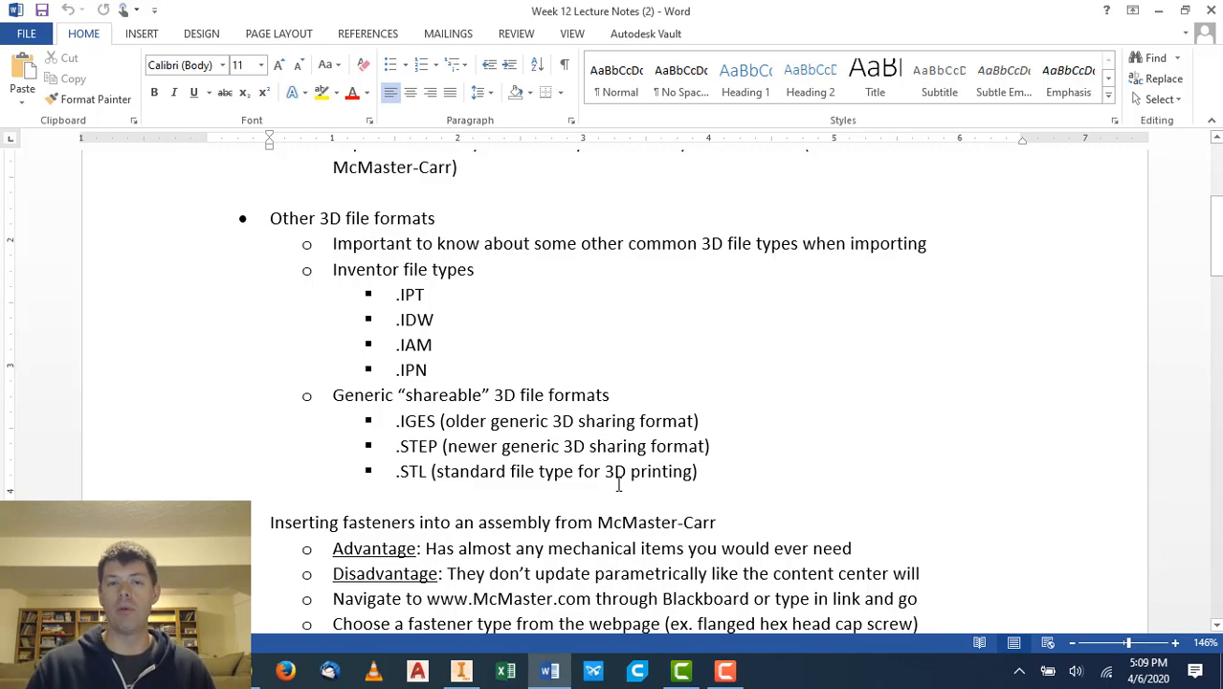
# Switch back to Chrome and search Google Images for ".stl file mesh".
pyautogui.hotkey('alt', 'Tab')
pyautogui.scroll(10, 447, 211)
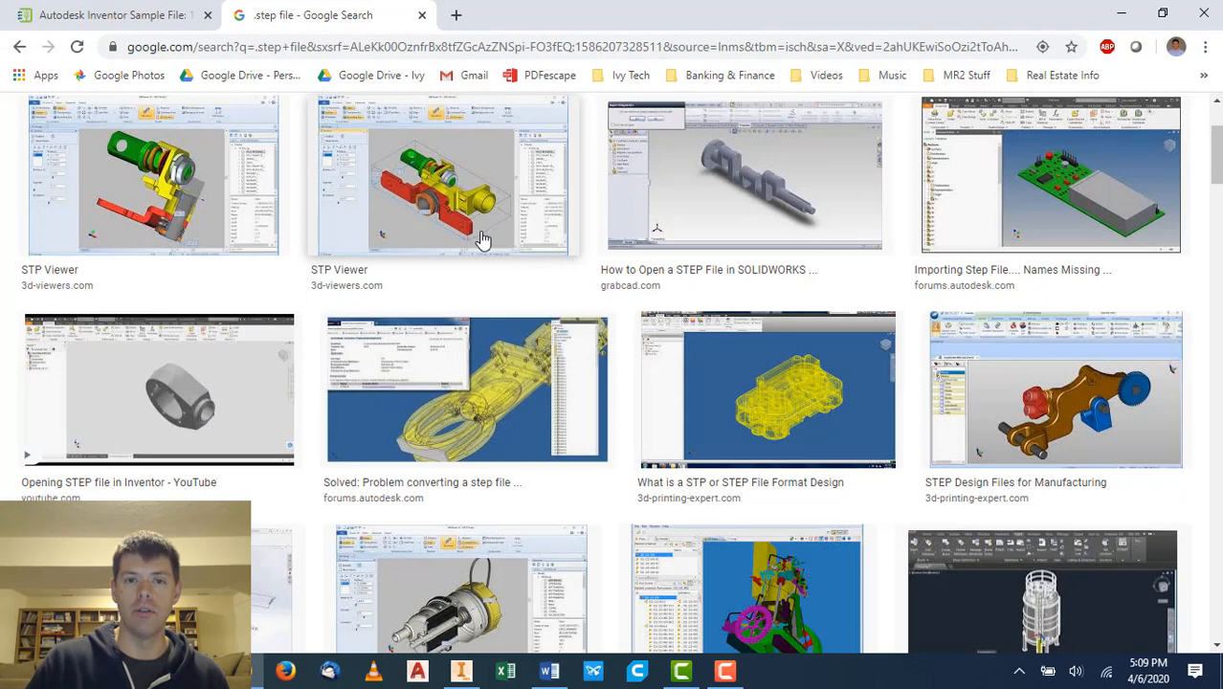
pyautogui.click(287, 134)
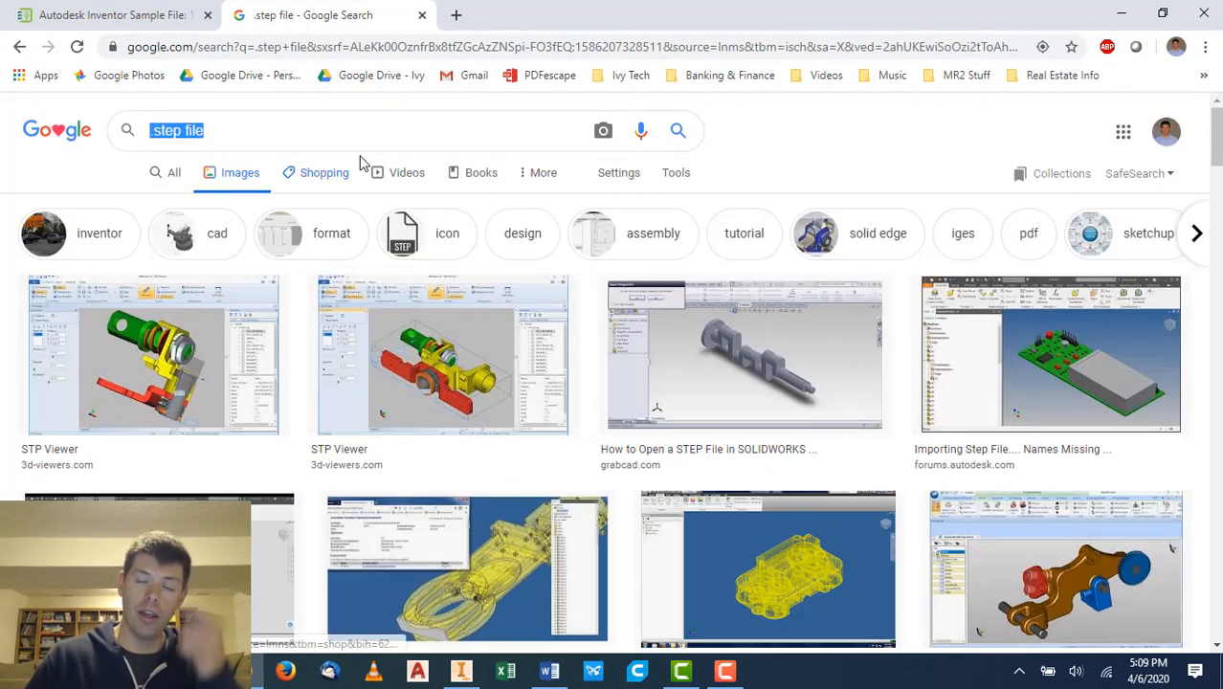
pyautogui.press('BackSpace')
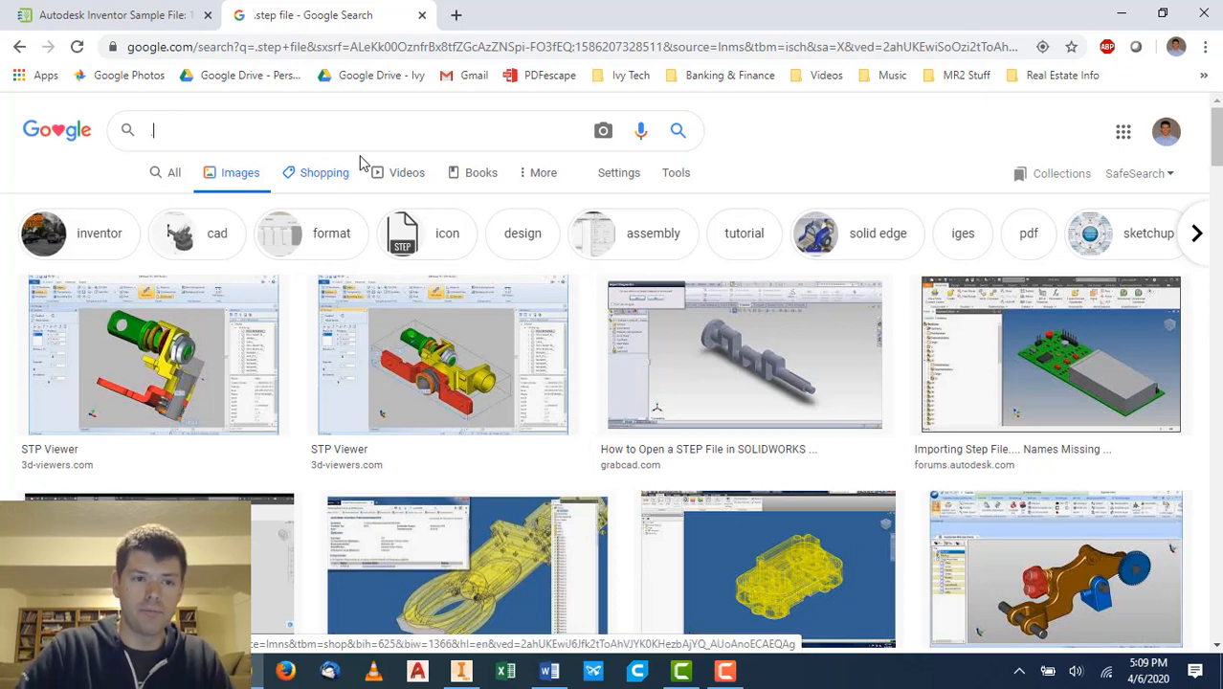
pyautogui.write('.stl file mesh')
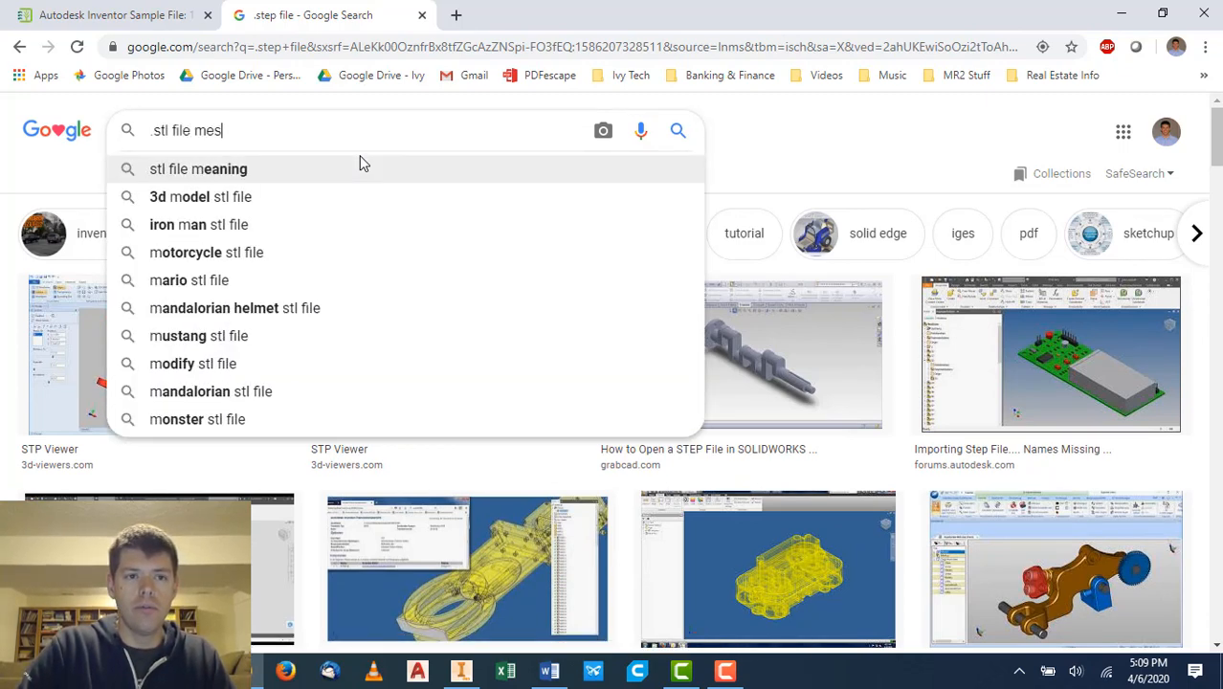
pyautogui.press('Return')
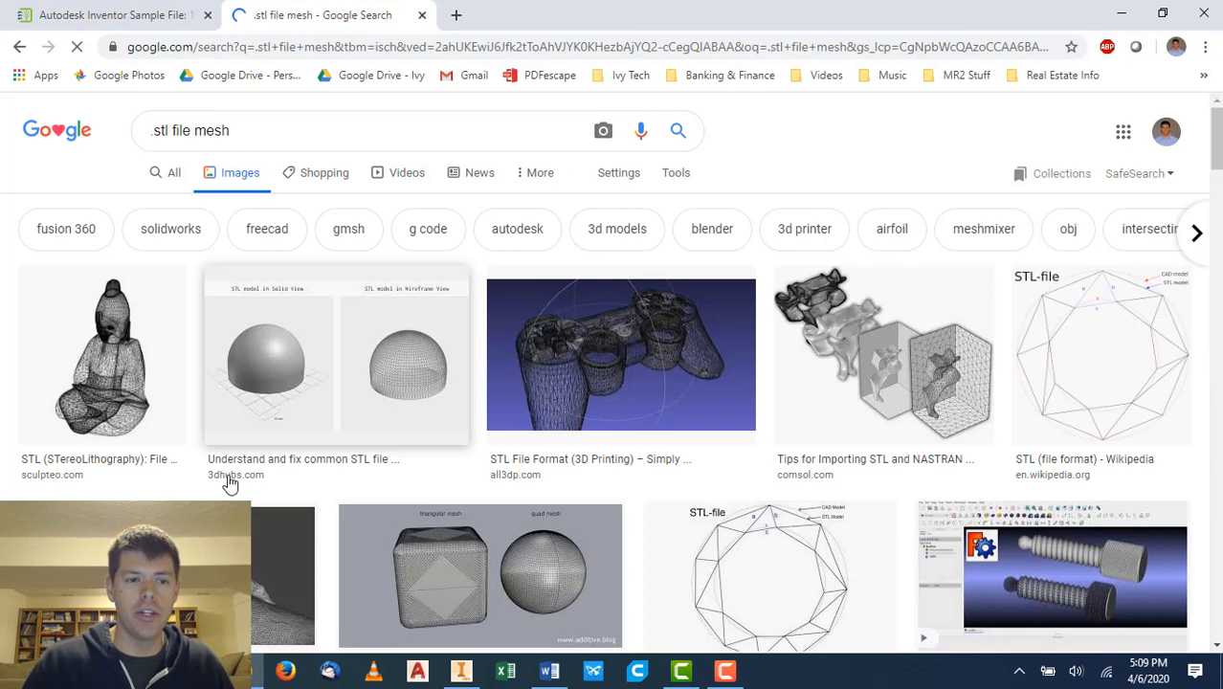
# Preview the sculpted head and game controller images to examine the triangular meshes of STL files.
pyautogui.scroll(-2, 312, 474)
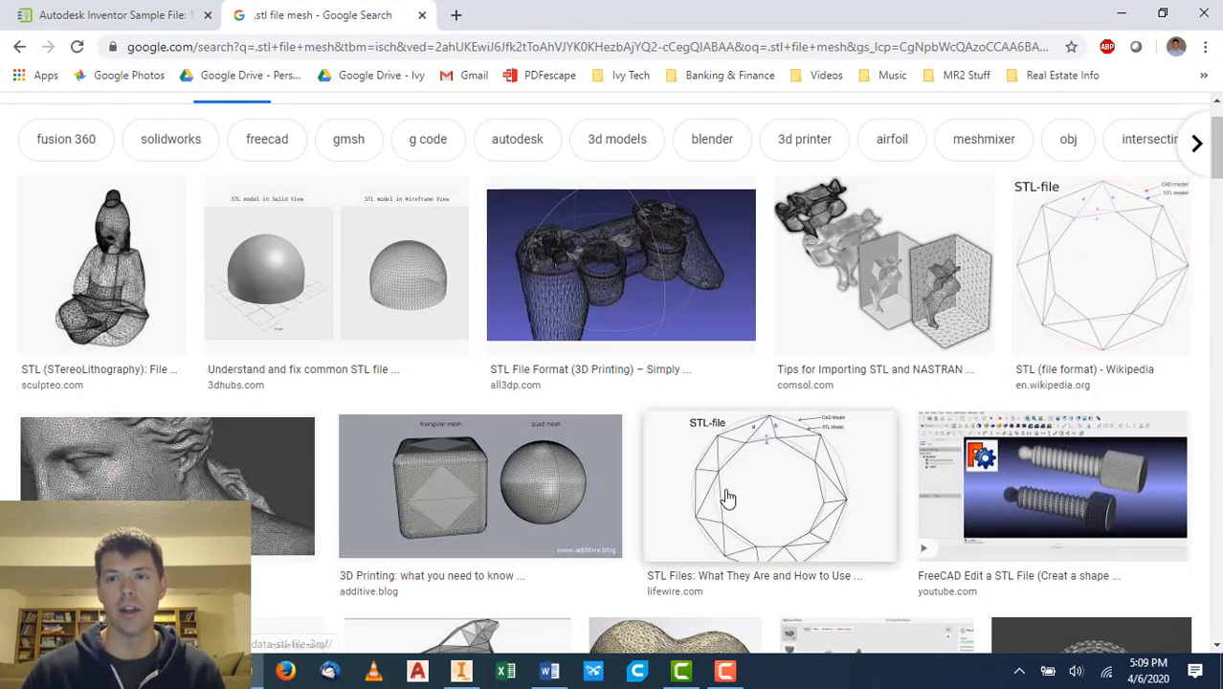
pyautogui.click(285, 497)
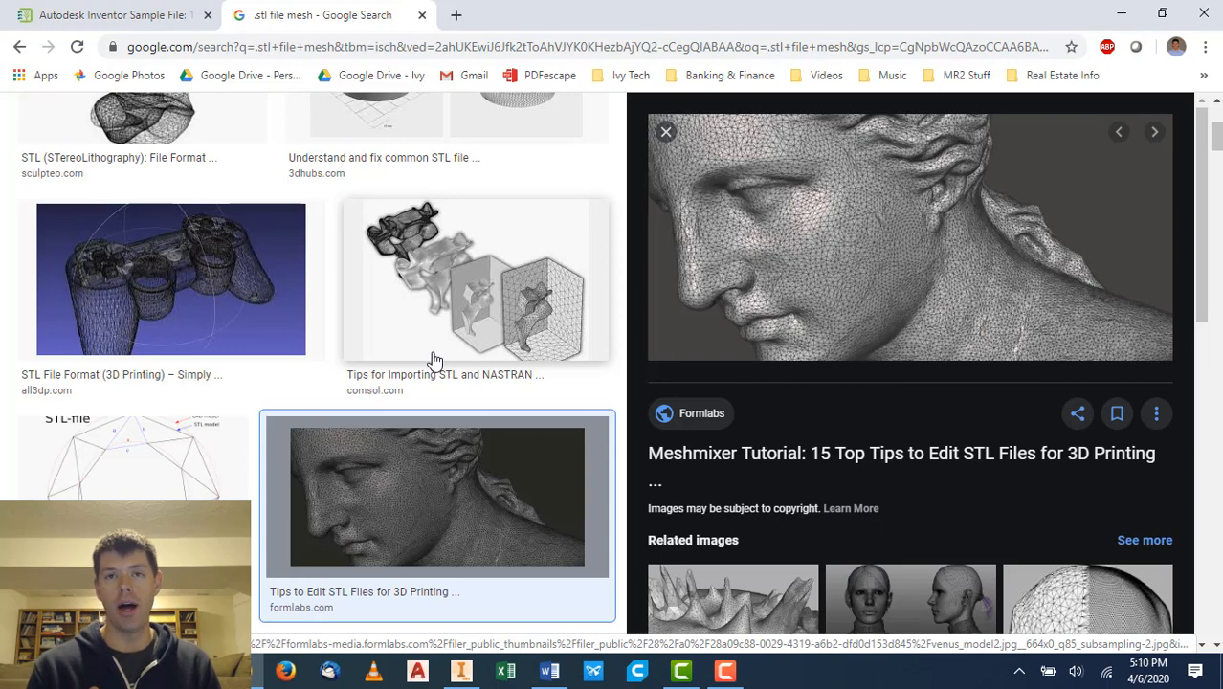
pyautogui.click(244, 289)
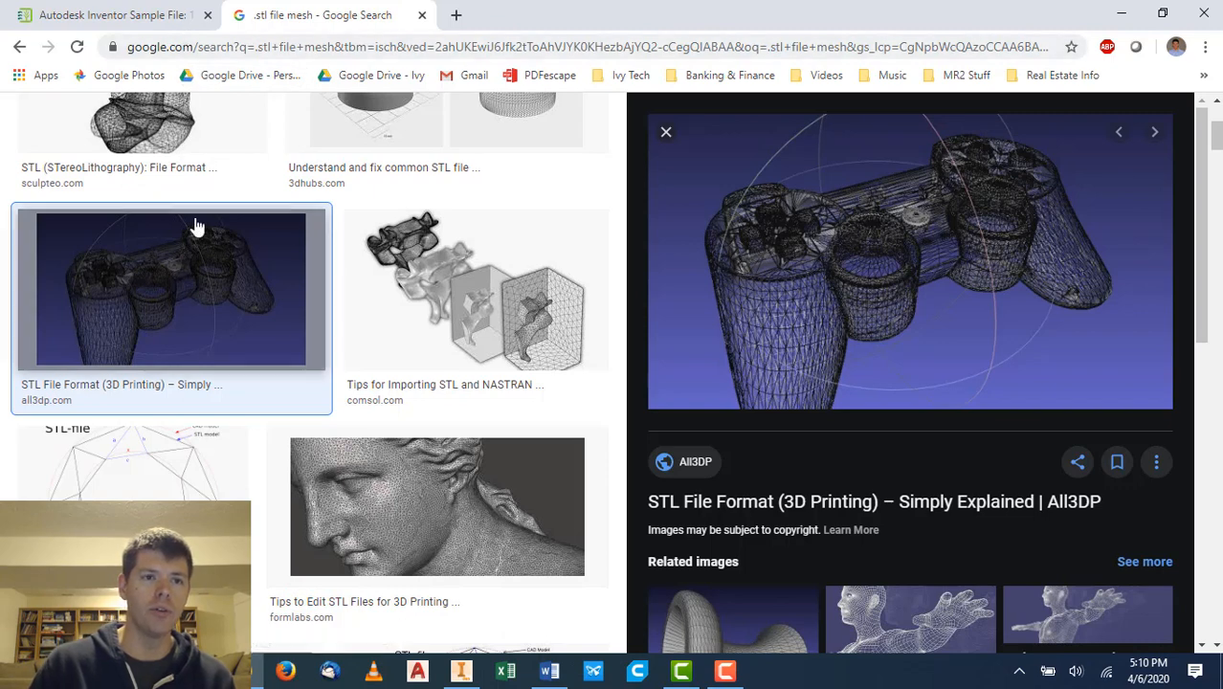
# Try the McMaster-Carr Supply Warehouse link in the Week 12 course module, and load mcmaster.com in a new browser tab.
pyautogui.click(168, 13)
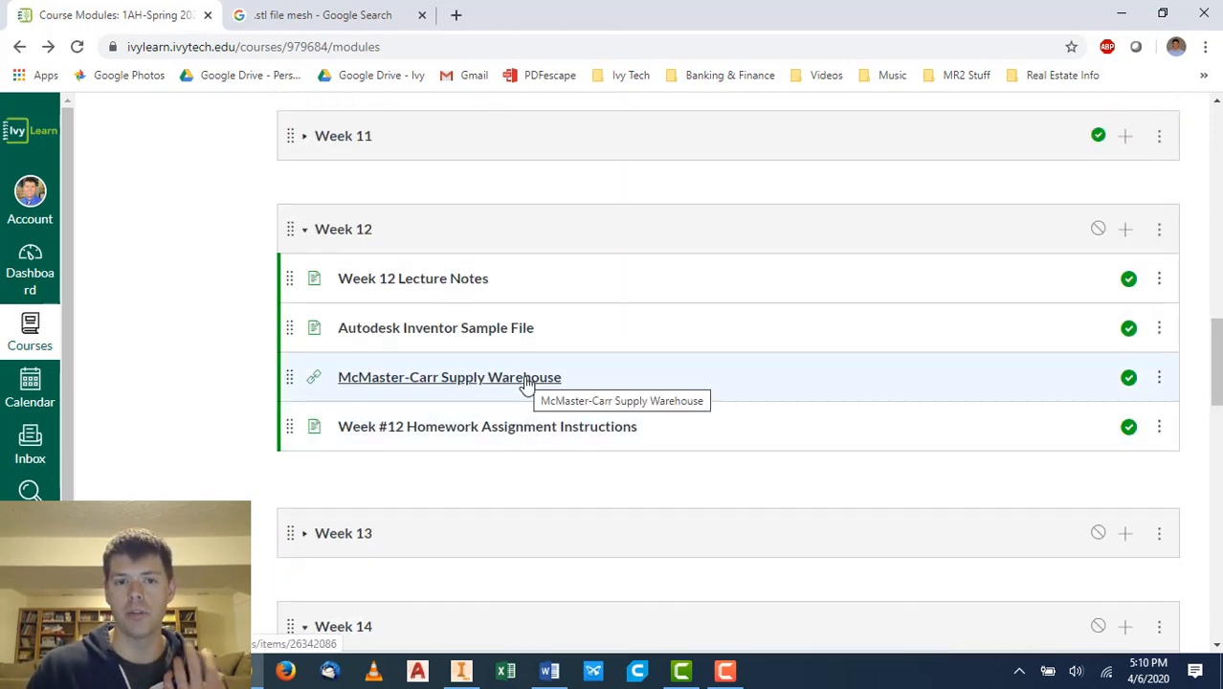
pyautogui.click(525, 381)
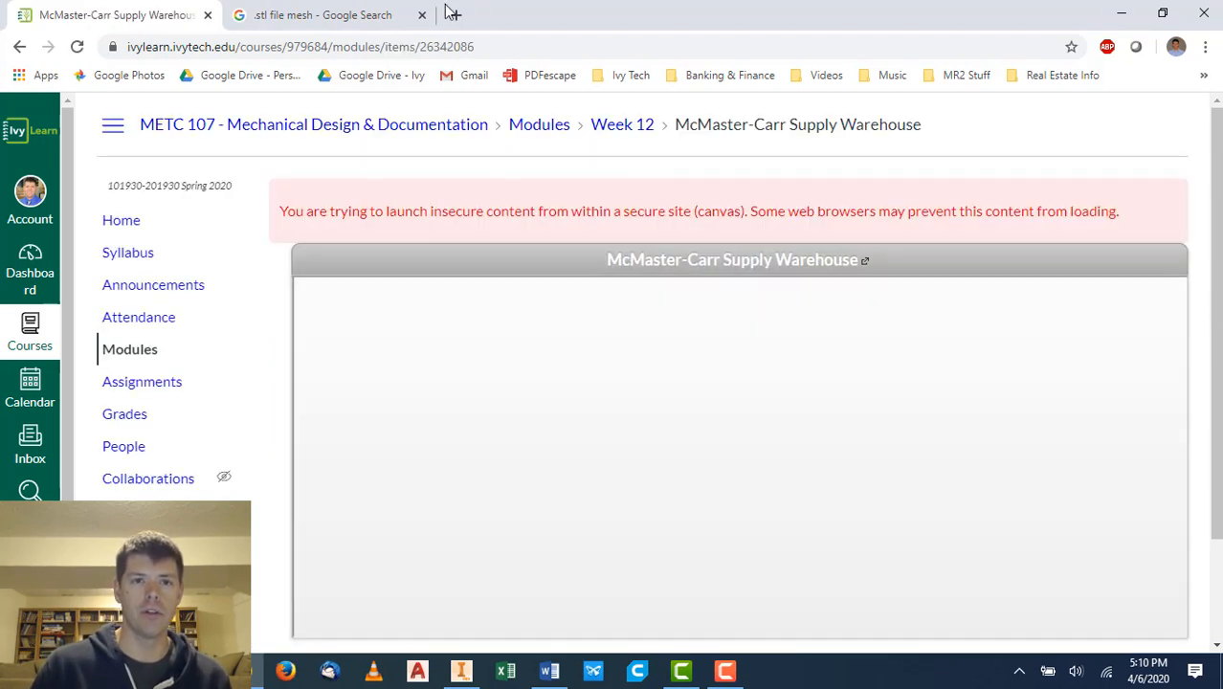
pyautogui.click(453, 14)
pyautogui.write('mcmaster.com')
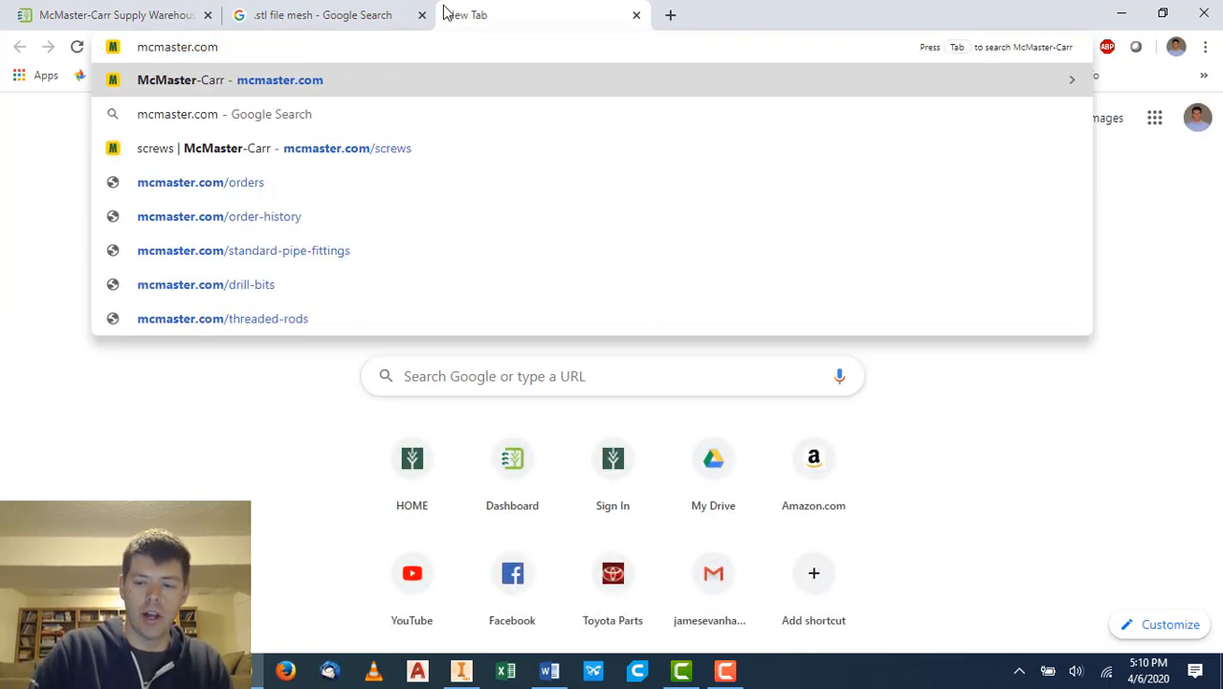
pyautogui.press('Return')
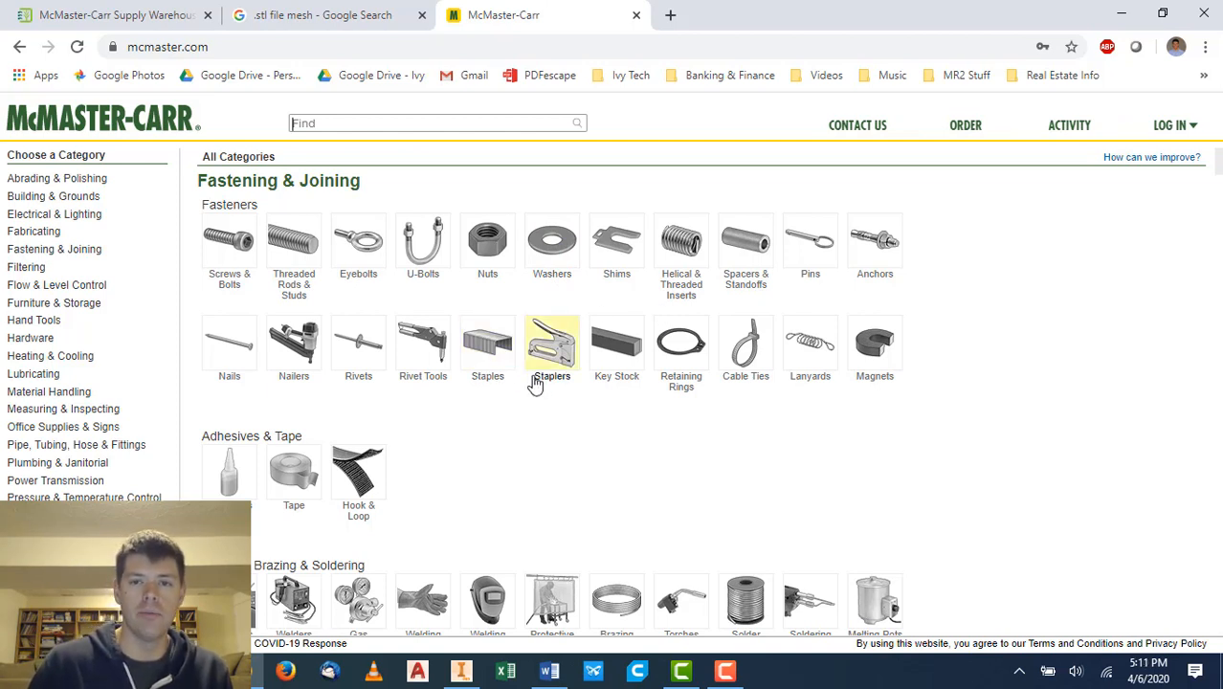
# Browse the U-Bolts category on McMaster-Carr and open the Square U-Bolts product table.
pyautogui.click(411, 244)
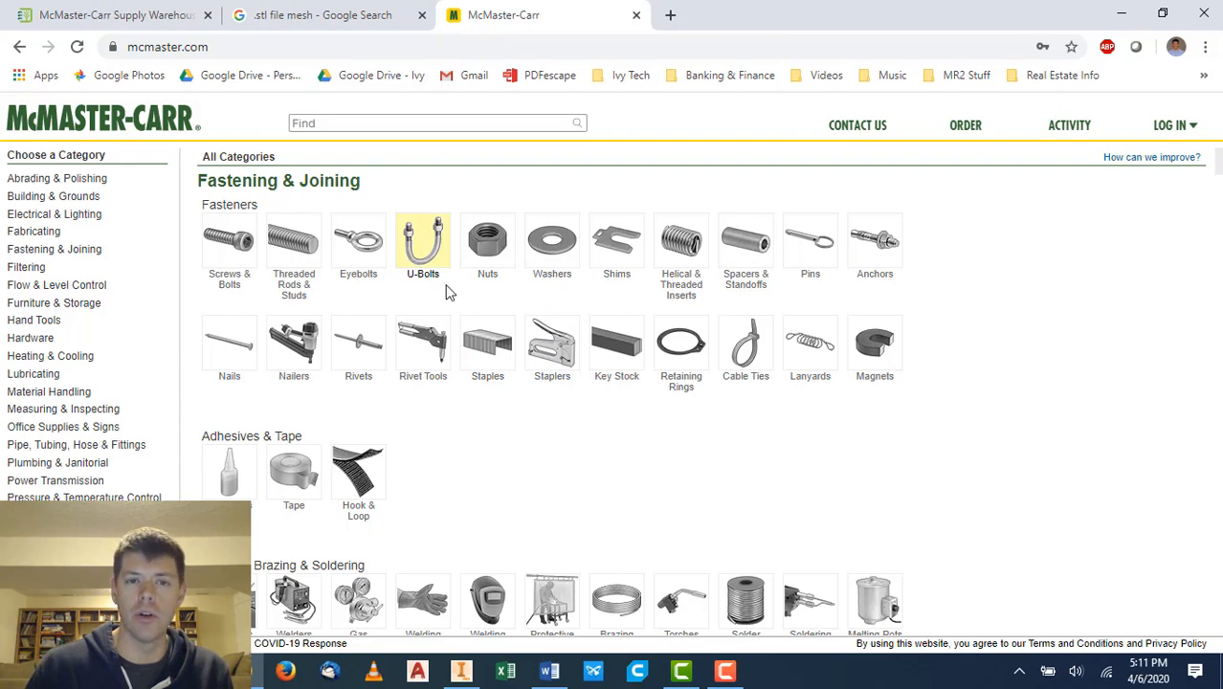
pyautogui.scroll(-2, 584, 367)
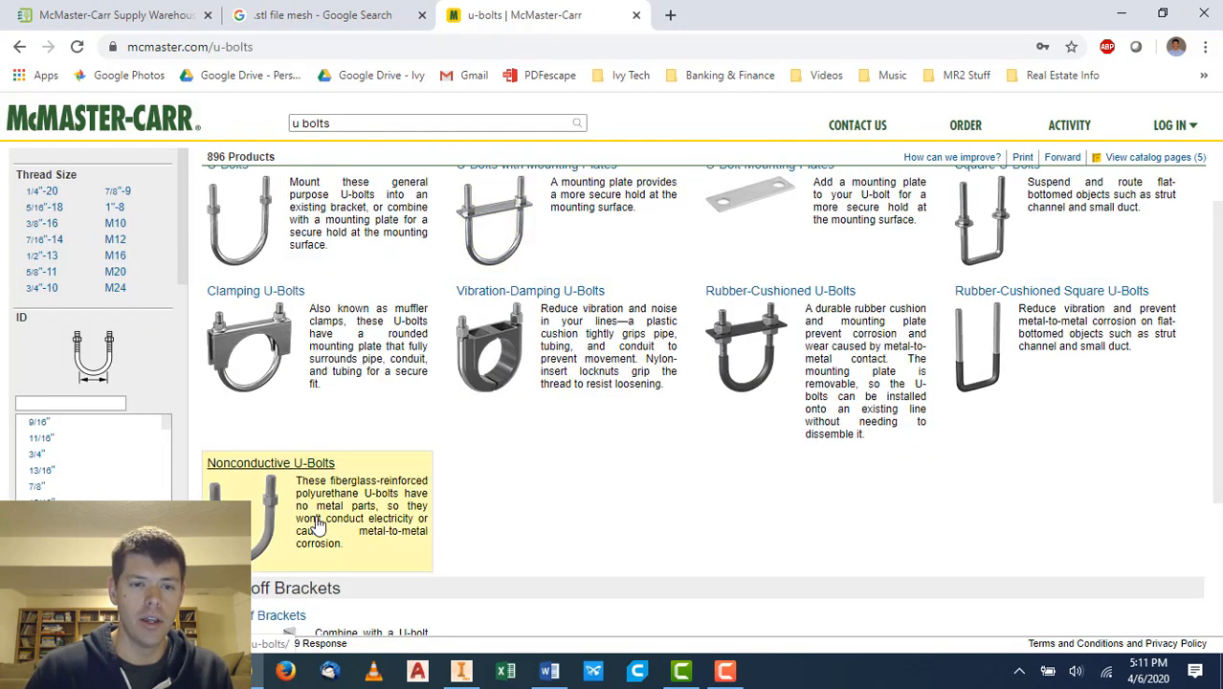
pyautogui.scroll(2, 713, 493)
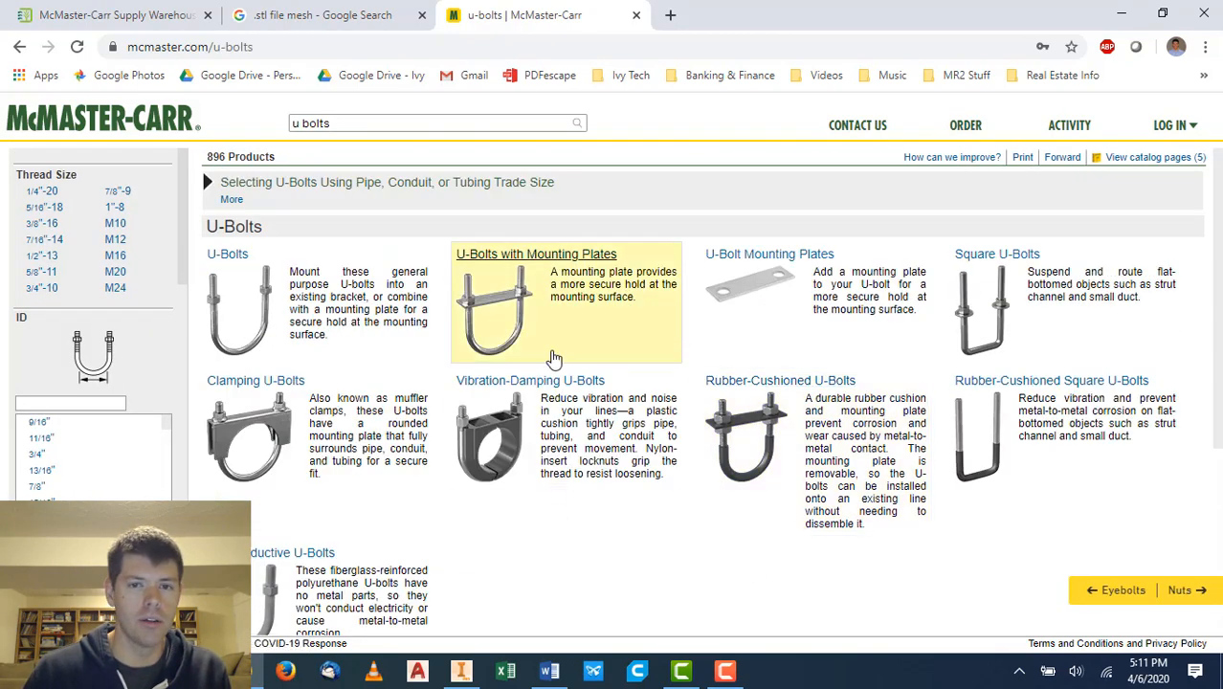
pyautogui.click(988, 285)
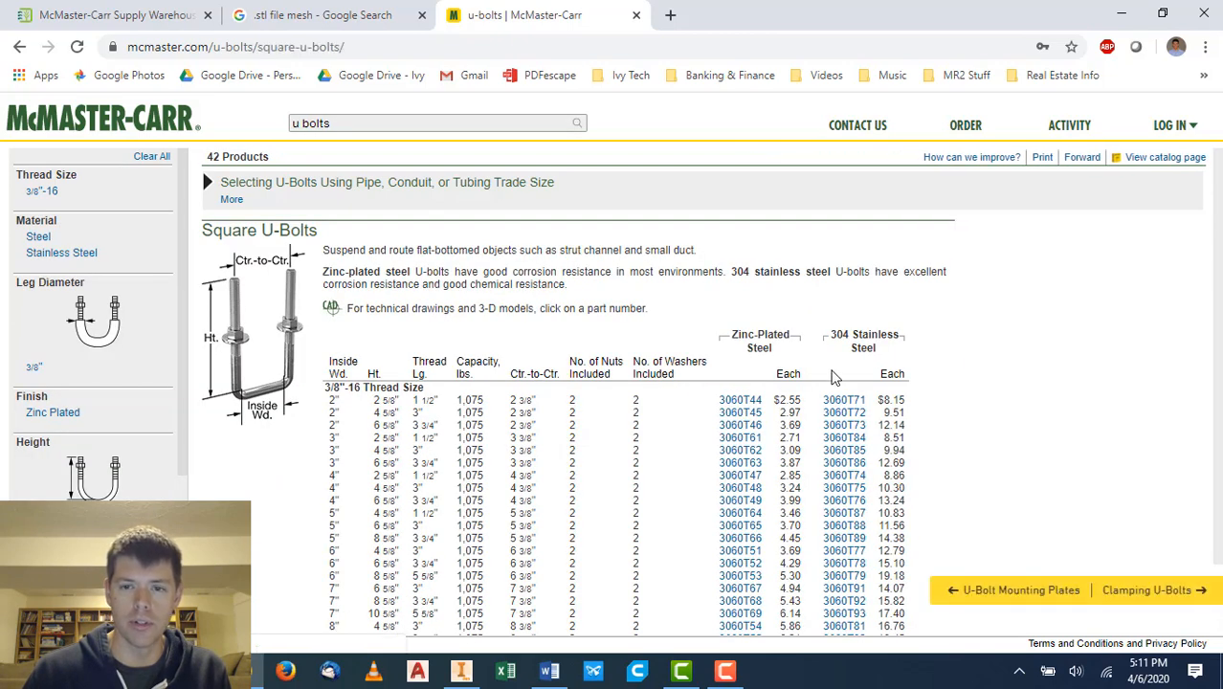
# Look at the summary of 304 stainless steel square U-bolt 3060T71, close it, and review the rest of the size table.
pyautogui.click(843, 404)
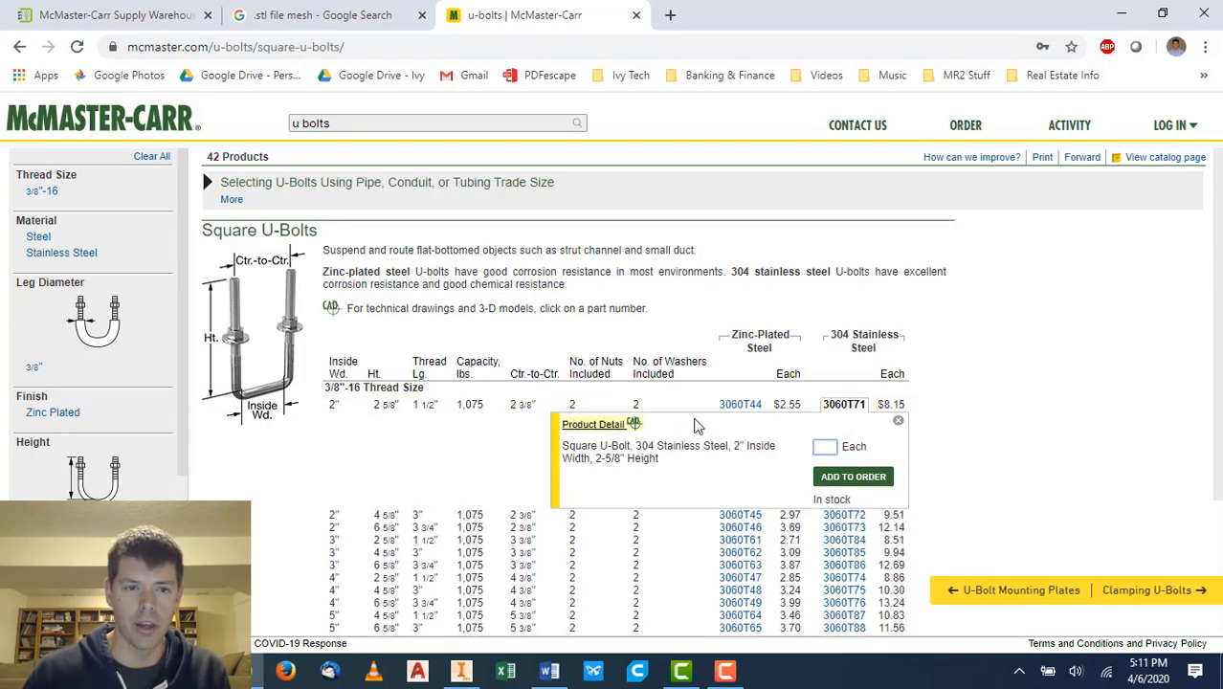
pyautogui.moveTo(226, 301)
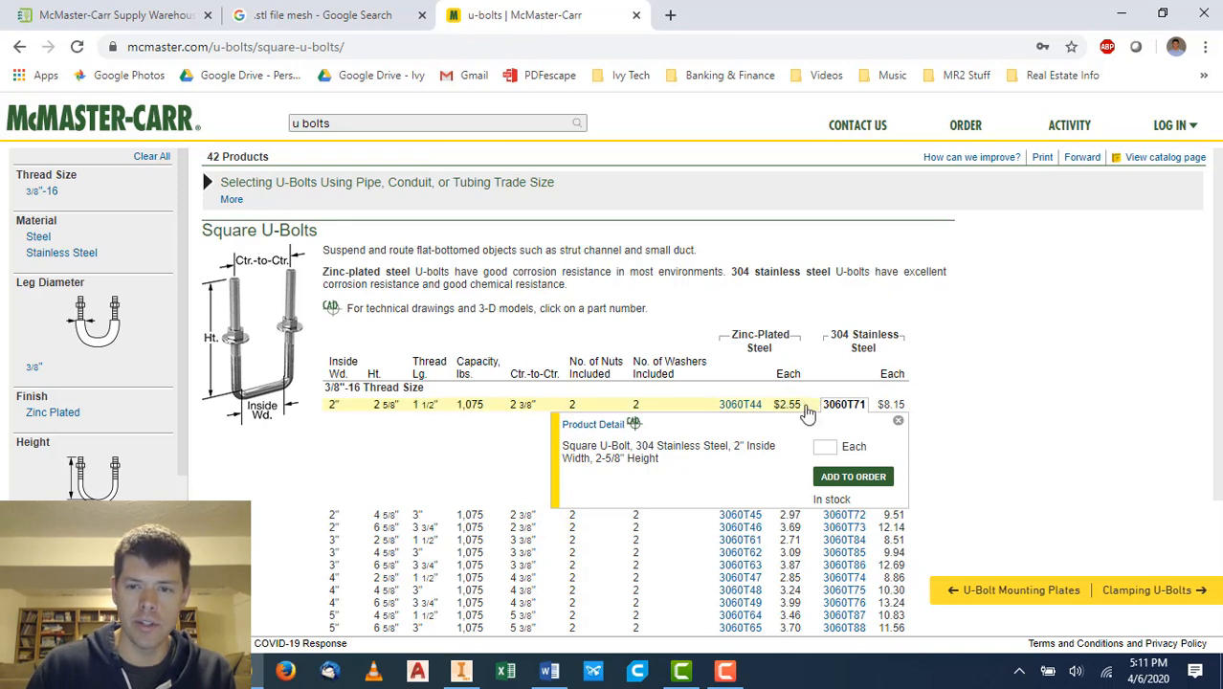
pyautogui.click(898, 421)
pyautogui.scroll(-1, 455, 497)
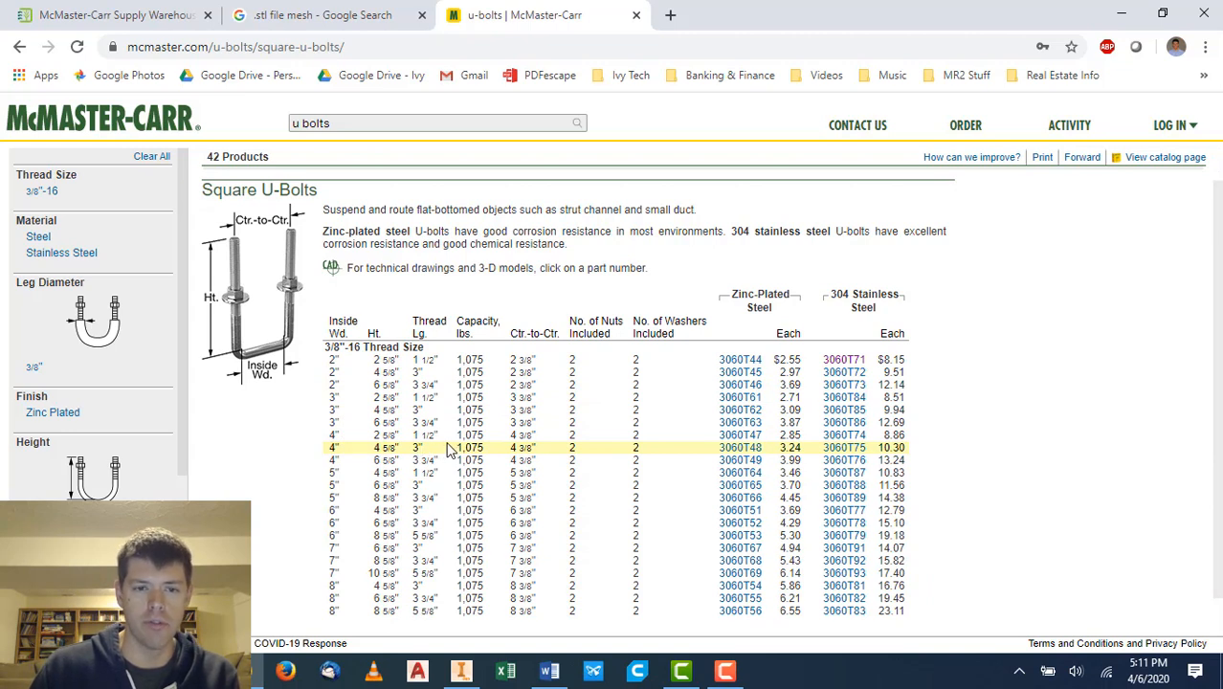
# Open the product detail page of zinc-plated square U-bolt 3060T48 and examine its specifications and dimensioned drawing.
pyautogui.click(738, 448)
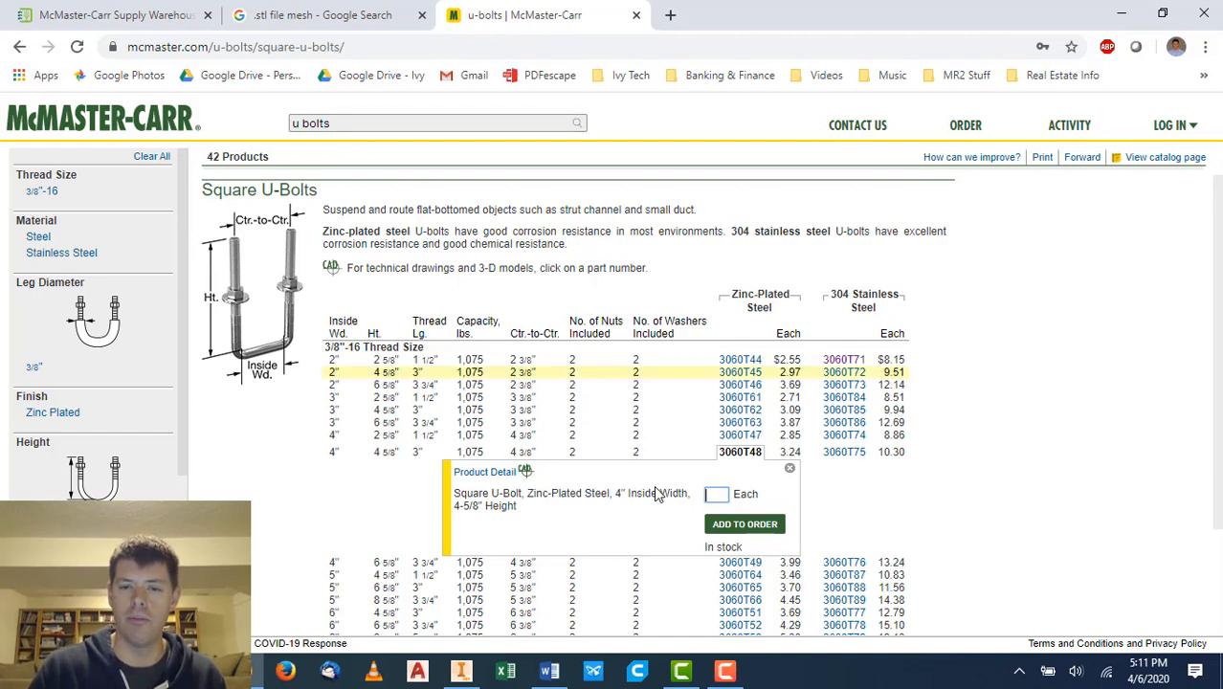
pyautogui.click(490, 473)
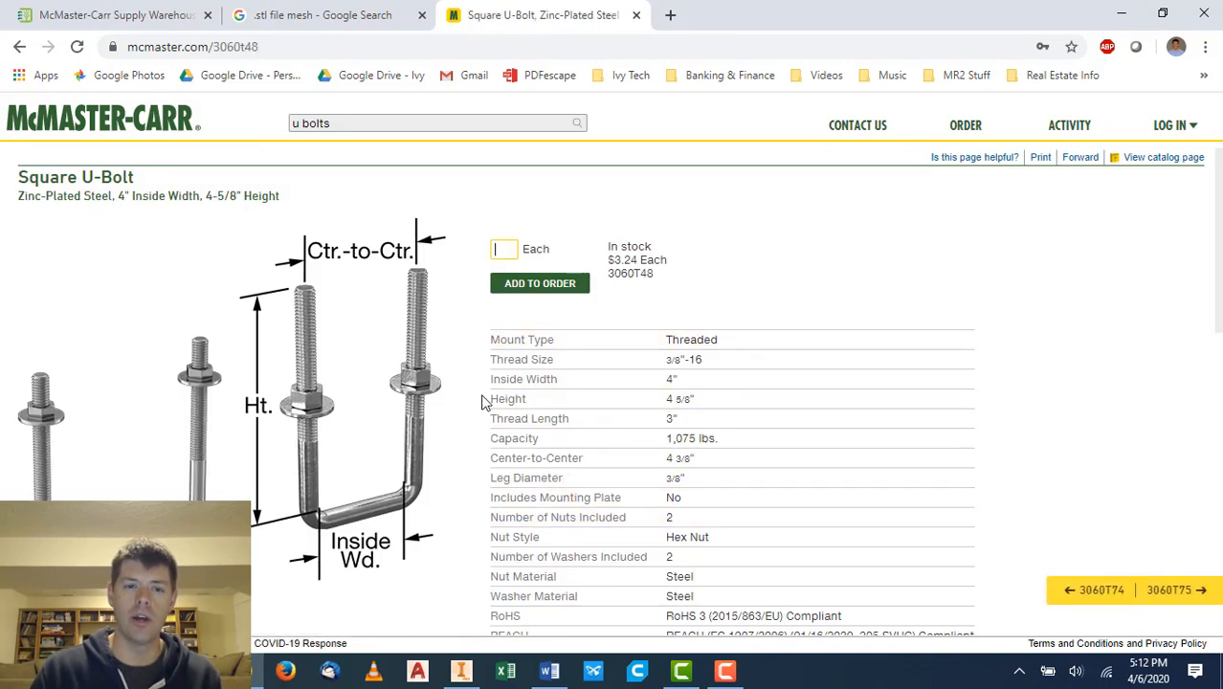
pyautogui.scroll(-4, 486, 407)
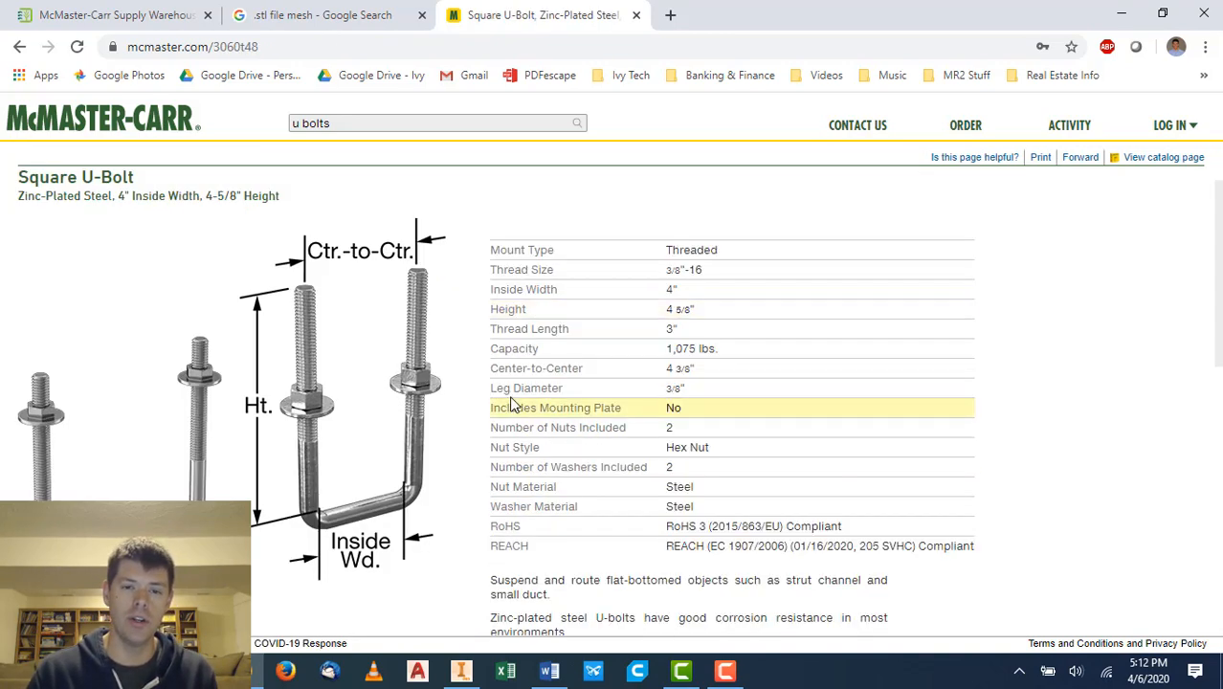
pyautogui.scroll(-5, 613, 425)
pyautogui.scroll(-1, 751, 423)
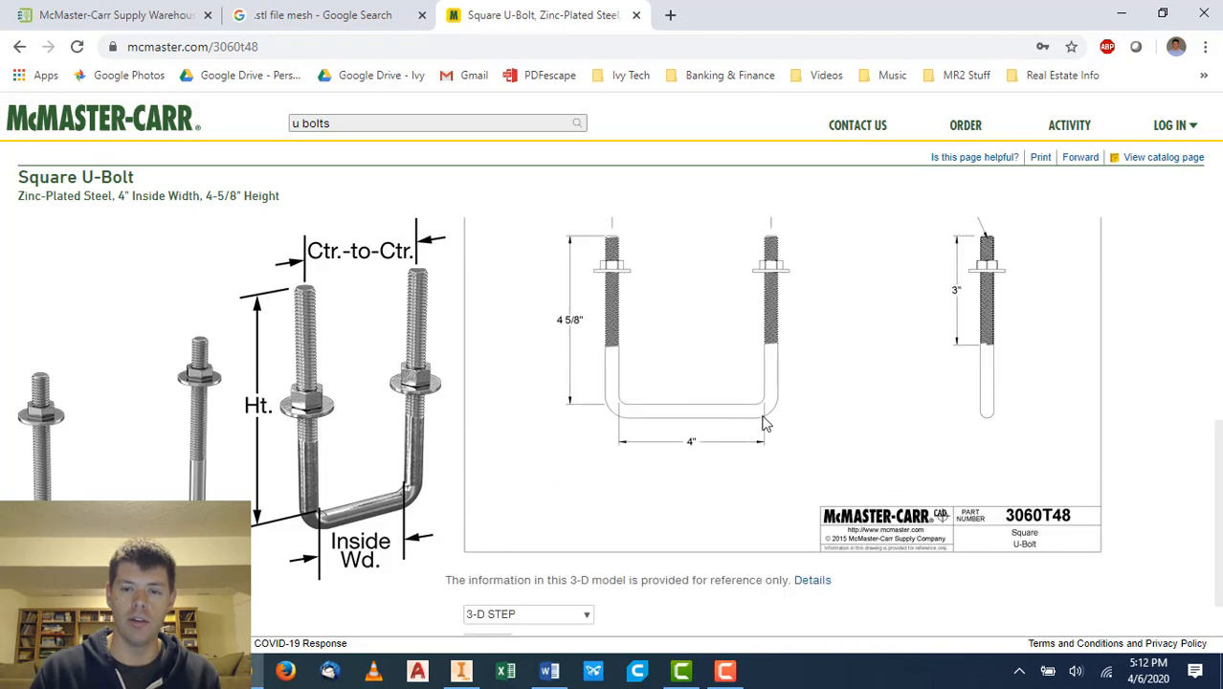
pyautogui.scroll(1, 766, 423)
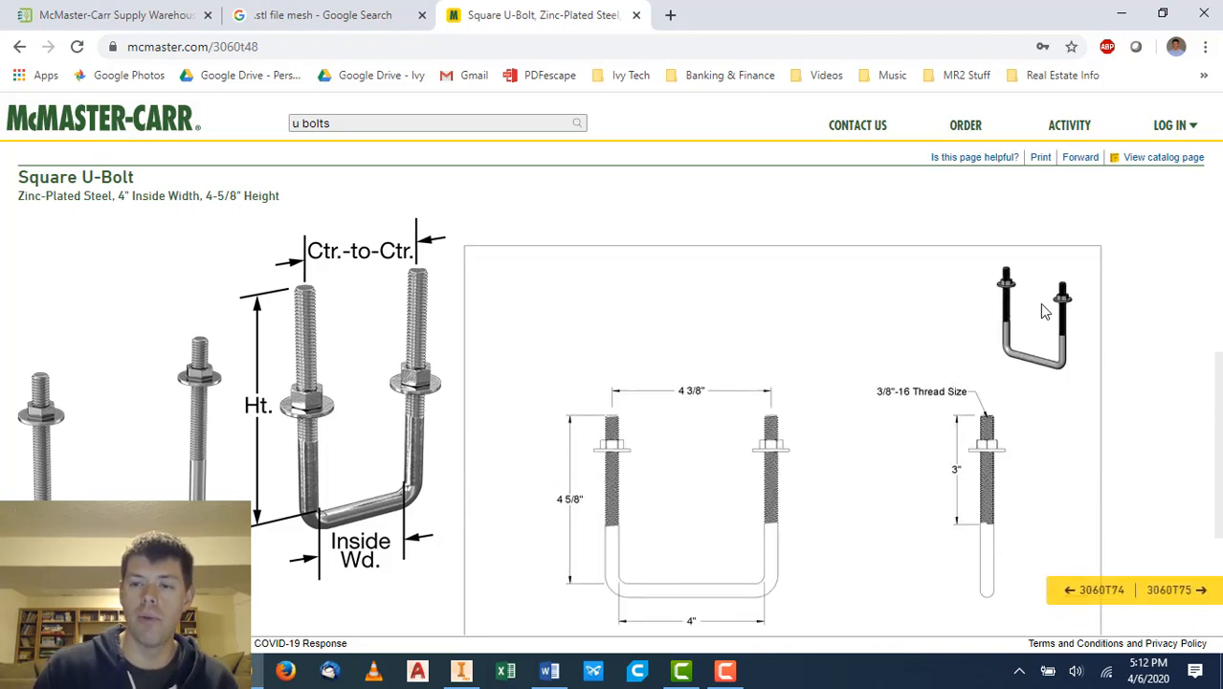
# Compare the CAD formats offered for square U-bolt 3060T48, including 3-D IGES, and save the model as 3-D STEP.
pyautogui.scroll(-3, 1037, 323)
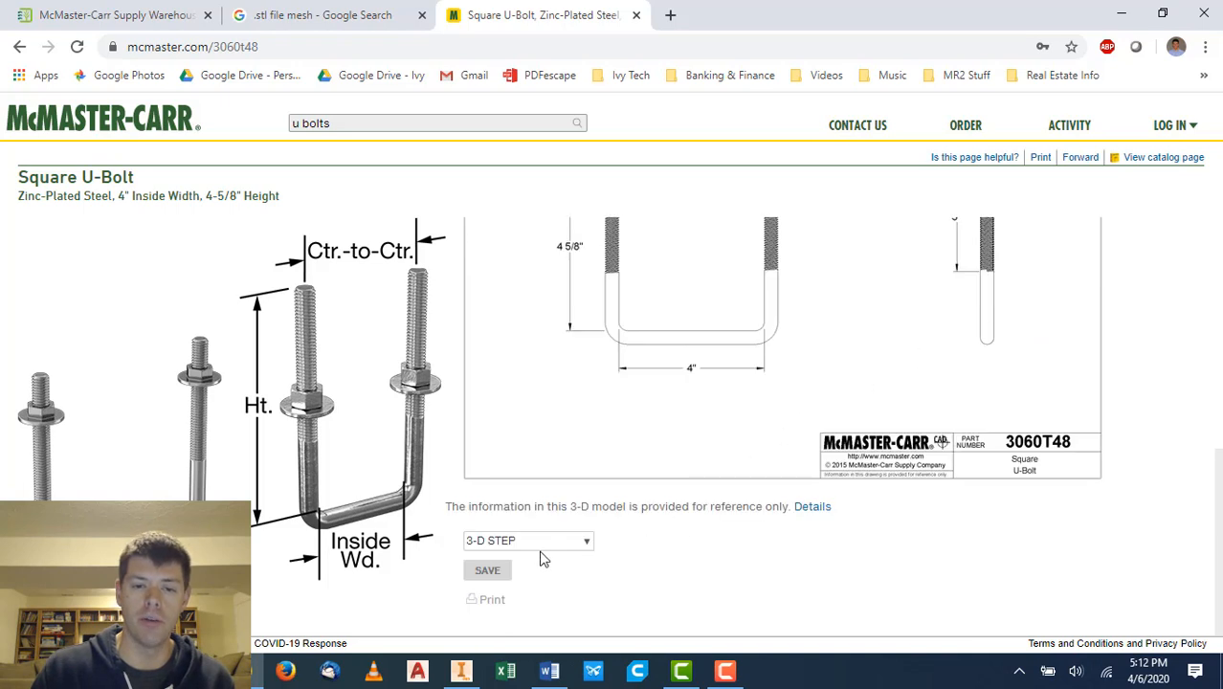
pyautogui.click(585, 545)
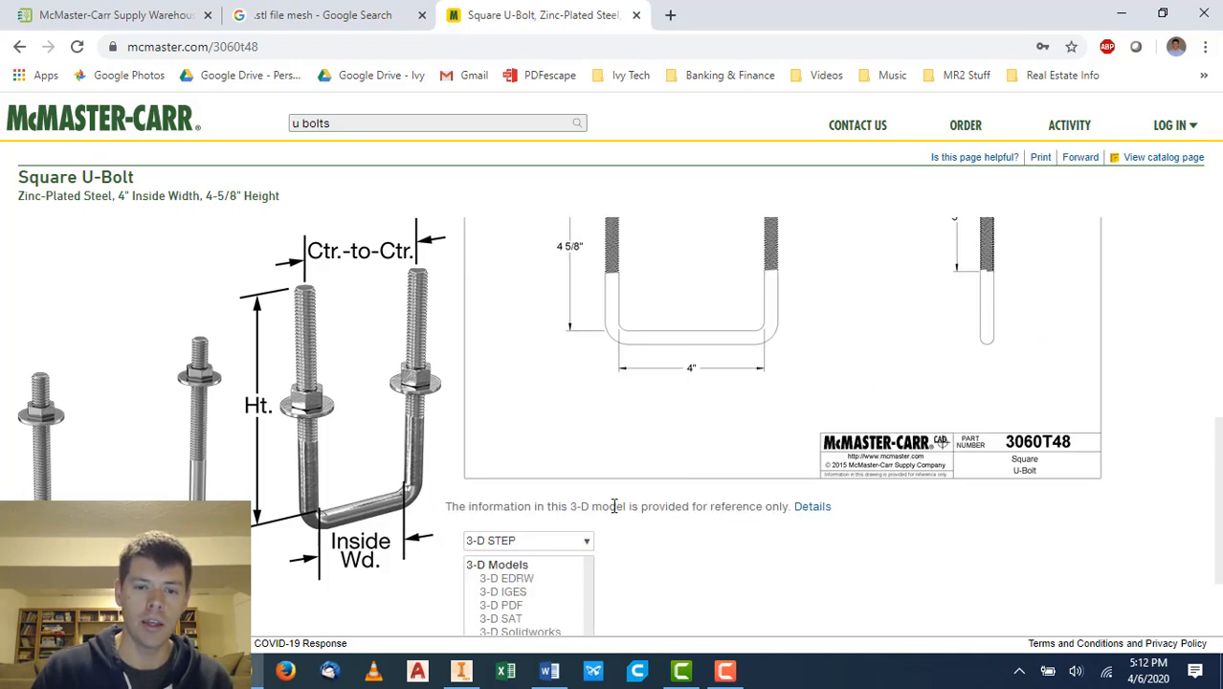
pyautogui.scroll(-2, 612, 504)
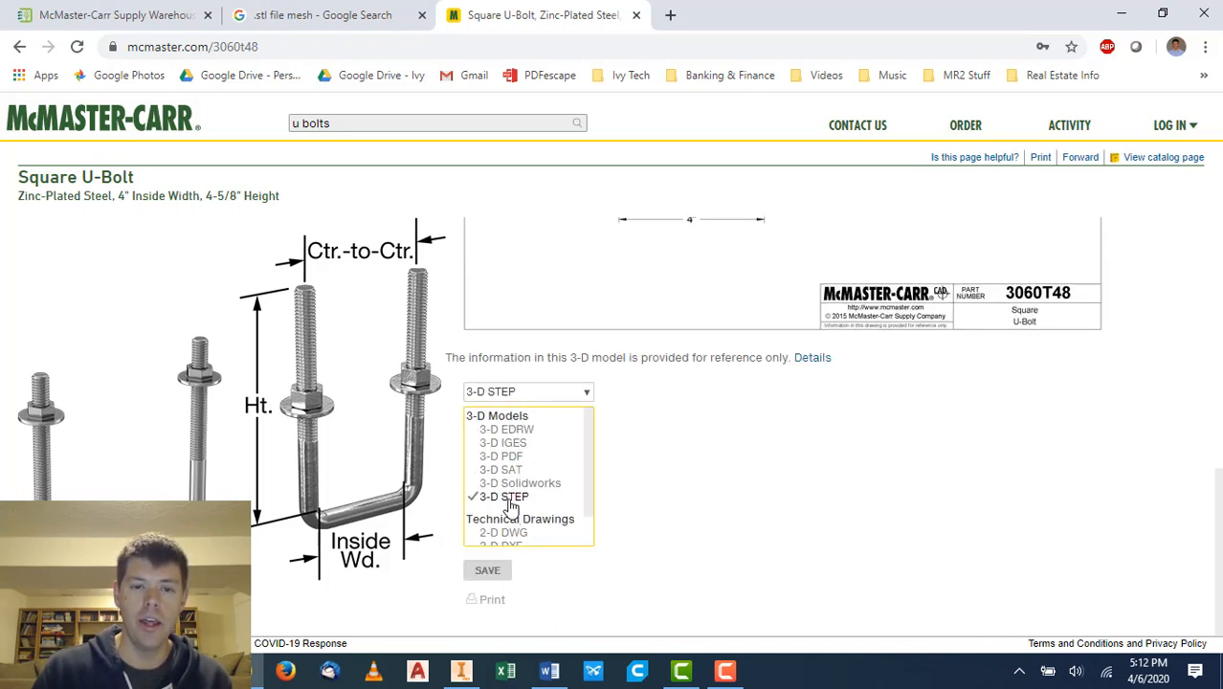
pyautogui.click(514, 444)
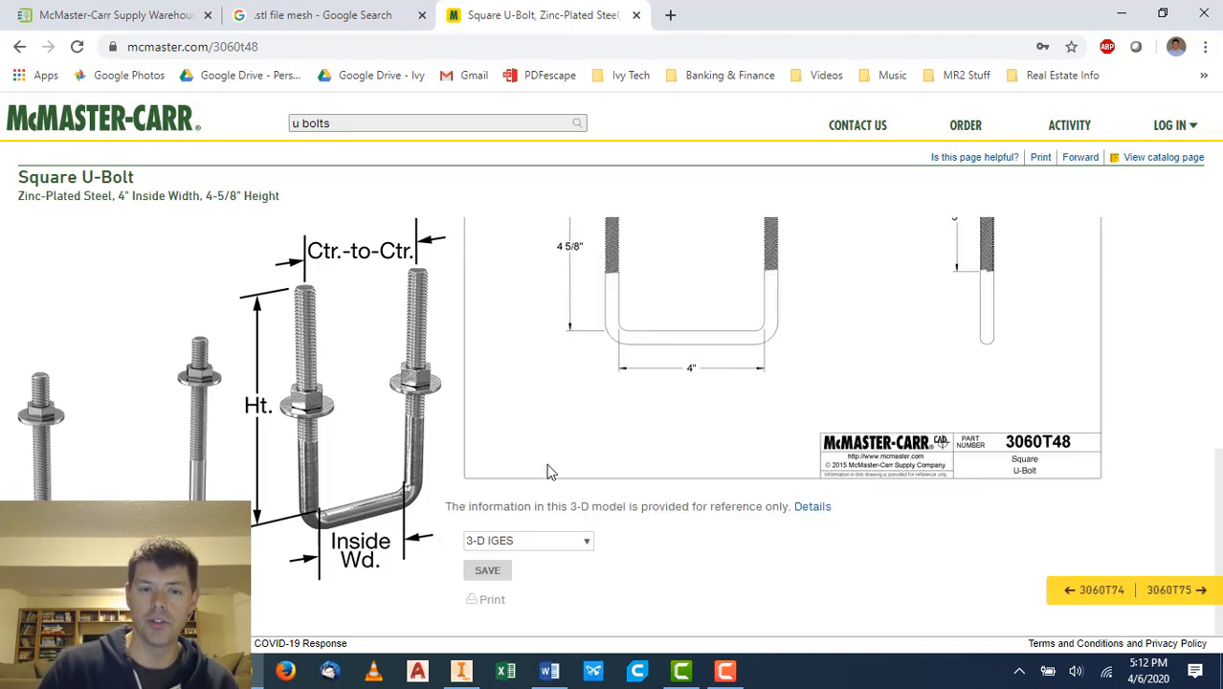
pyautogui.click(564, 541)
pyautogui.scroll(-2, 557, 477)
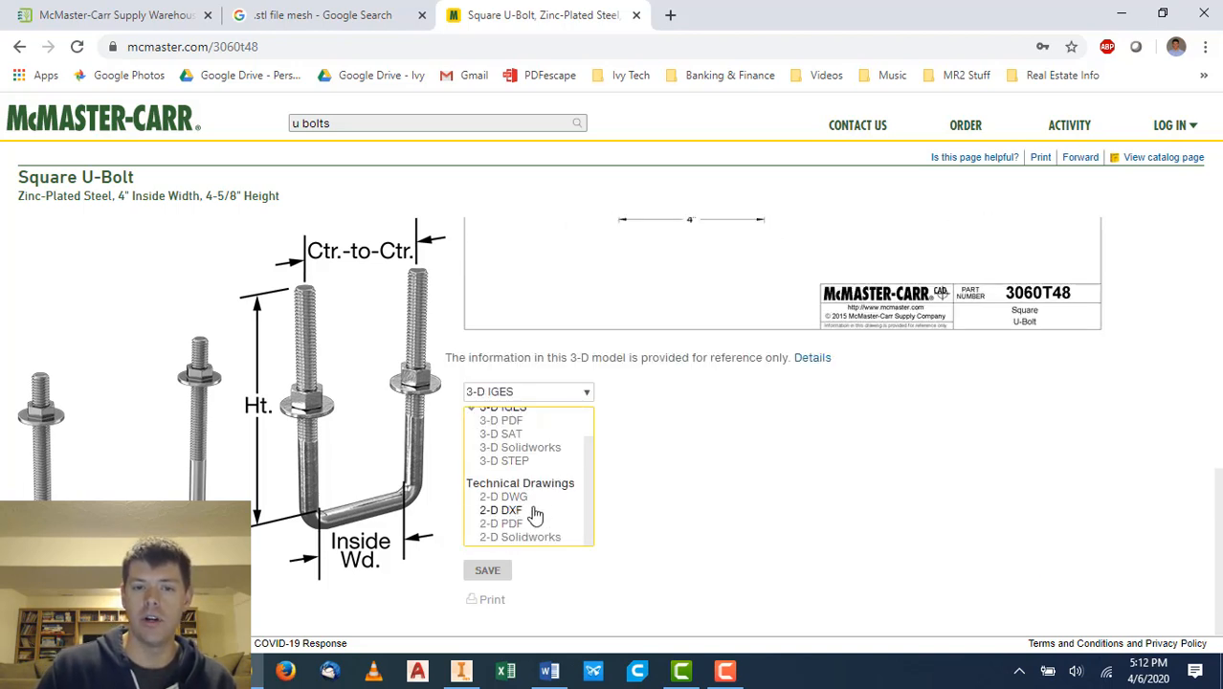
pyautogui.click(515, 461)
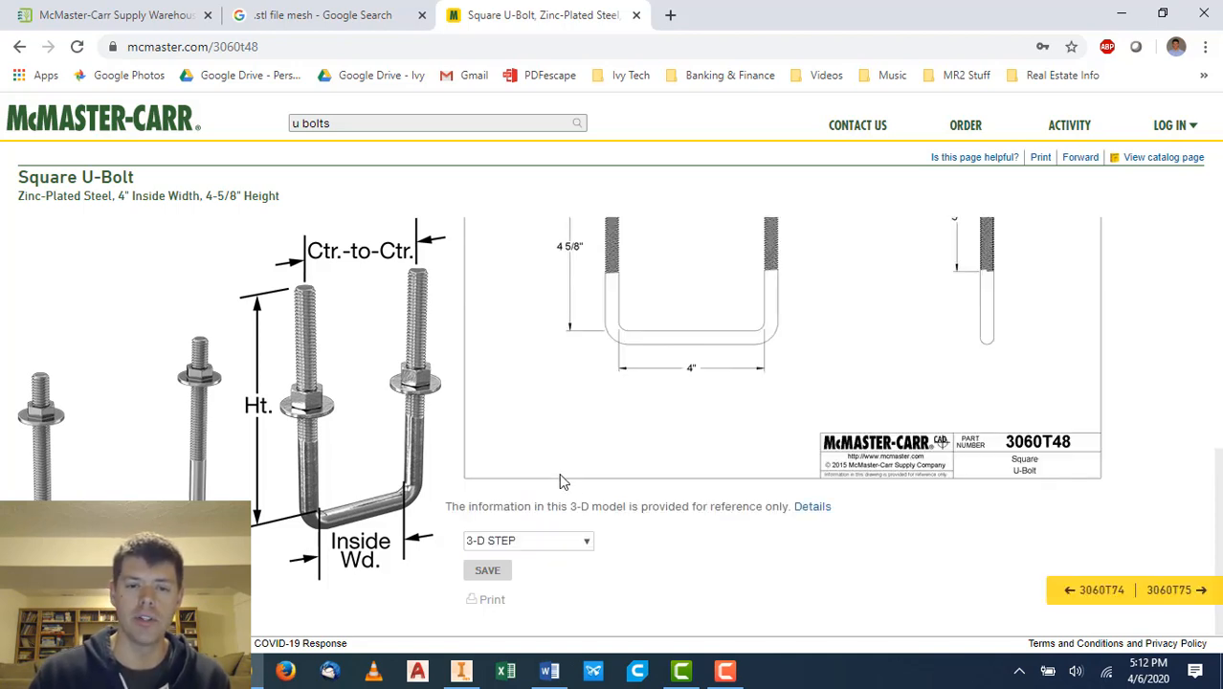
pyautogui.click(492, 572)
# Try to open the downloaded U-bolt STEP file directly from the browser, and dismiss the resulting message.
pyautogui.hscroll(4, 532, 574)
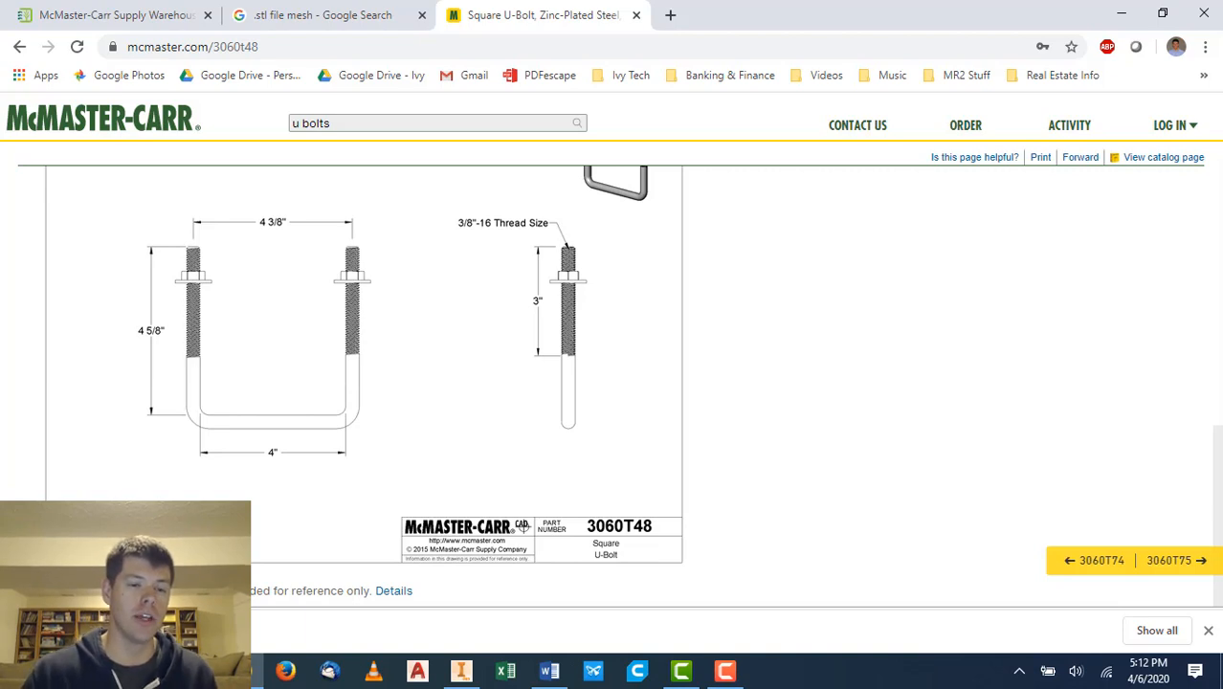
pyautogui.click(95, 629)
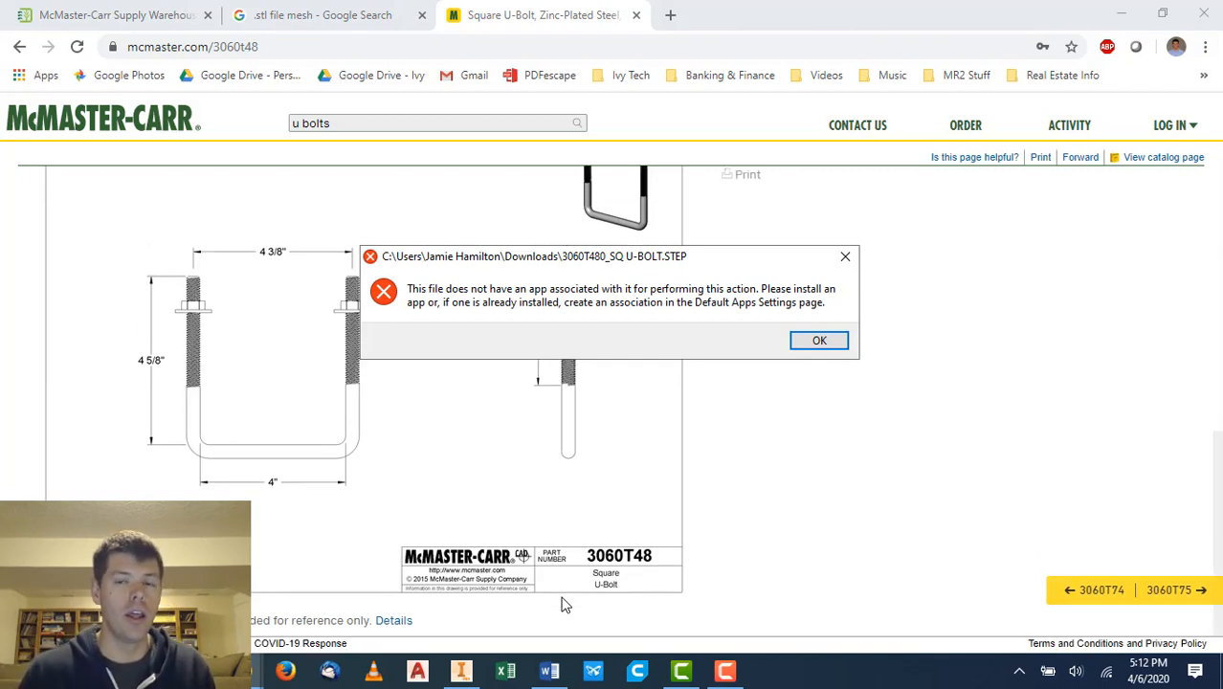
pyautogui.click(847, 258)
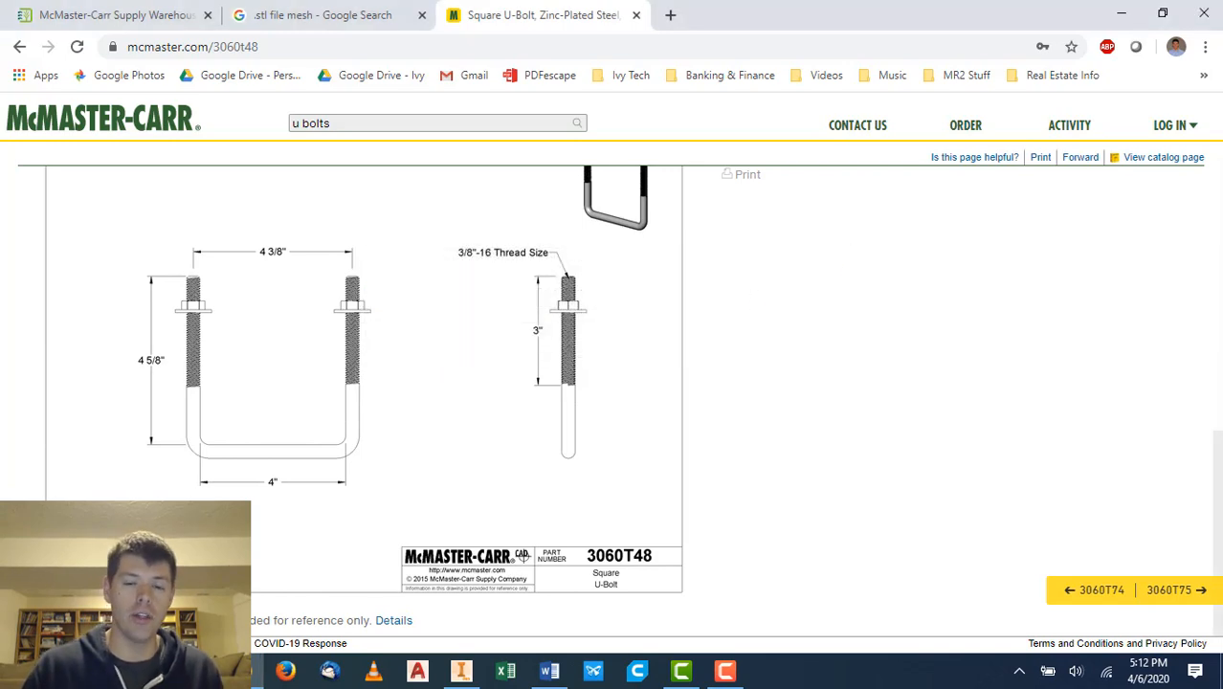
# Switch to Inventor and import 3060T480_SQ U-BOLT.STEP from the Downloads folder, using the STEP Files type to find it.
pyautogui.click(461, 672)
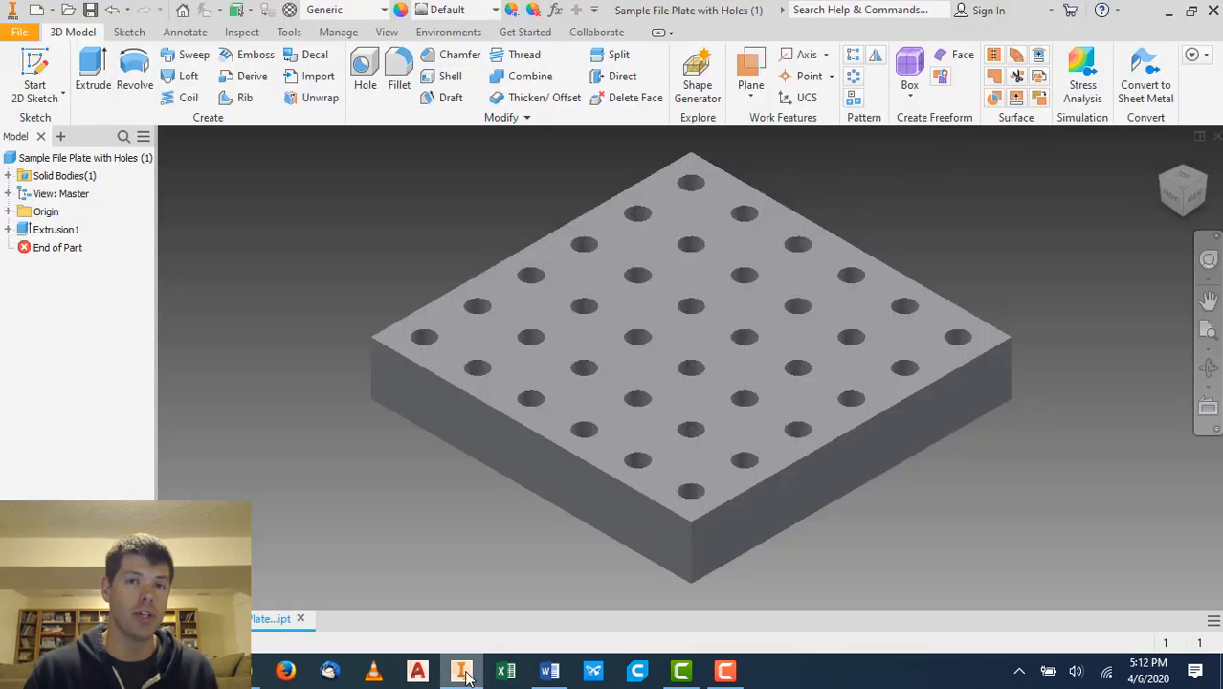
pyautogui.click(68, 10)
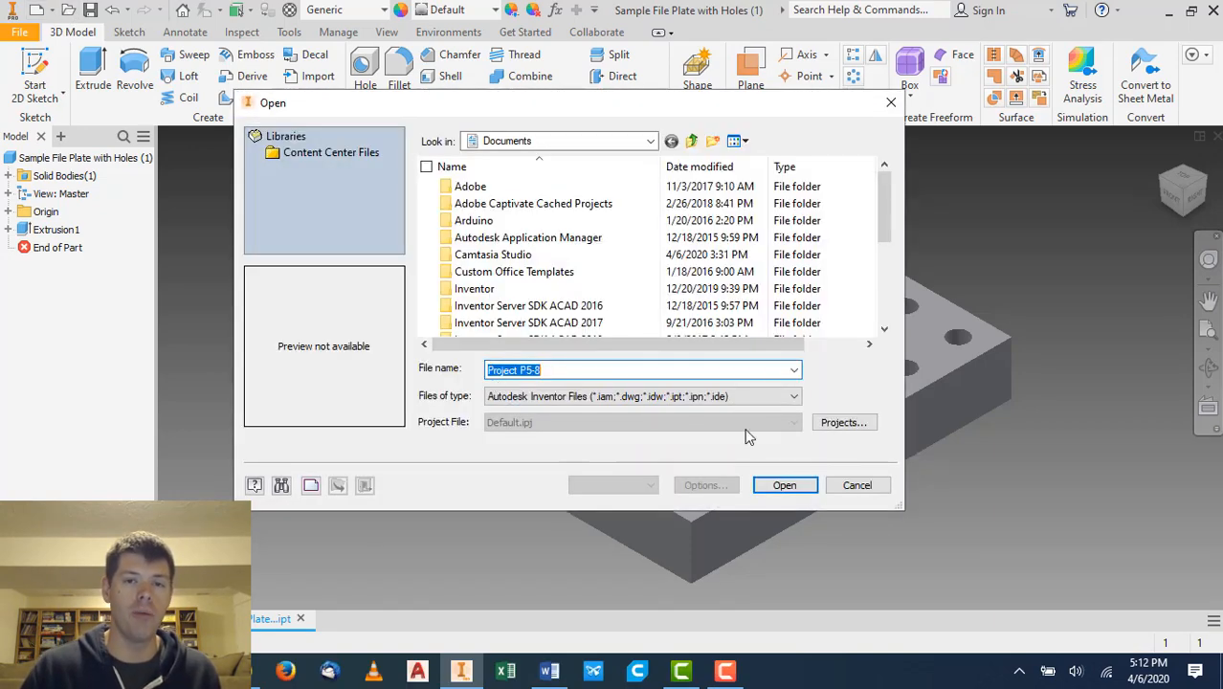
pyautogui.click(651, 144)
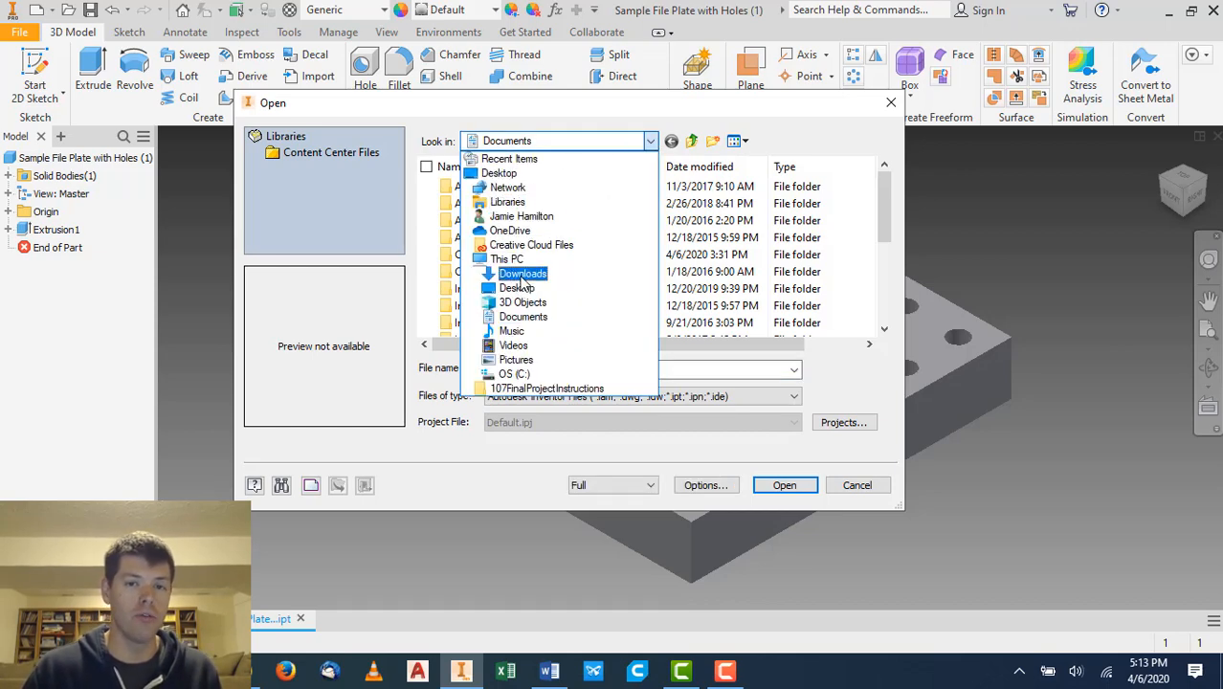
pyautogui.click(521, 274)
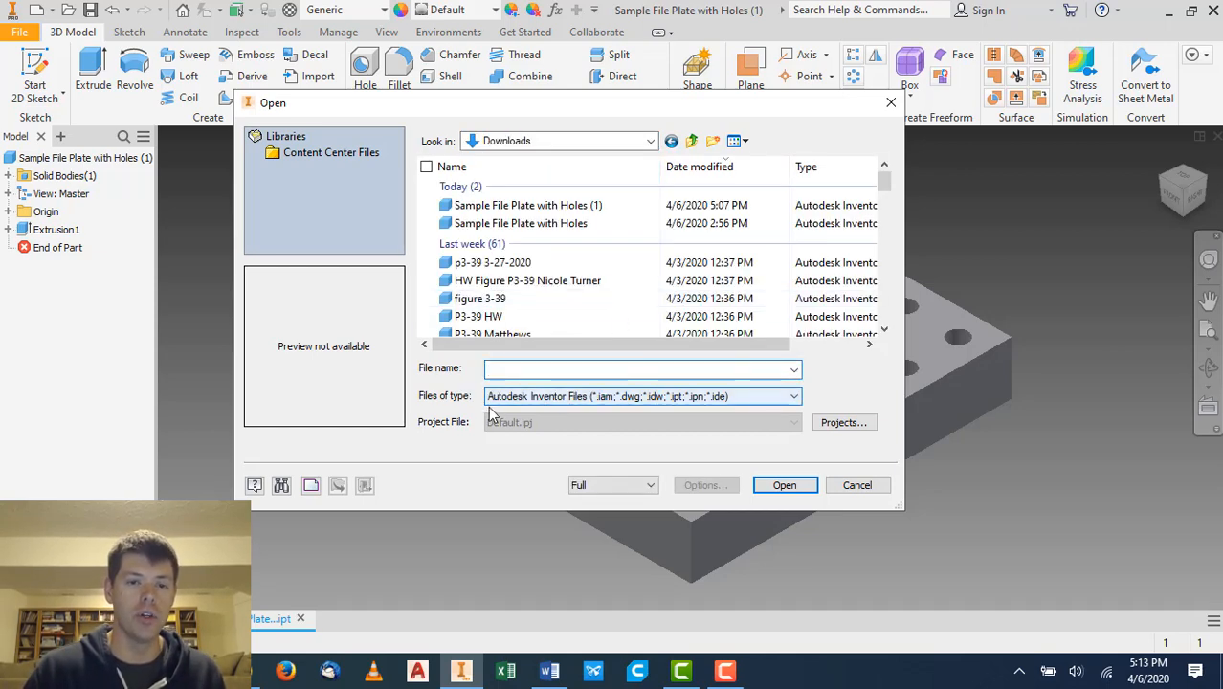
pyautogui.click(607, 400)
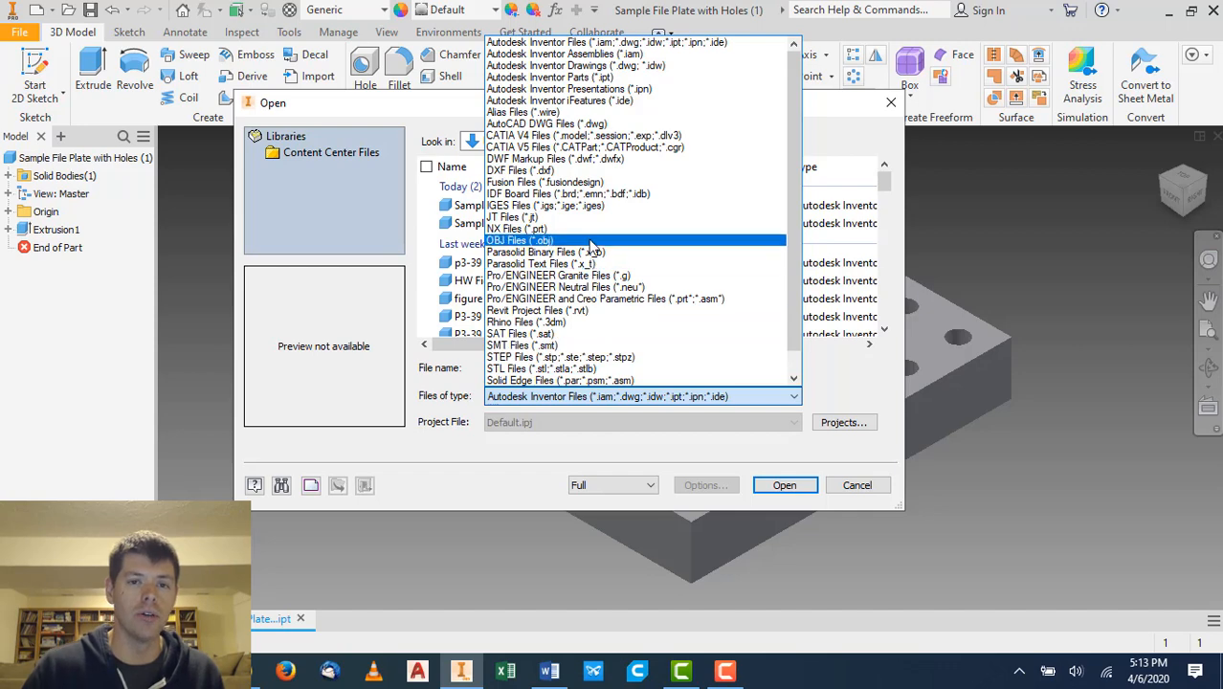
pyautogui.scroll(-1, 589, 263)
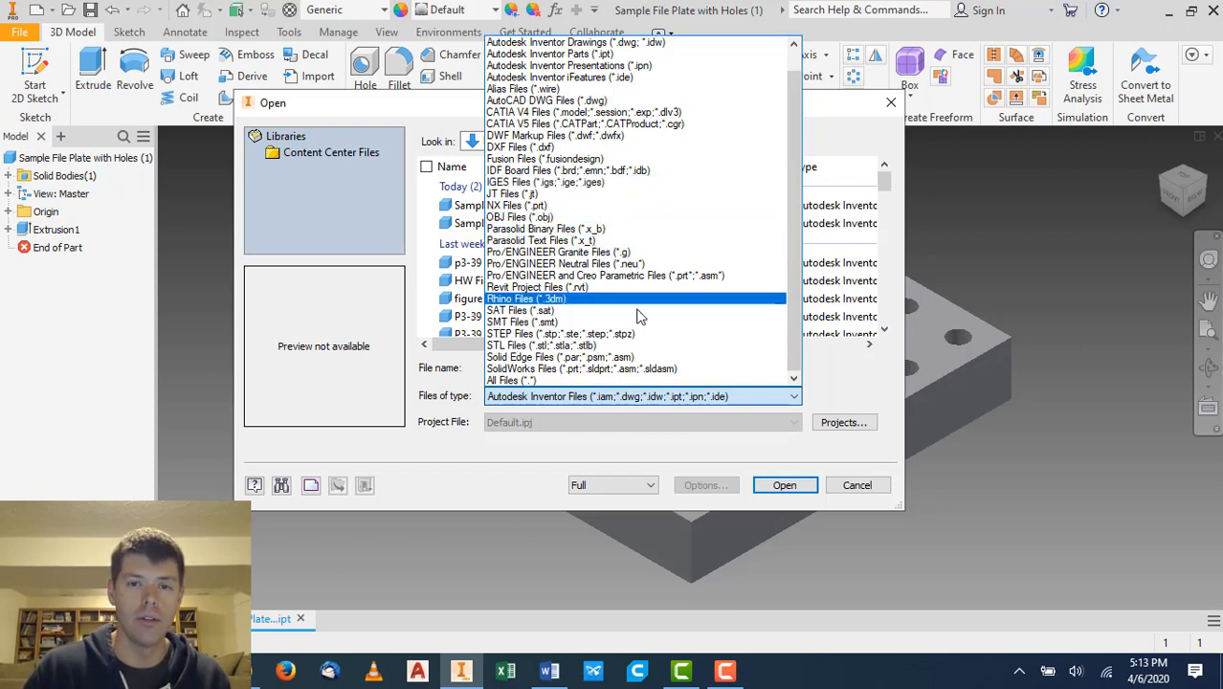
pyautogui.click(557, 334)
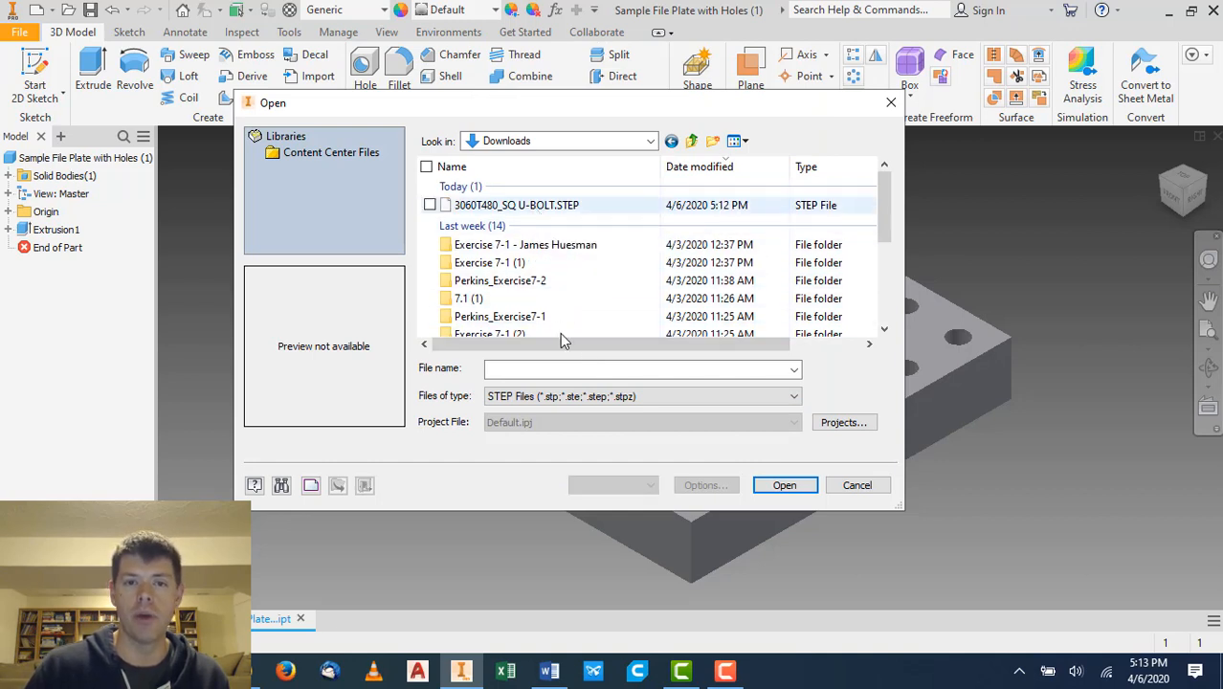
pyautogui.click(783, 485)
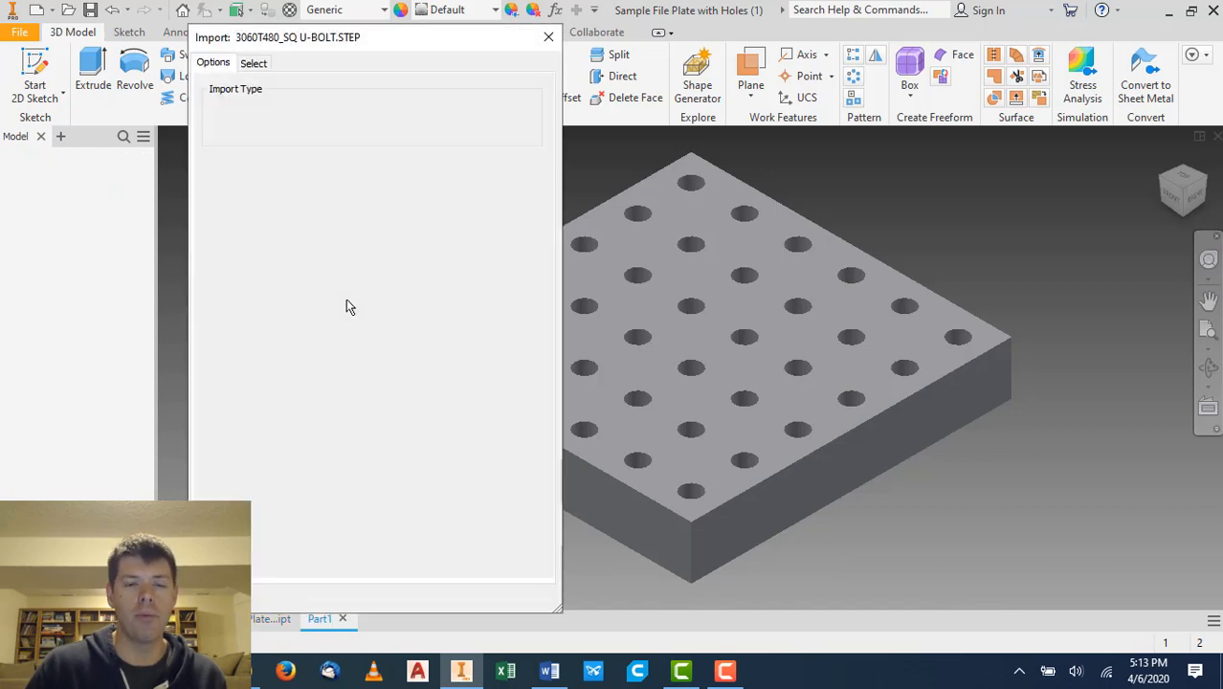
pyautogui.click(446, 598)
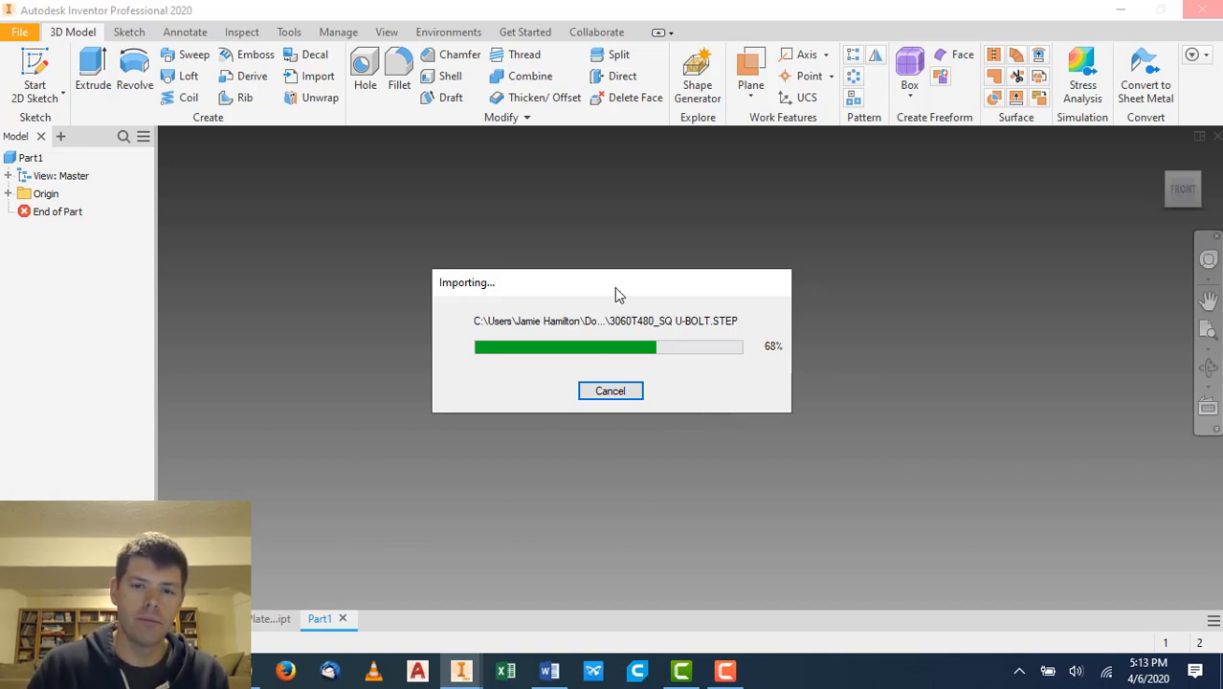
pyautogui.moveTo(614, 287); pyautogui.dragTo(624, 265)
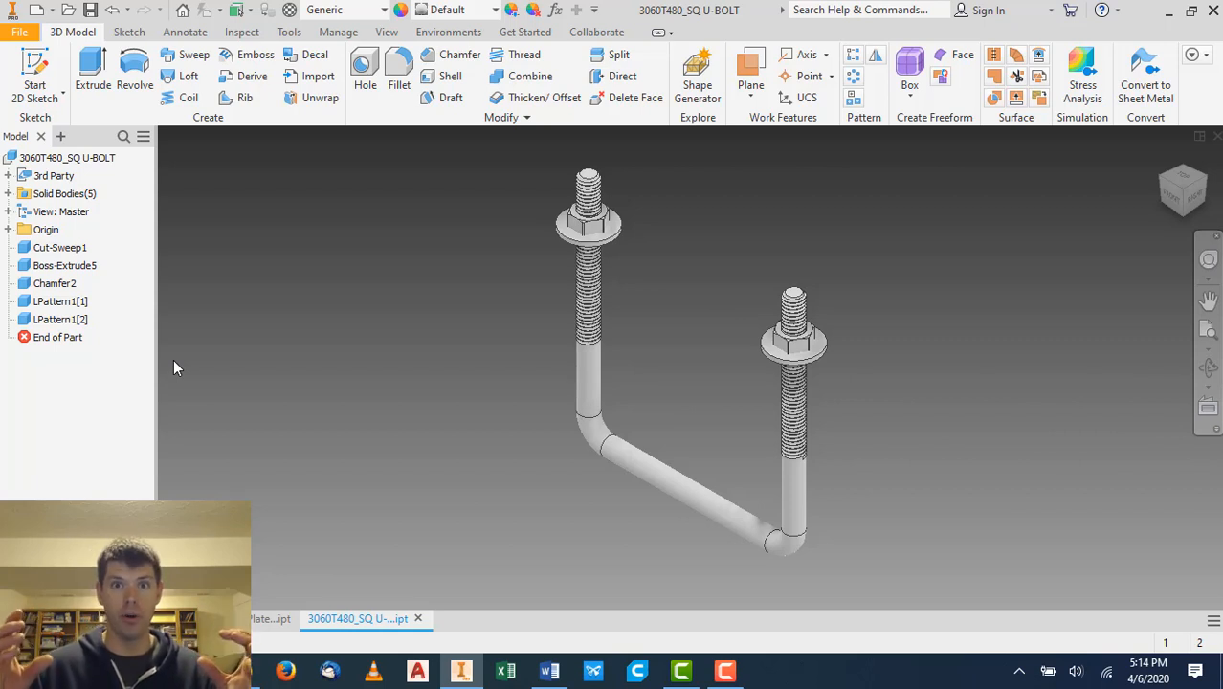
# Examine the imported U-bolt's bodies by highlighting Boss-Extrude5 and Cut-Sweep1 and inspecting the threaded ends up close.
pyautogui.click(75, 265)
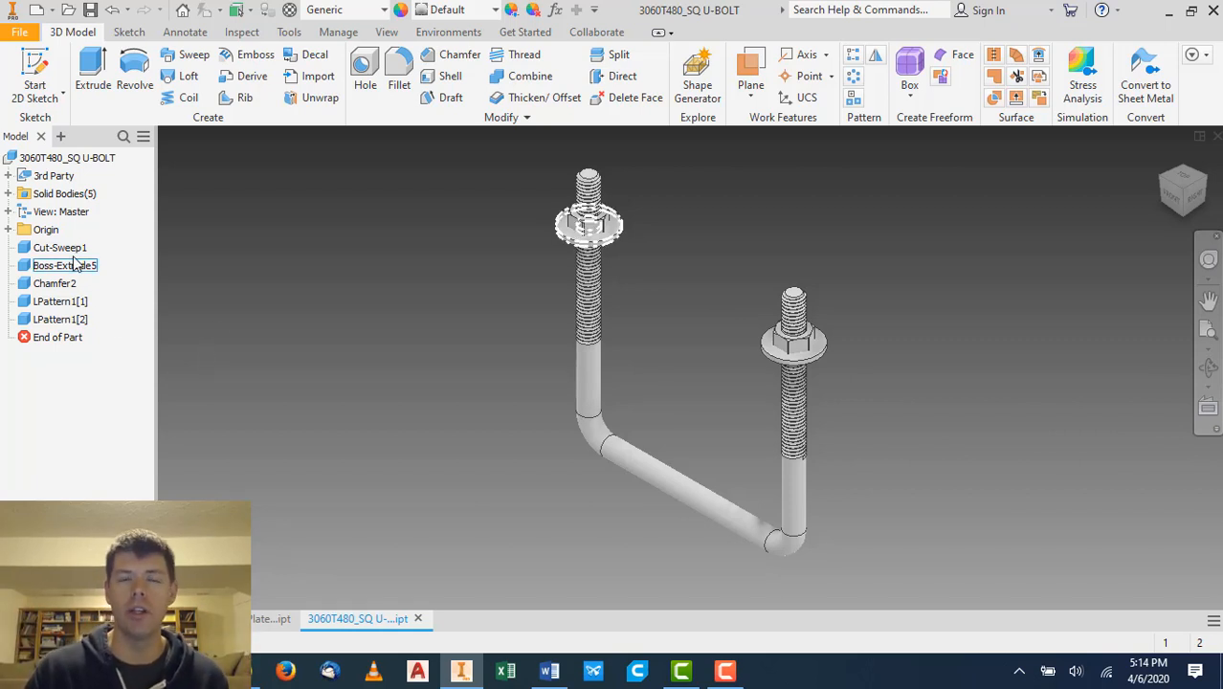
pyautogui.click(74, 251)
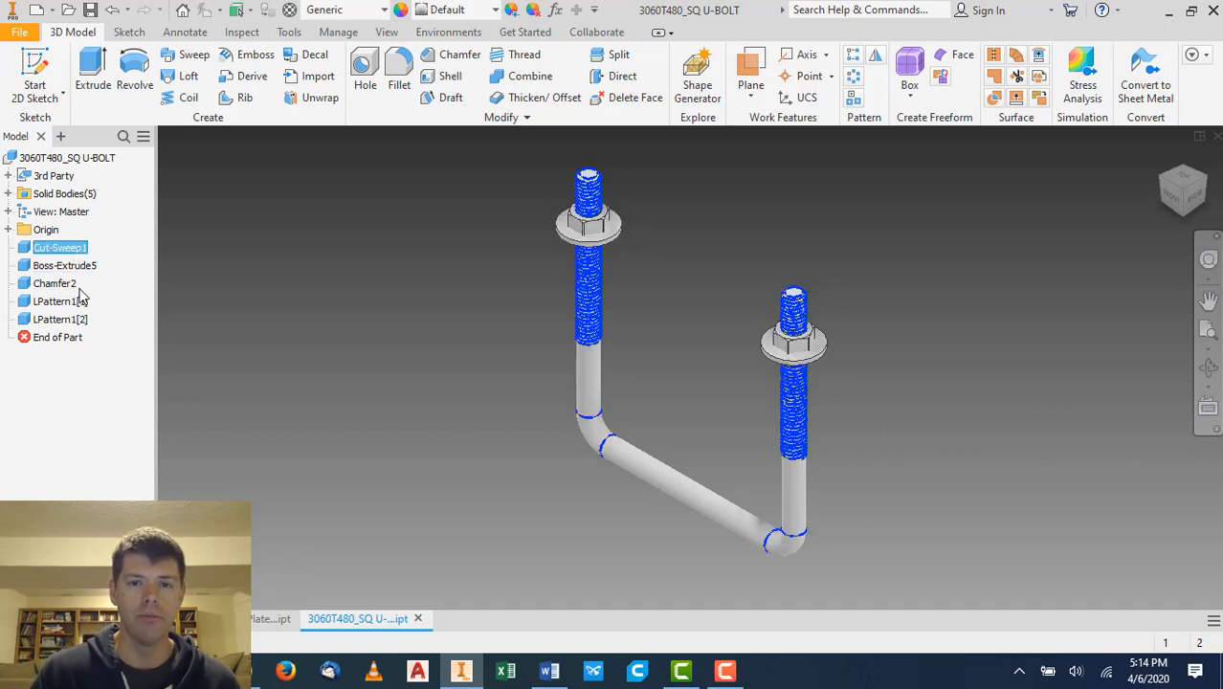
pyautogui.click(363, 356)
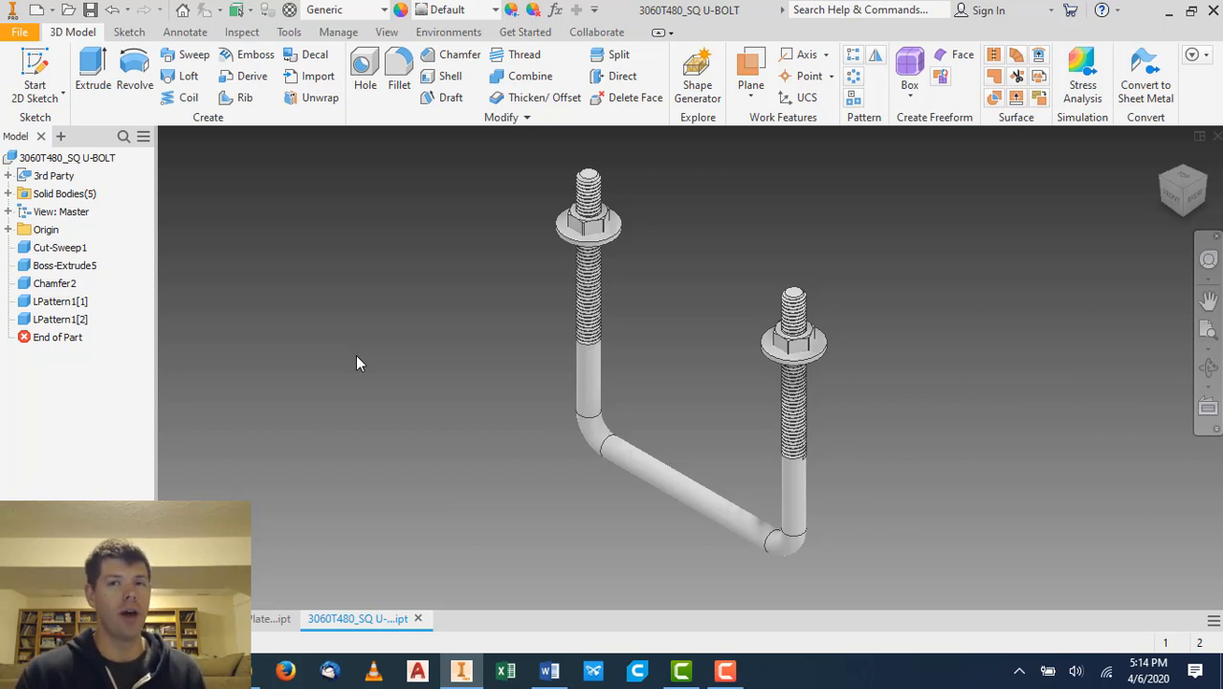
pyautogui.click(84, 248)
pyautogui.scroll(-5, 588, 196)
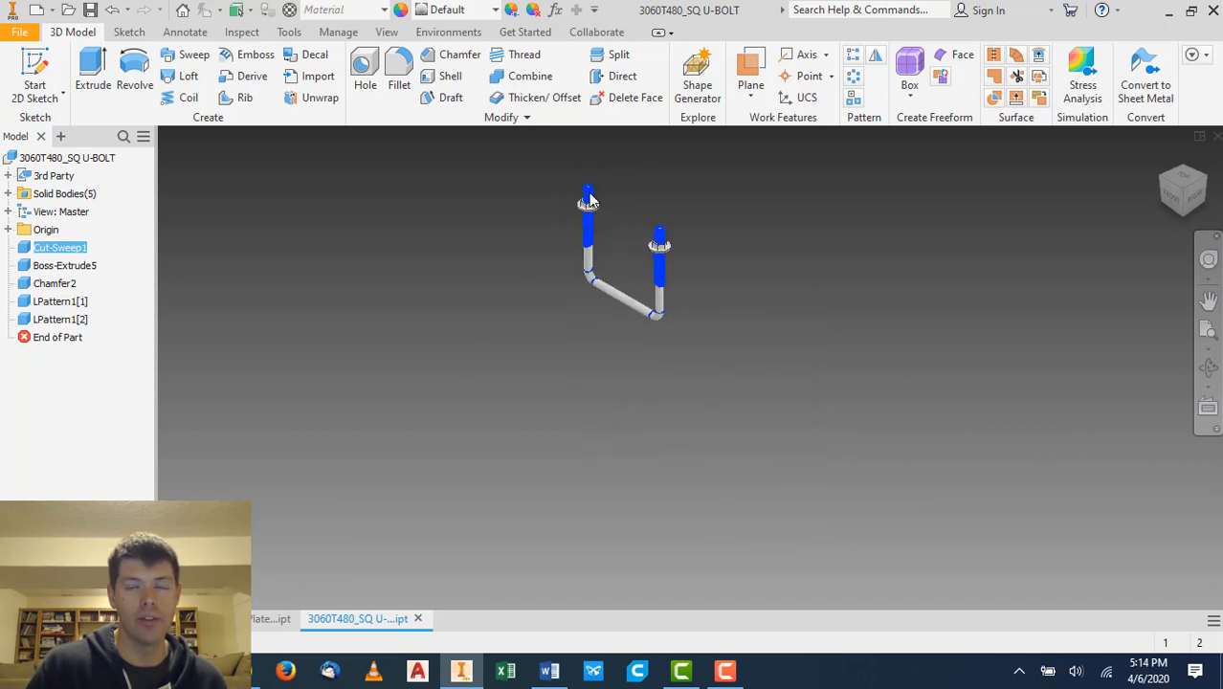
pyautogui.scroll(6, 589, 195)
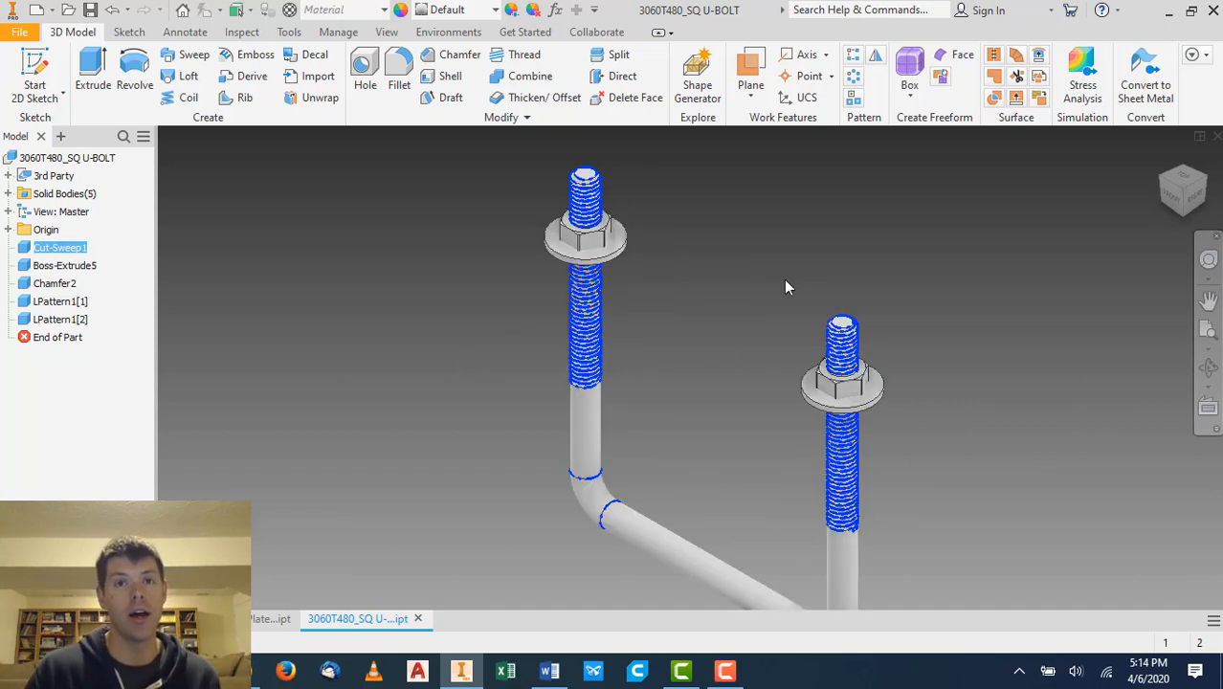
pyautogui.click(466, 278)
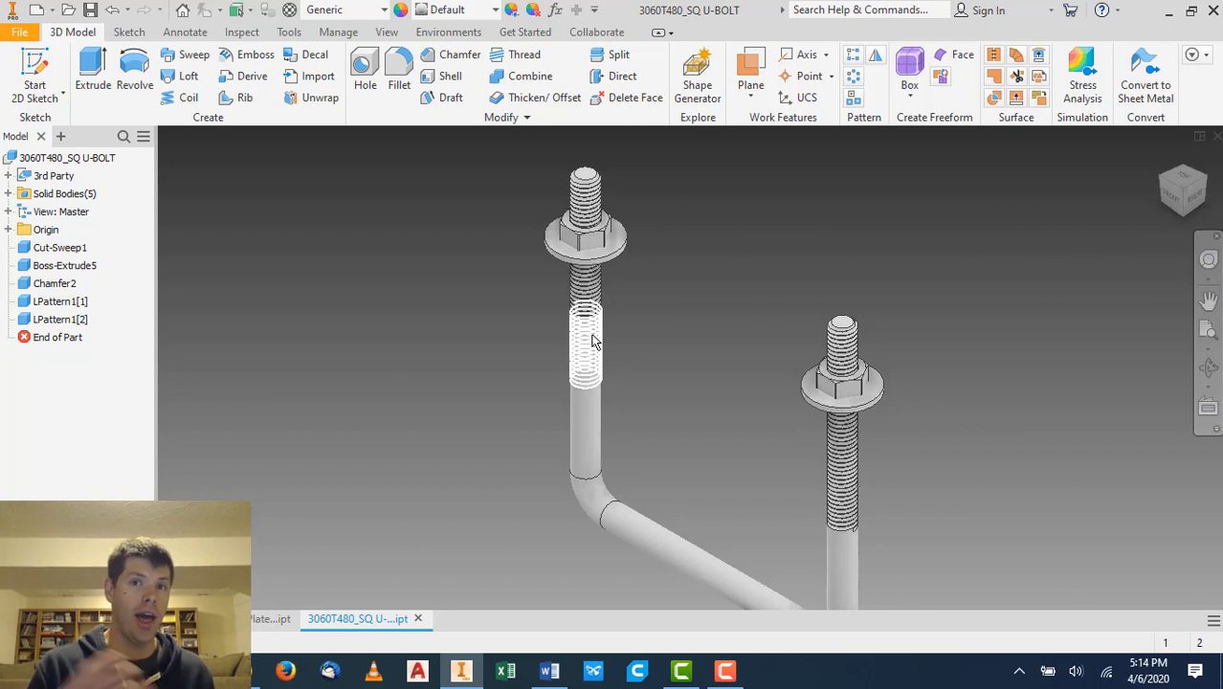
pyautogui.moveTo(592, 342)
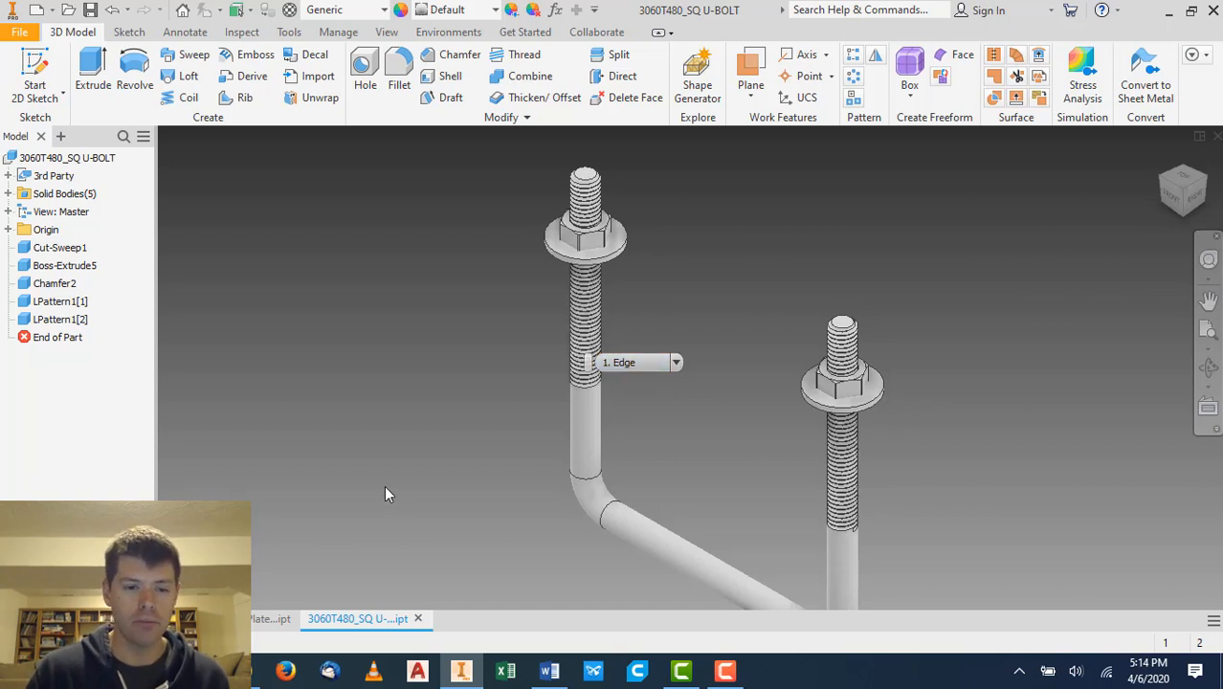
# Look at the plate with holes, return to the U-bolt part, and close the U-bolt part.
pyautogui.click(272, 619)
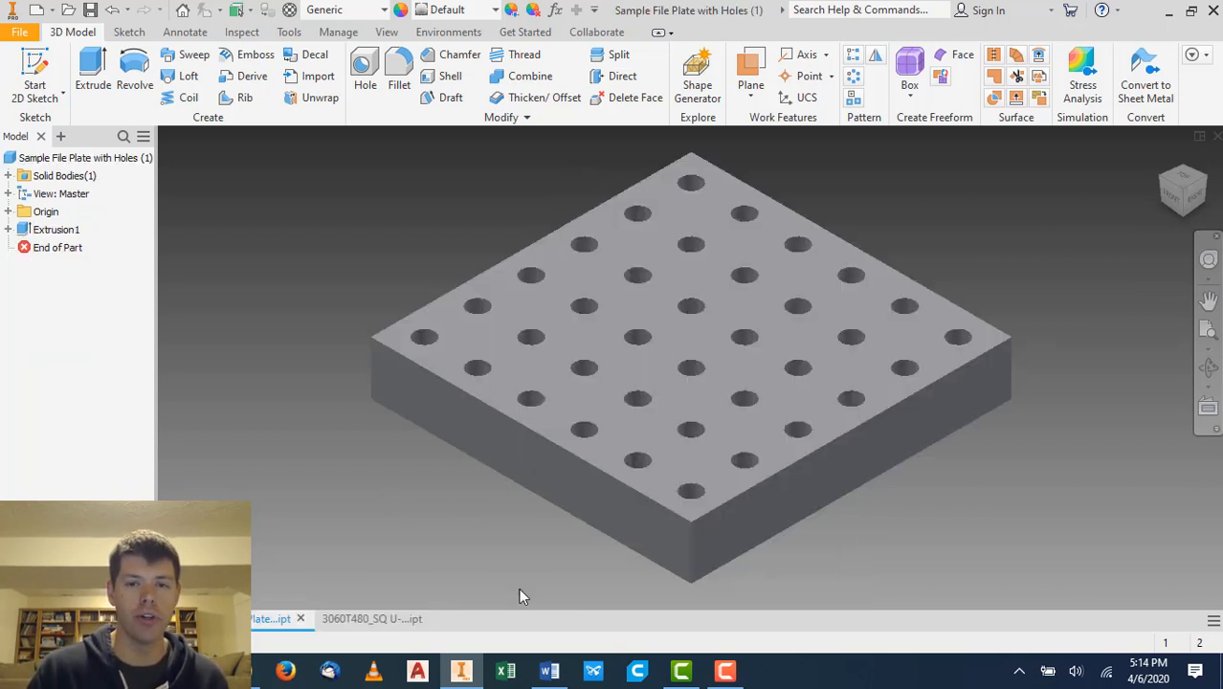
pyautogui.click(354, 620)
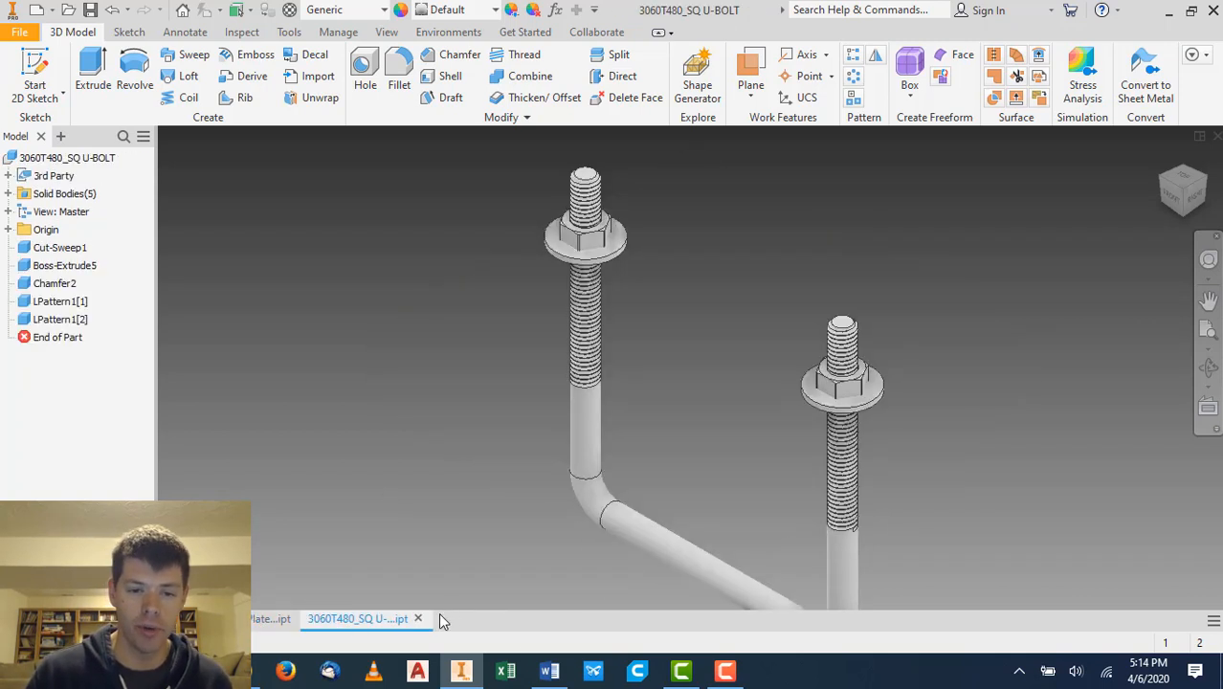
pyautogui.click(417, 619)
pyautogui.click(584, 372)
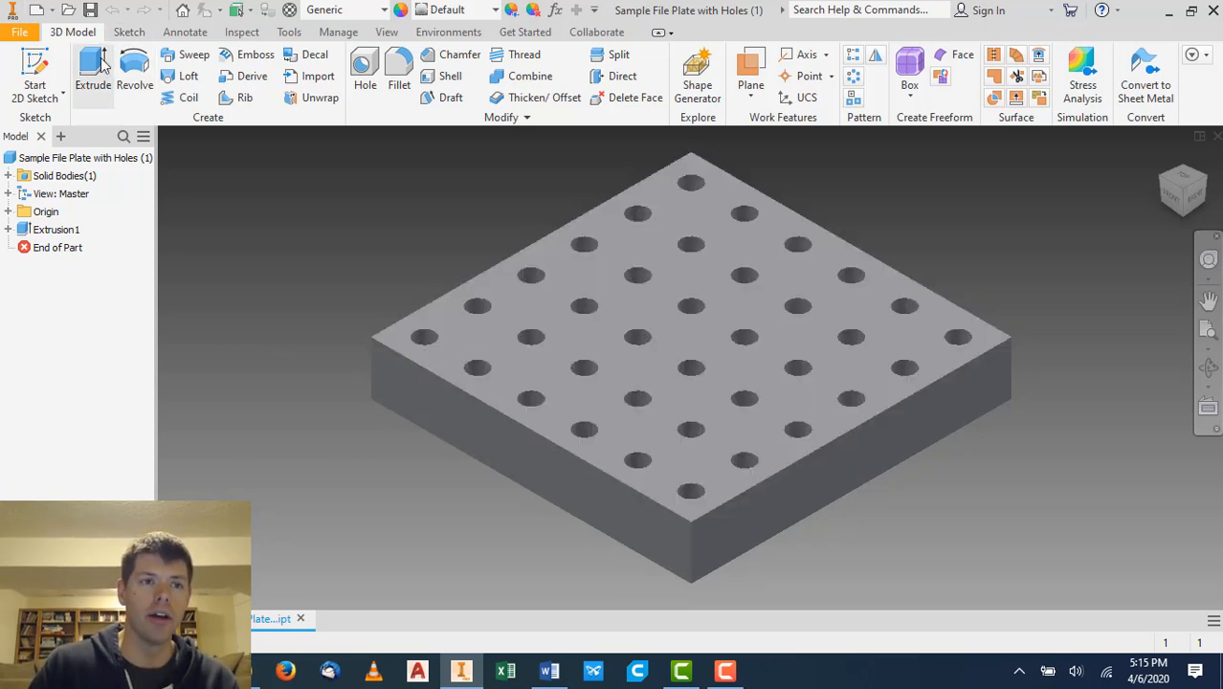
# Create a new assembly from the English template Standard (in).iam.
pyautogui.click(36, 11)
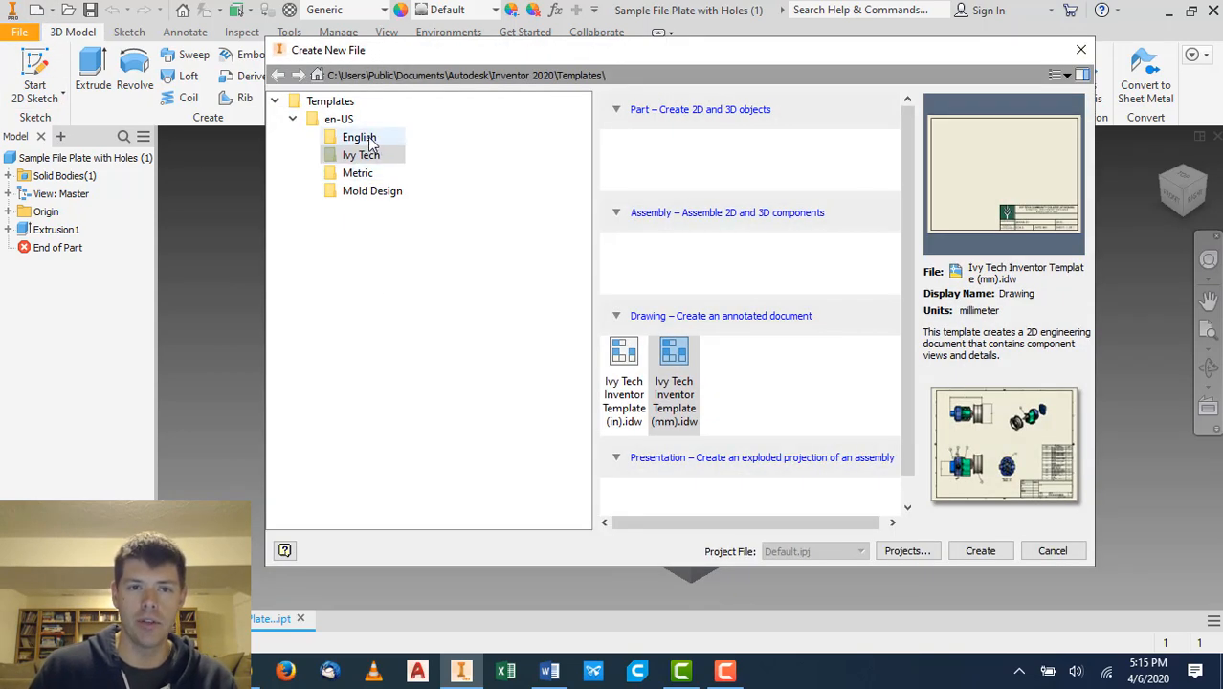
pyautogui.click(370, 141)
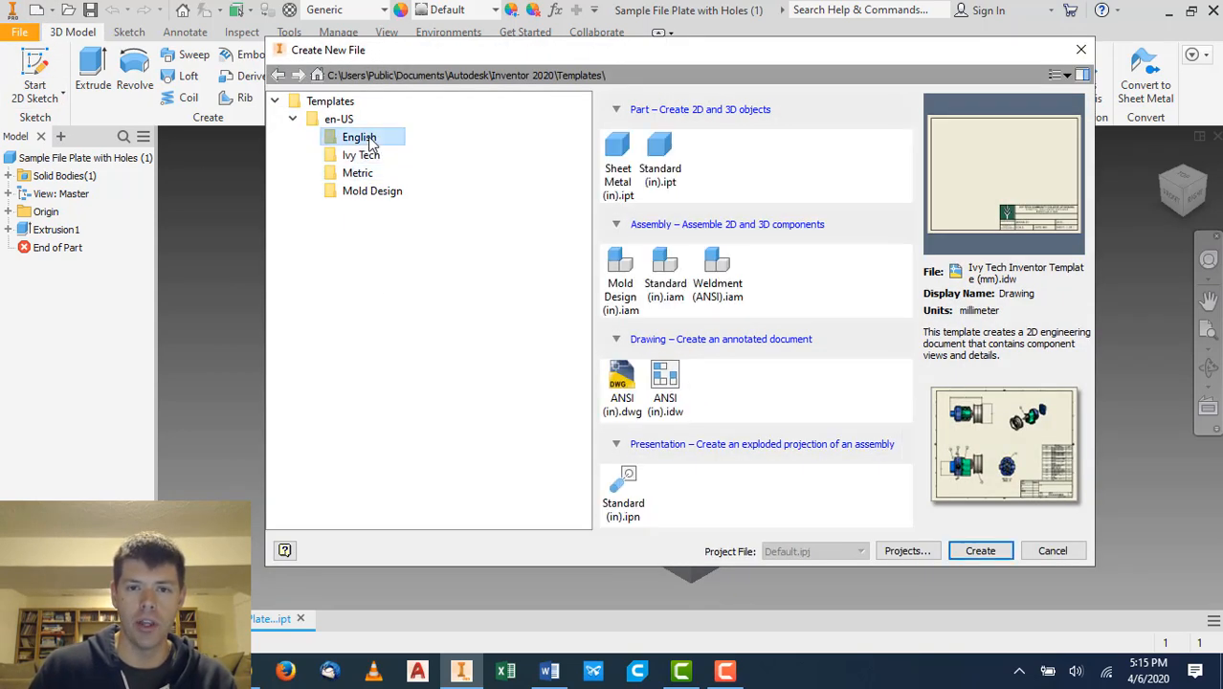
pyautogui.click(668, 266)
pyautogui.click(980, 551)
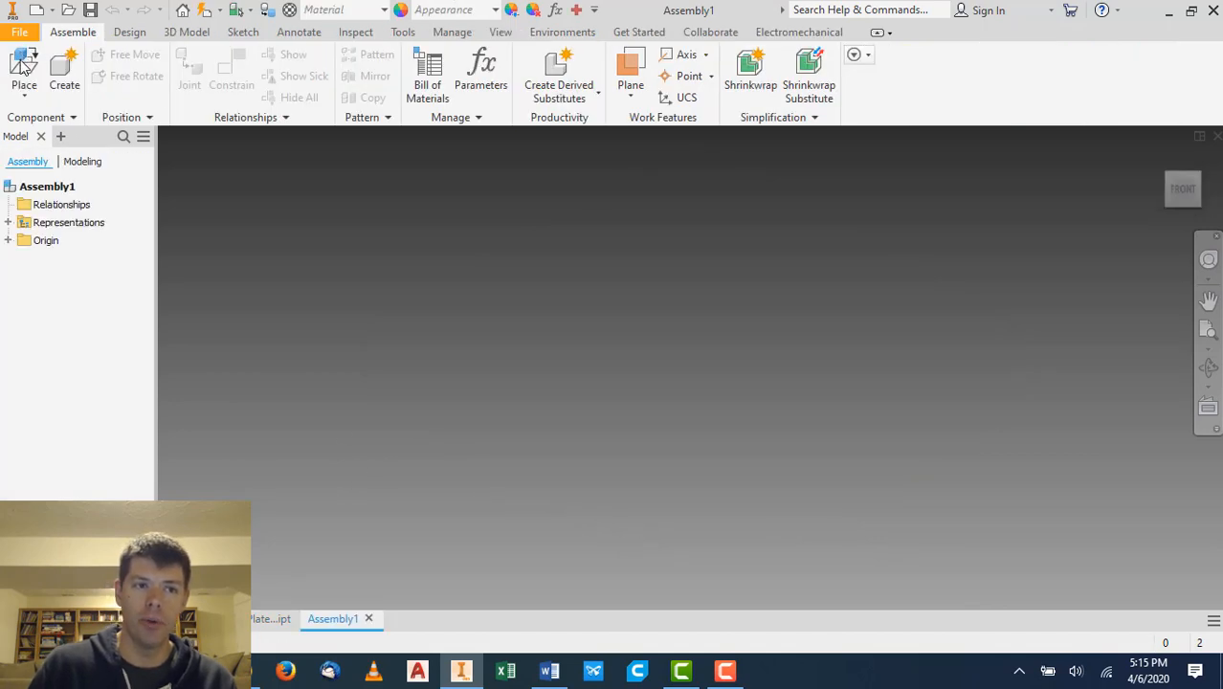
# Place one instance of Sample File Plate with Holes from the Downloads folder into the new assembly.
pyautogui.click(24, 67)
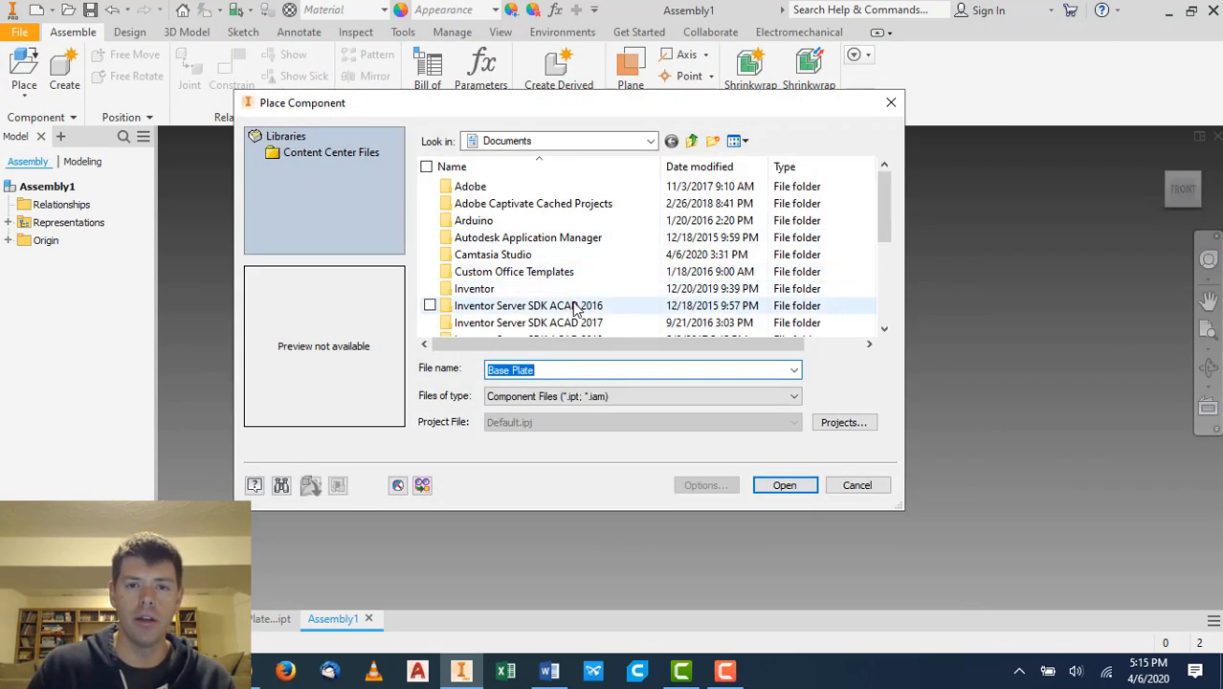
pyautogui.click(649, 142)
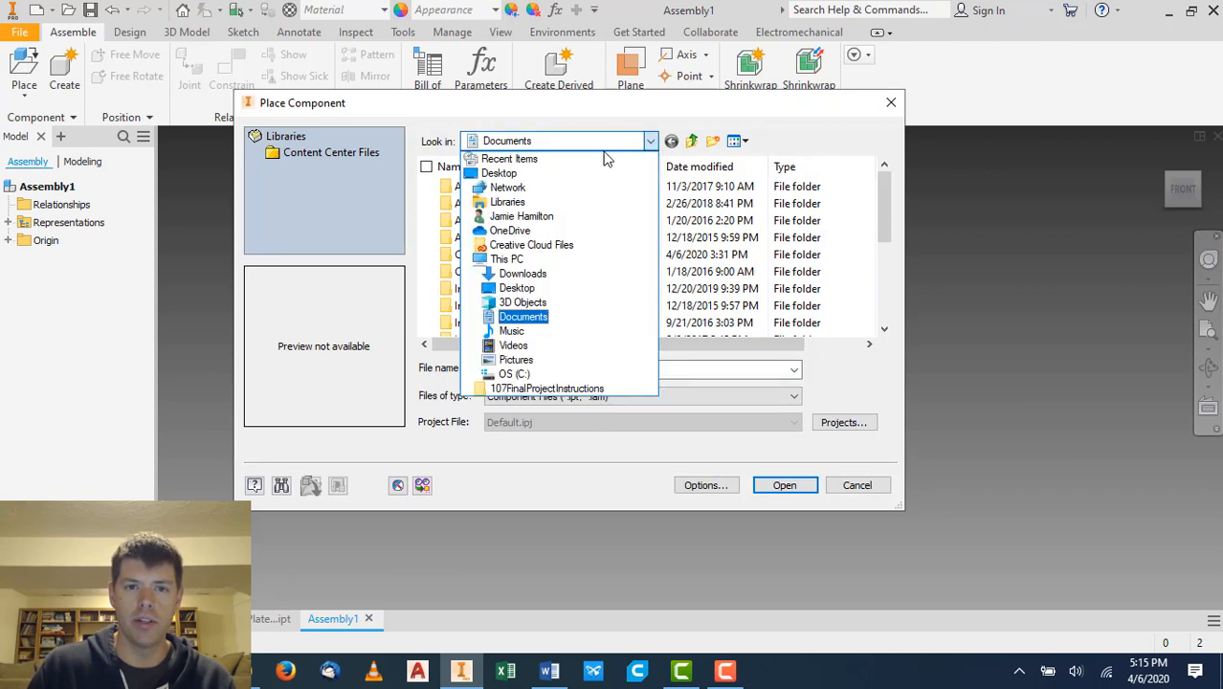
pyautogui.click(529, 275)
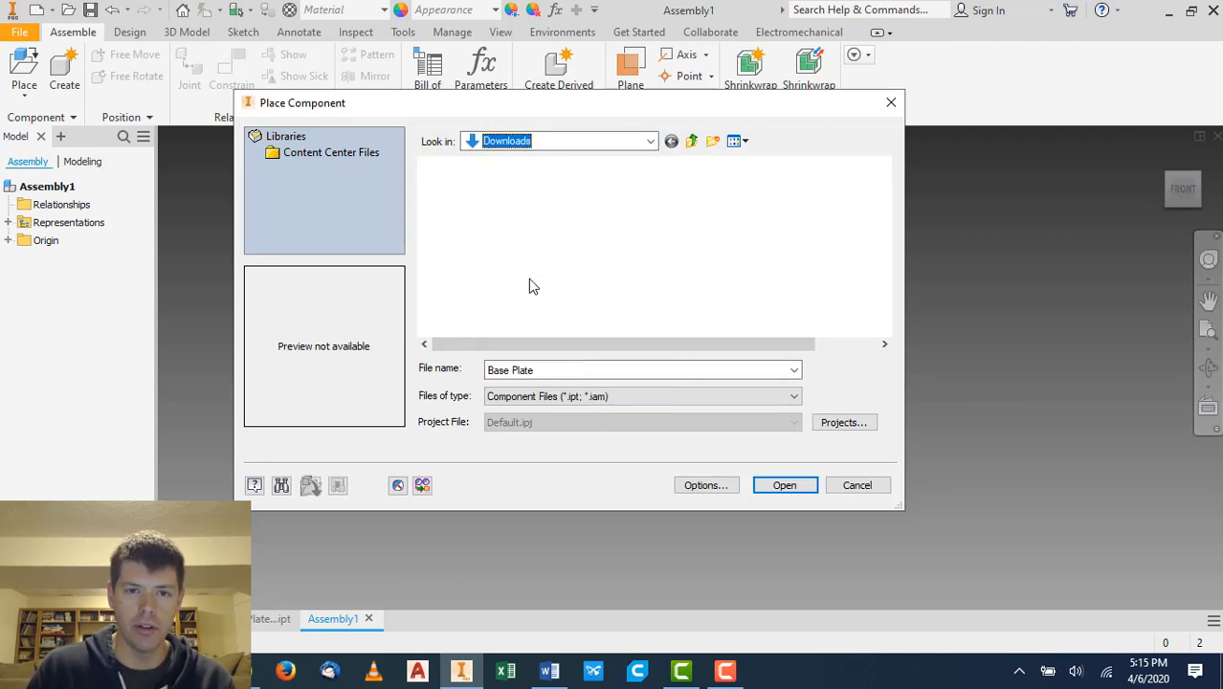
pyautogui.click(572, 225)
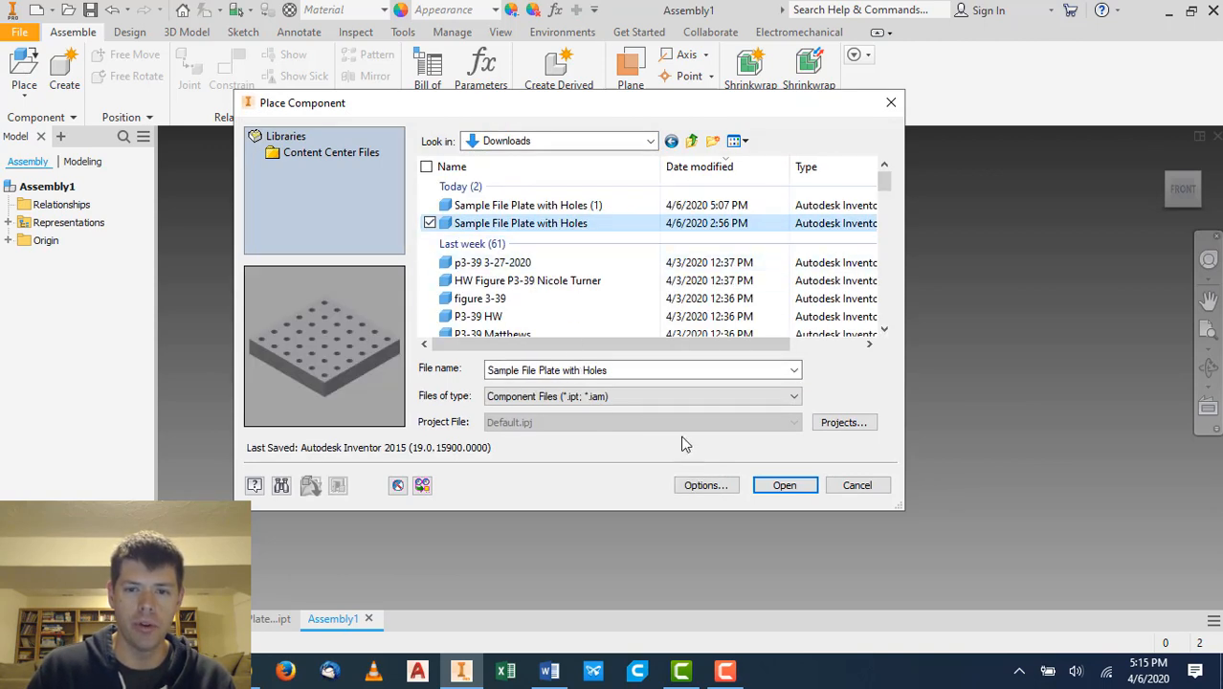
pyautogui.click(784, 485)
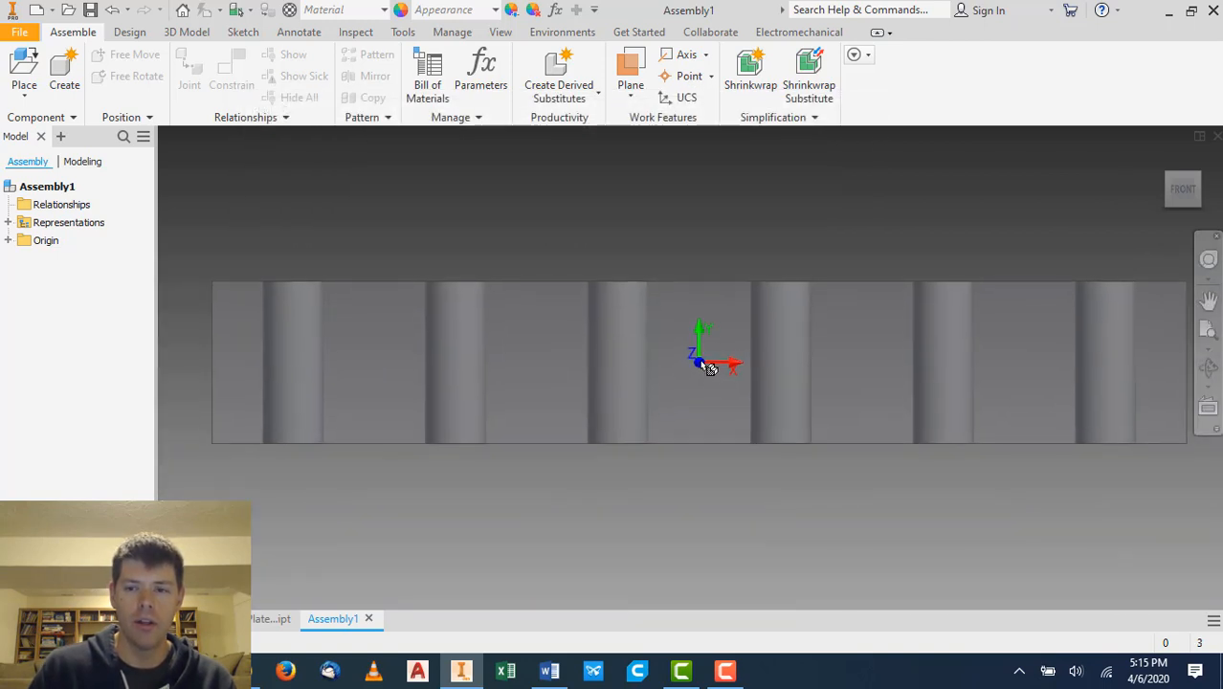
pyautogui.click(739, 399)
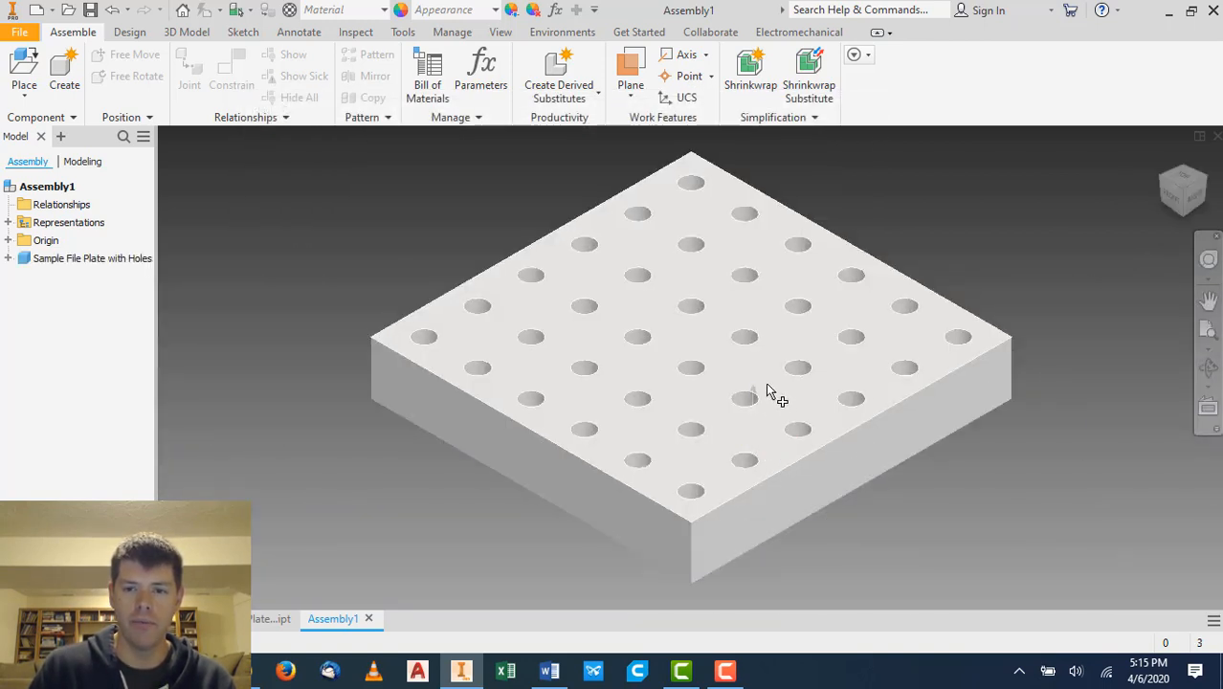
pyautogui.rightClick(768, 392)
pyautogui.click(840, 386)
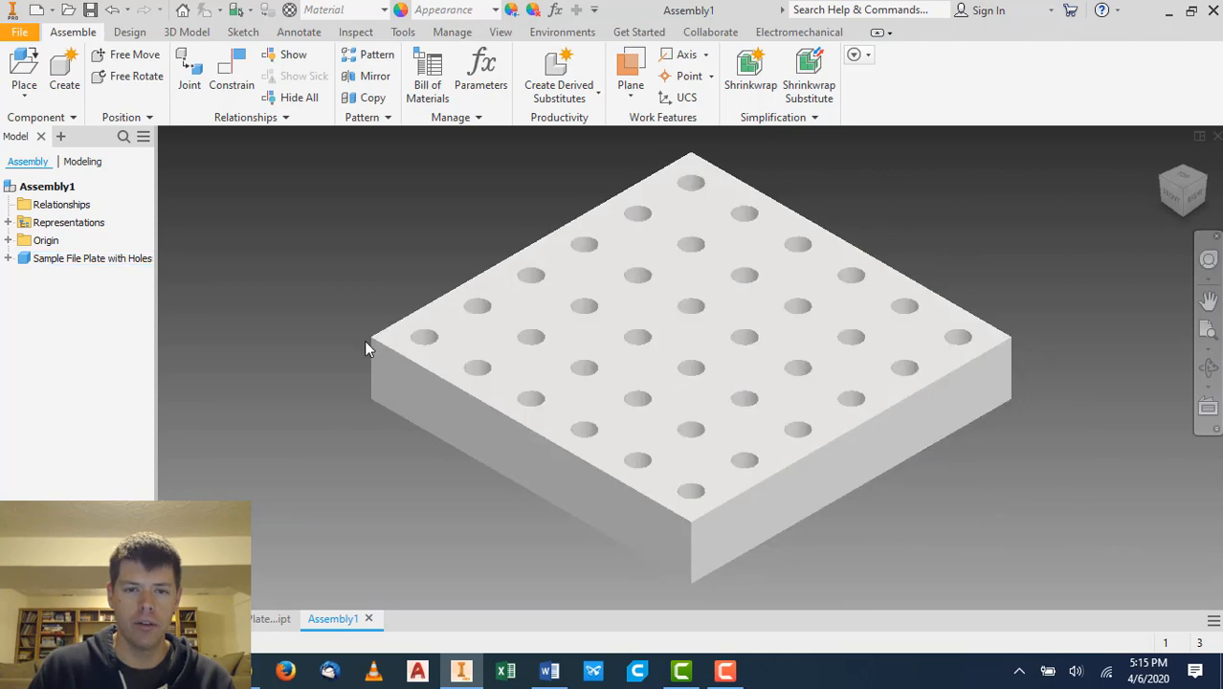
pyautogui.scroll(-3, 400, 276)
pyautogui.scroll(4, 400, 268)
pyautogui.scroll(-4, 409, 266)
pyautogui.scroll(1, 409, 273)
pyautogui.moveTo(410, 272); pyautogui.dragTo(562, 298, button='middle')
pyautogui.scroll(3, 580, 329)
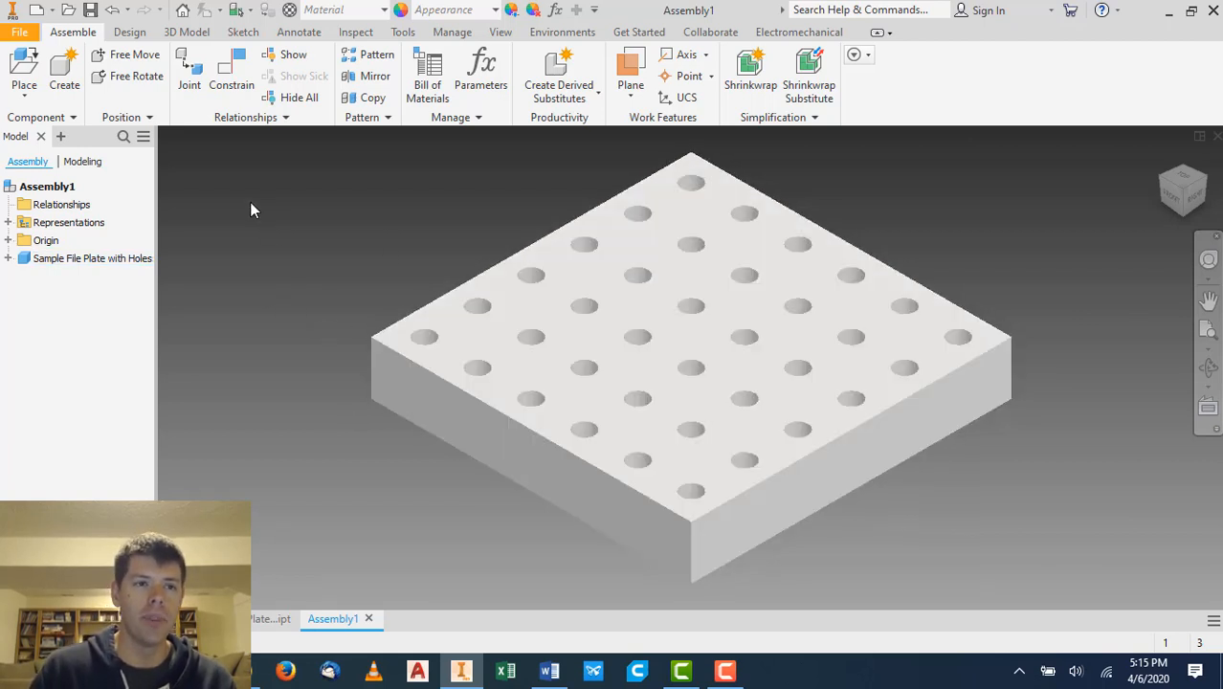
pyautogui.click(725, 677)
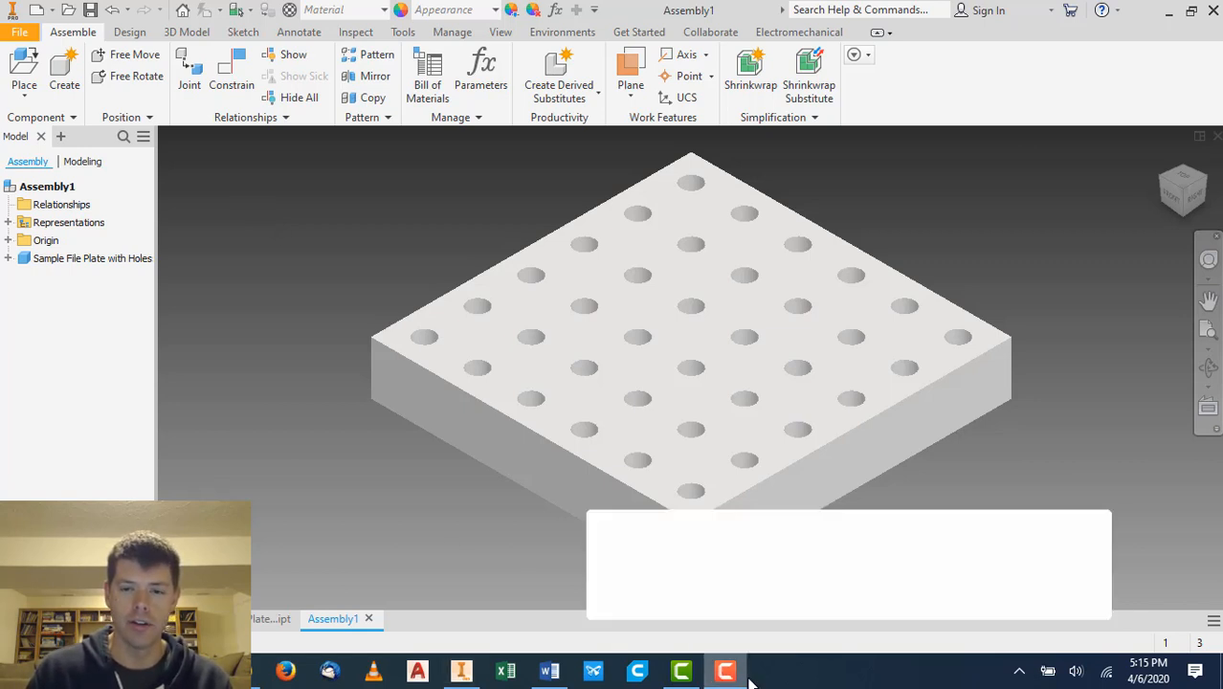
pyautogui.click(1139, 594)
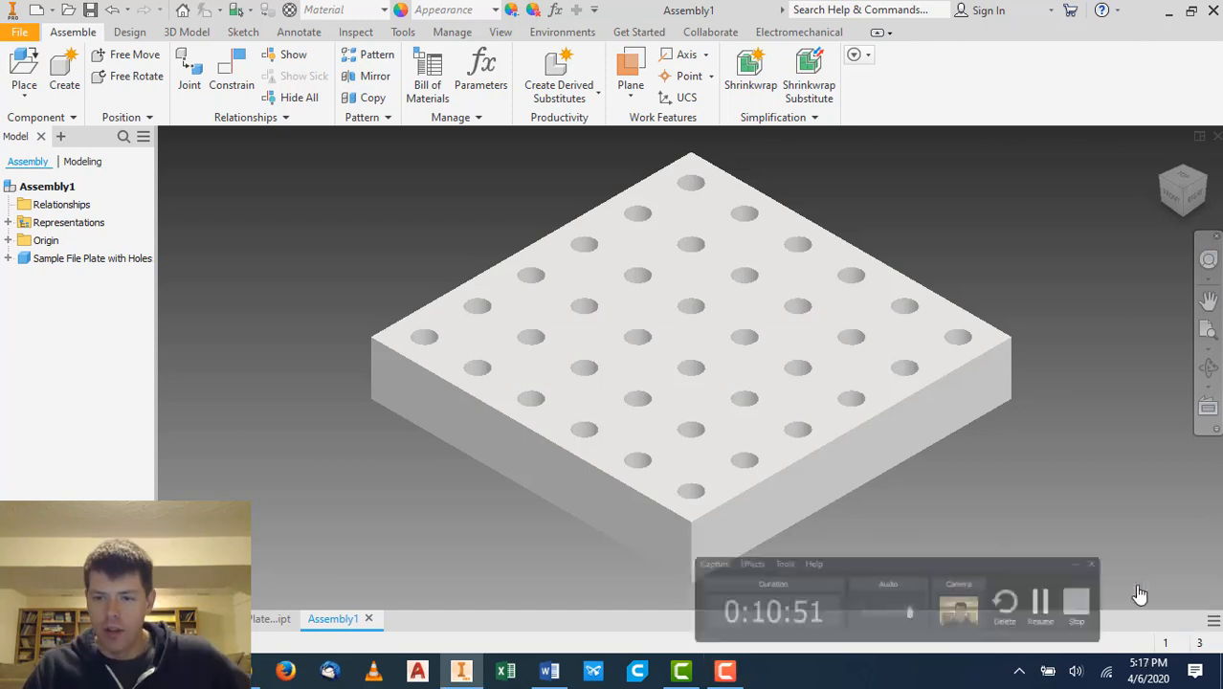
pyautogui.click(848, 401)
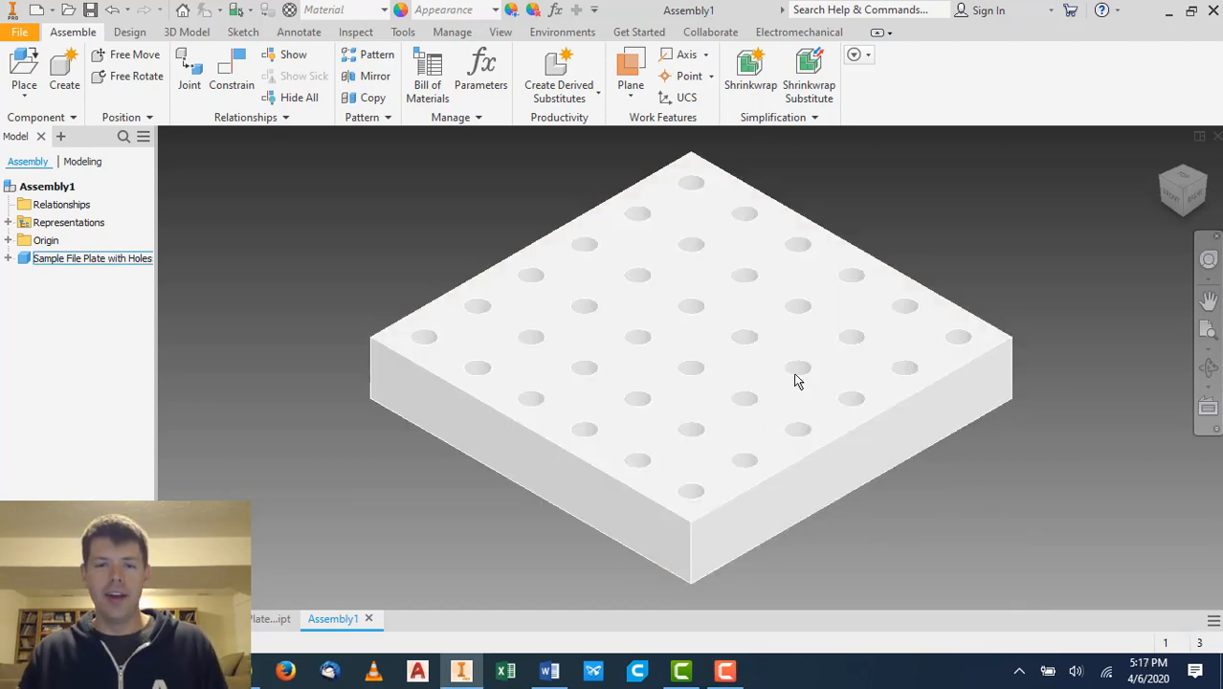
pyautogui.click(379, 225)
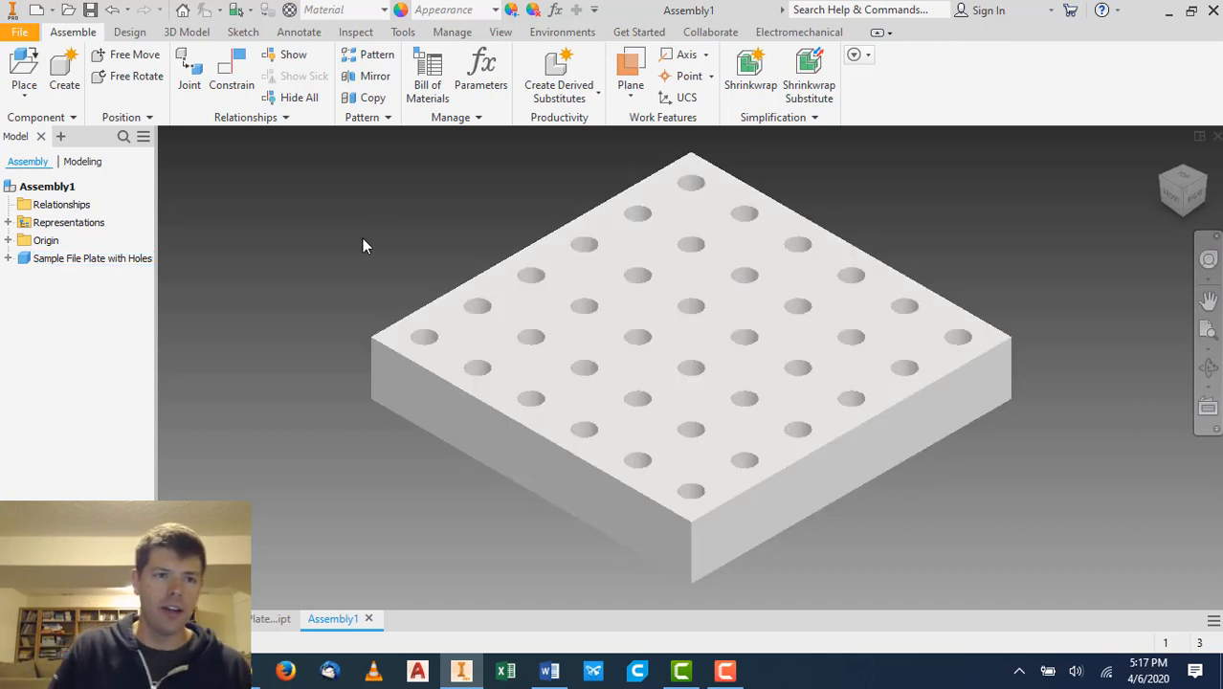
# Open the Content Center for component placement and look at its library of standard fasteners.
pyautogui.click(24, 88)
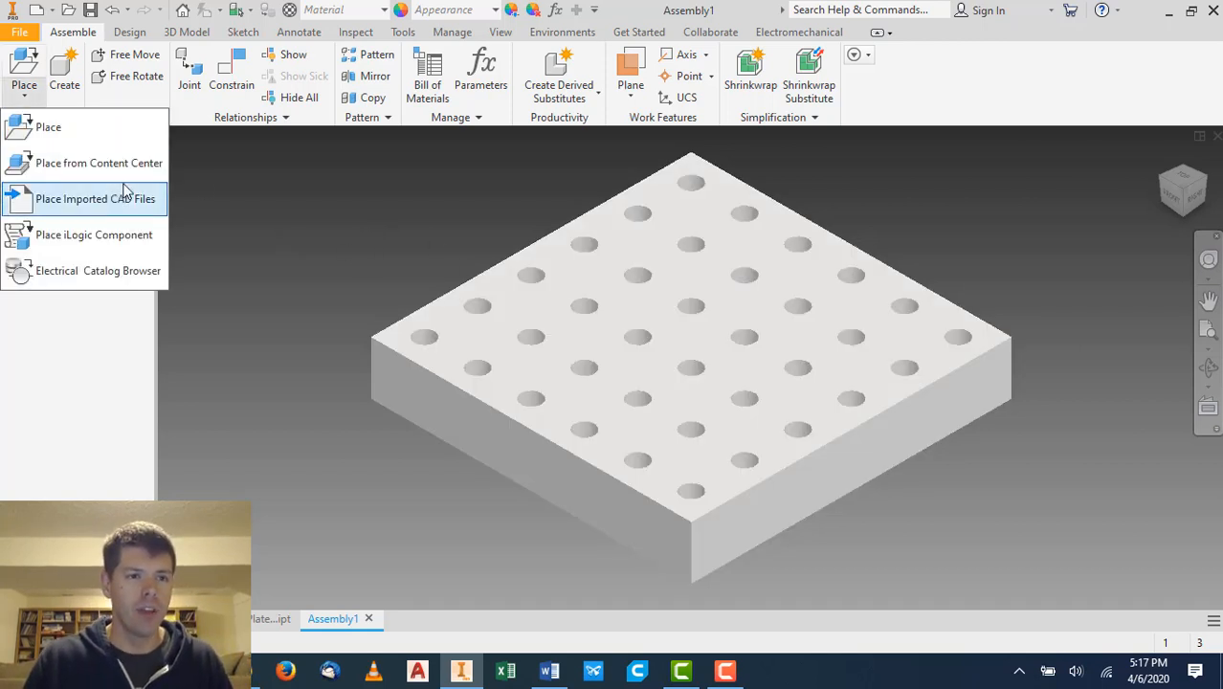
pyautogui.click(146, 165)
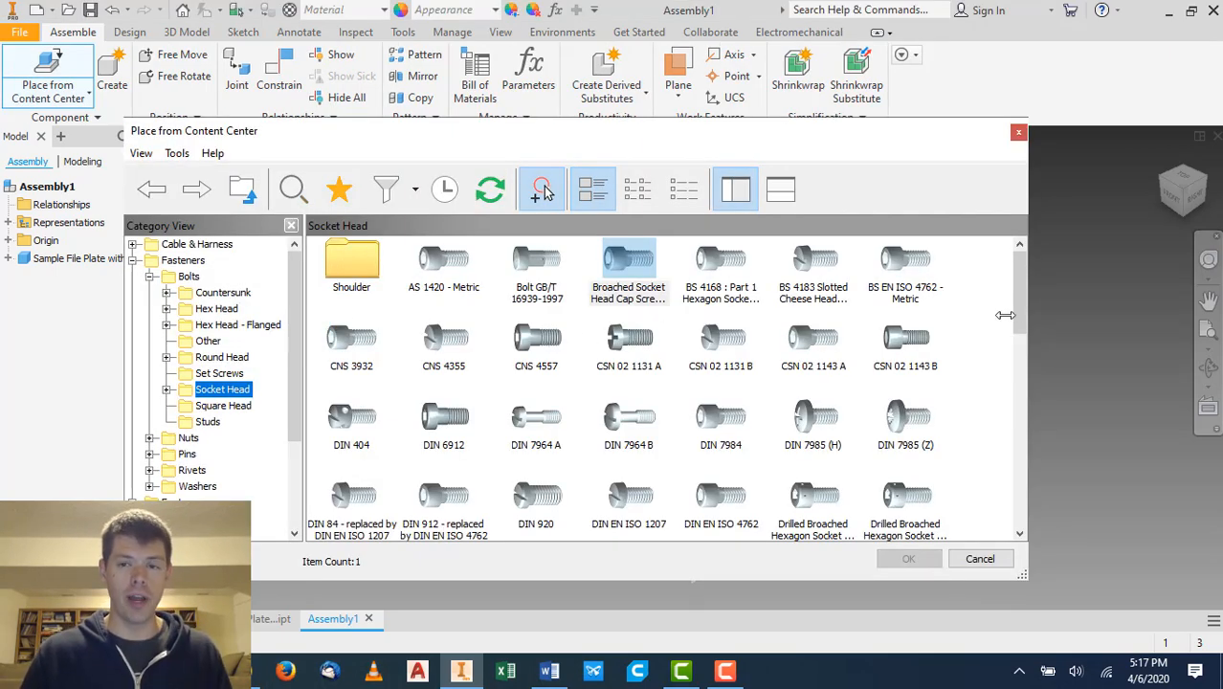
# Switch to the Word lecture notes and review the 3D file formats, highlighting the line about .STEP files working best with Inventor.
pyautogui.click(549, 671)
pyautogui.scroll(-2, 565, 402)
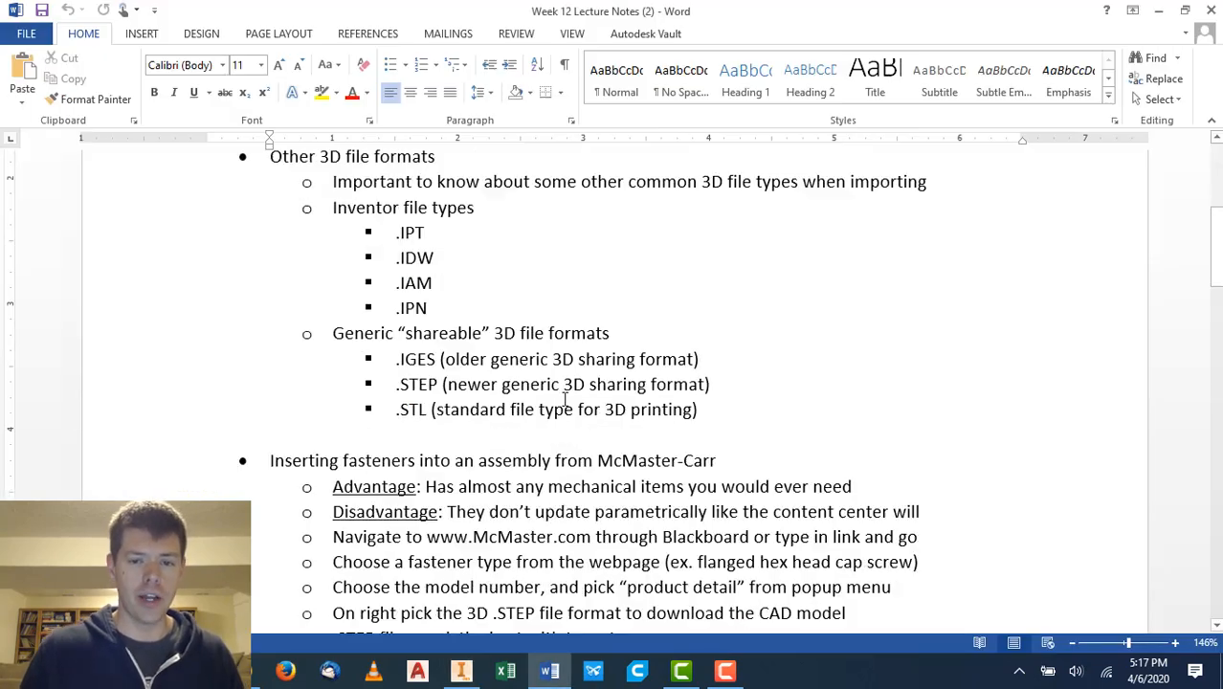
pyautogui.scroll(-3, 565, 400)
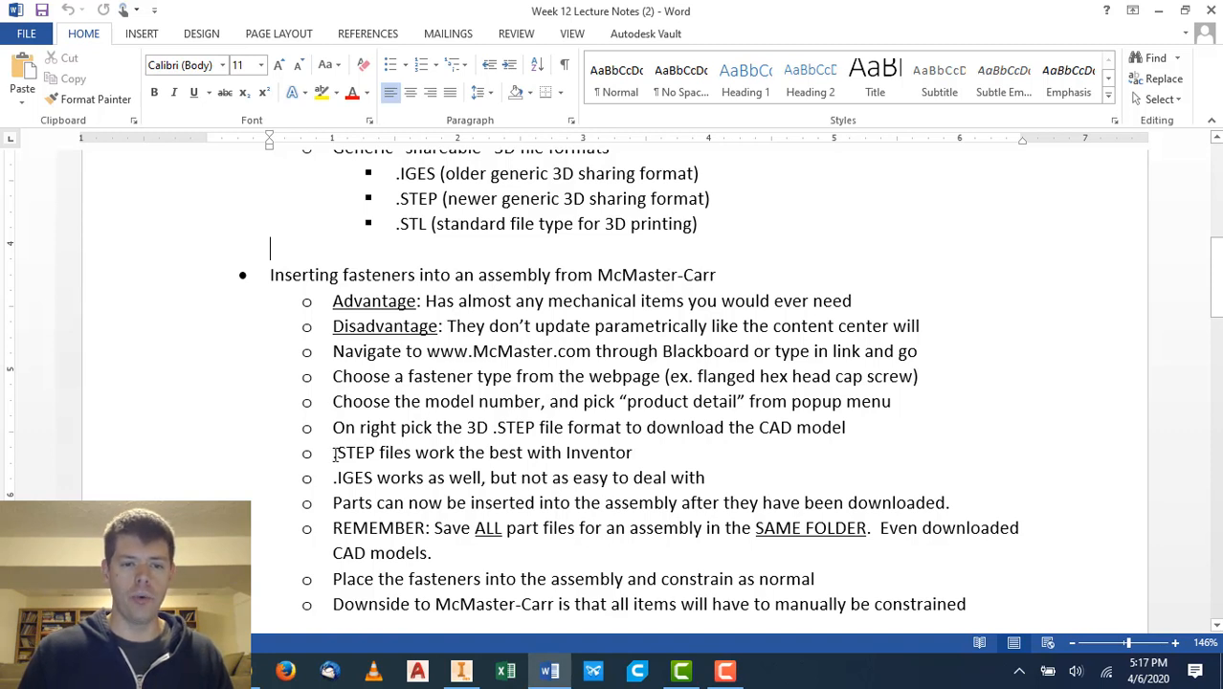
pyautogui.moveTo(335, 453); pyautogui.dragTo(639, 454)
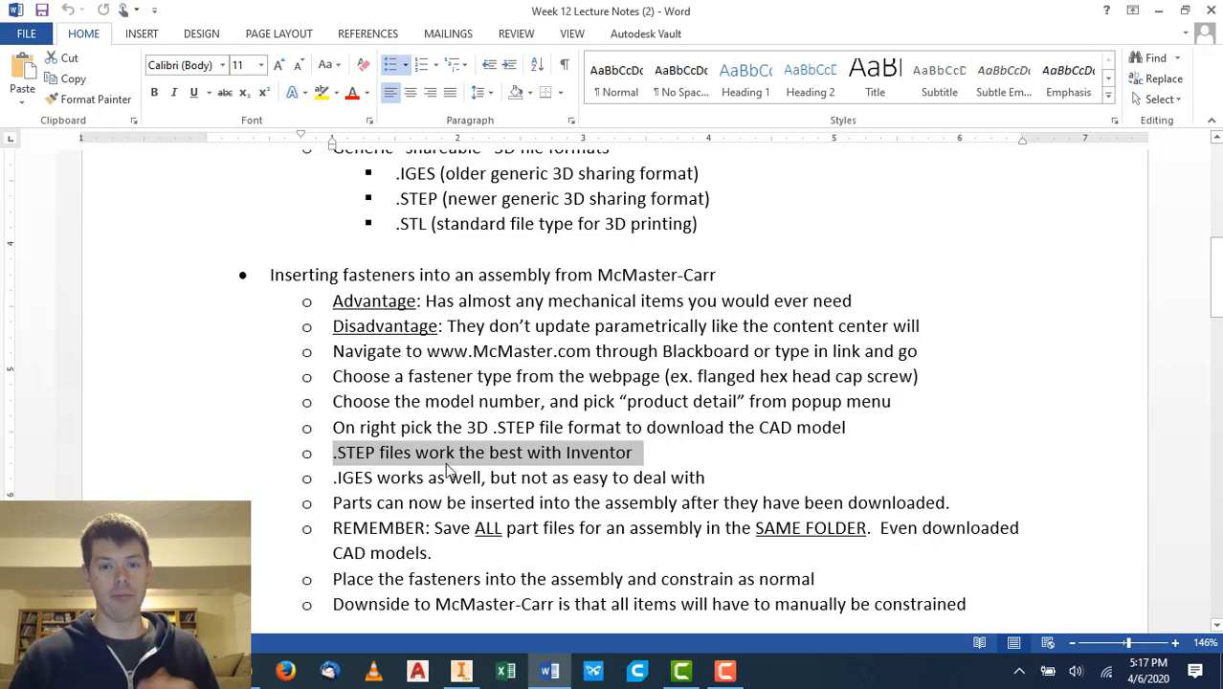
pyautogui.scroll(-1, 445, 469)
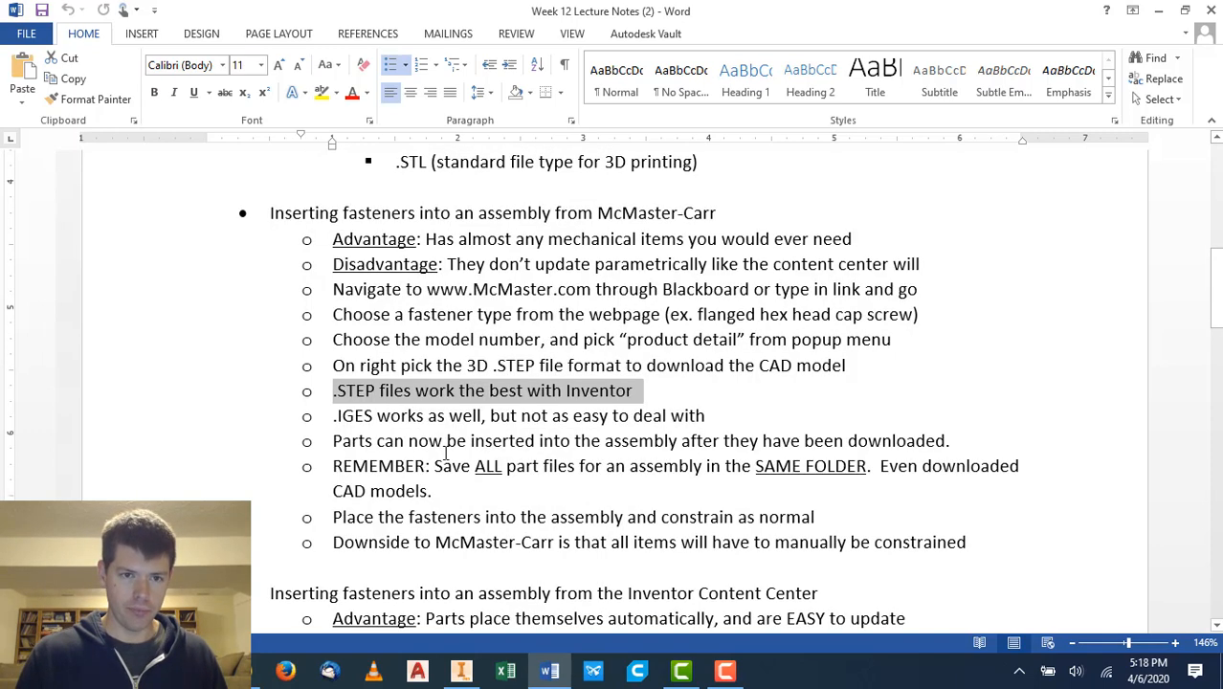
# Read the notes on inserting McMaster-Carr fasteners, highlighting the advantage, disadvantage and heading, and continue to the Inventor Content Center section.
pyautogui.moveTo(332, 239); pyautogui.dragTo(921, 268)
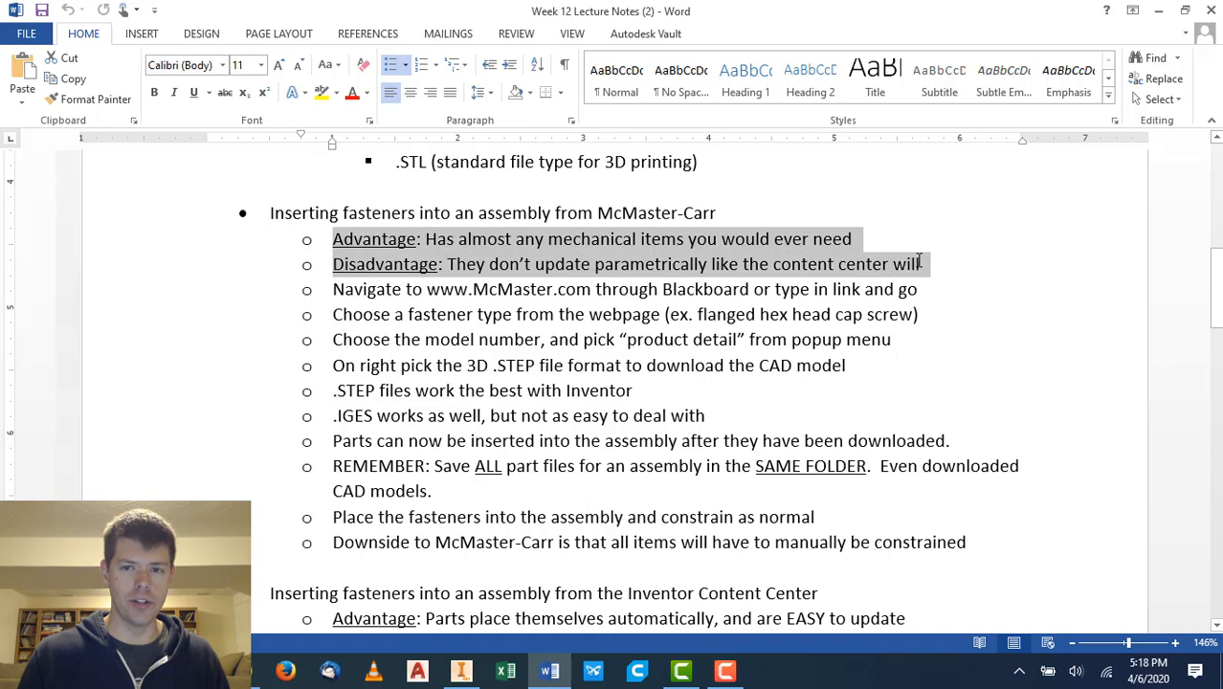
pyautogui.click(667, 312)
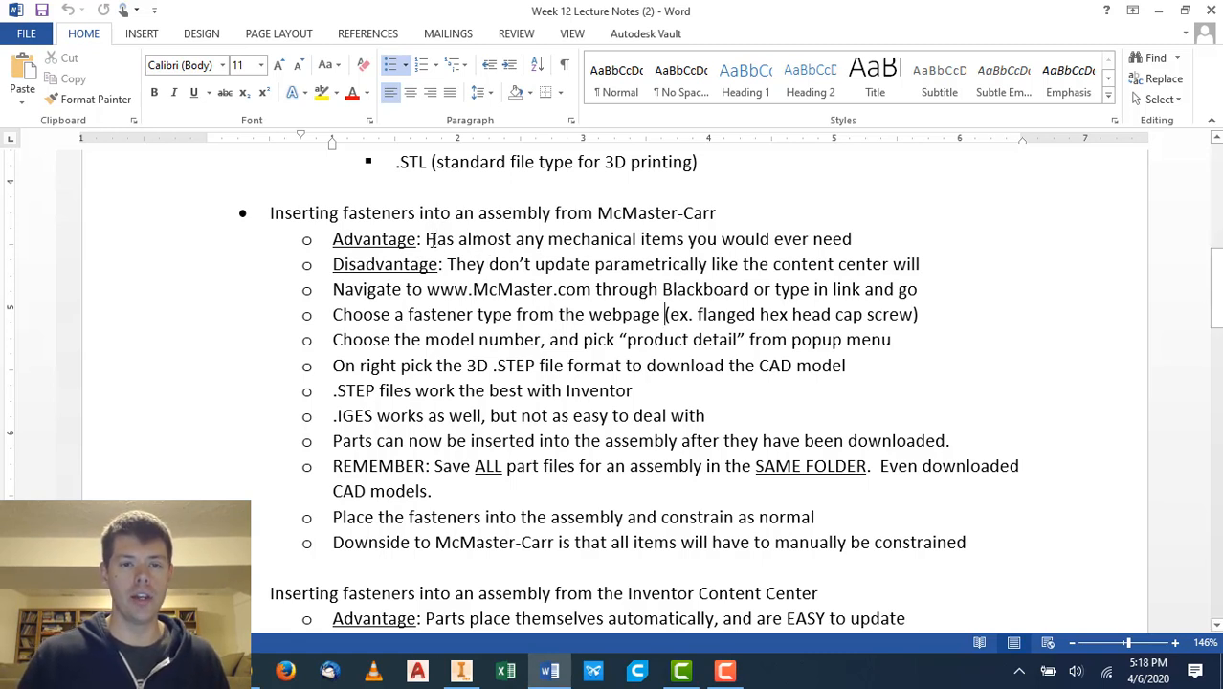
pyautogui.moveTo(426, 239); pyautogui.dragTo(857, 239)
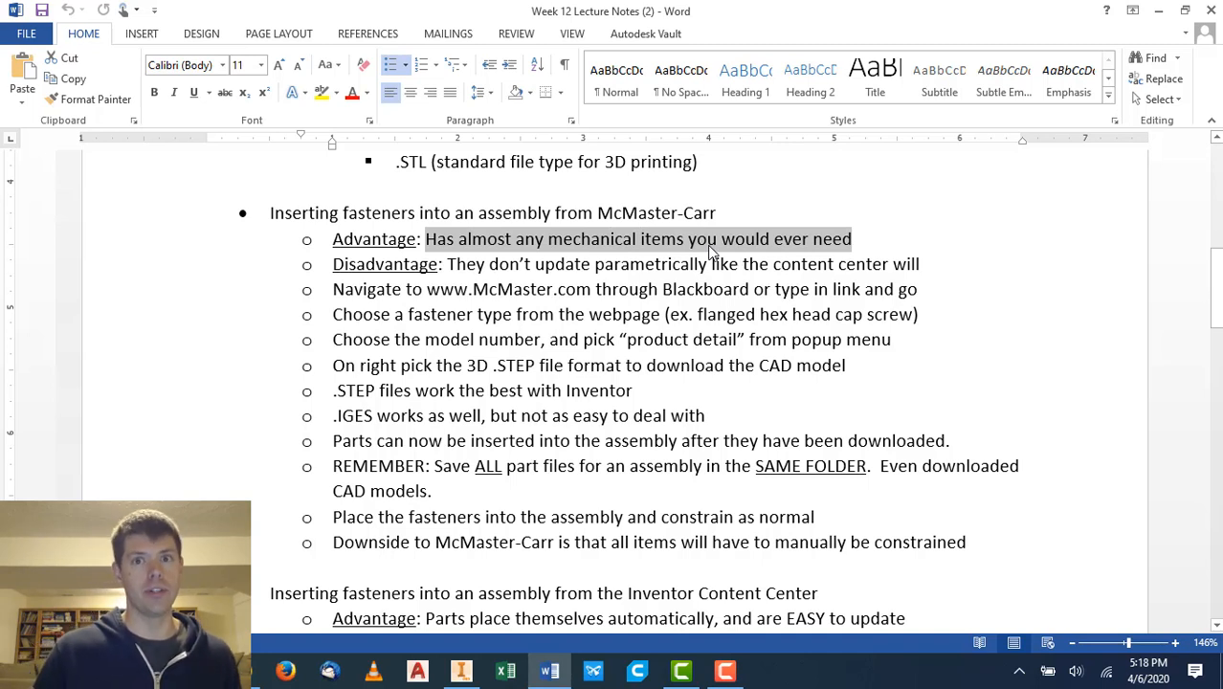
pyautogui.scroll(-1, 707, 300)
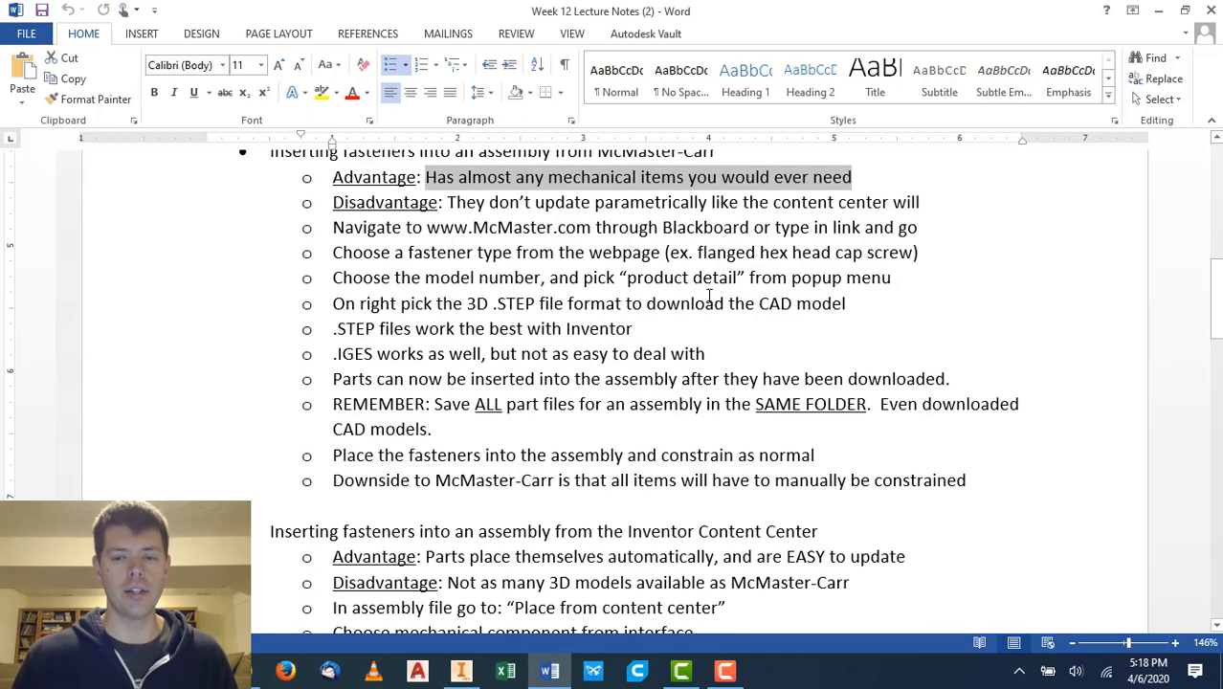
pyautogui.scroll(2, 707, 296)
pyautogui.scroll(-1, 698, 290)
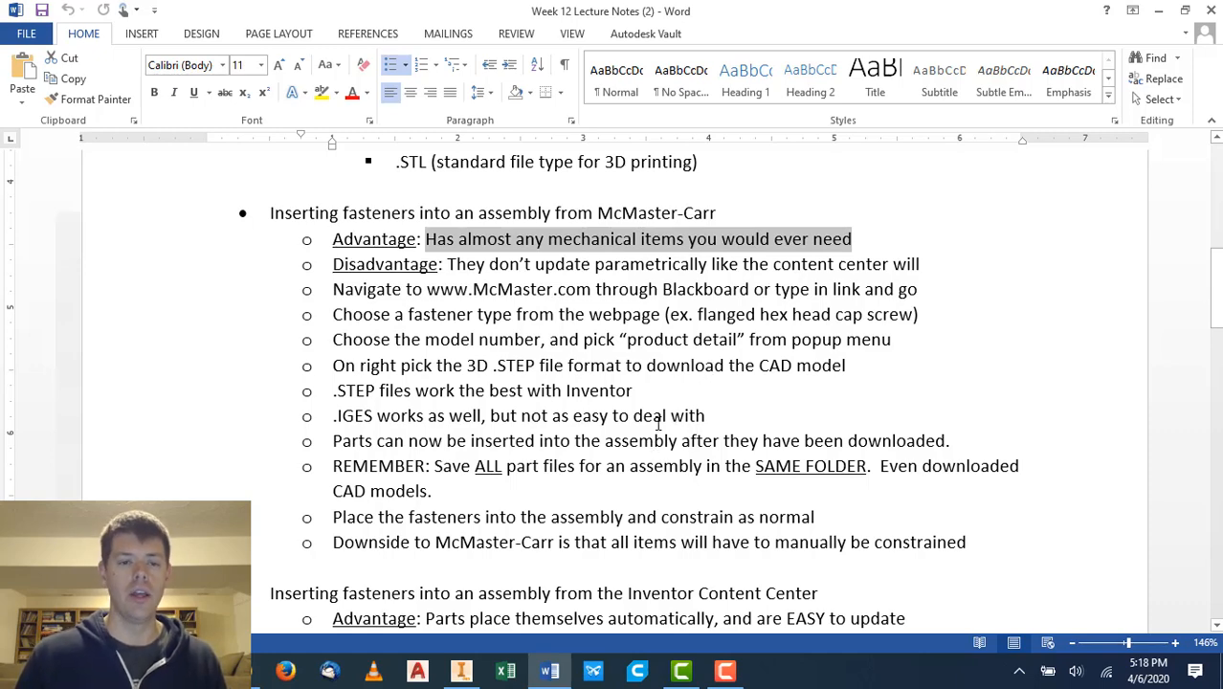
pyautogui.scroll(-1, 658, 421)
pyautogui.scroll(1, 658, 416)
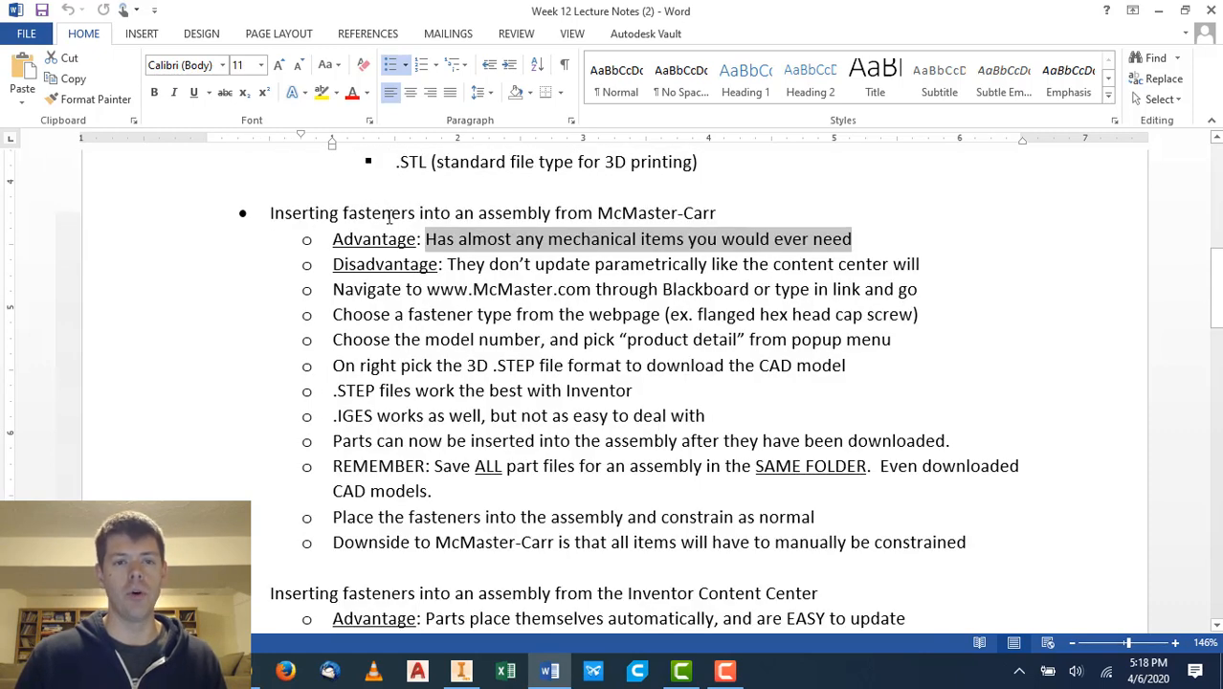
pyautogui.moveTo(273, 213); pyautogui.dragTo(735, 221)
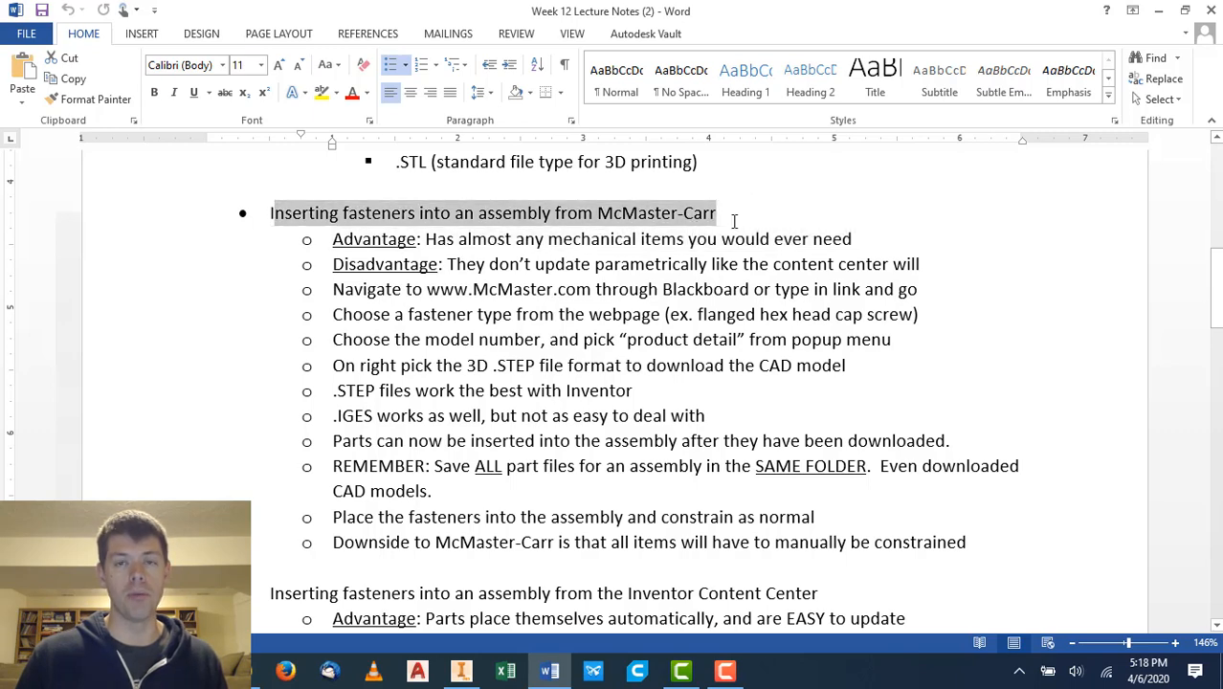
pyautogui.click(649, 362)
pyautogui.scroll(-3, 690, 363)
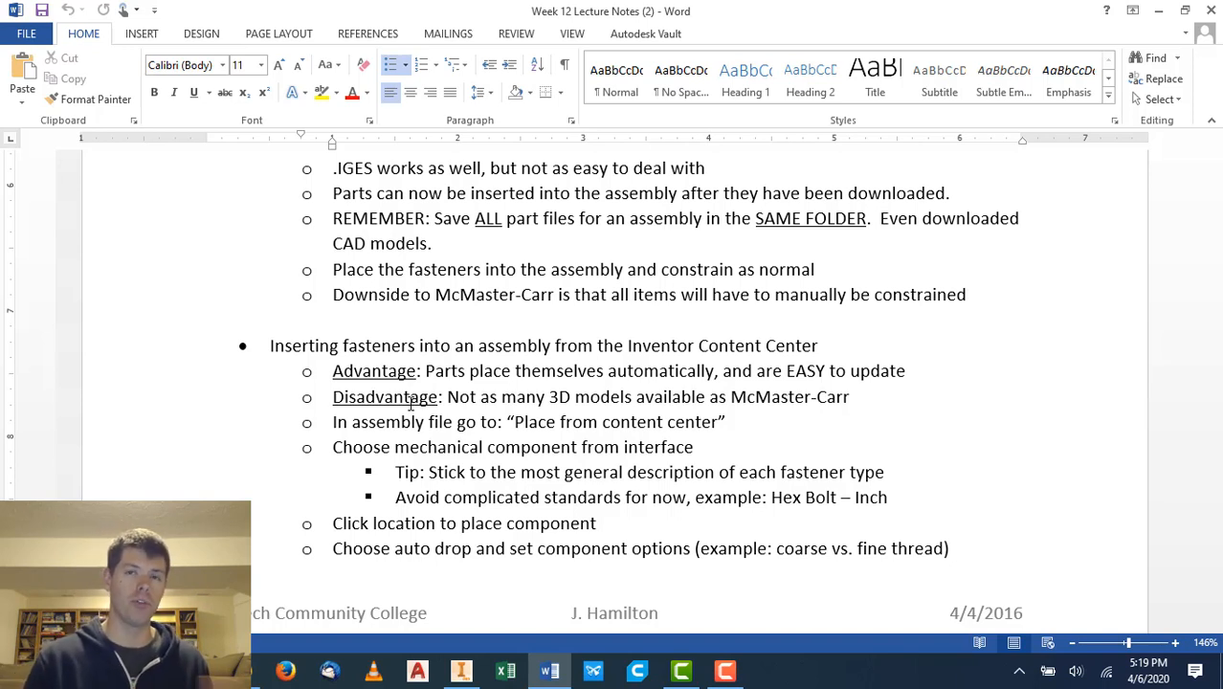
# Return to Inventor, close the Content Center dialog, and look over the available component placement options.
pyautogui.click(460, 670)
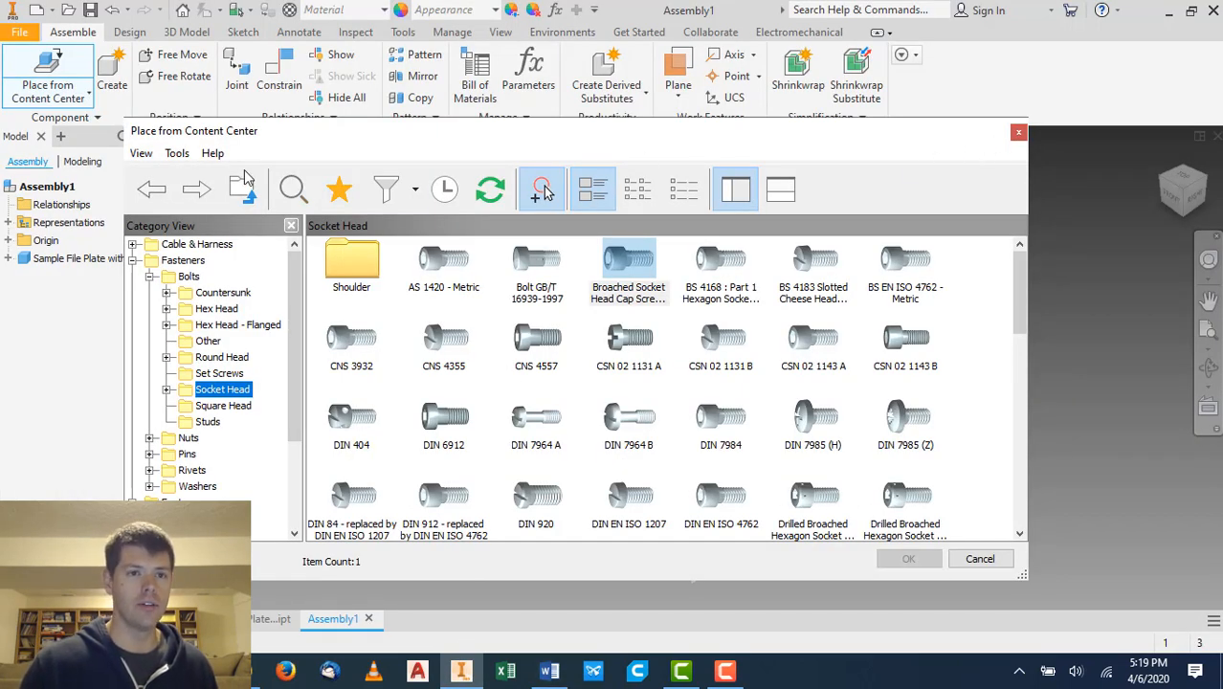
pyautogui.click(1019, 132)
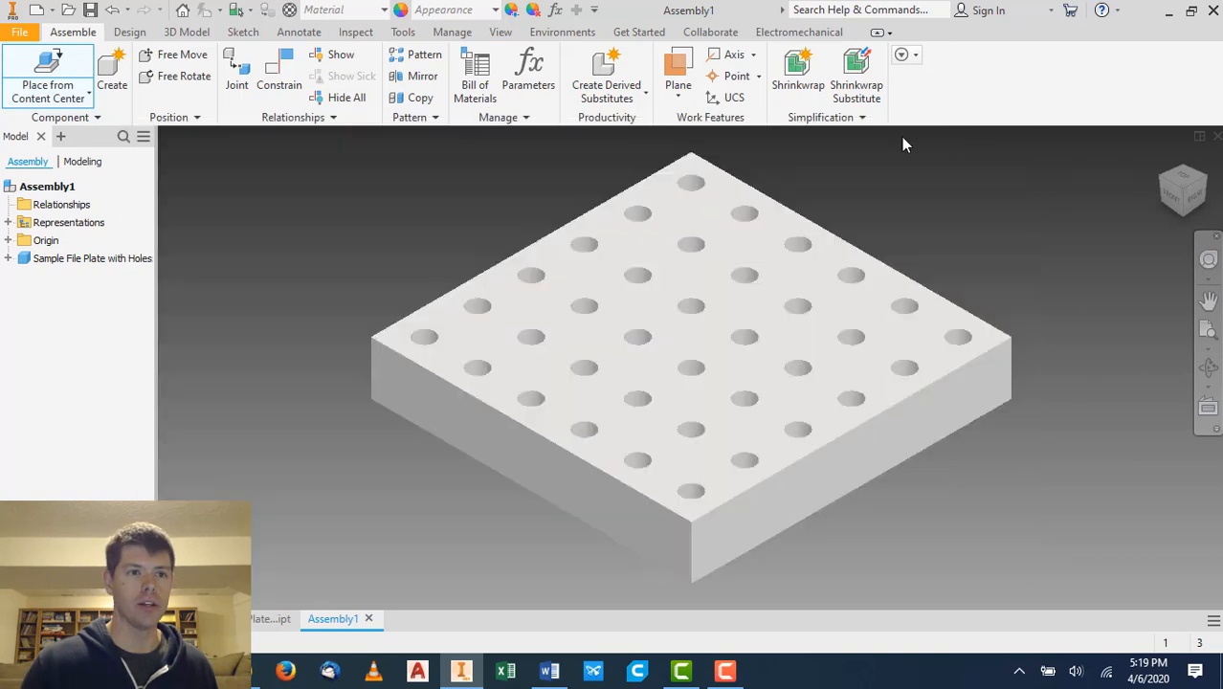
pyautogui.click(74, 93)
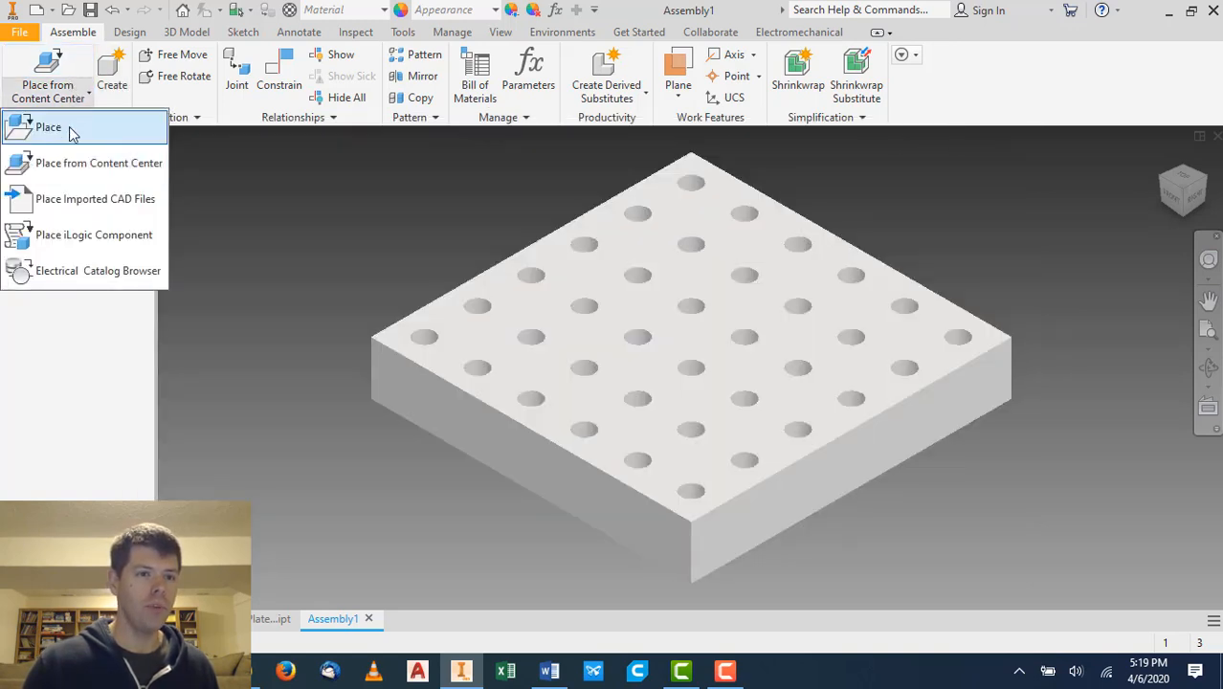
pyautogui.click(285, 219)
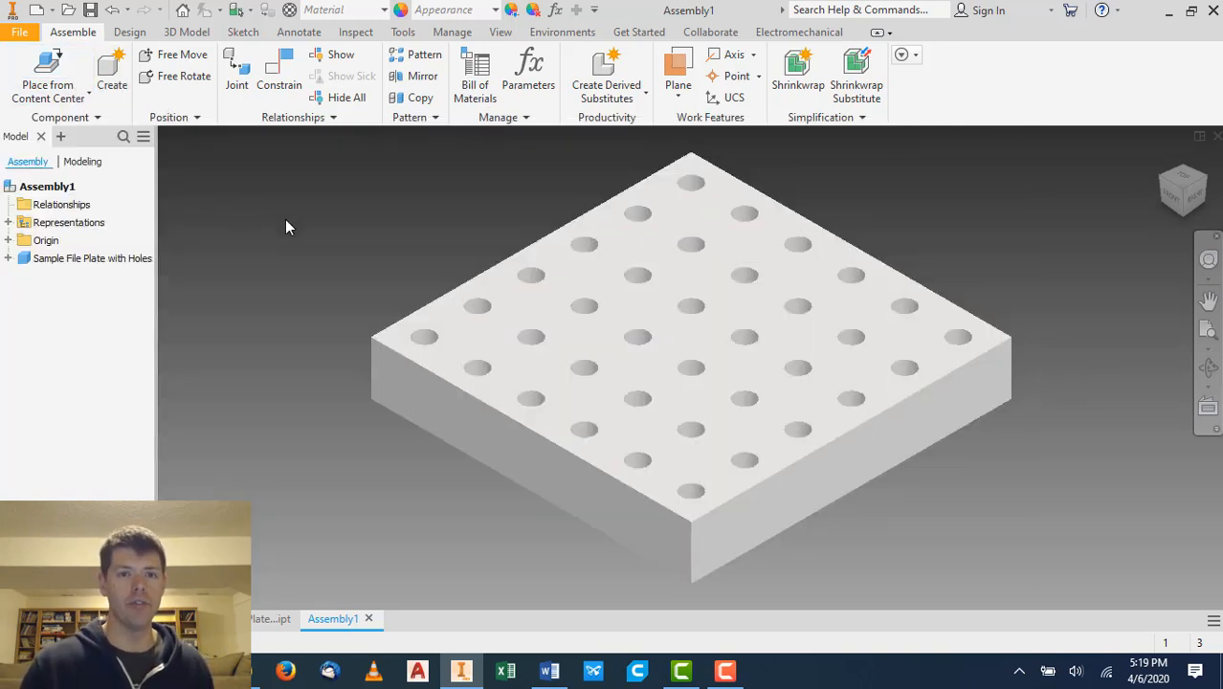
# Switch to Chrome and run an image search for "mcmaster fusion 360" in a new tab.
pyautogui.click(241, 671)
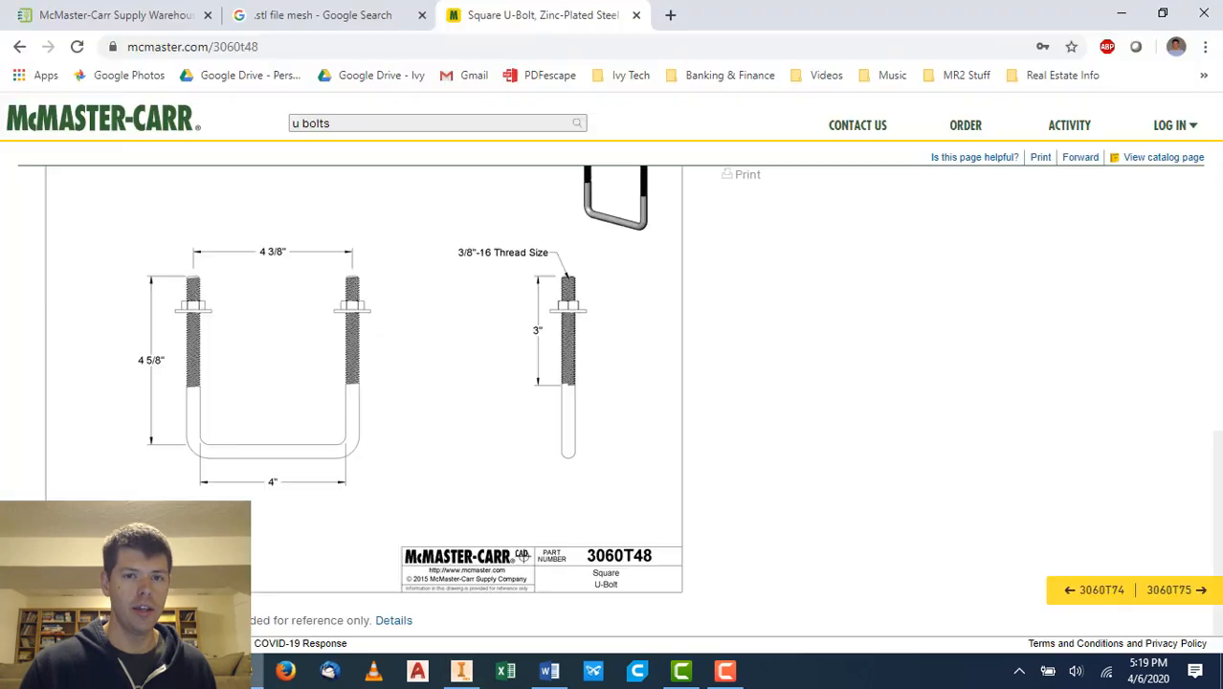
pyautogui.click(670, 14)
pyautogui.write('mcma')
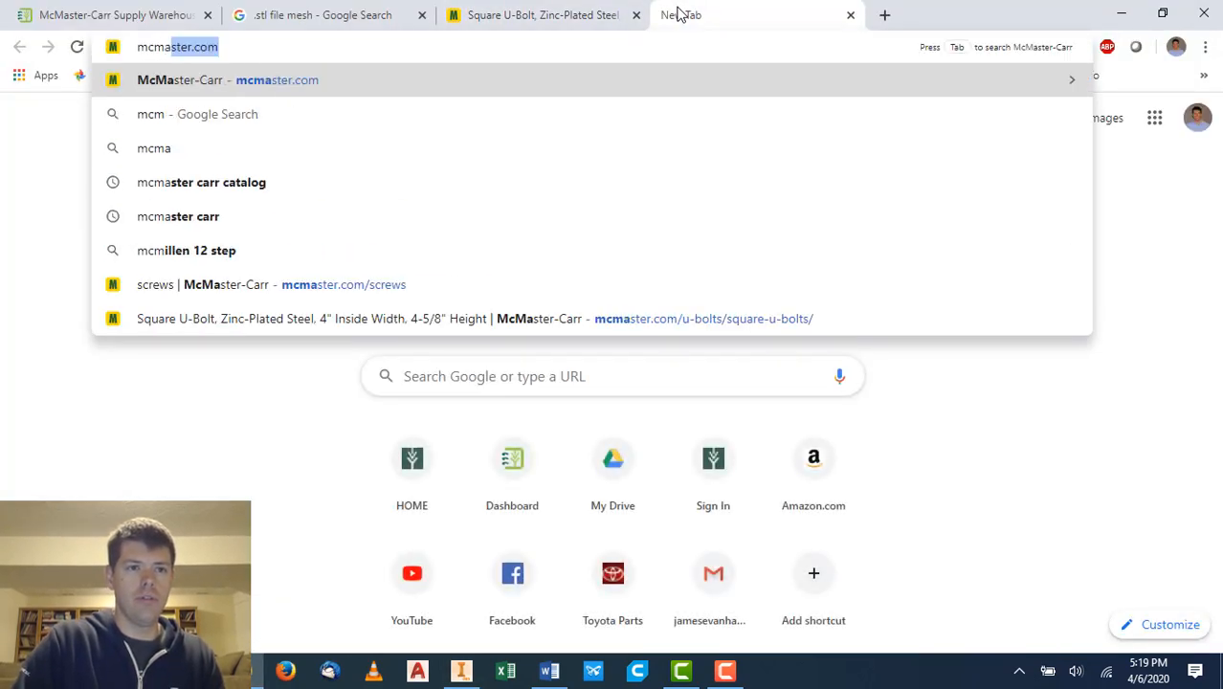
pyautogui.write('ster fusion')
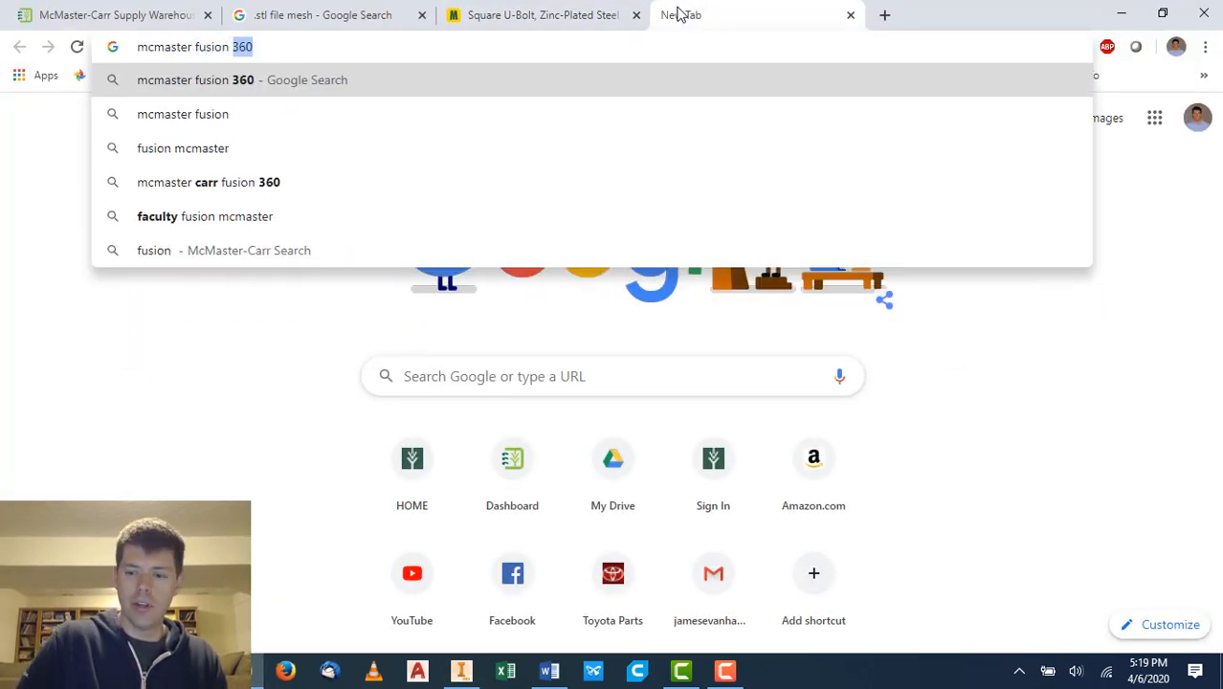
pyautogui.press('Return')
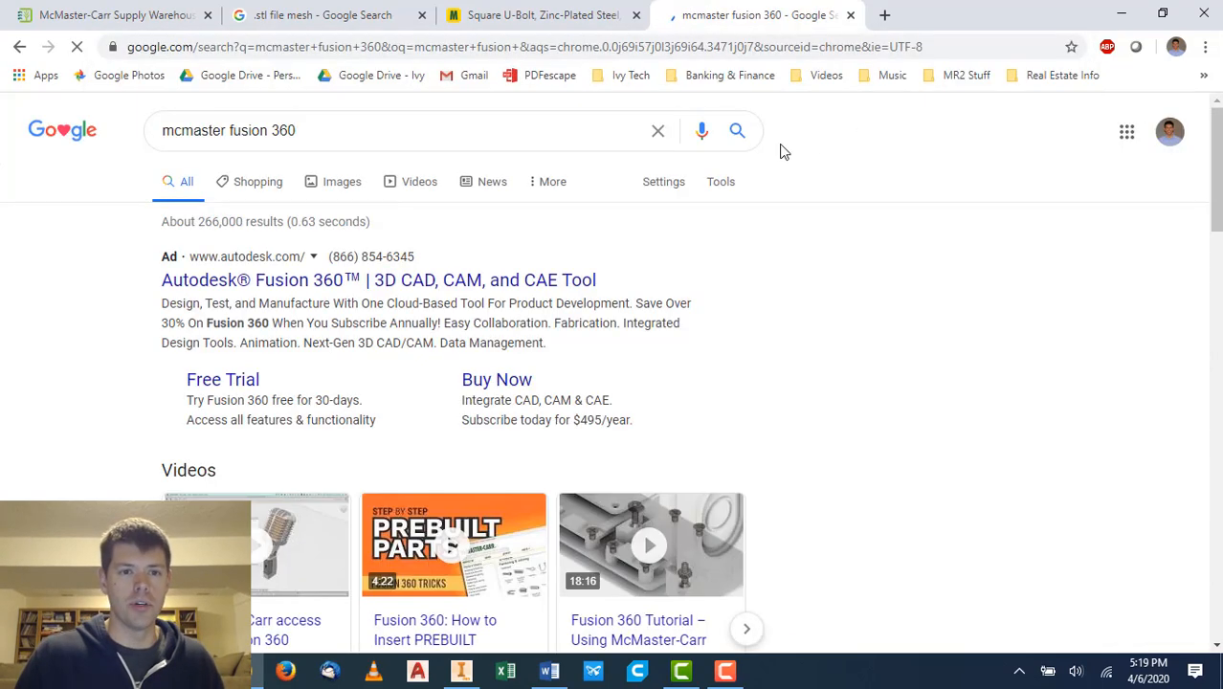
pyautogui.click(349, 183)
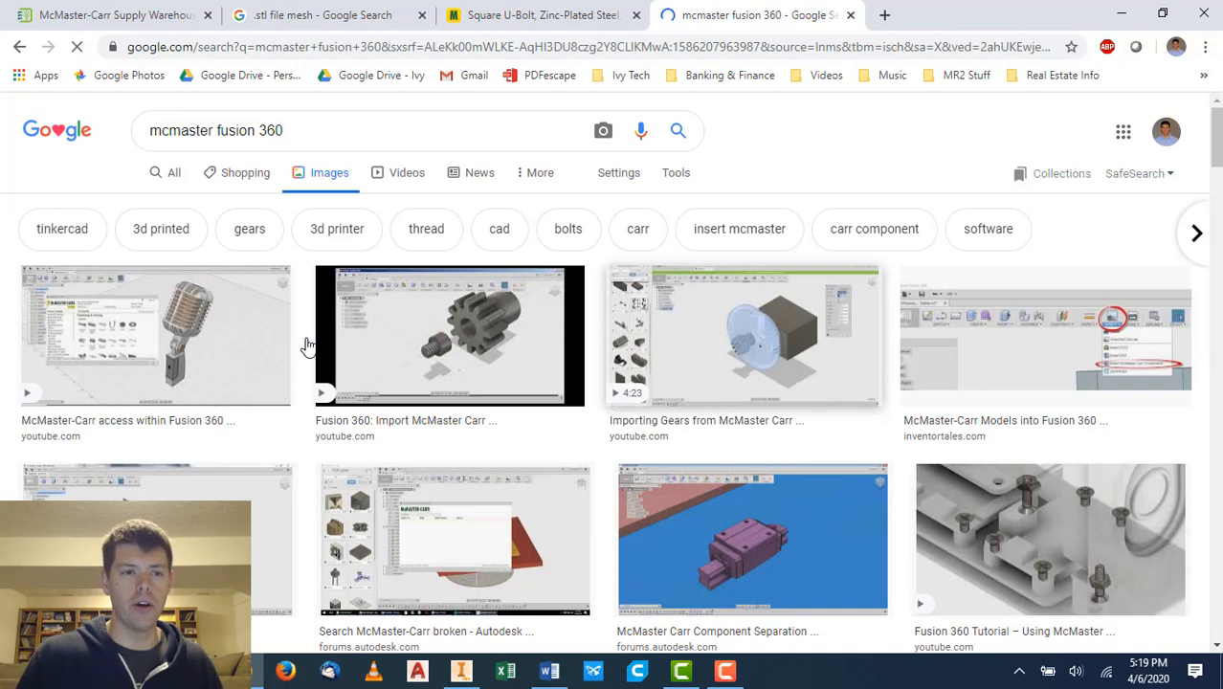
# Open the Fusion 360 McMaster-Carr access image full size in its own tab, examine the built-in catalog window, and close the tab.
pyautogui.click(230, 340)
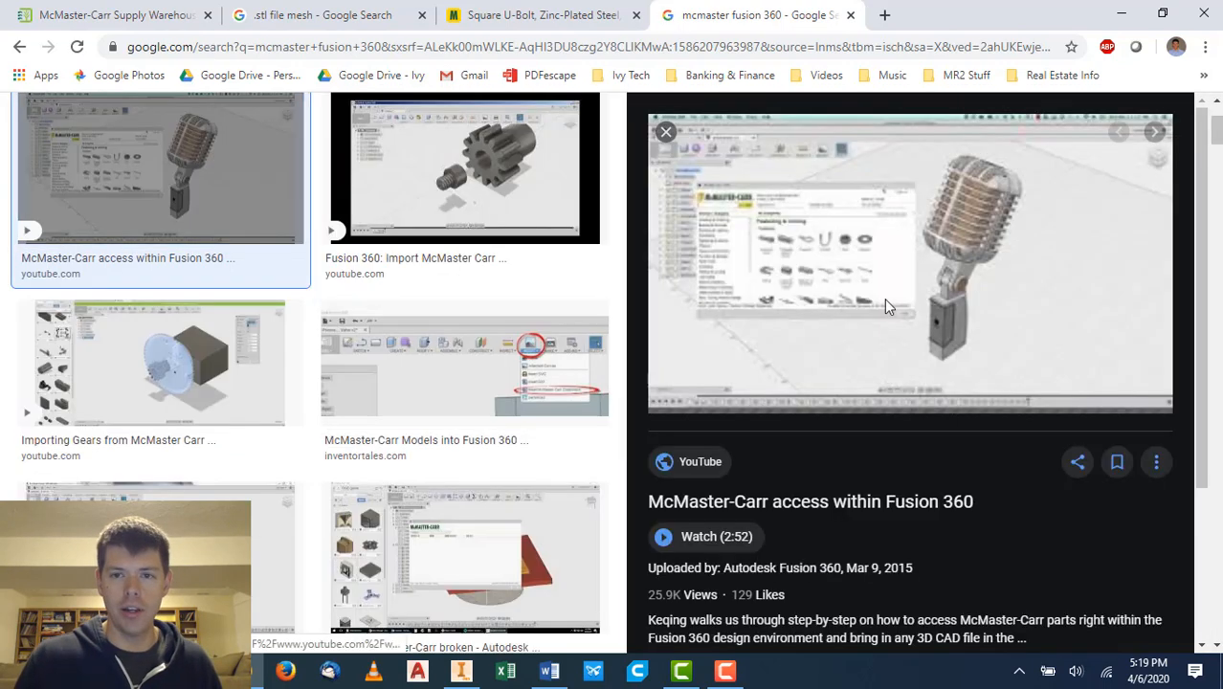
pyautogui.rightClick(836, 247)
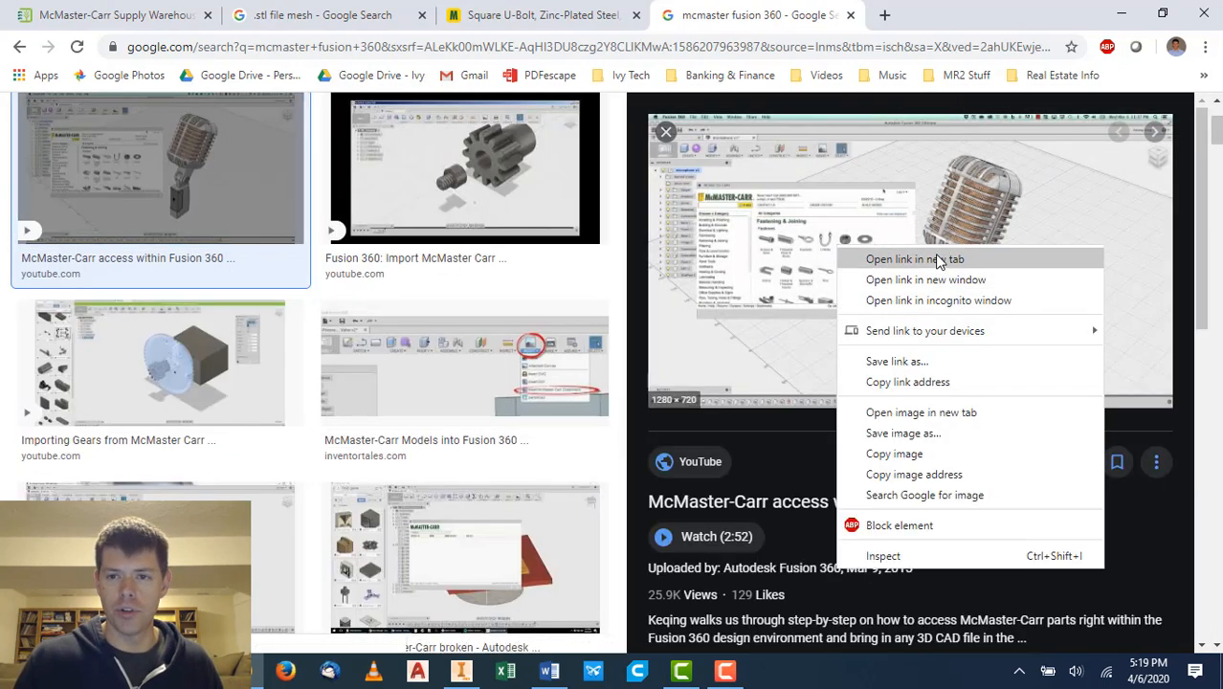
pyautogui.click(901, 412)
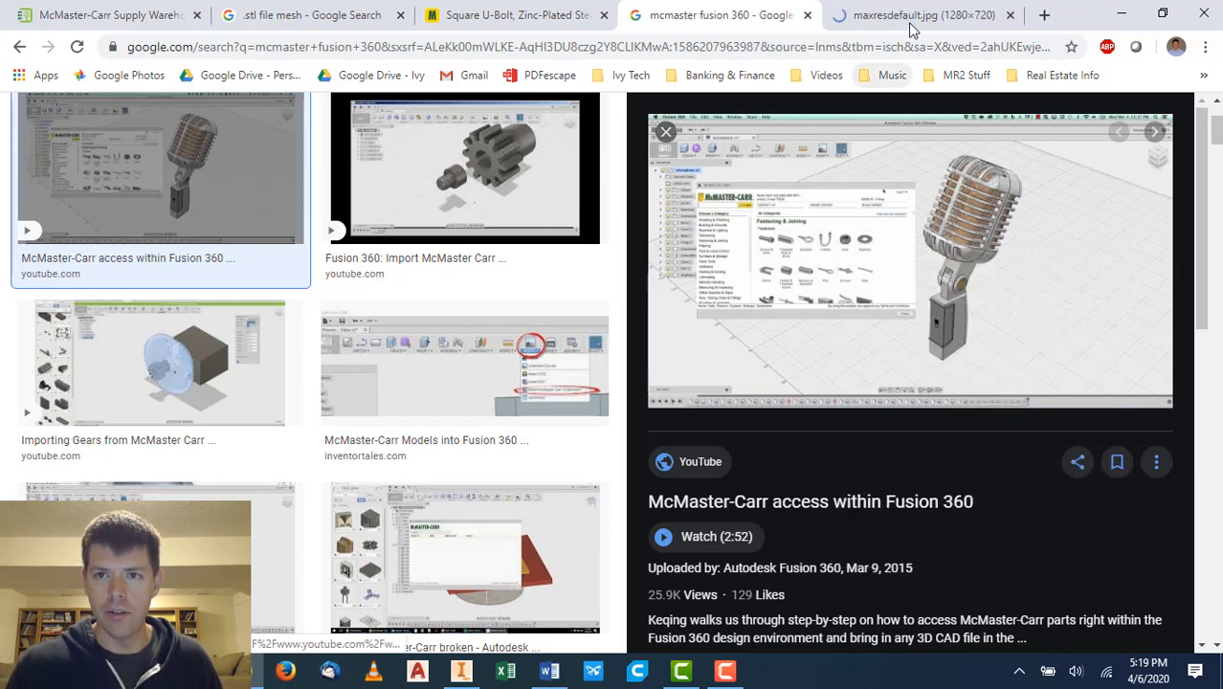
pyautogui.click(911, 21)
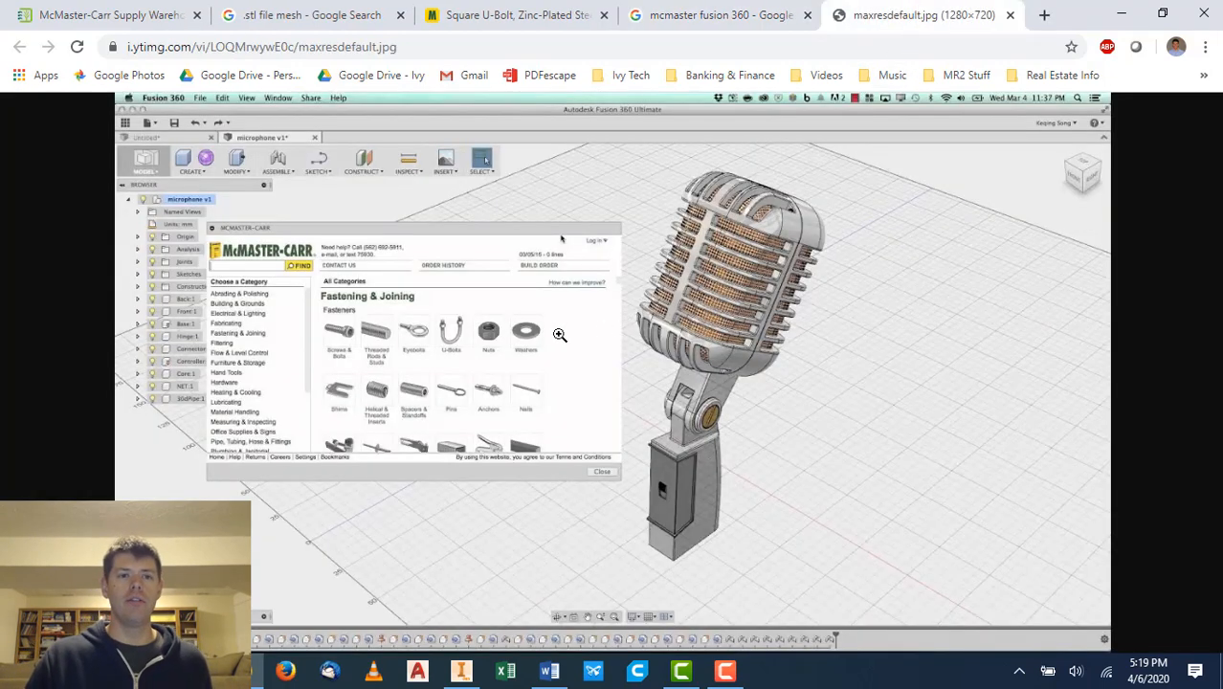
pyautogui.click(533, 333)
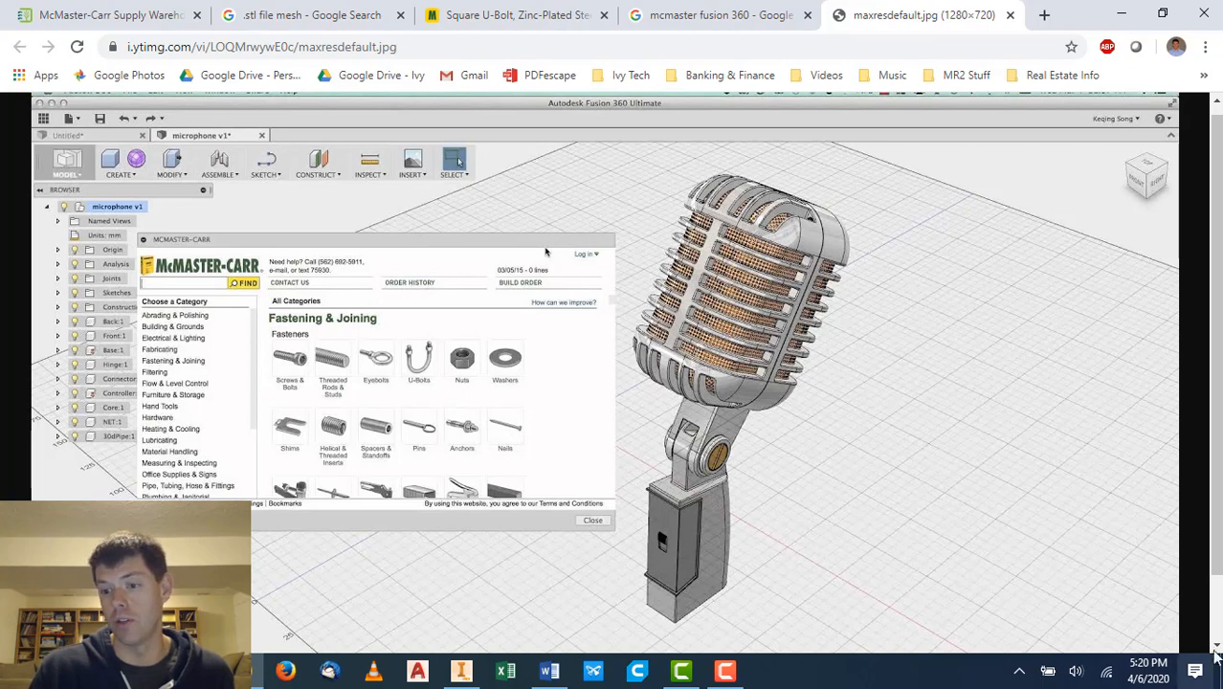
pyautogui.click(1009, 14)
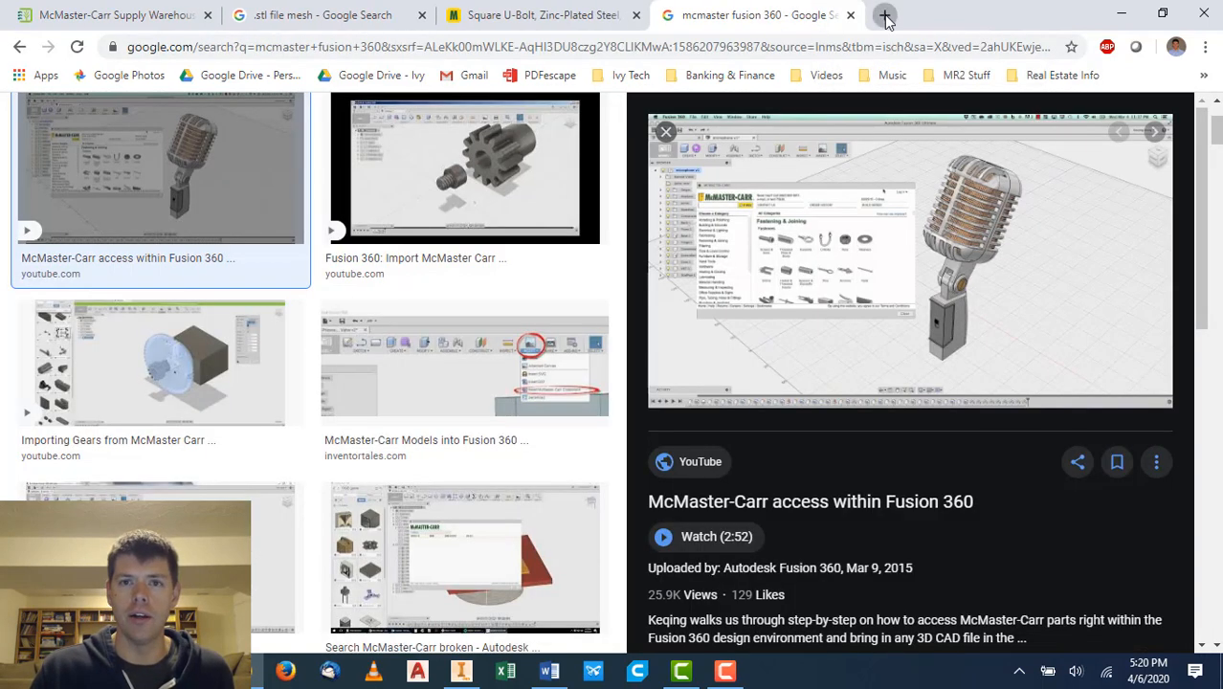
# Search the web for "2021 inventor mcmaster carr" in a new tab.
pyautogui.click(885, 15)
pyautogui.write('202')
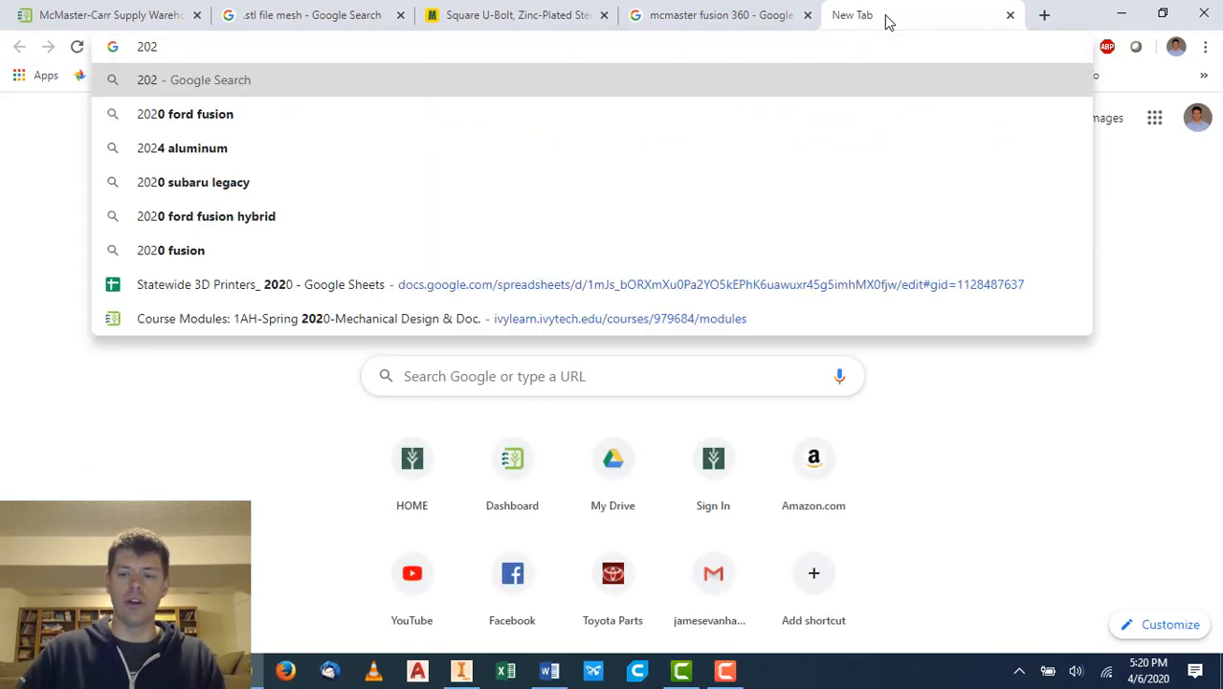
pyautogui.write('1 ')
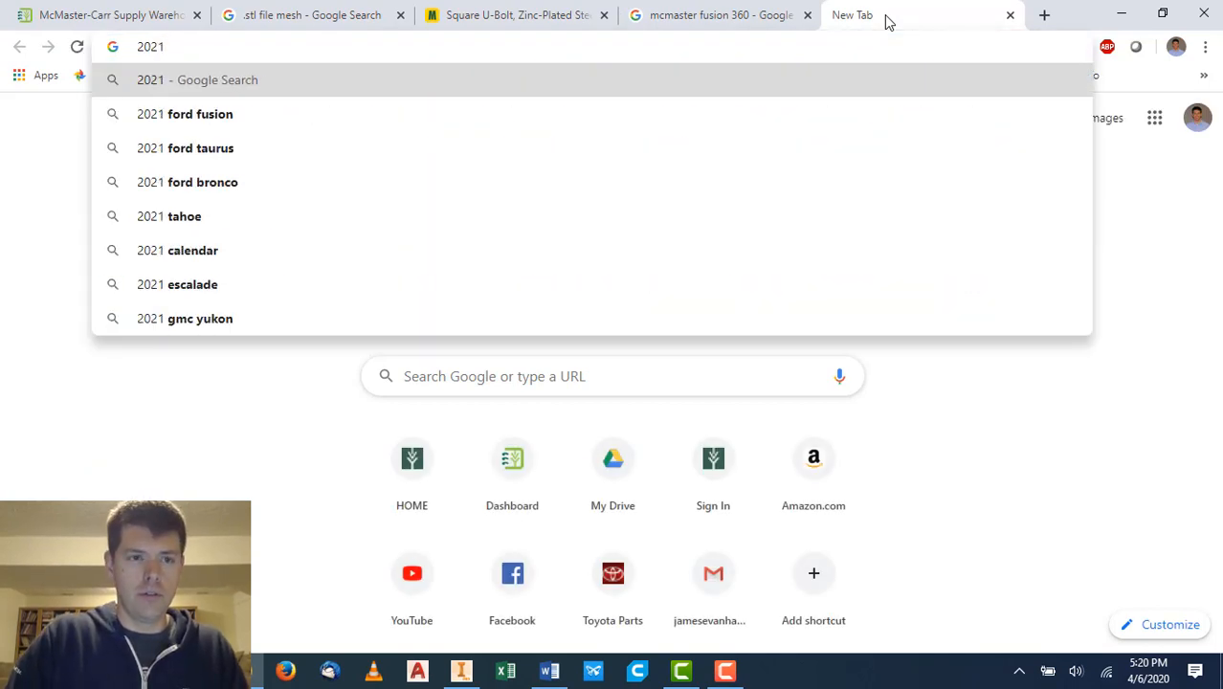
pyautogui.write('inventor mcmaster')
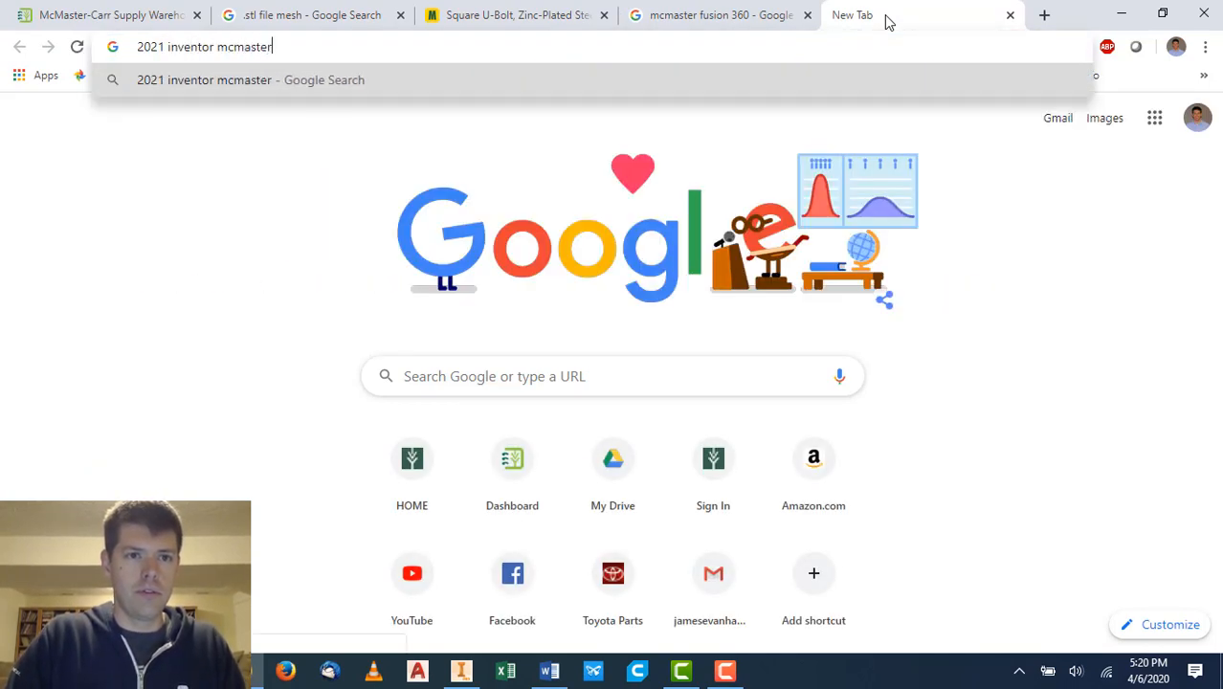
pyautogui.write(' carr')
pyautogui.press('Return')
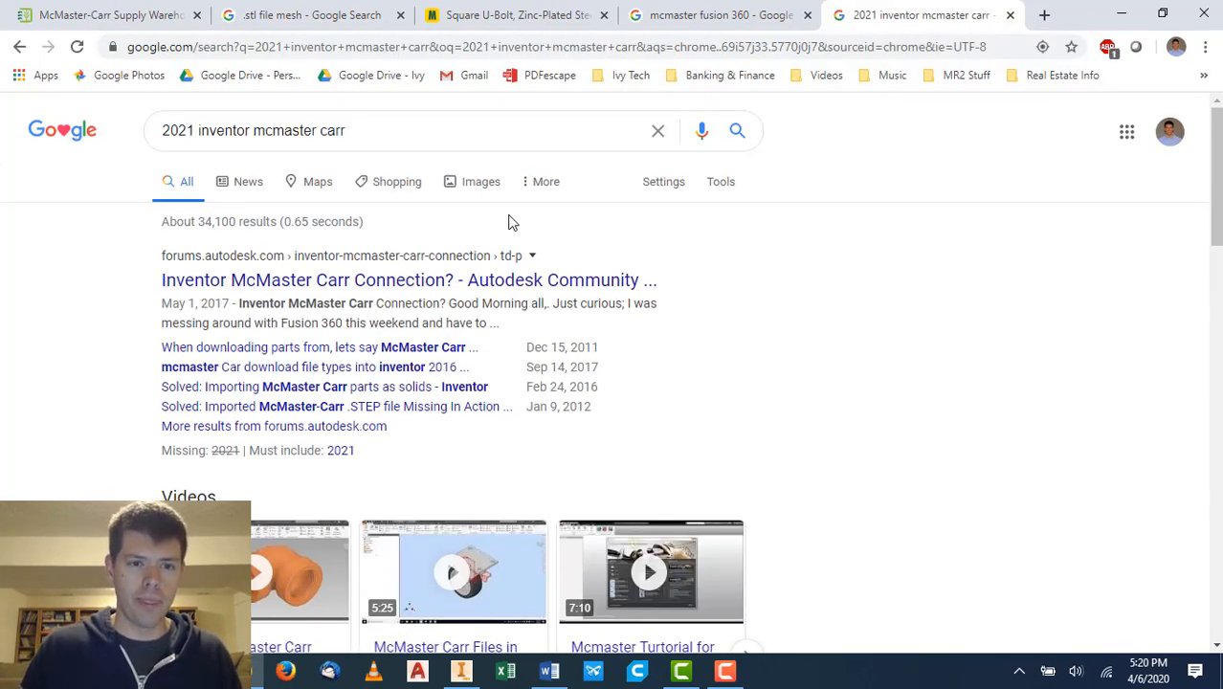
# Scan the search results for a McMaster-Carr connection in Inventor 2021, and close both the Inventor and Fusion 360 search tabs.
pyautogui.scroll(-4, 407, 268)
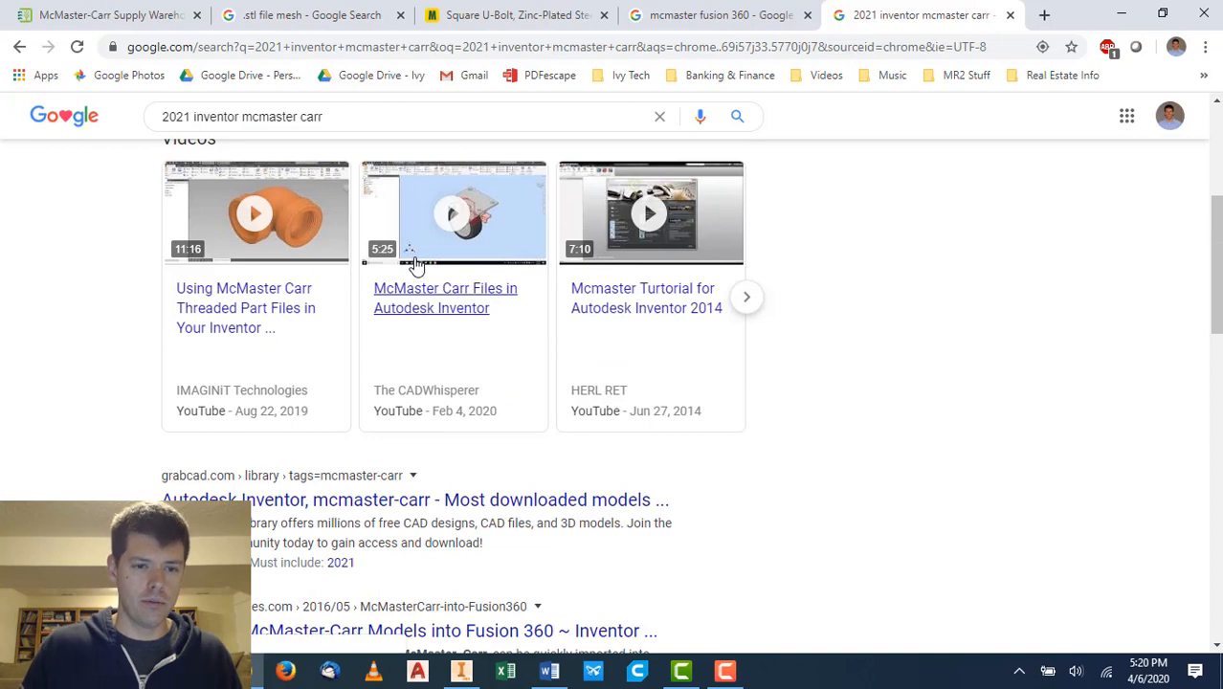
pyautogui.scroll(-3, 416, 264)
pyautogui.scroll(6, 470, 291)
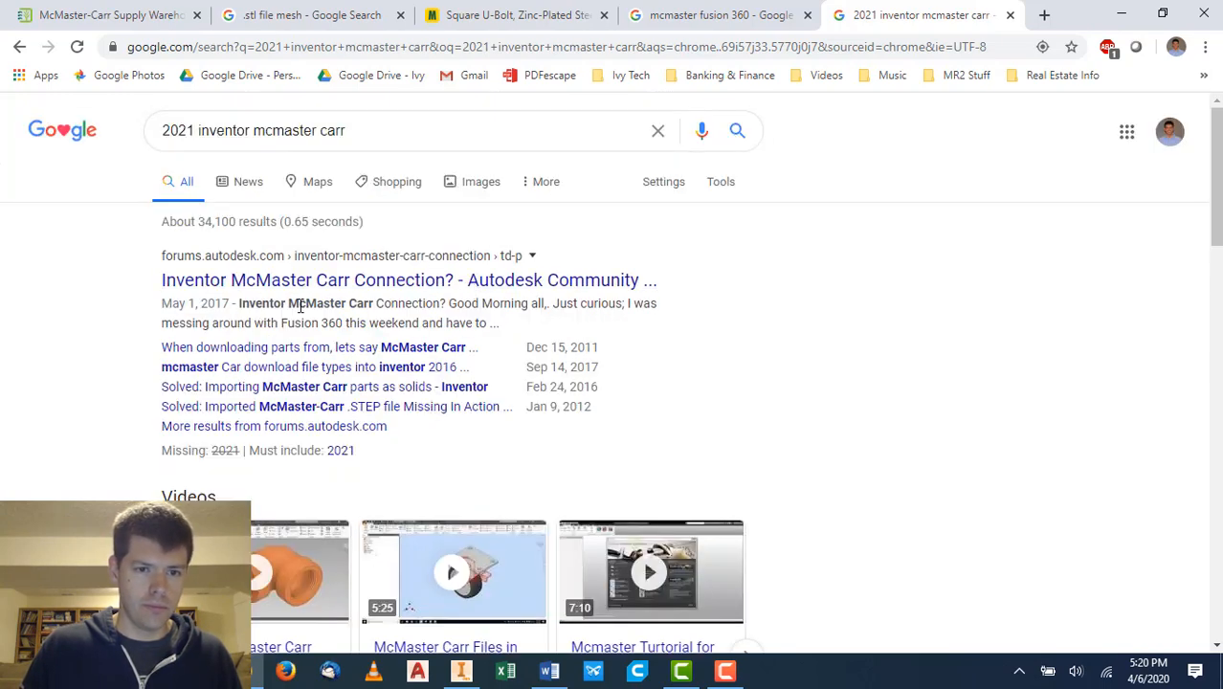
pyautogui.scroll(-4, 519, 377)
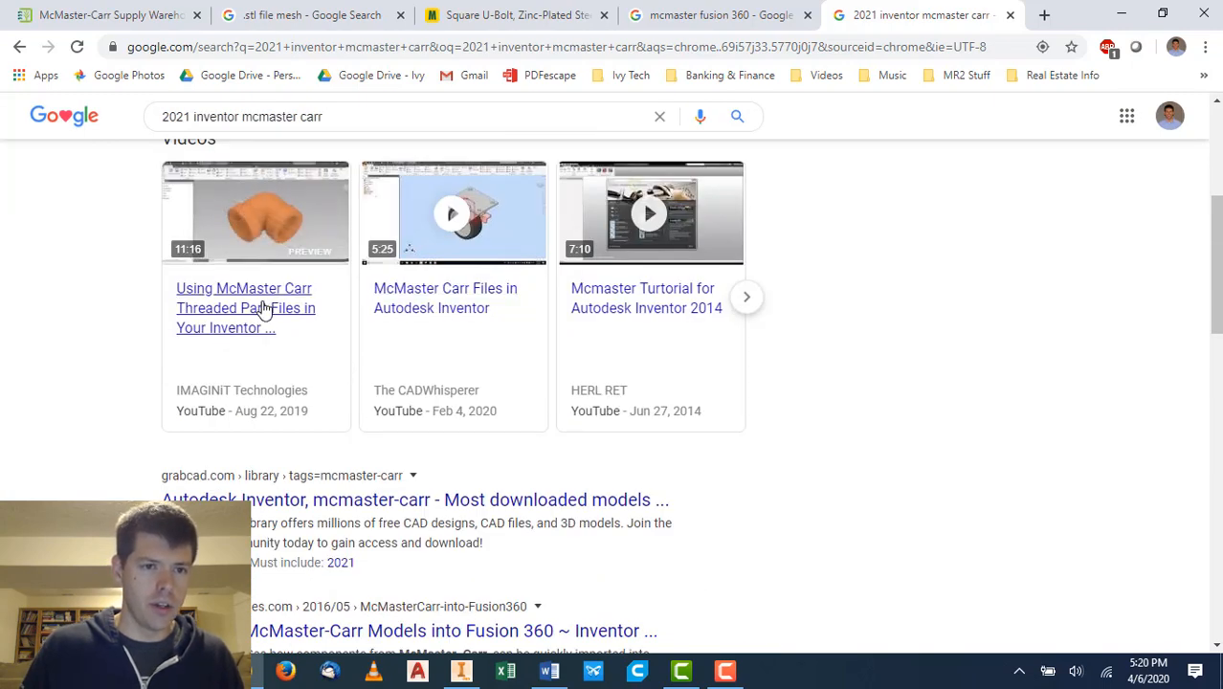
pyautogui.scroll(-2, 262, 306)
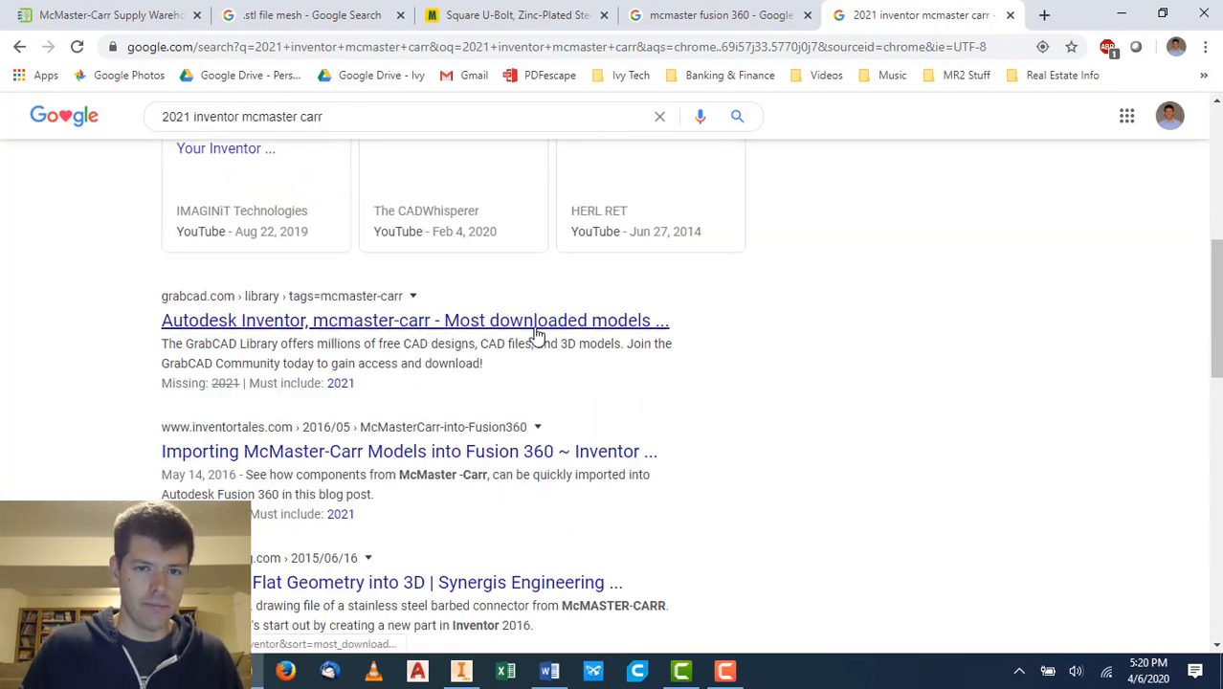
pyautogui.scroll(-3, 539, 331)
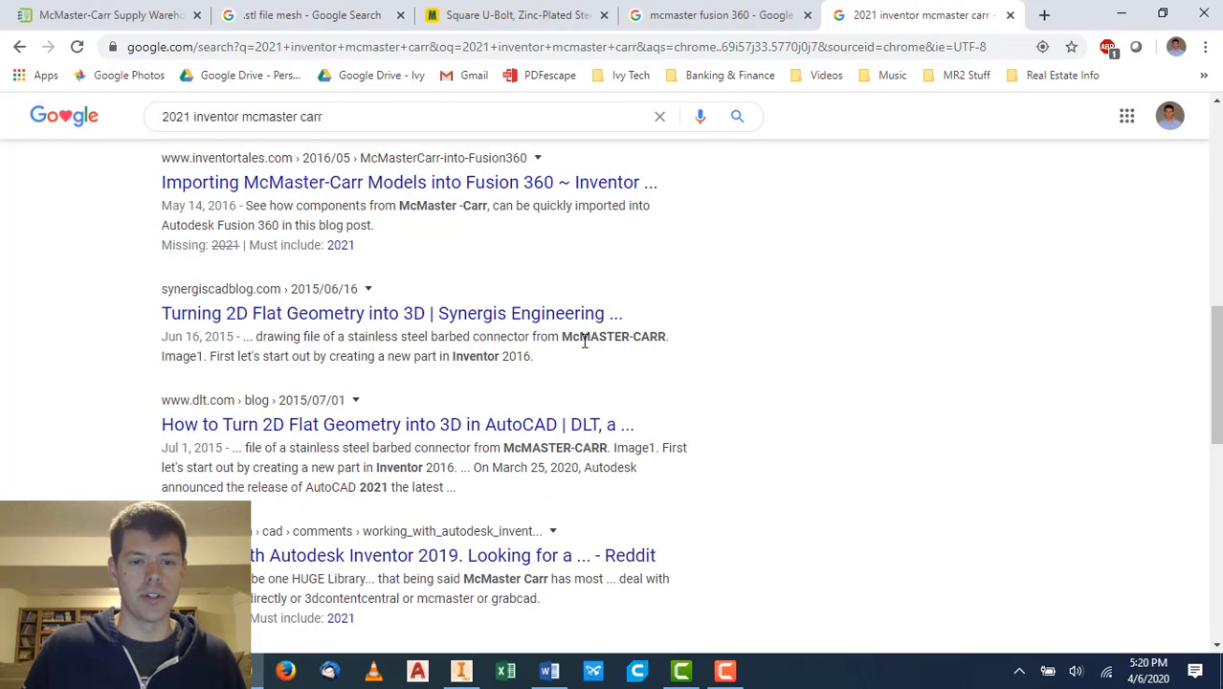
pyautogui.scroll(10, 610, 357)
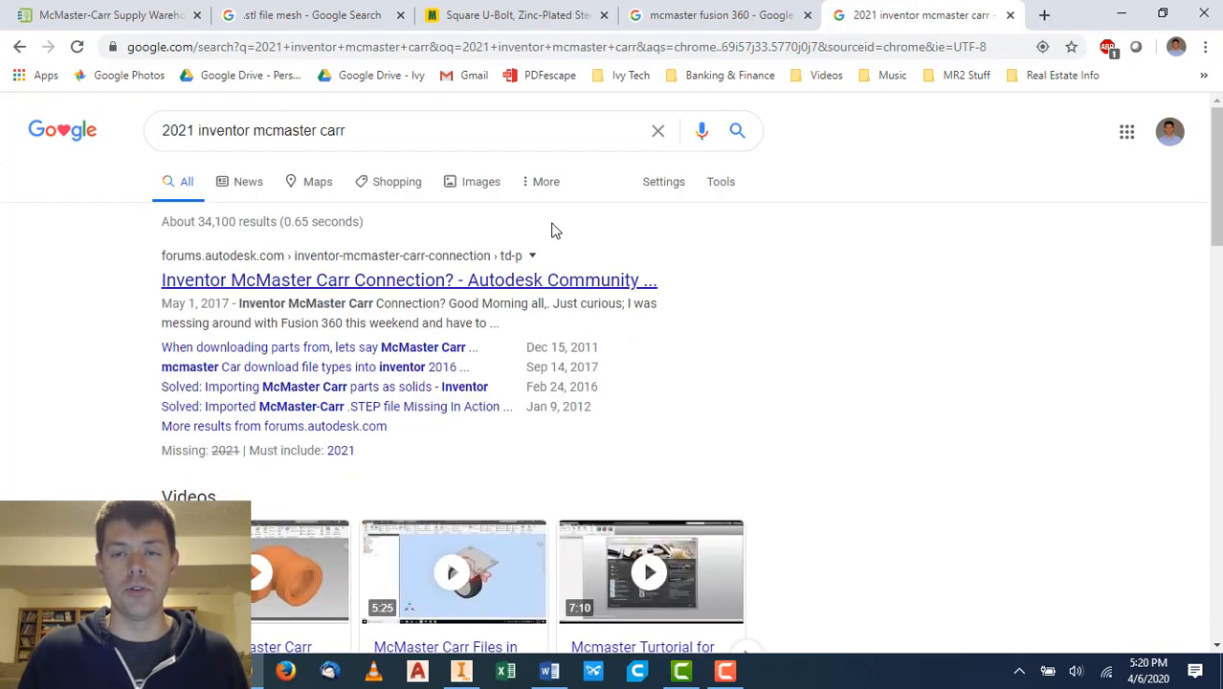
pyautogui.click(1012, 17)
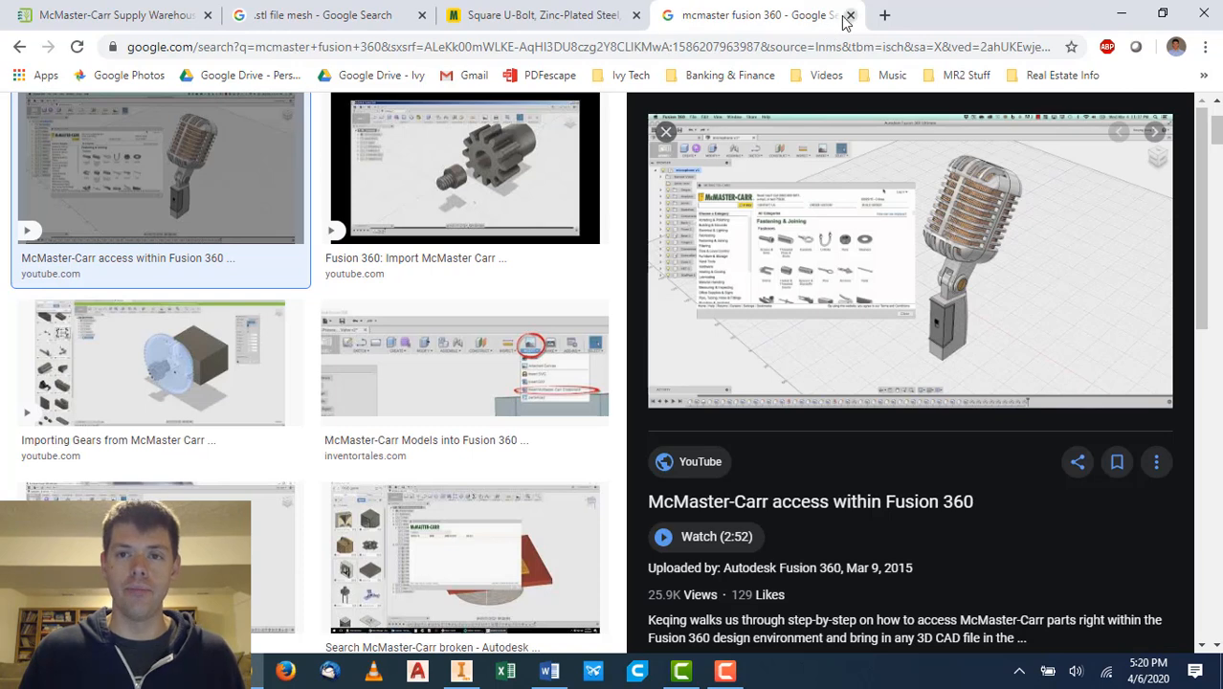
pyautogui.click(851, 16)
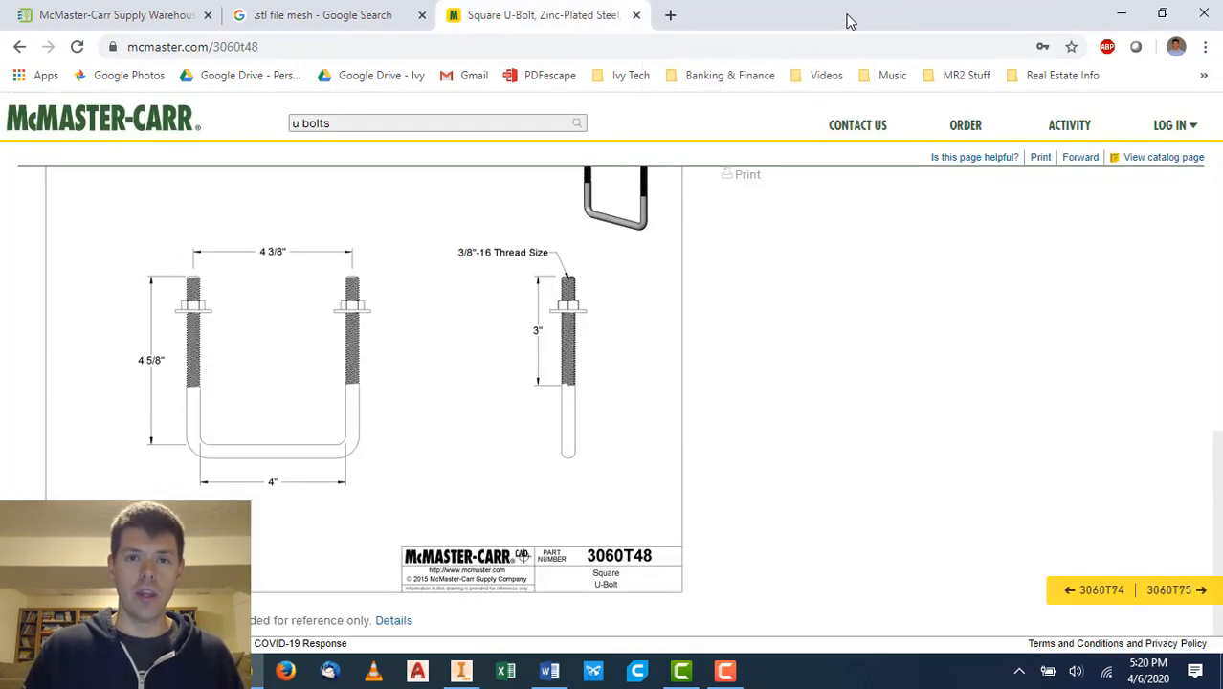
# Return to Inventor, start placing a component from the Content Center, and reposition its dialog over the plate assembly.
pyautogui.click(462, 670)
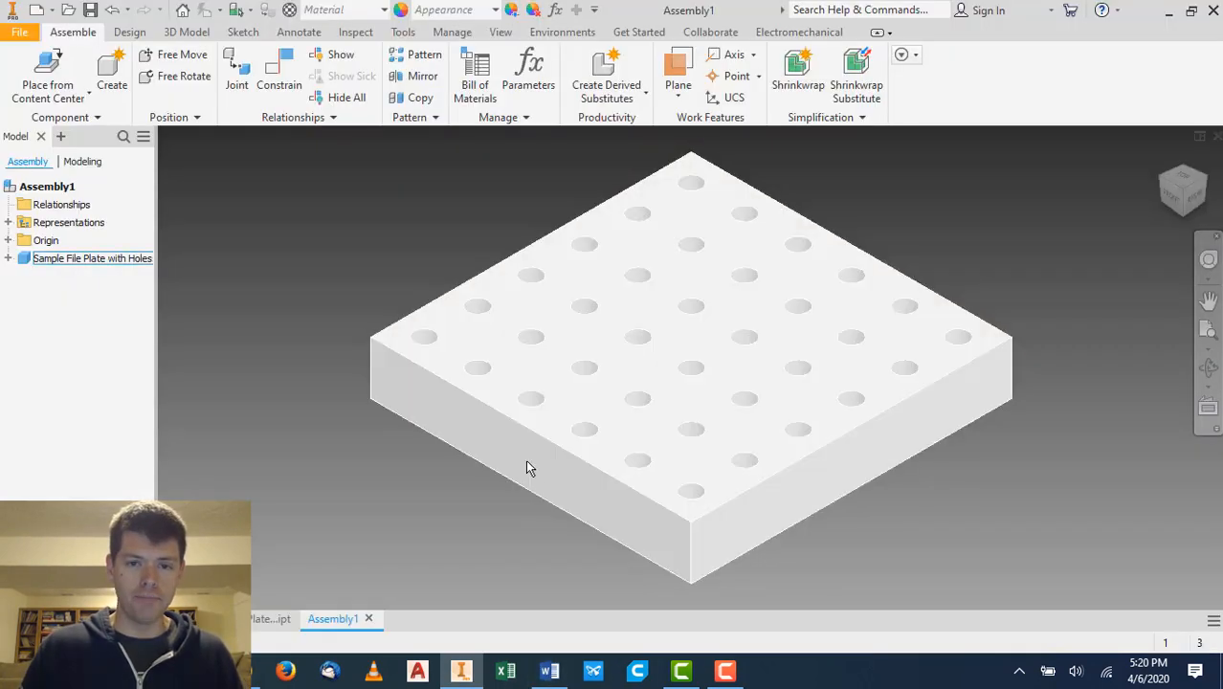
pyautogui.click(50, 96)
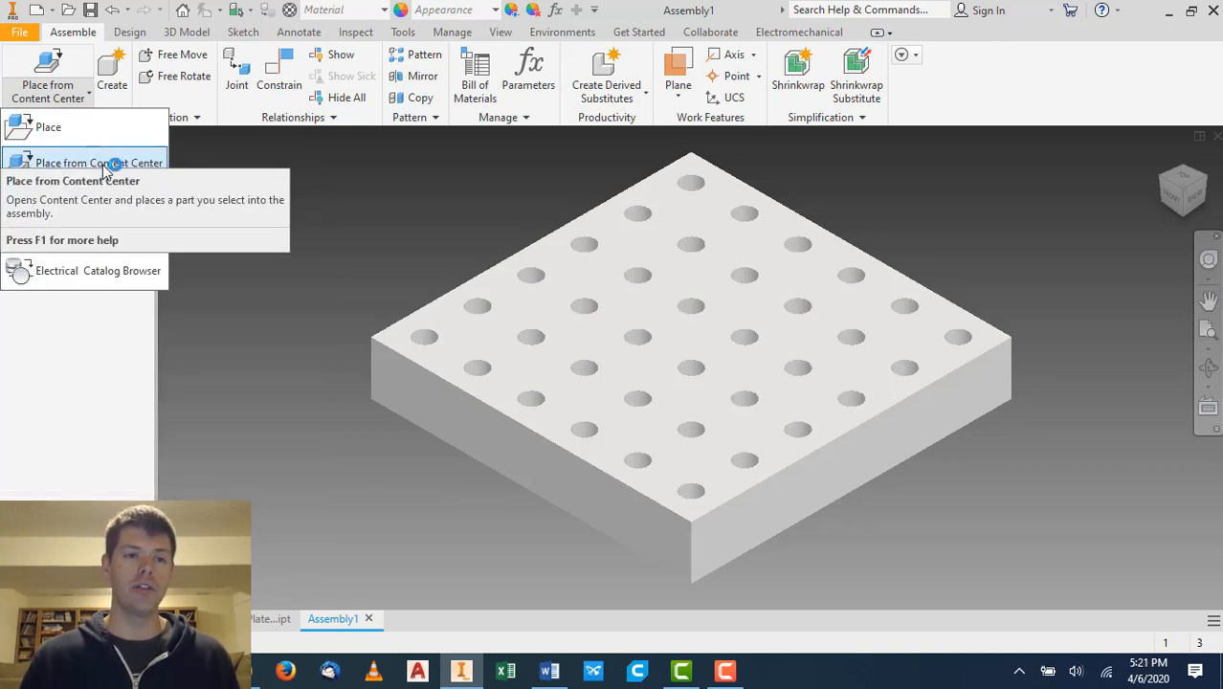
pyautogui.click(127, 163)
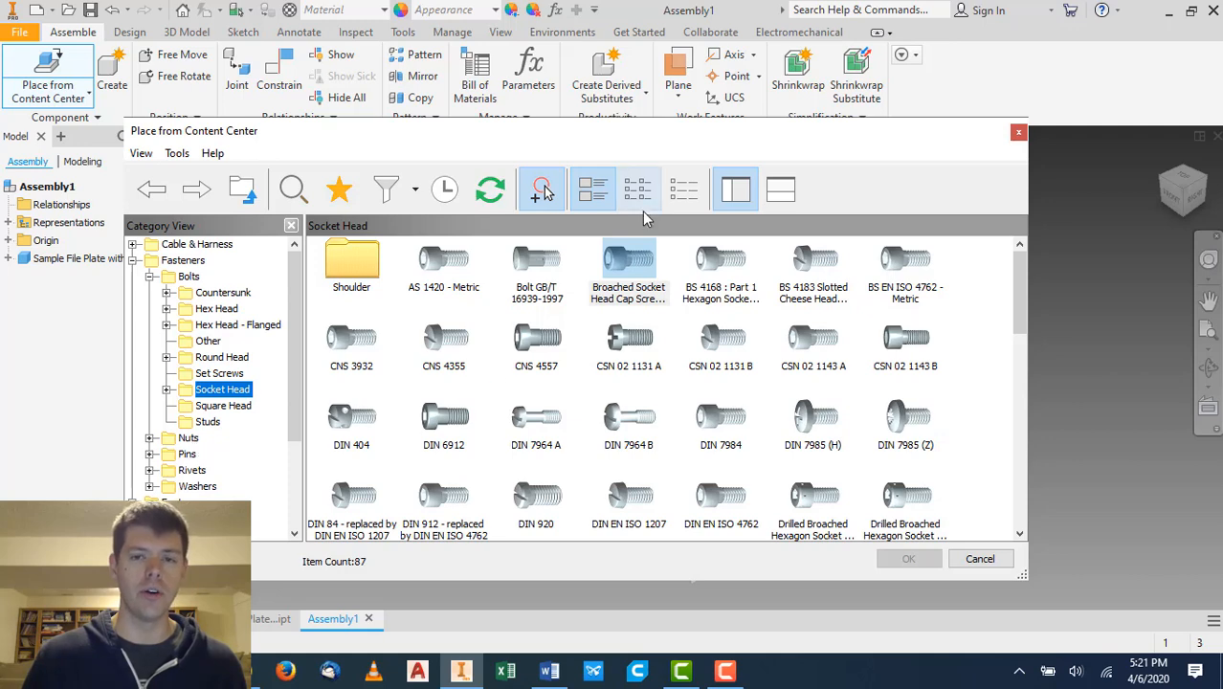
pyautogui.moveTo(656, 146); pyautogui.dragTo(786, 385)
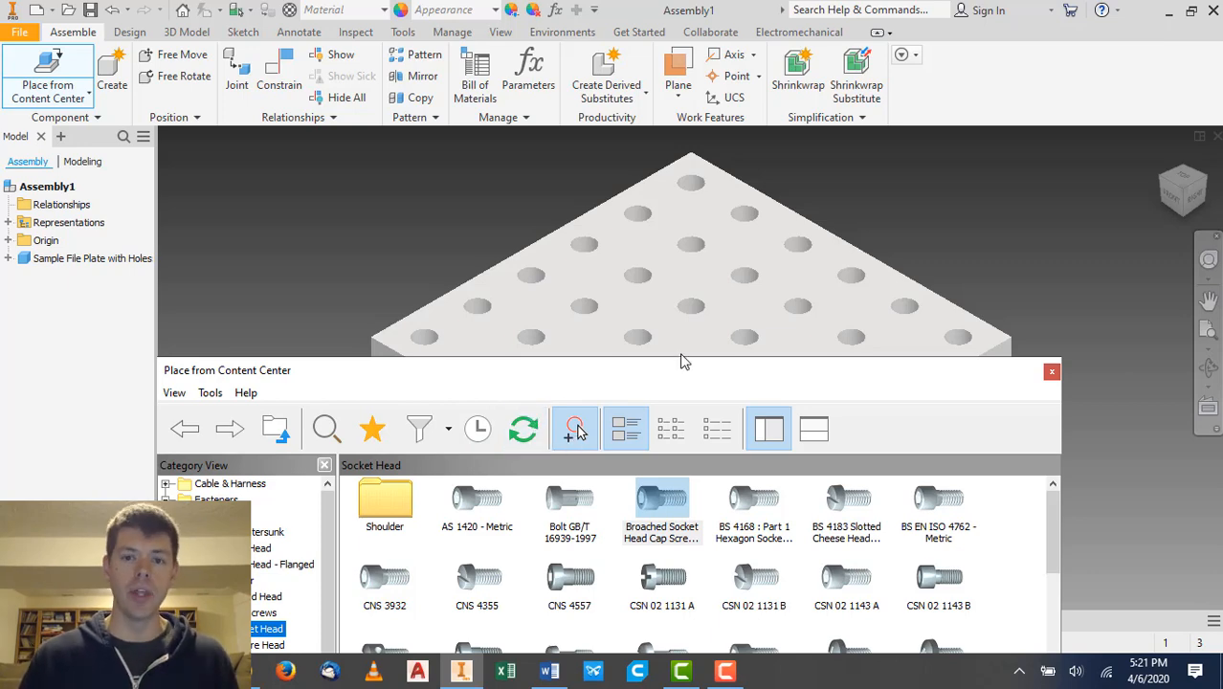
pyautogui.moveTo(671, 380); pyautogui.dragTo(690, 194)
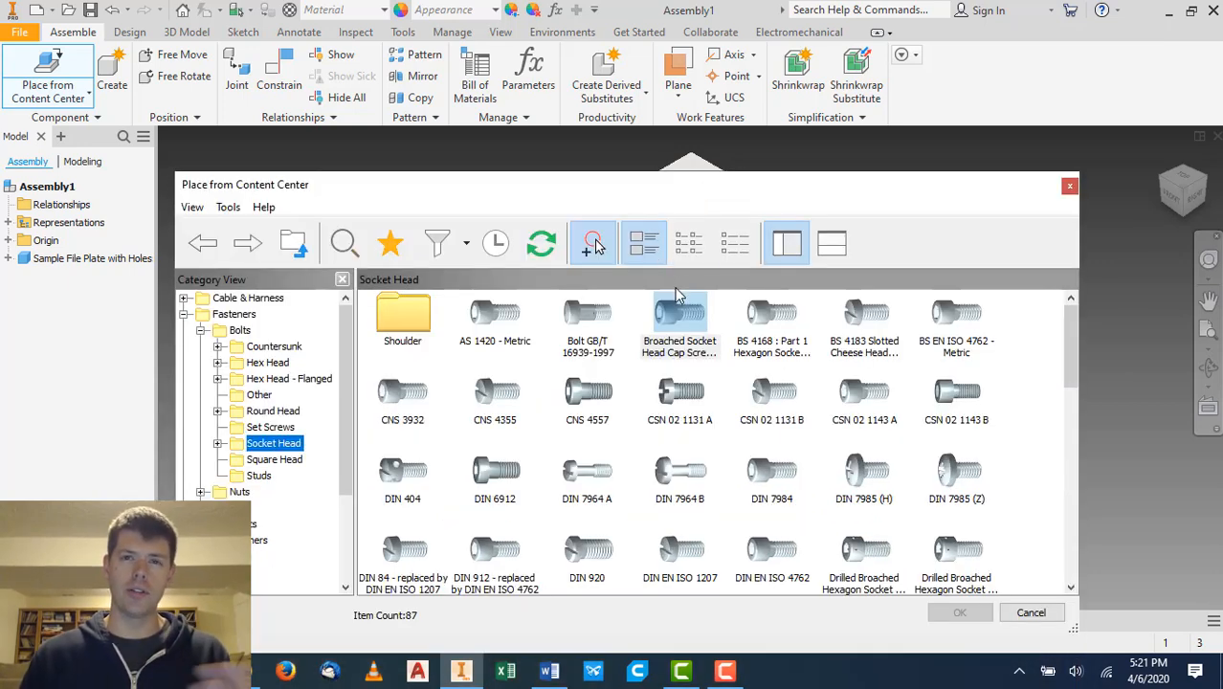
pyautogui.moveTo(795, 197); pyautogui.dragTo(800, 146)
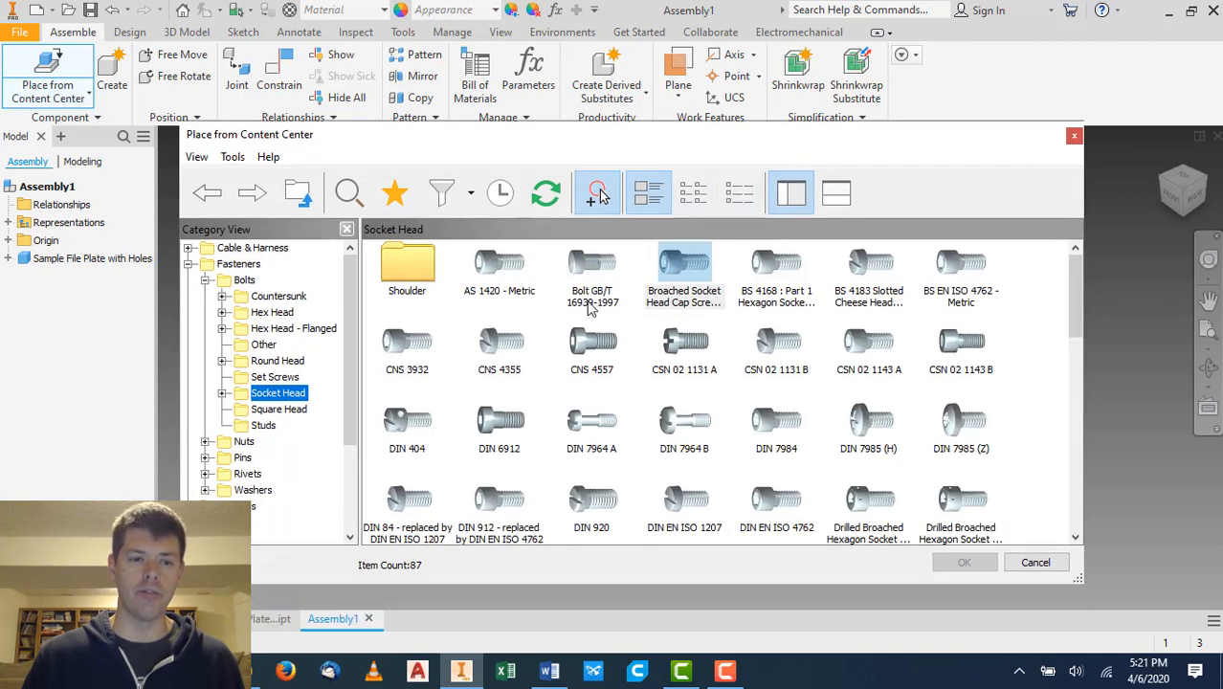
# Choose the AS 2465 - Inch bolt from the Hex Head bolt category for placement.
pyautogui.click(275, 312)
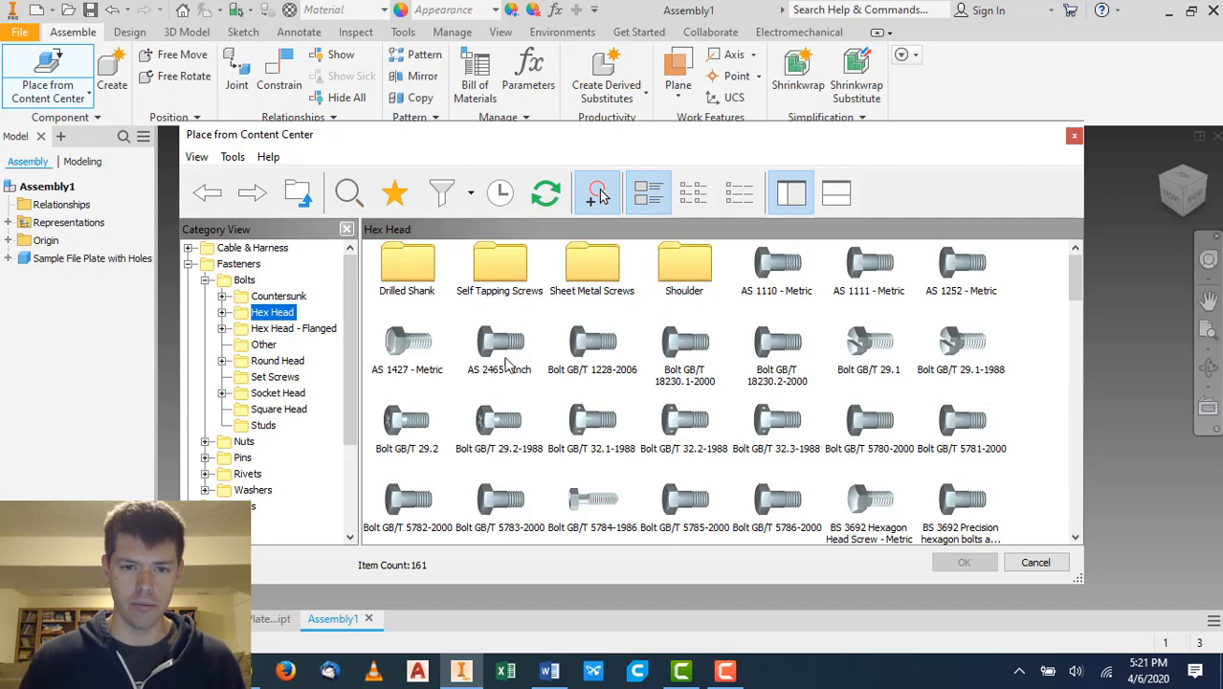
pyautogui.click(507, 364)
pyautogui.doubleClick(488, 348)
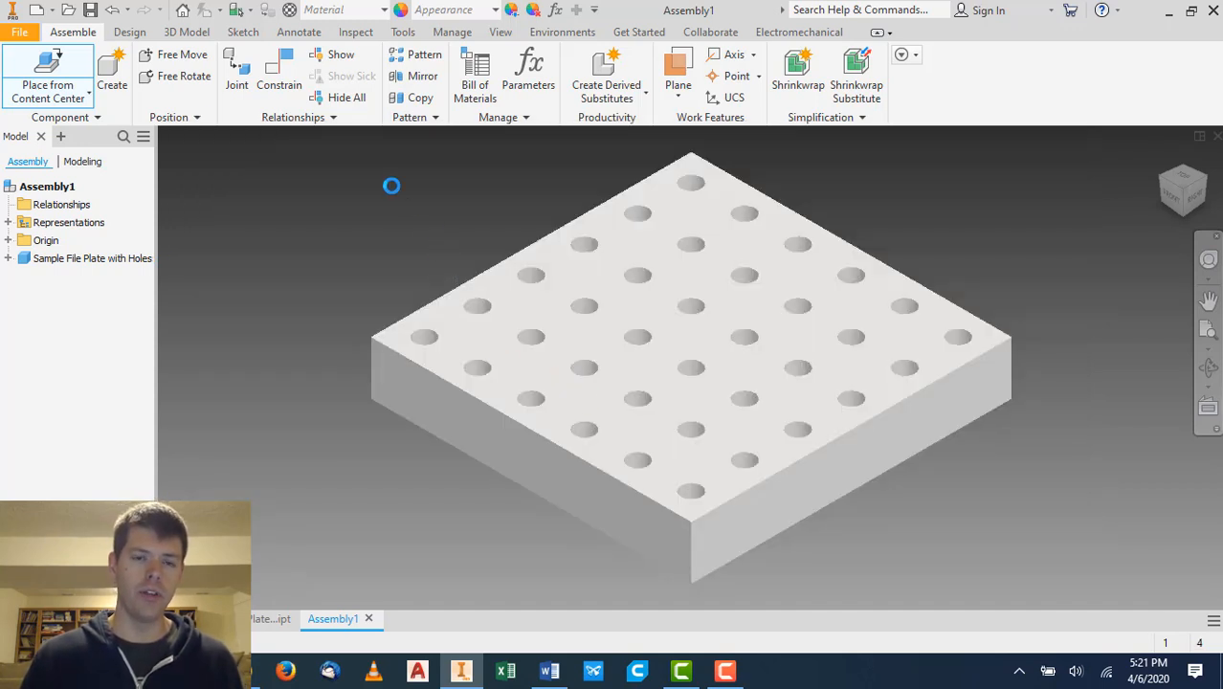
# Insert the hex bolt into the plate's corner hole using the UNC thread type with designation 5/16 x 1/2 UNC.
pyautogui.click(438, 345)
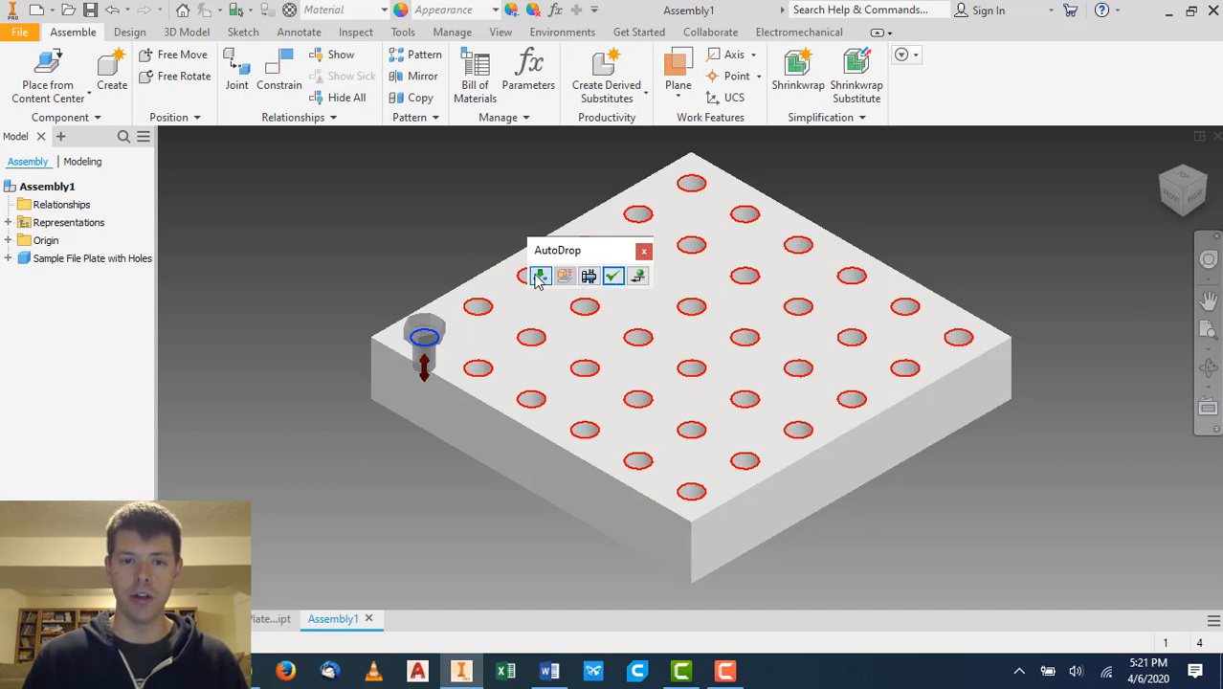
pyautogui.click(564, 276)
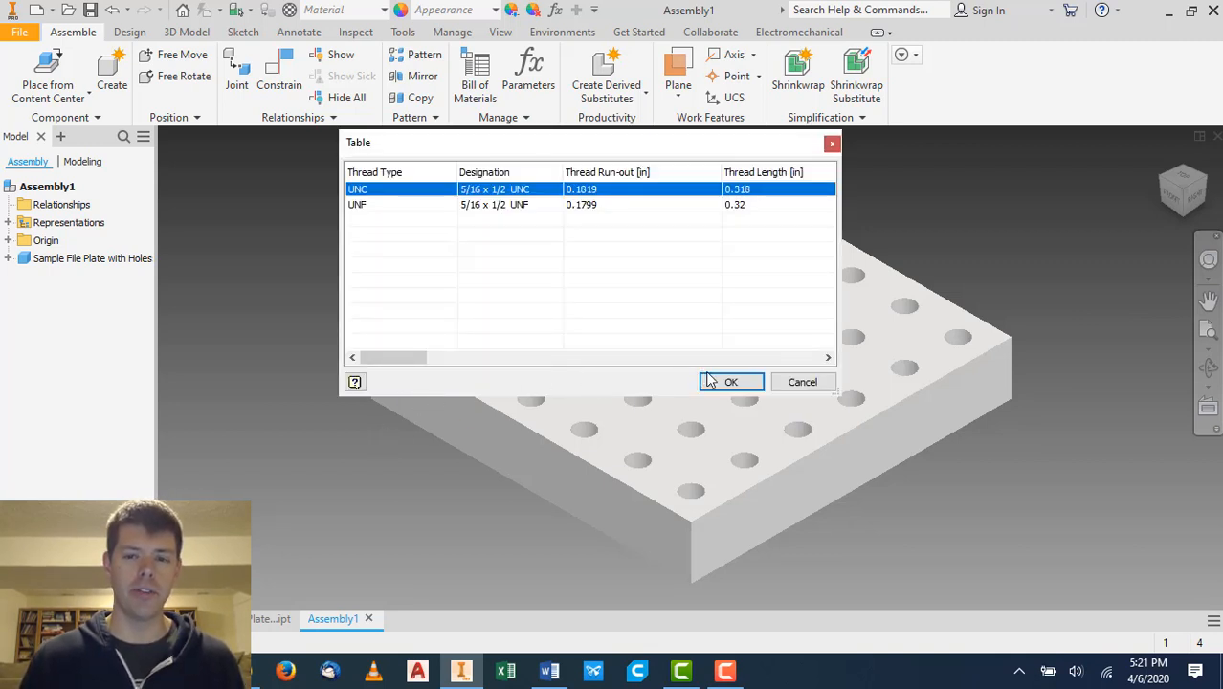
pyautogui.click(711, 381)
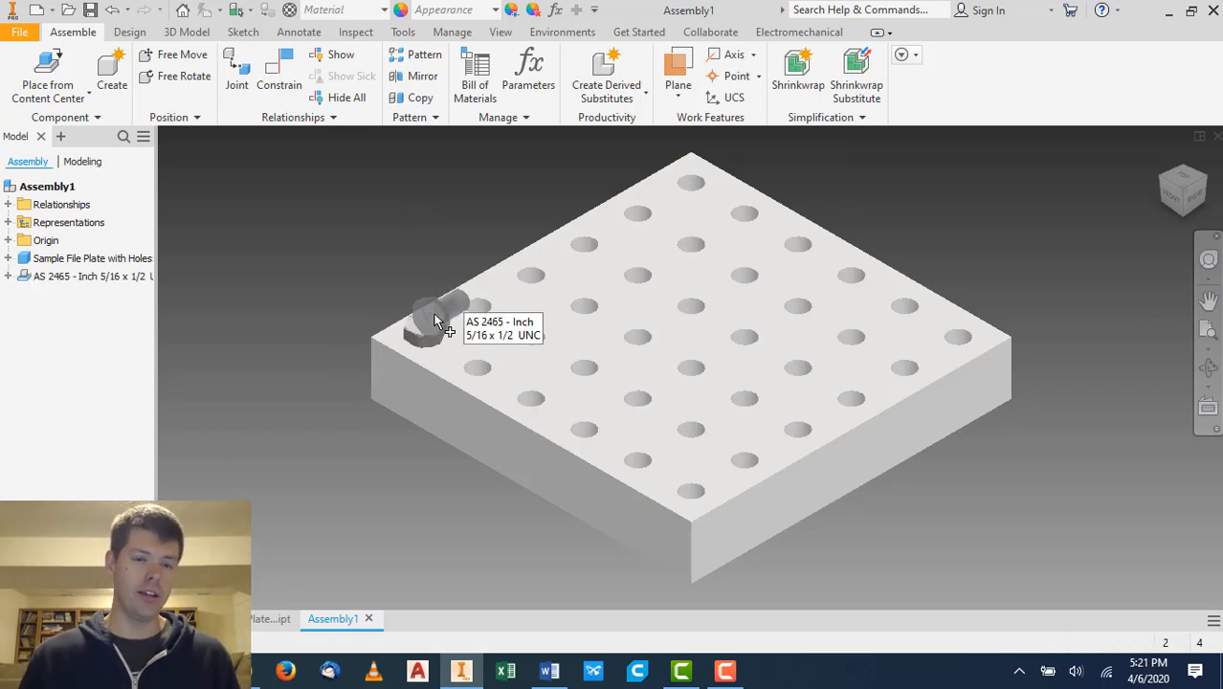
pyautogui.keyDown('shift'); pyautogui.moveTo(429, 303); pyautogui.dragTo(475, 335, button='middle'); pyautogui.keyUp('shift')
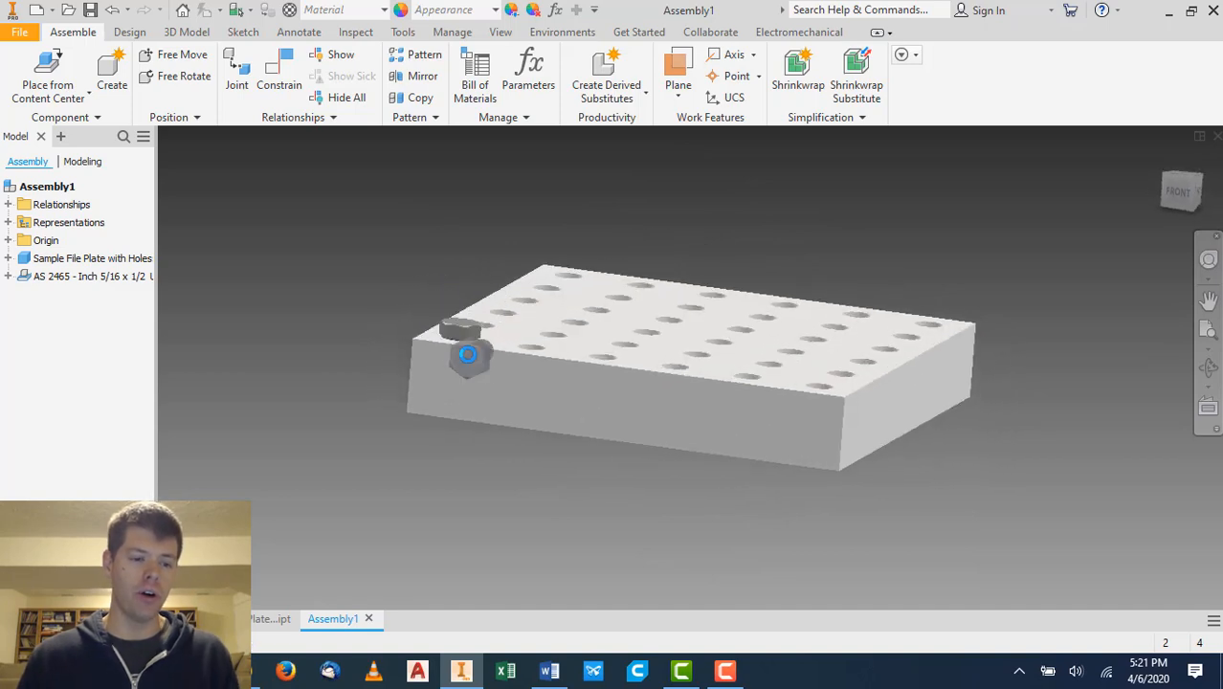
pyautogui.scroll(4, 475, 335)
pyautogui.scroll(2, 475, 339)
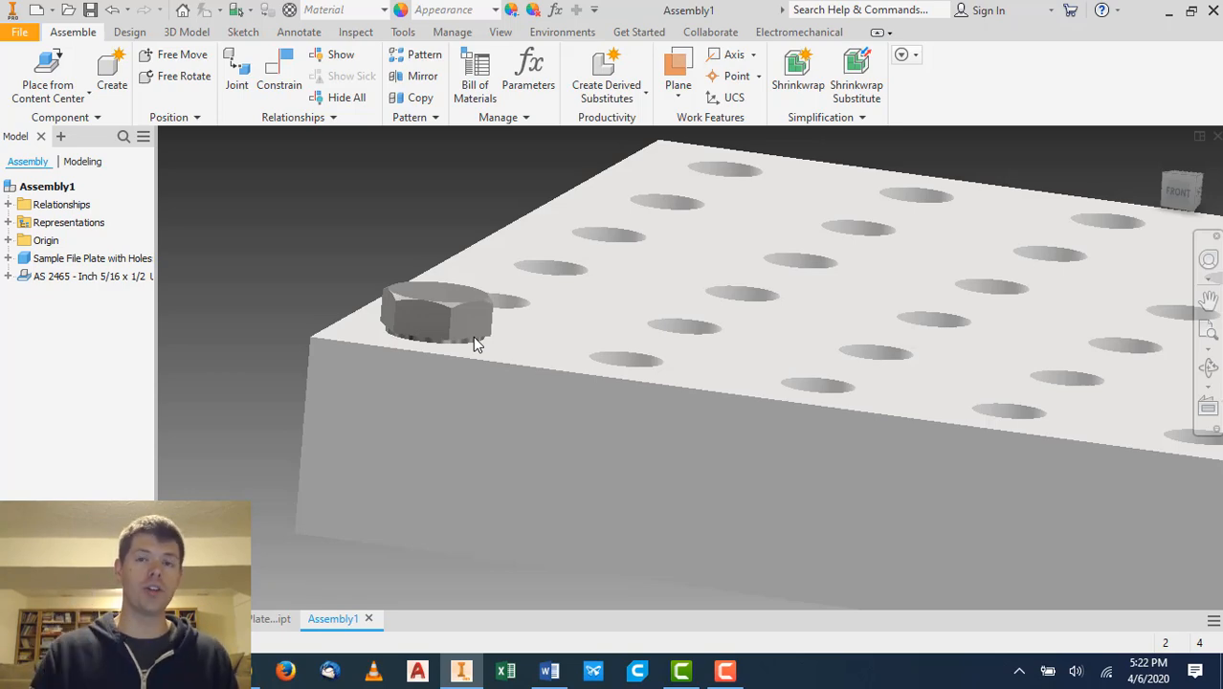
pyautogui.scroll(3, 474, 320)
pyautogui.keyDown('shift'); pyautogui.moveTo(536, 276); pyautogui.dragTo(474, 320, button='middle'); pyautogui.keyUp('shift')
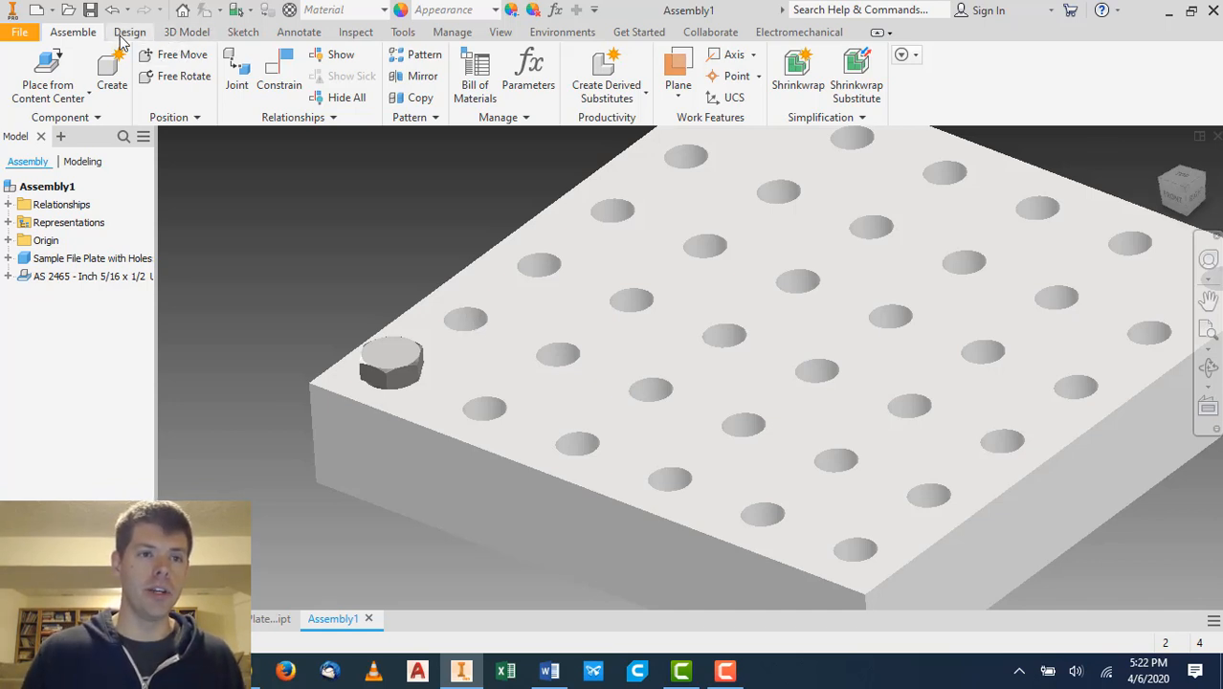
# Start a Bolted Connection and save the required assembly and its dependents to the Desktop as Week 12 Practice.
pyautogui.click(128, 32)
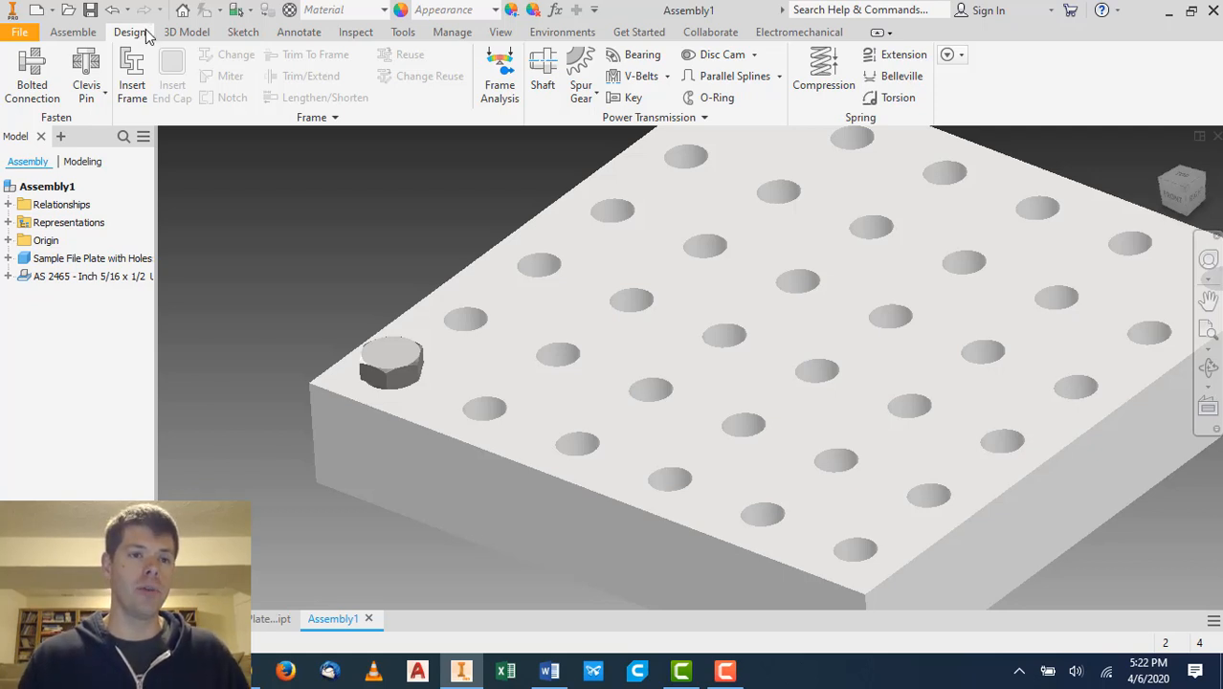
pyautogui.click(34, 67)
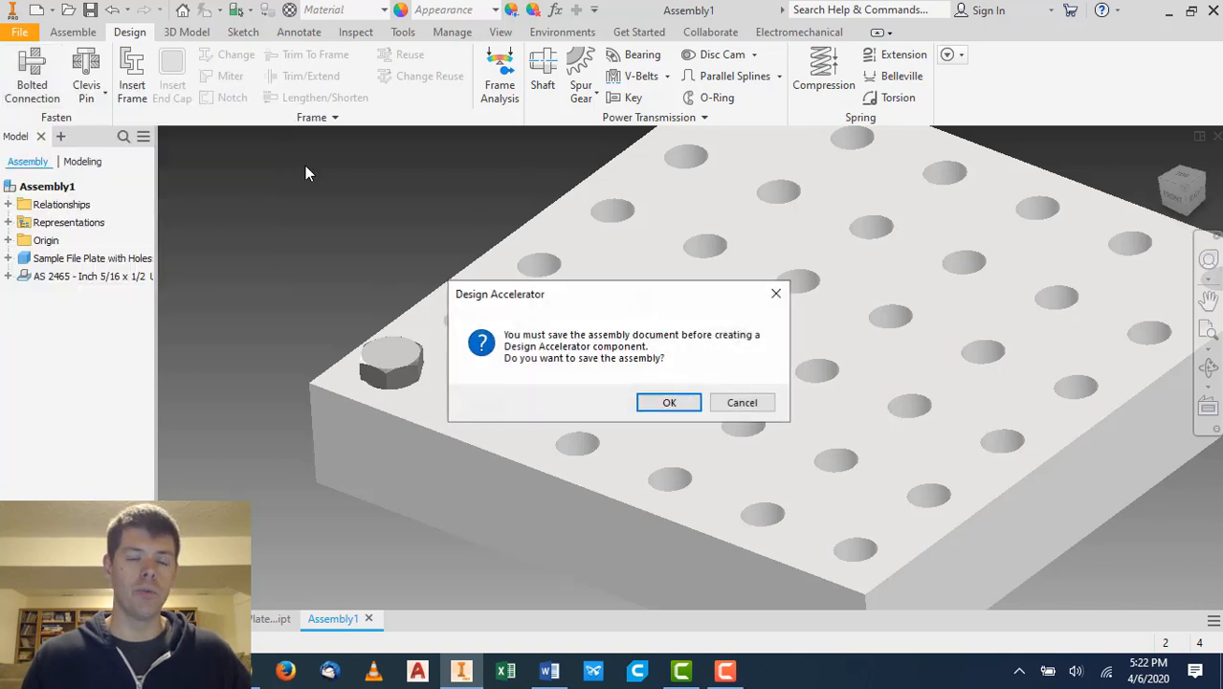
pyautogui.click(668, 403)
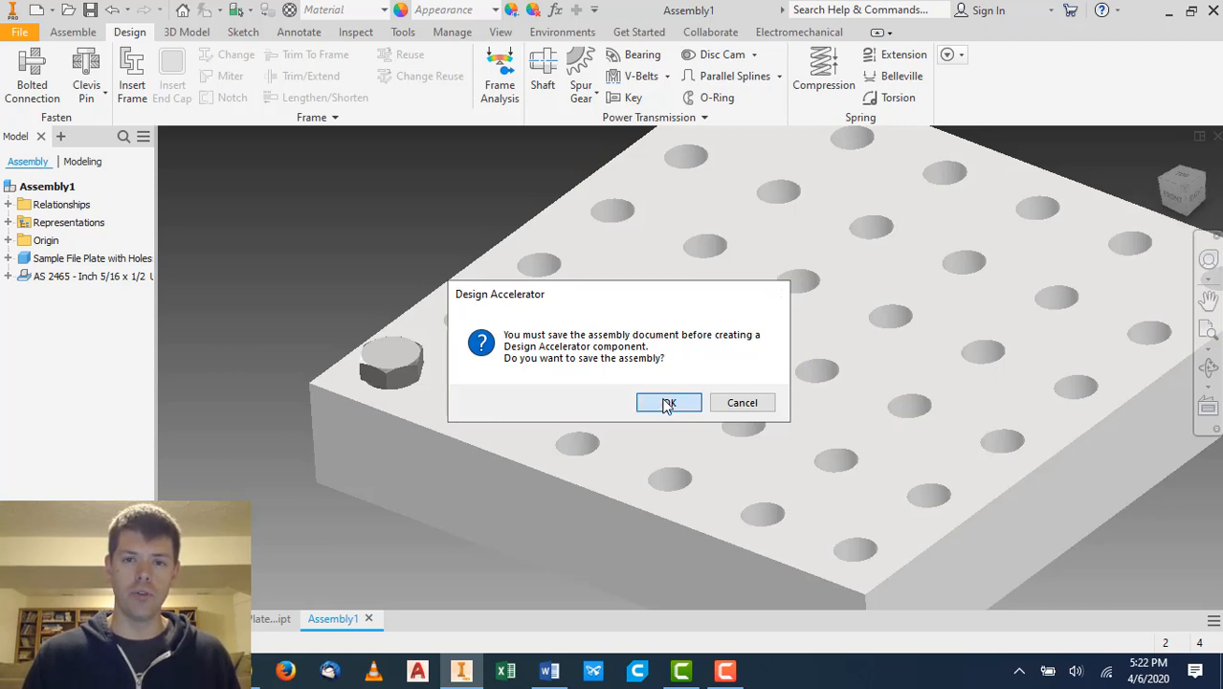
pyautogui.click(652, 142)
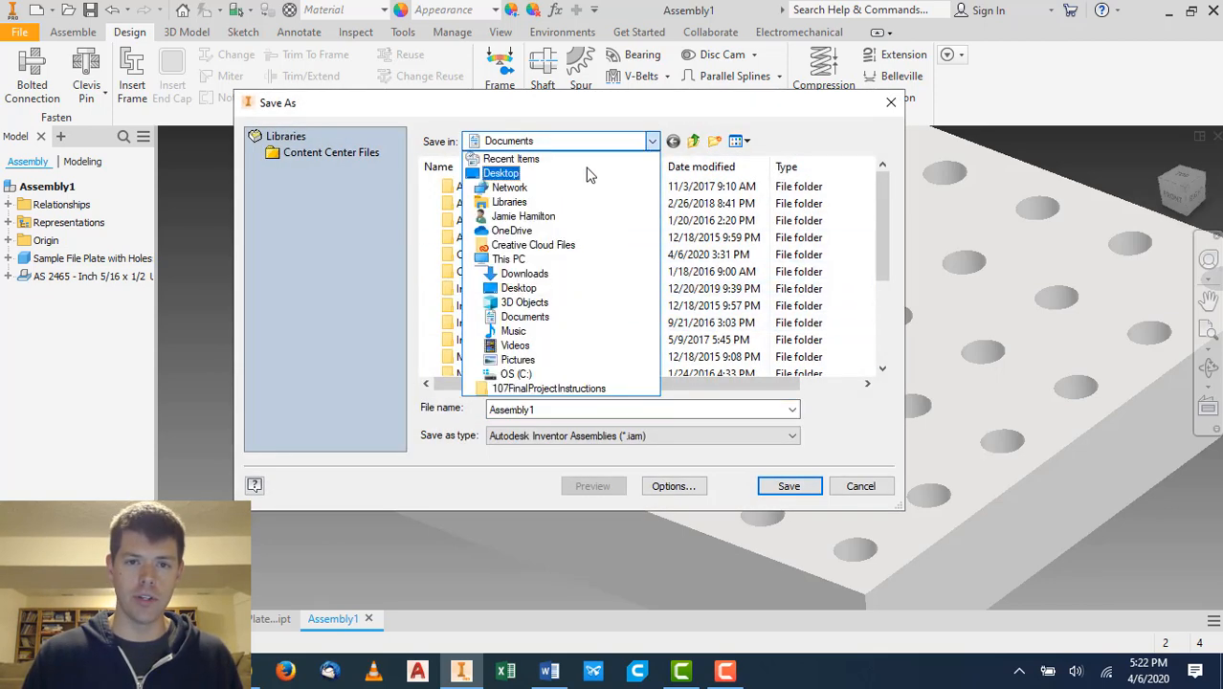
pyautogui.click(506, 169)
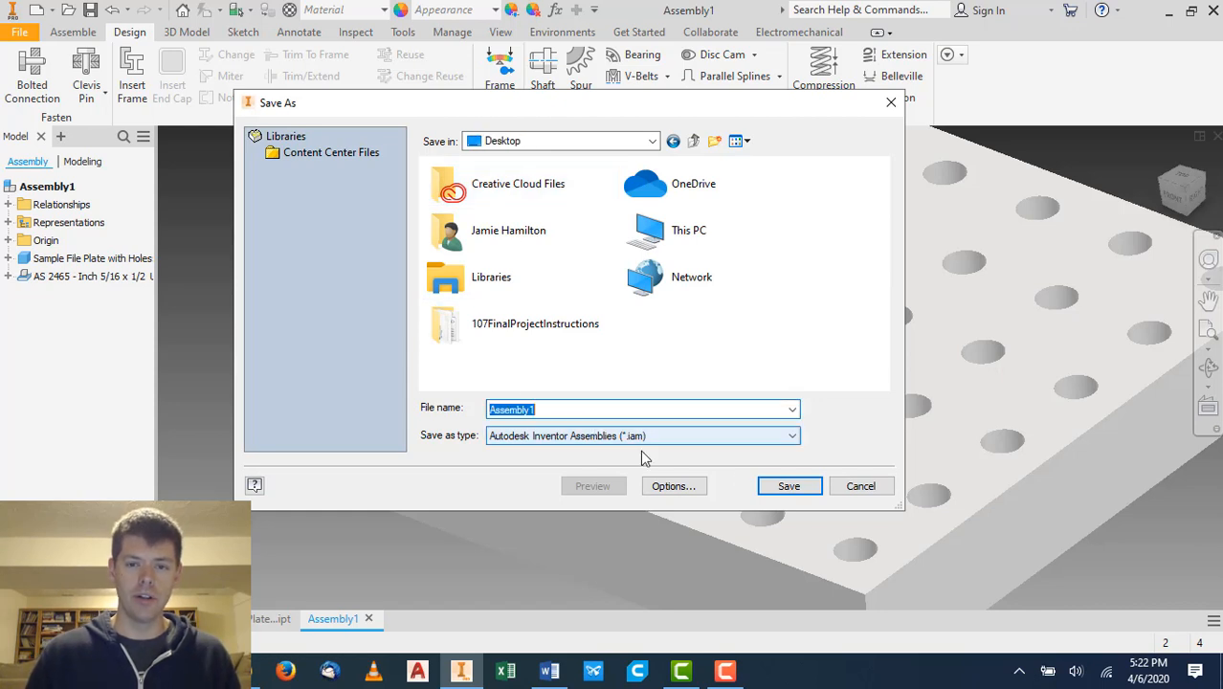
pyautogui.write('Pr')
pyautogui.press('BackSpace')
pyautogui.press('BackSpace')
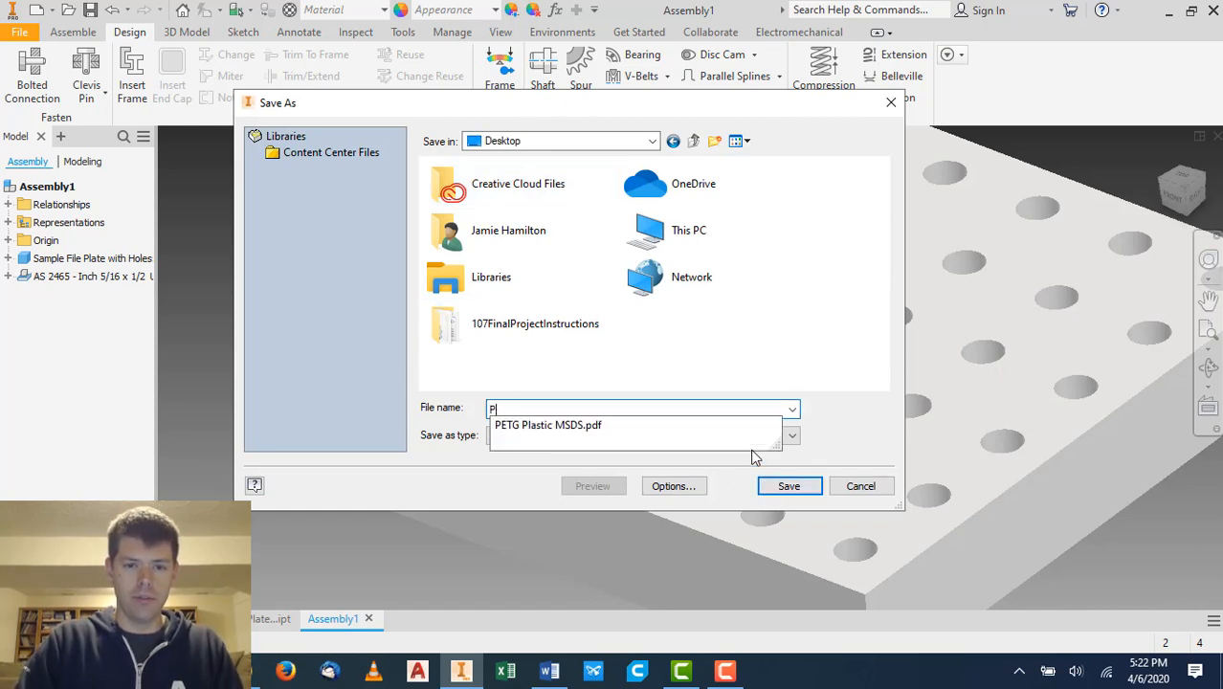
pyautogui.write('Week 12 Practice')
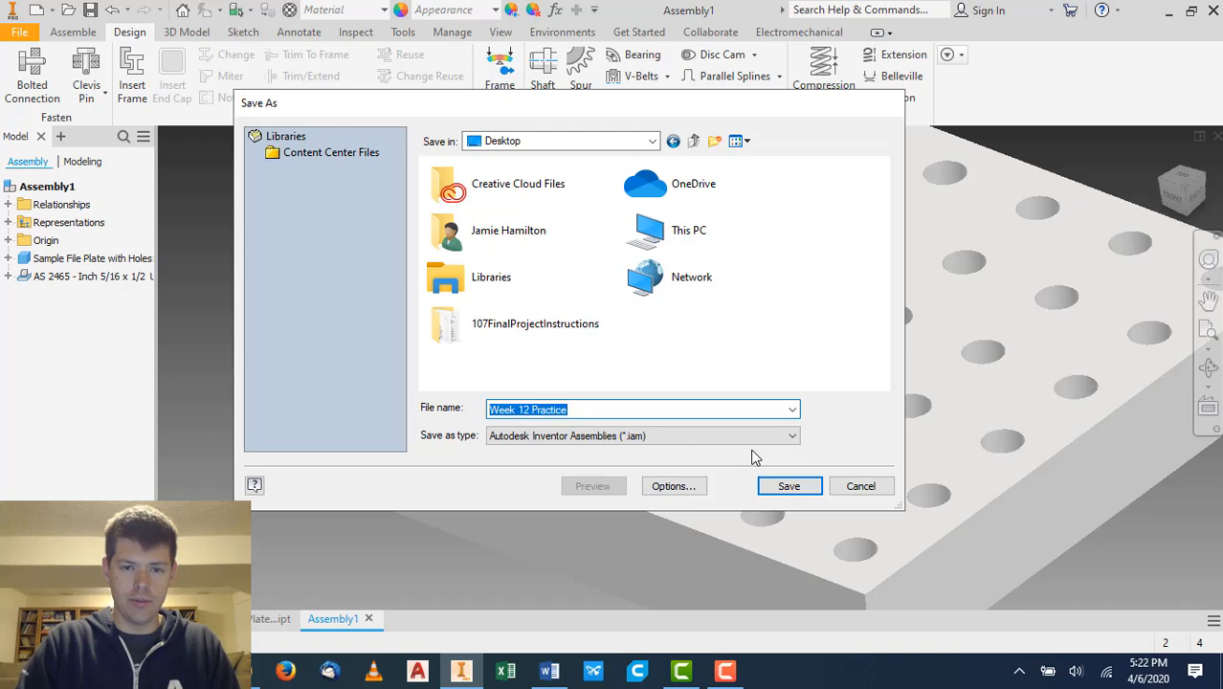
pyautogui.press('Return')
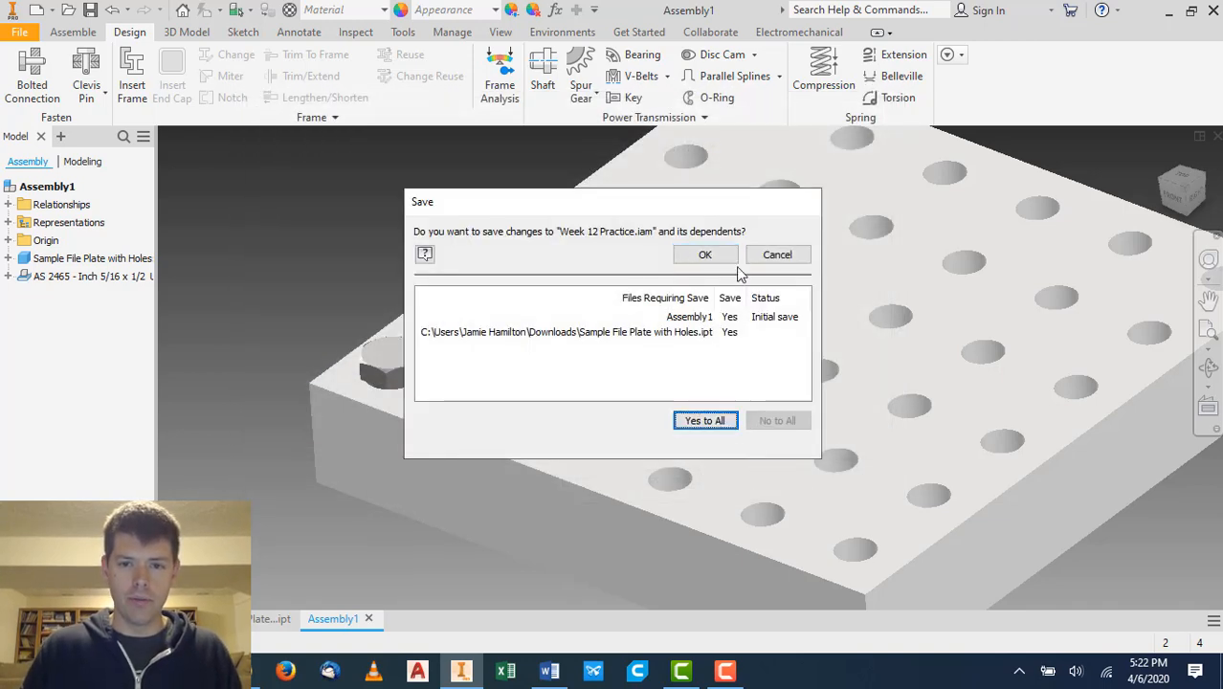
pyautogui.click(733, 260)
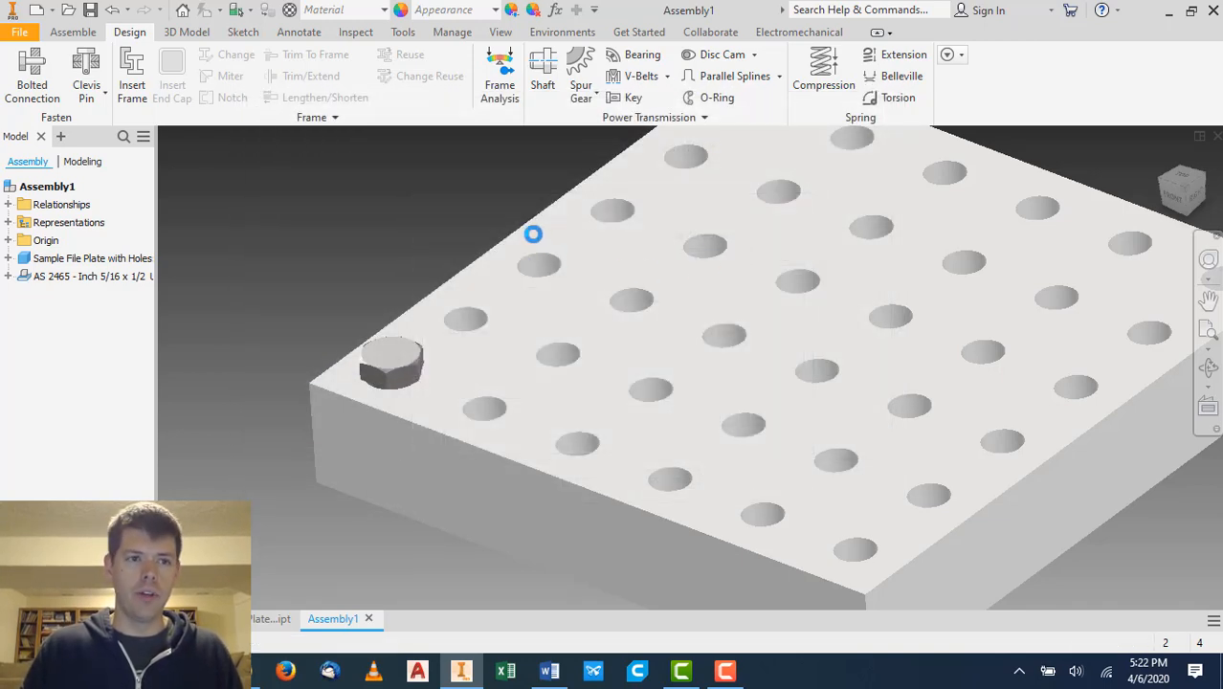
# Open the Bolted Connection generator clear of the plate and set the plate's top face as the start plane.
pyautogui.click(41, 69)
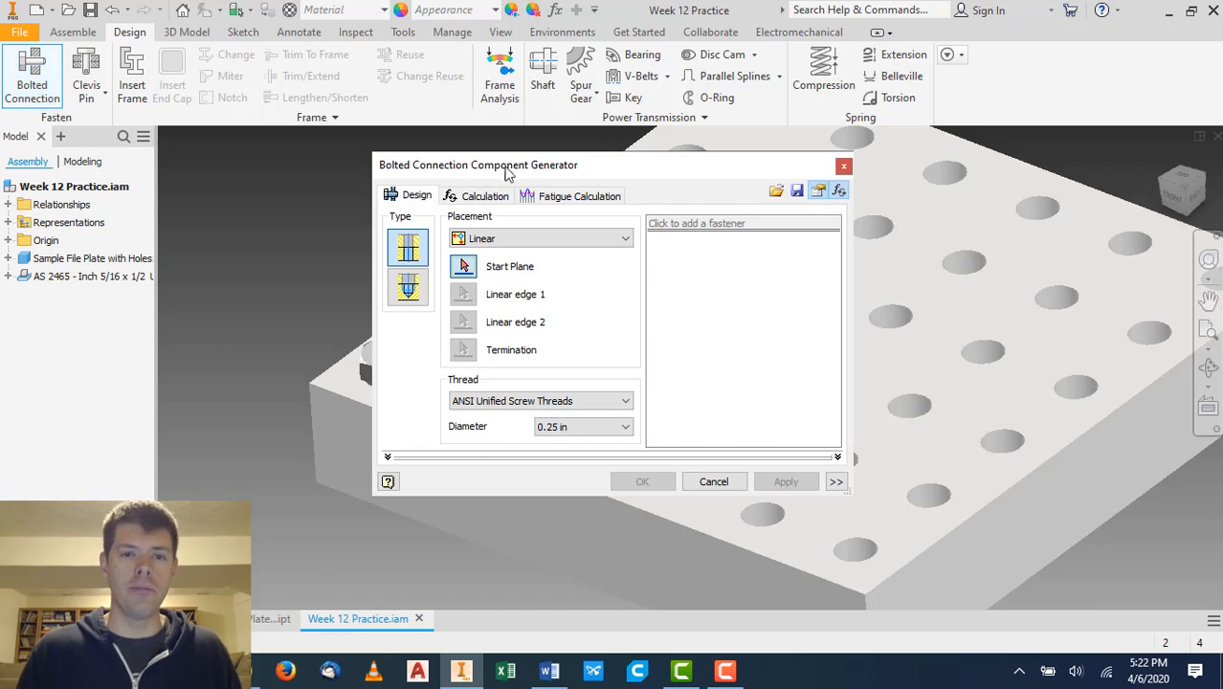
pyautogui.moveTo(503, 170); pyautogui.dragTo(160, 68)
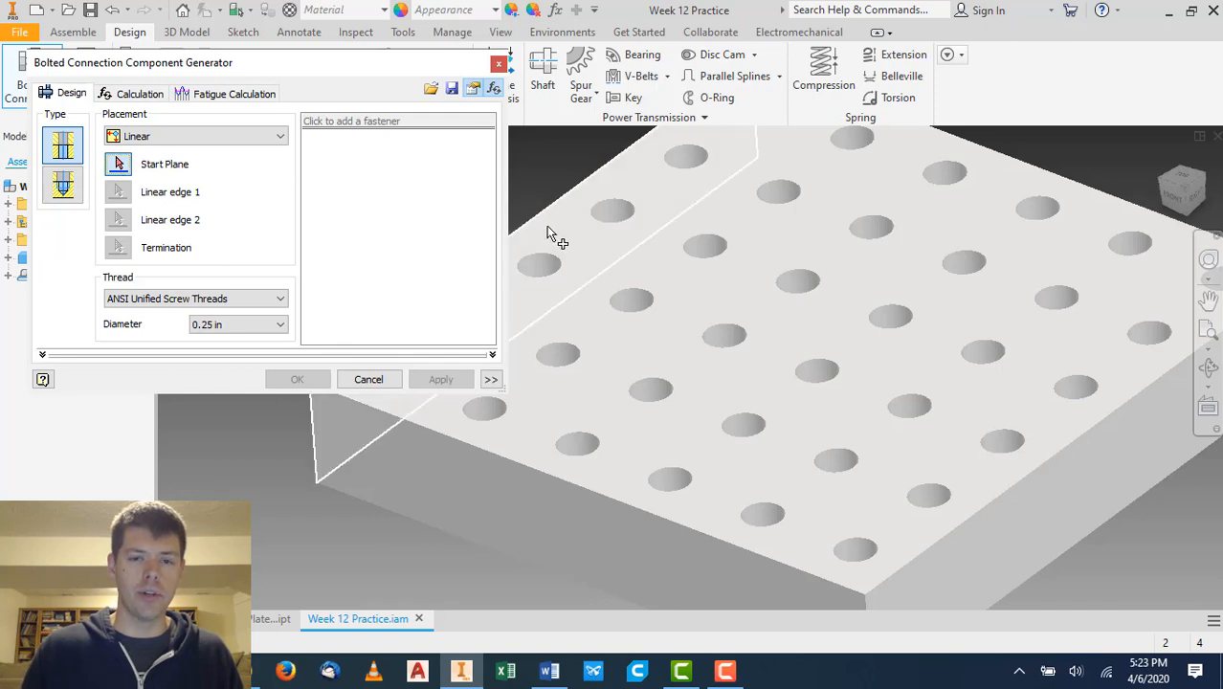
pyautogui.click(575, 305)
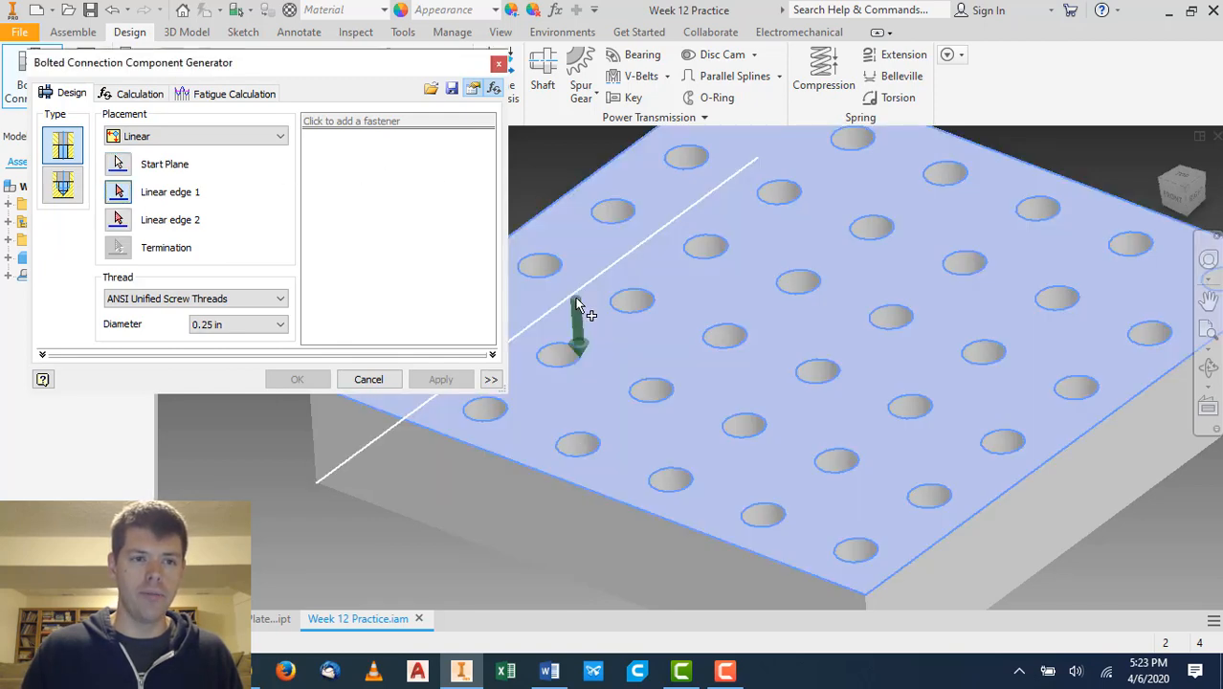
pyautogui.scroll(-3, 724, 294)
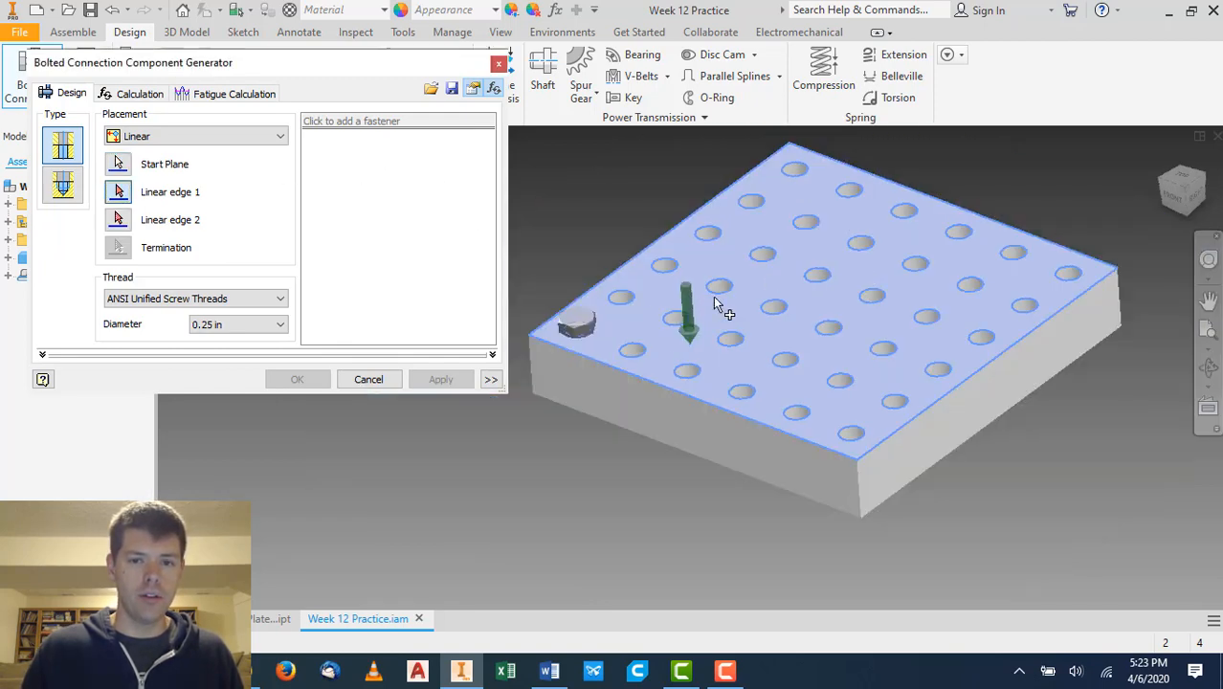
pyautogui.scroll(4, 668, 356)
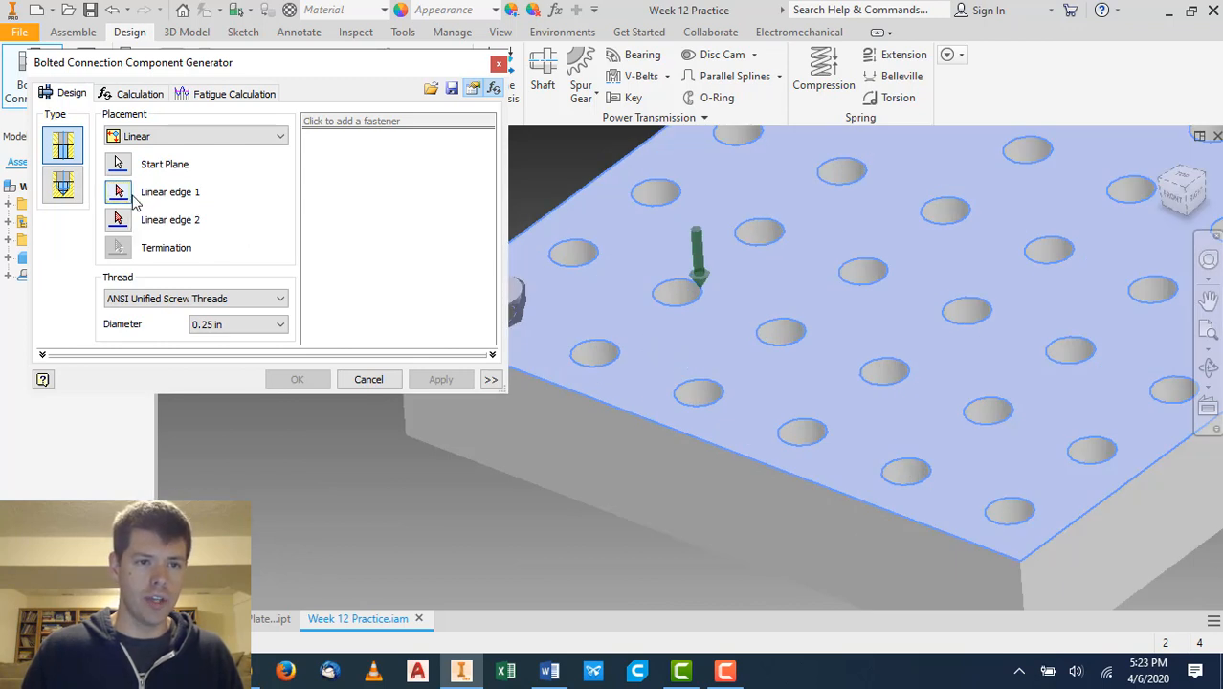
# Switch the bolt placement to Concentric and use an interior plate hole as the circular reference.
pyautogui.moveTo(359, 69); pyautogui.dragTo(352, 32)
pyautogui.click(265, 98)
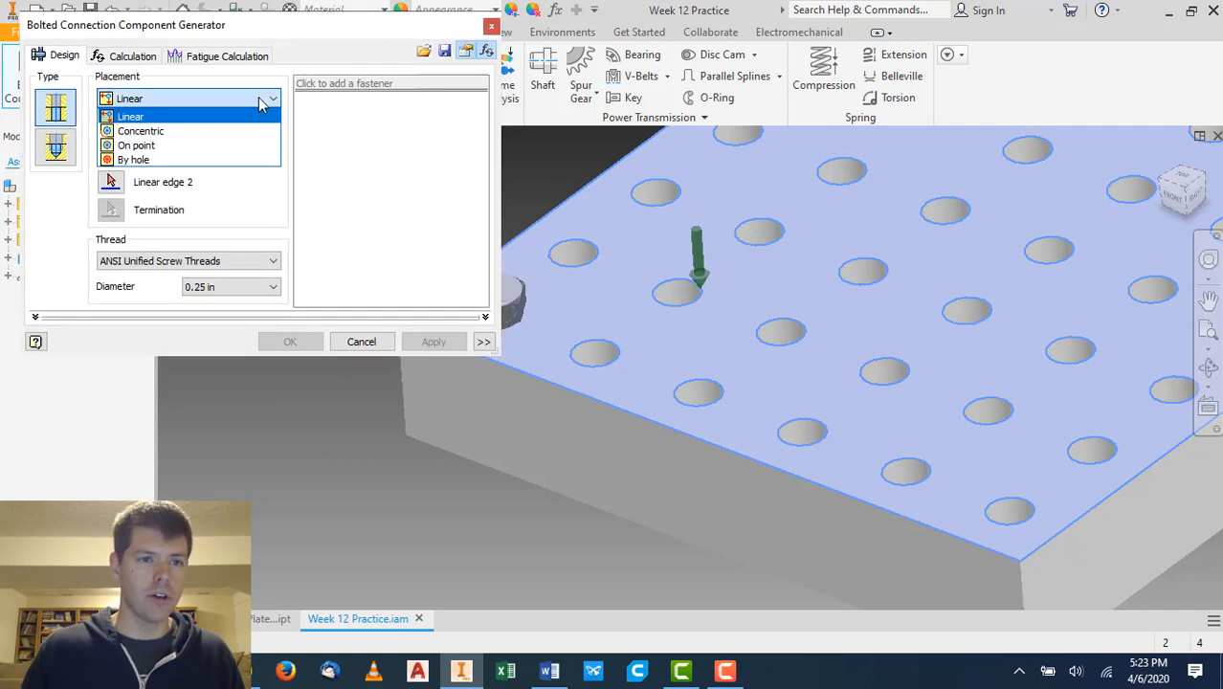
pyautogui.click(144, 132)
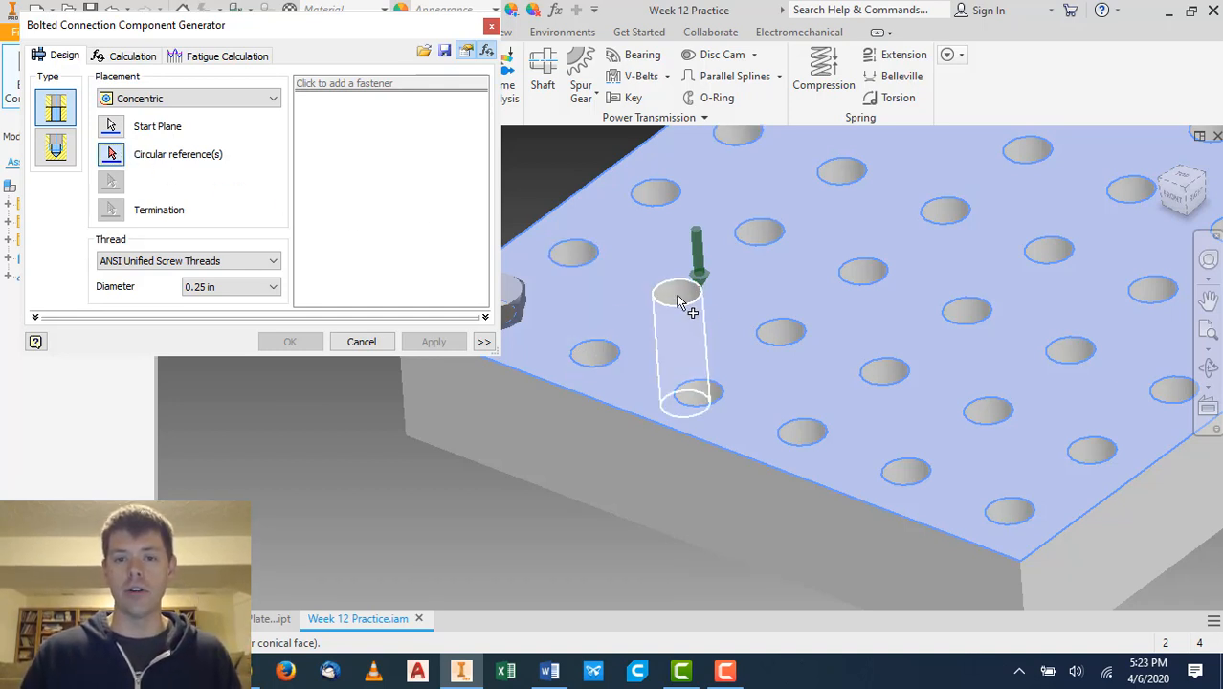
pyautogui.click(804, 349)
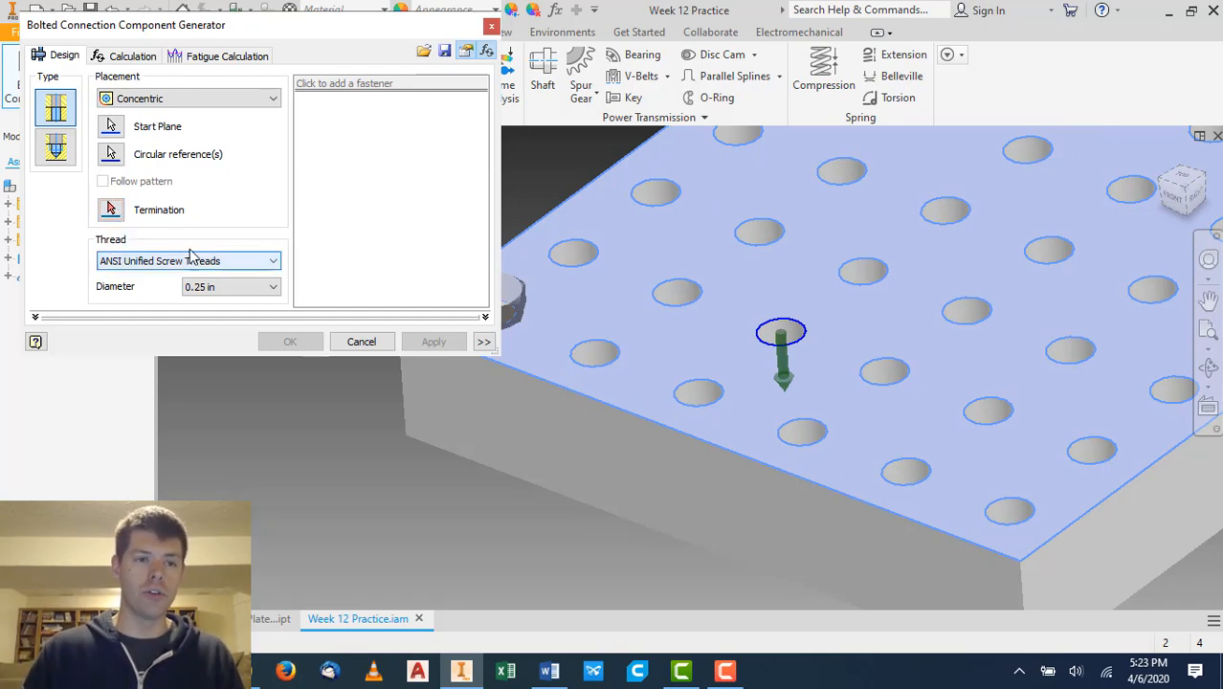
# Set the underside of the plate as the bolted connection's termination.
pyautogui.keyDown('shift'); pyautogui.moveTo(649, 368); pyautogui.dragTo(682, 323, button='middle'); pyautogui.keyUp('shift')
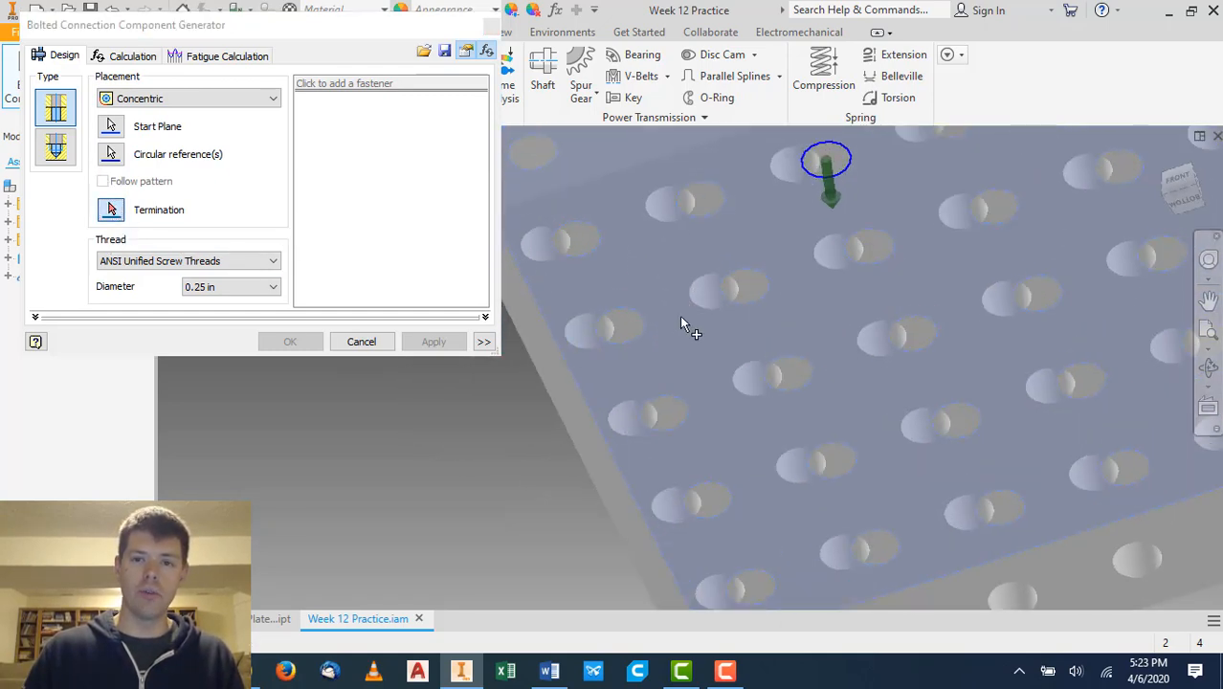
pyautogui.click(830, 264)
pyautogui.keyDown('shift'); pyautogui.moveTo(852, 224); pyautogui.dragTo(823, 280, button='middle'); pyautogui.keyUp('shift')
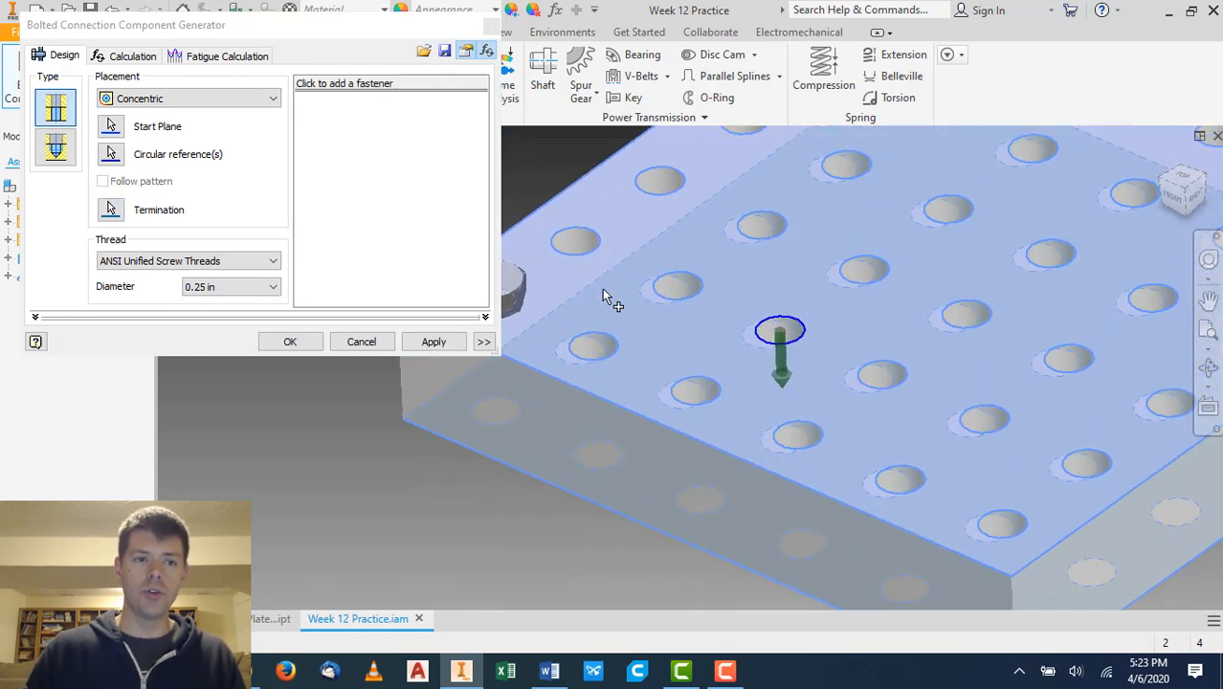
# Keep ANSI Unified Screw Threads and set the bolt diameter to 0.375 in.
pyautogui.click(210, 267)
pyautogui.click(216, 277)
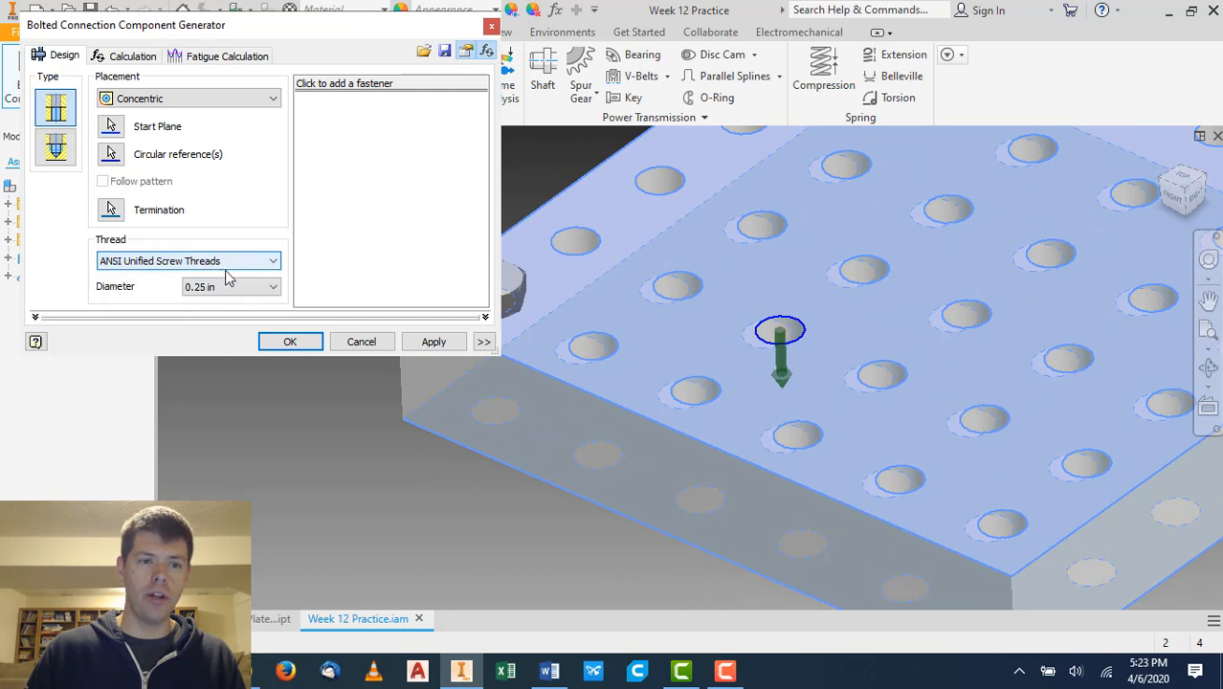
pyautogui.click(230, 287)
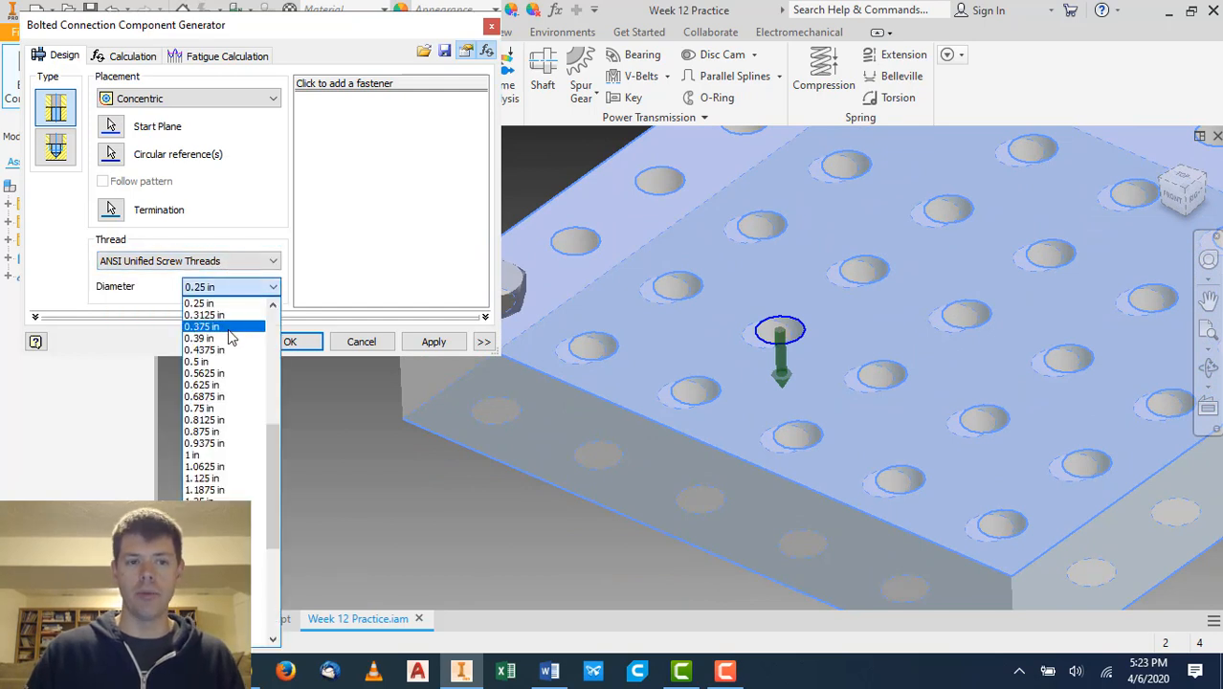
pyautogui.click(234, 327)
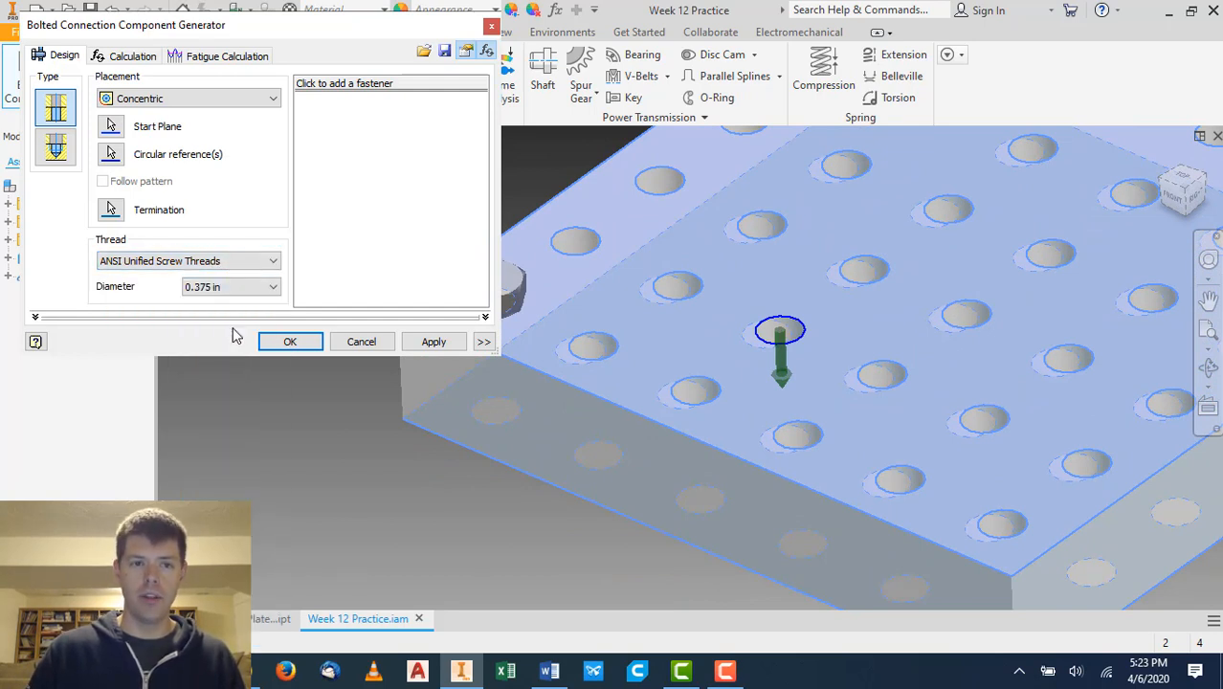
# Add a Hex Bolt - Inch fastener from the Hex Head Bolts category to the bolted connection.
pyautogui.click(389, 88)
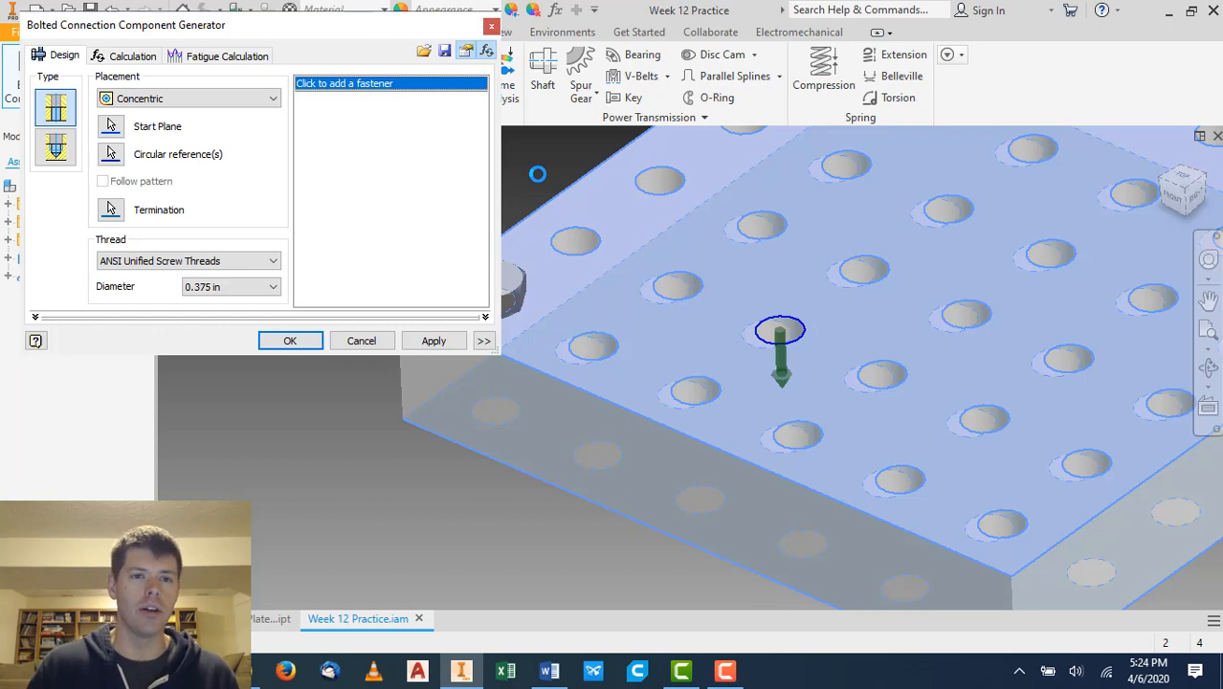
pyautogui.moveTo(417, 27); pyautogui.dragTo(448, 92)
pyautogui.click(433, 151)
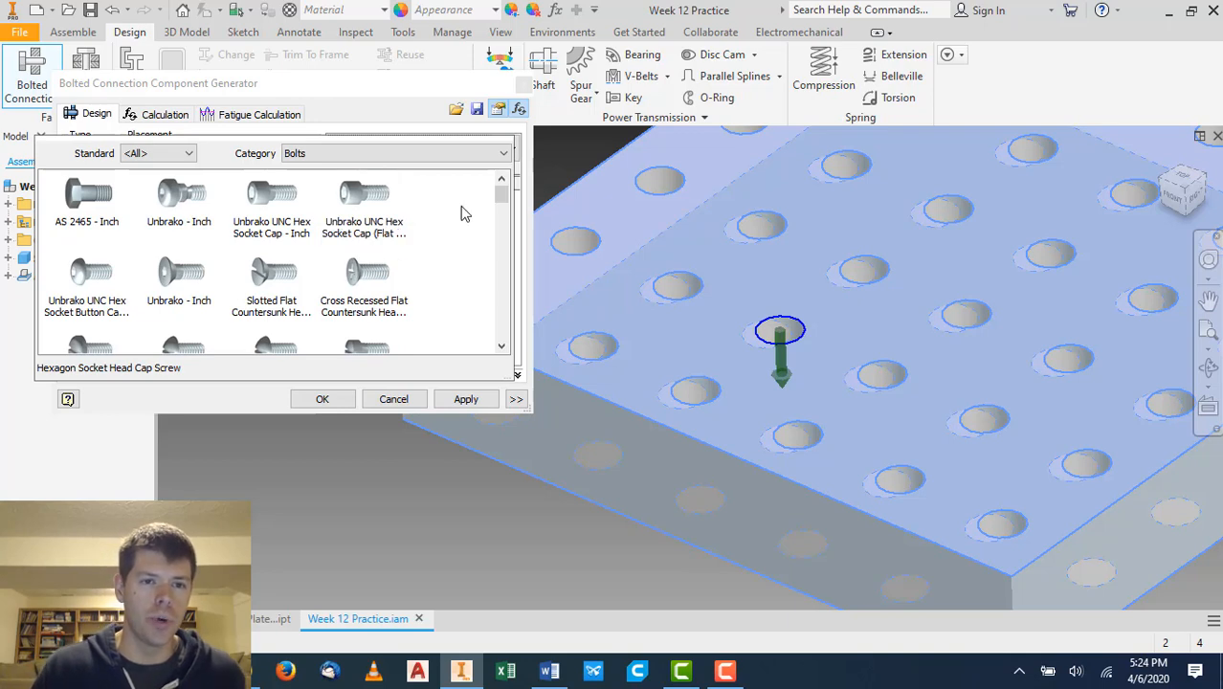
pyautogui.scroll(-2, 500, 196)
pyautogui.scroll(2, 500, 196)
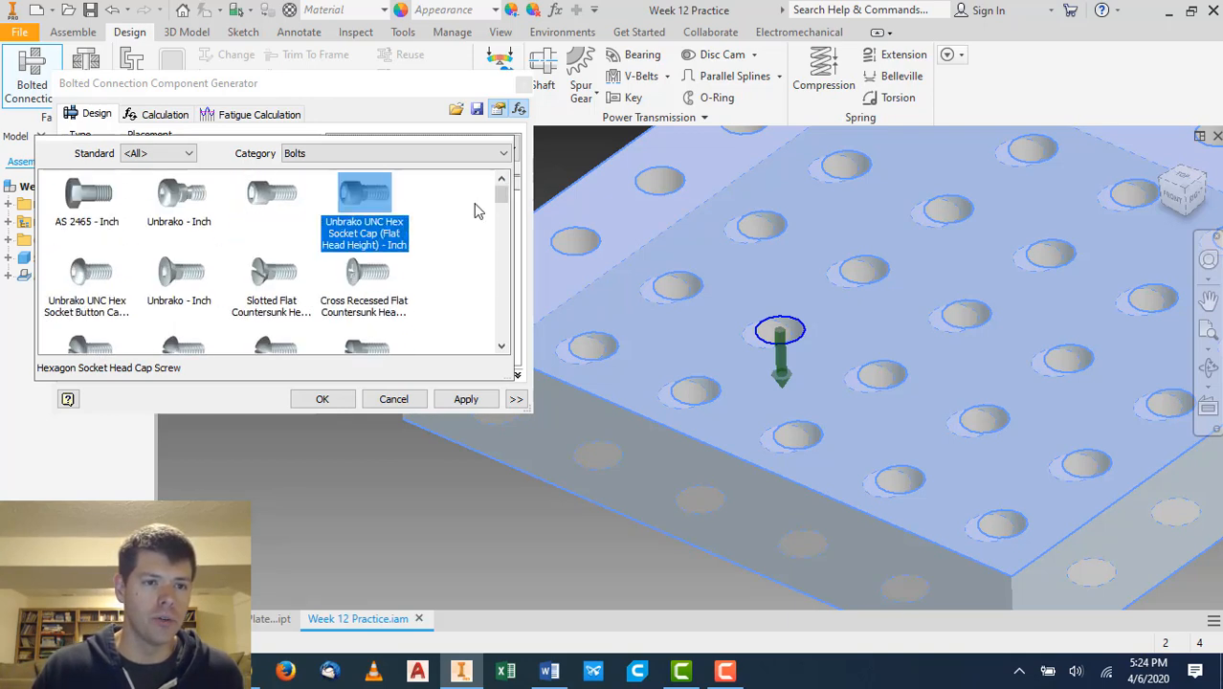
pyautogui.click(493, 154)
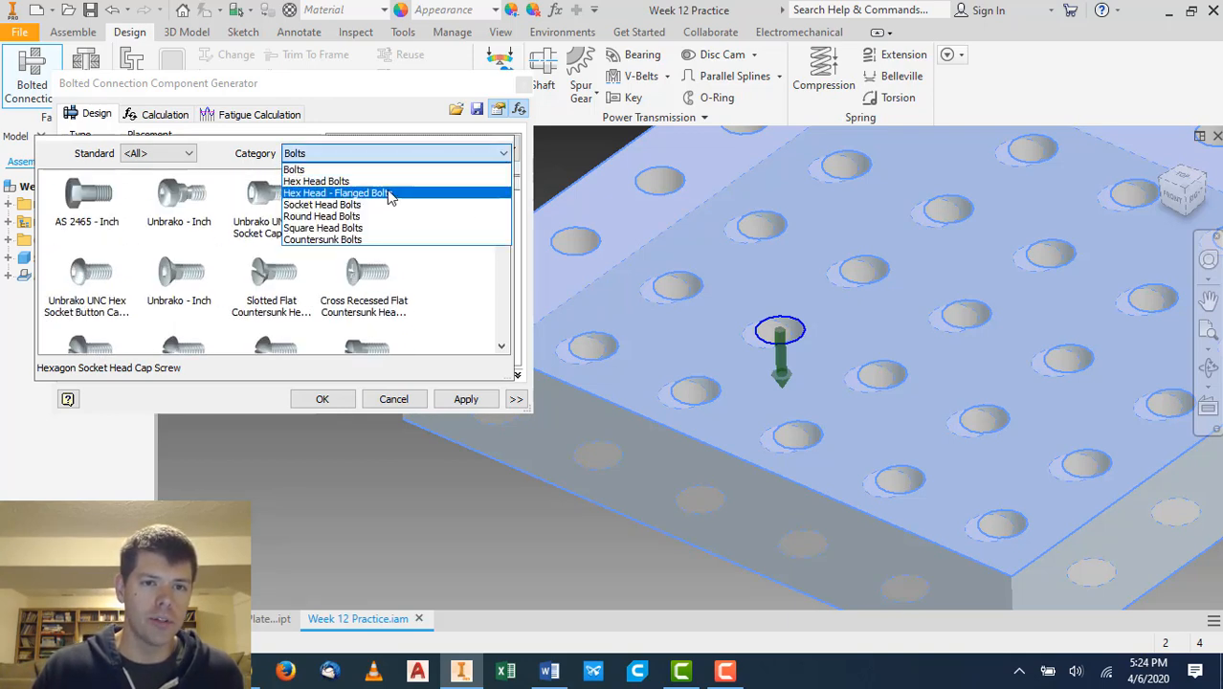
pyautogui.click(376, 182)
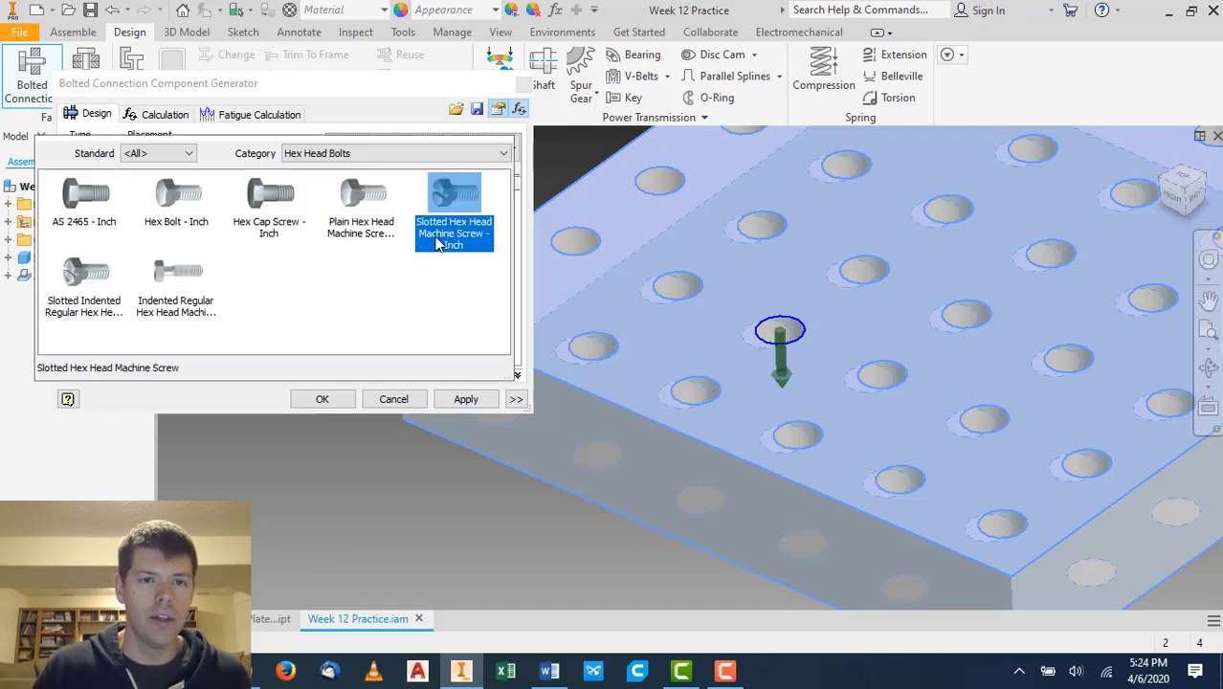
pyautogui.click(189, 215)
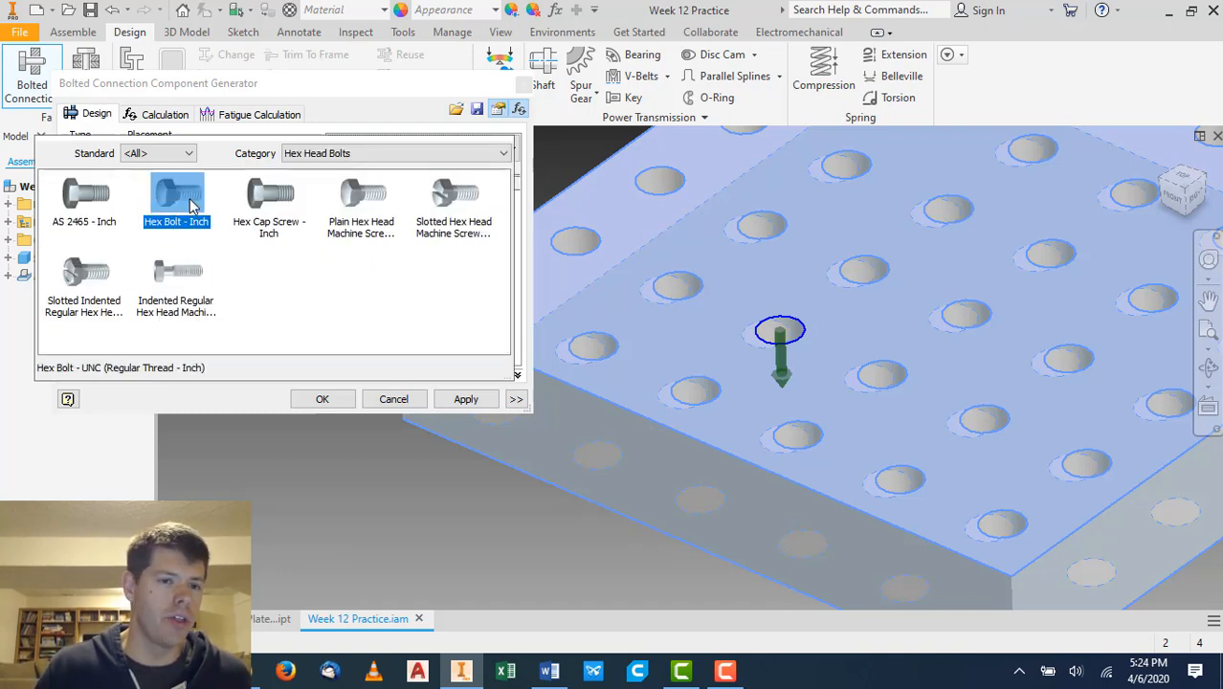
pyautogui.click(190, 198)
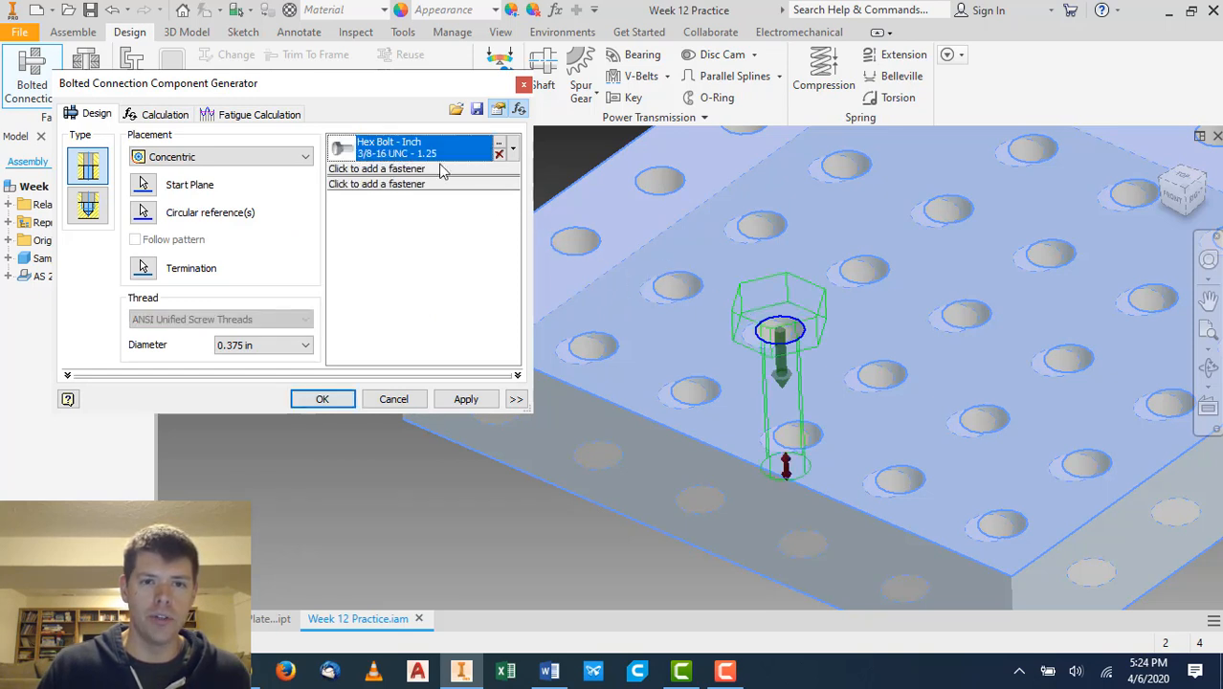
# Review the alternative hex head bolts and the bolt's UNC and UNF thread table without changing the fastener.
pyautogui.click(514, 150)
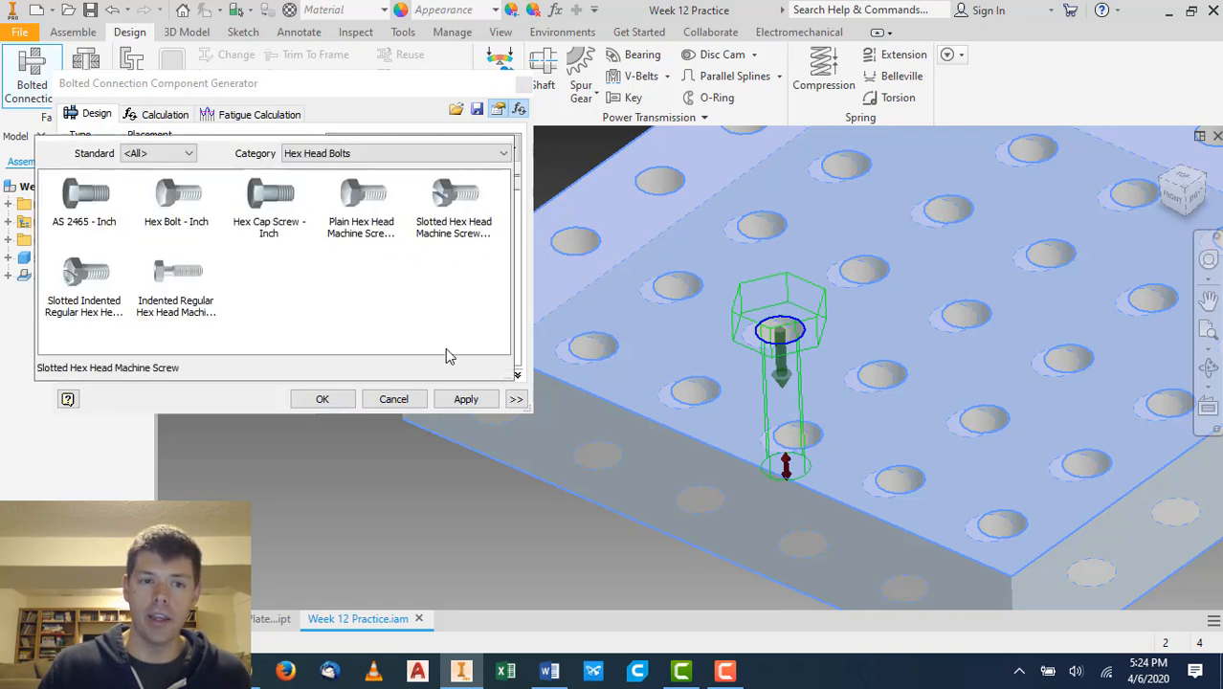
pyautogui.click(393, 400)
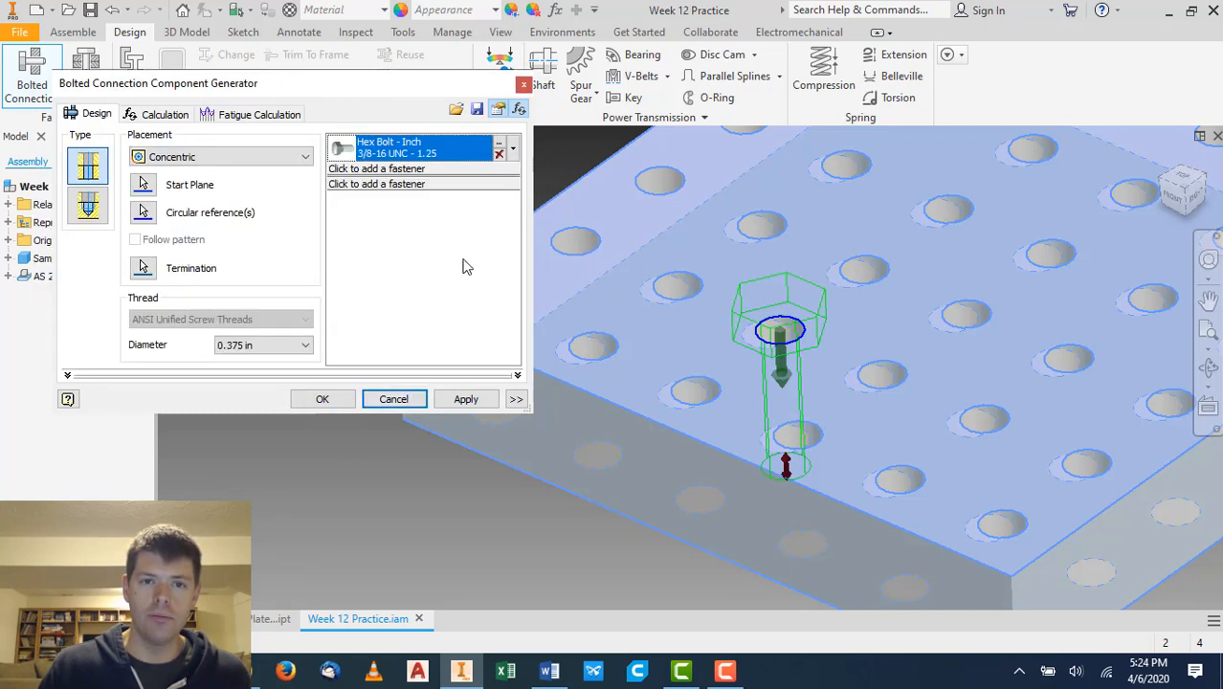
pyautogui.click(500, 144)
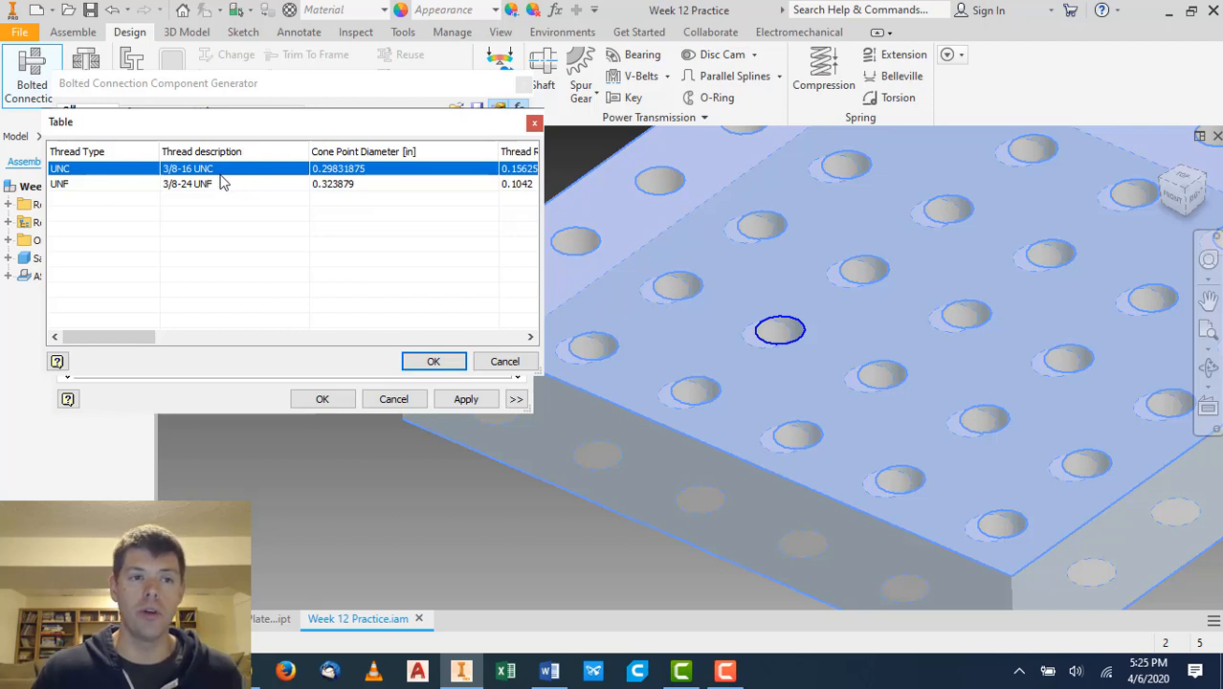
pyautogui.moveTo(149, 337); pyautogui.dragTo(224, 339)
pyautogui.click(515, 366)
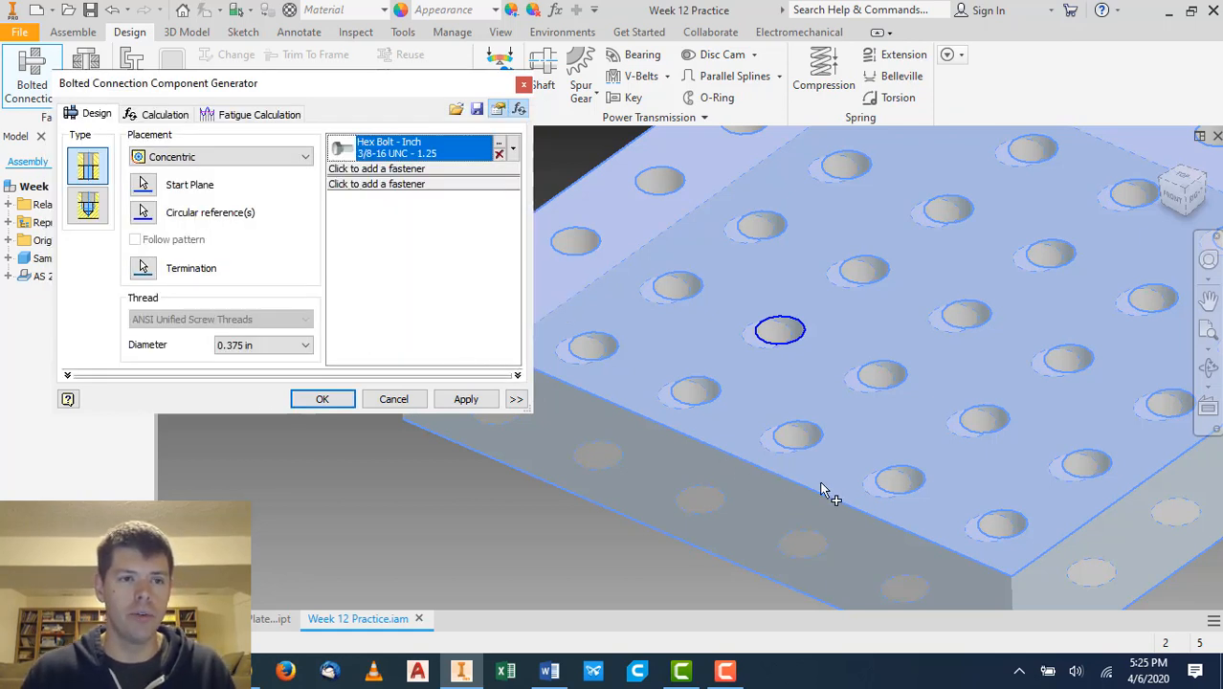
# Inspect the chosen hole from another angle and expand the generator to show its Templates Library.
pyautogui.keyDown('shift'); pyautogui.moveTo(828, 479); pyautogui.dragTo(866, 449, button='middle'); pyautogui.keyUp('shift')
pyautogui.keyDown('shift'); pyautogui.moveTo(825, 387); pyautogui.dragTo(842, 336, button='middle'); pyautogui.keyUp('shift')
pyautogui.scroll(2, 833, 336)
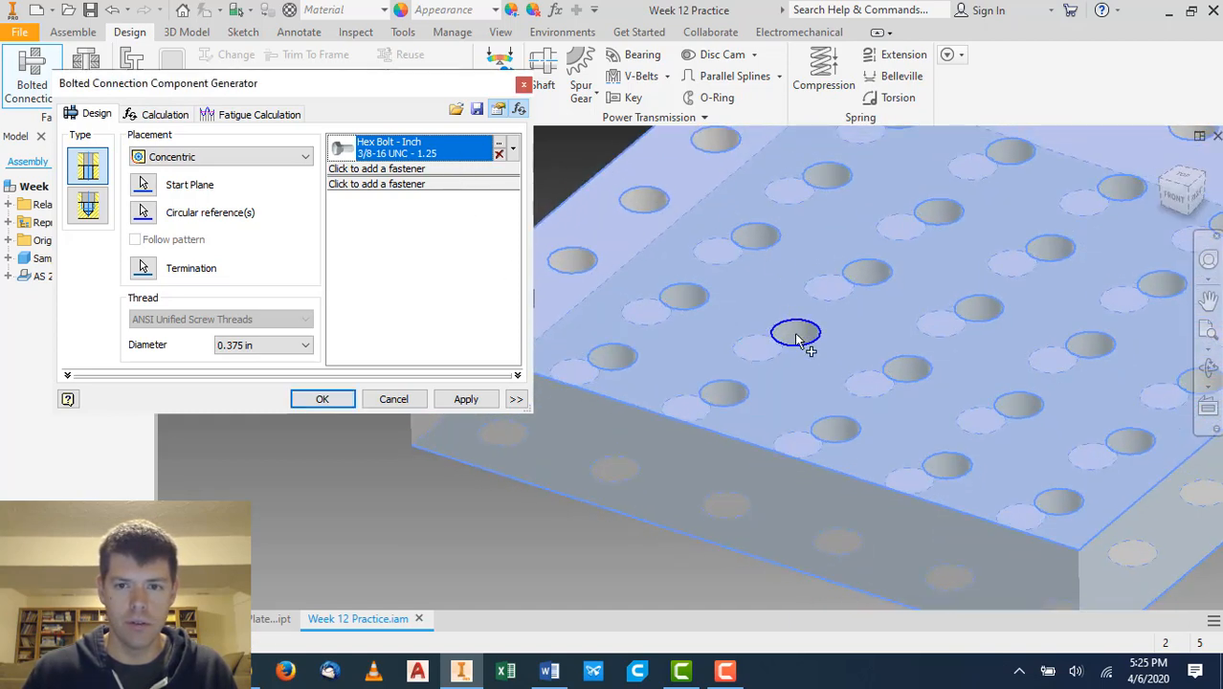
pyautogui.click(516, 399)
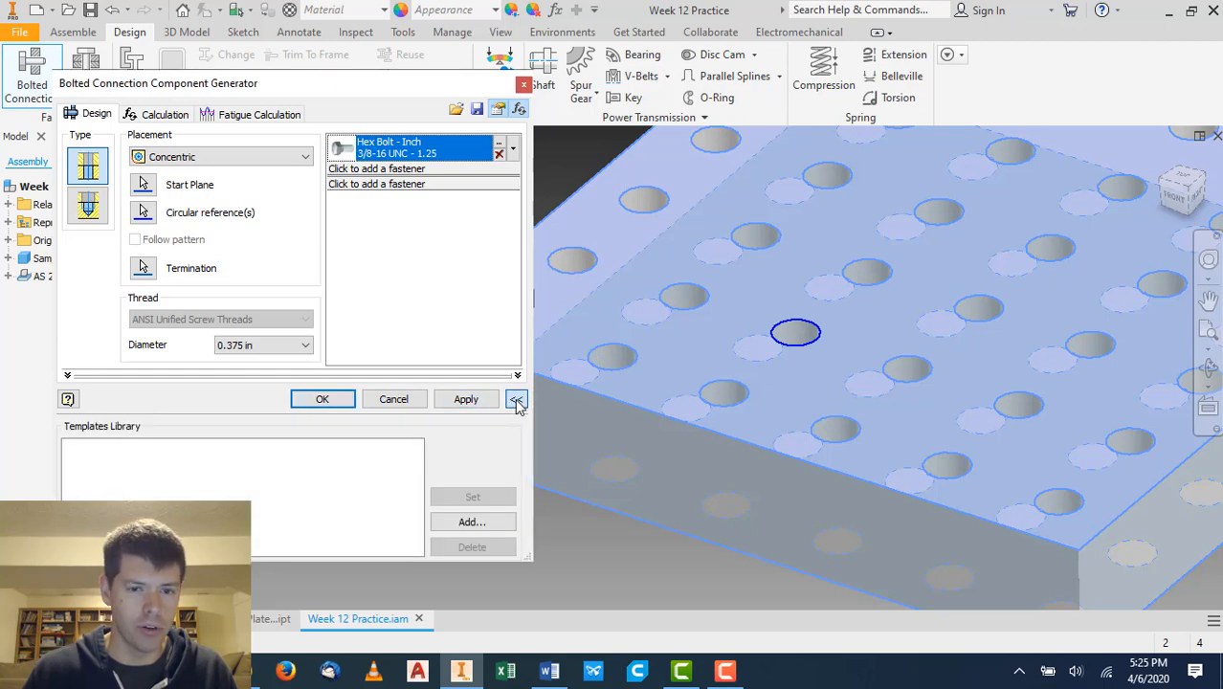
pyautogui.click(515, 399)
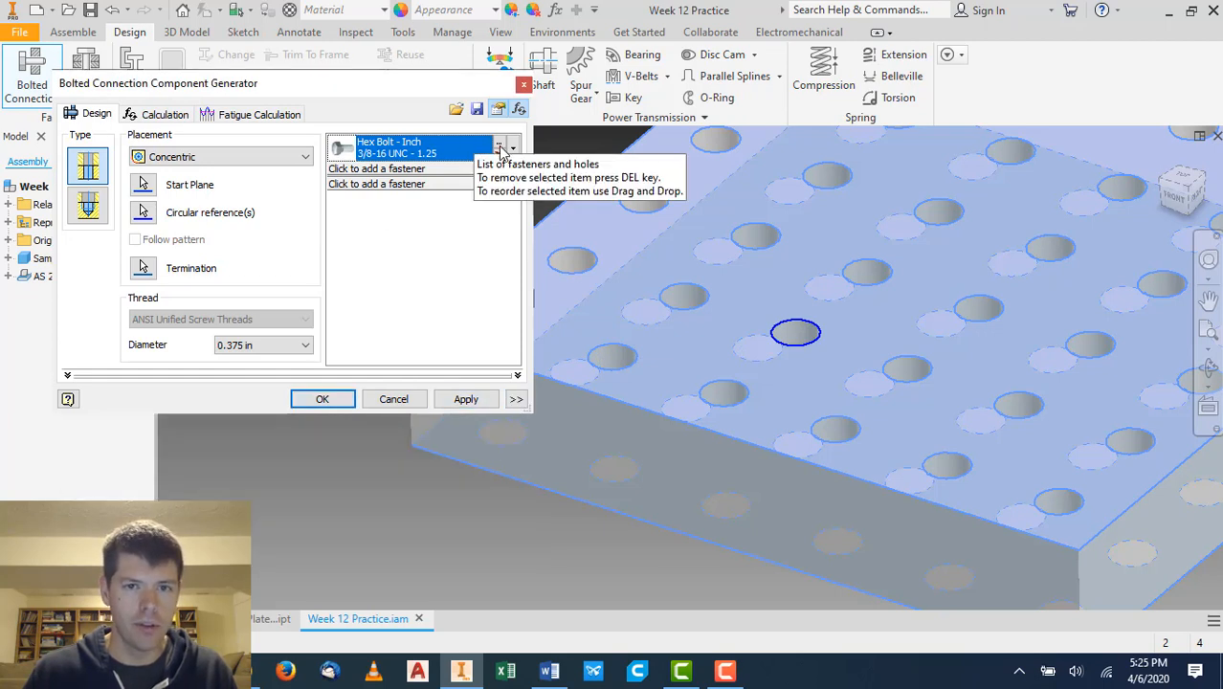
pyautogui.click(440, 169)
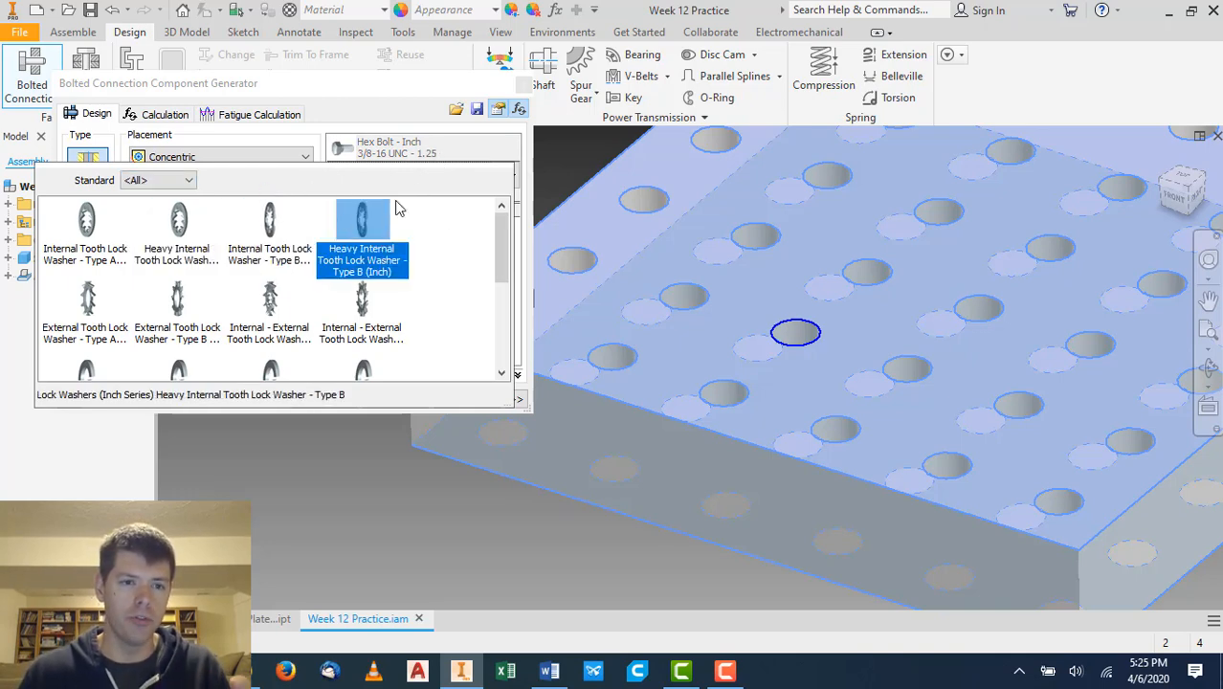
pyautogui.scroll(-5, 427, 260)
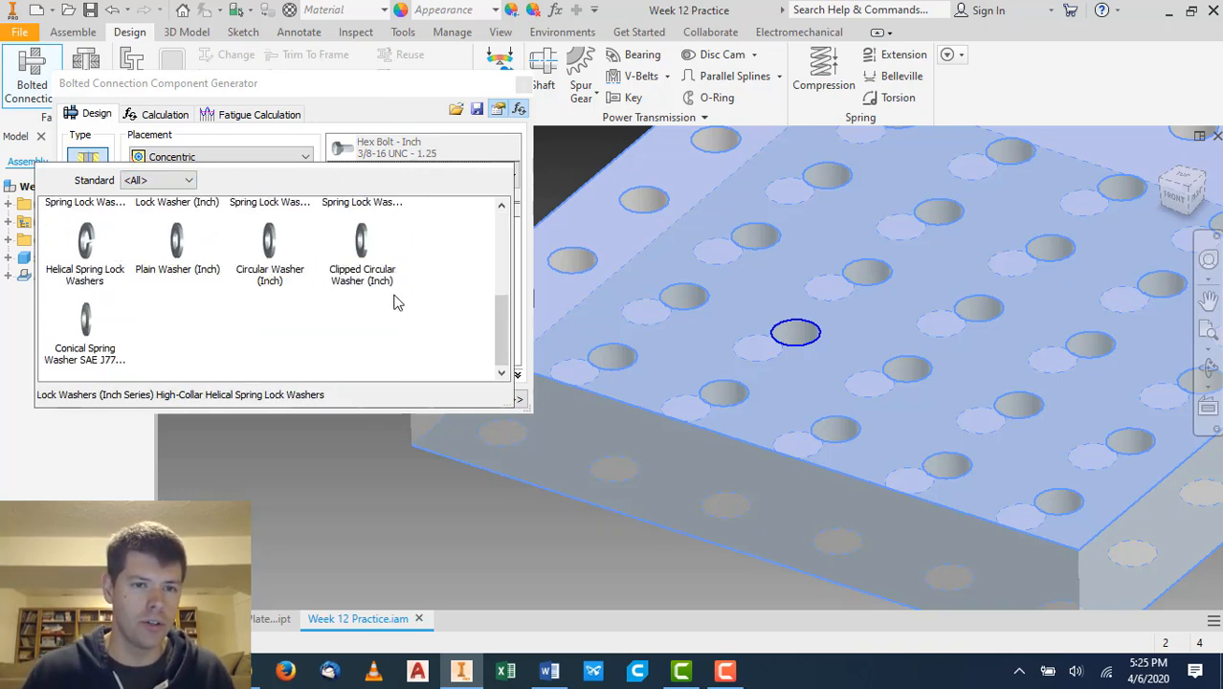
pyautogui.click(270, 250)
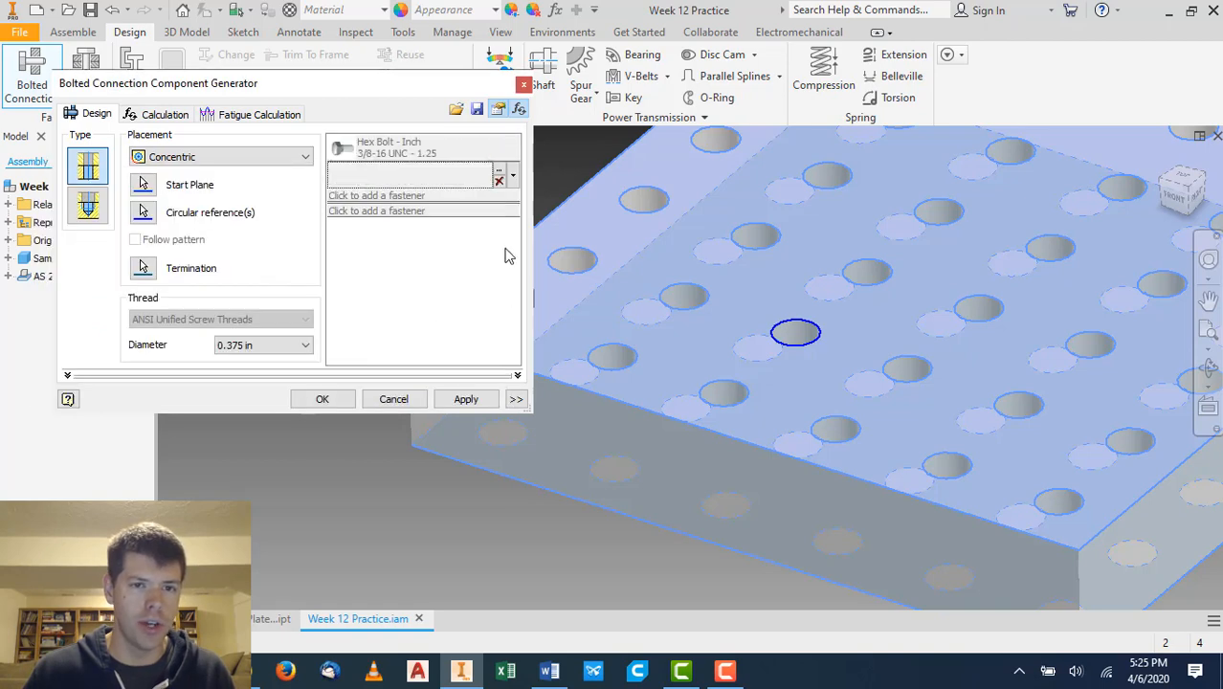
pyautogui.scroll(-5, 770, 335)
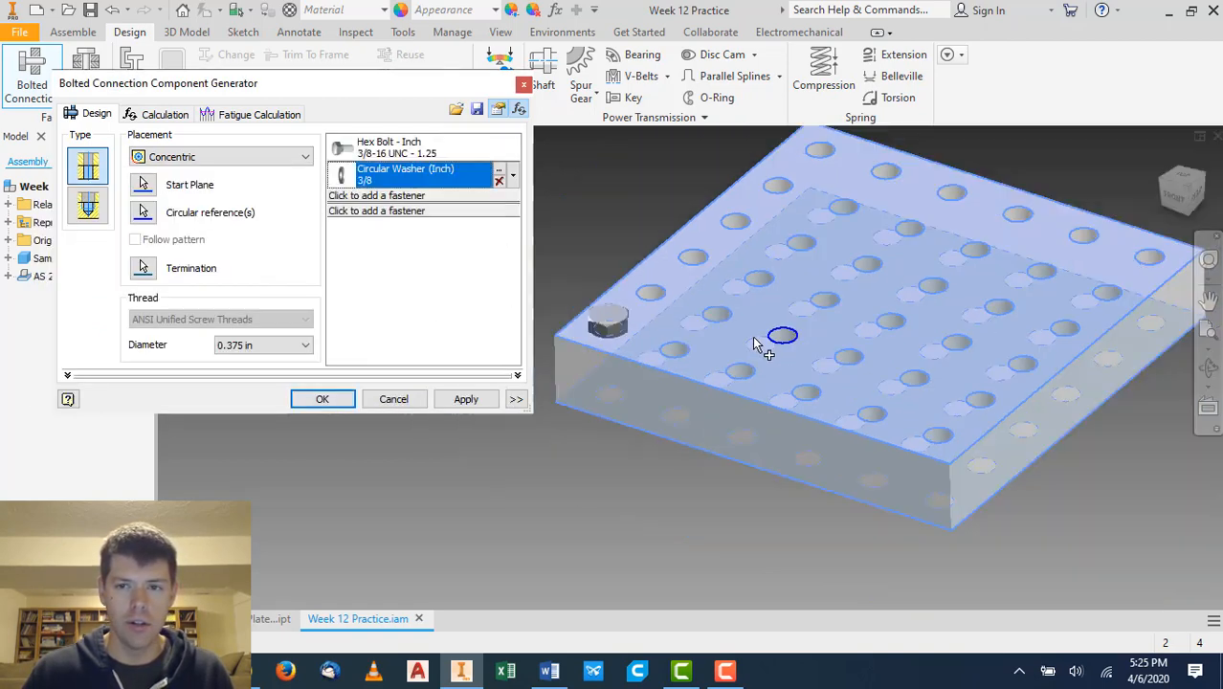
pyautogui.scroll(3, 881, 305)
pyautogui.scroll(-3, 874, 278)
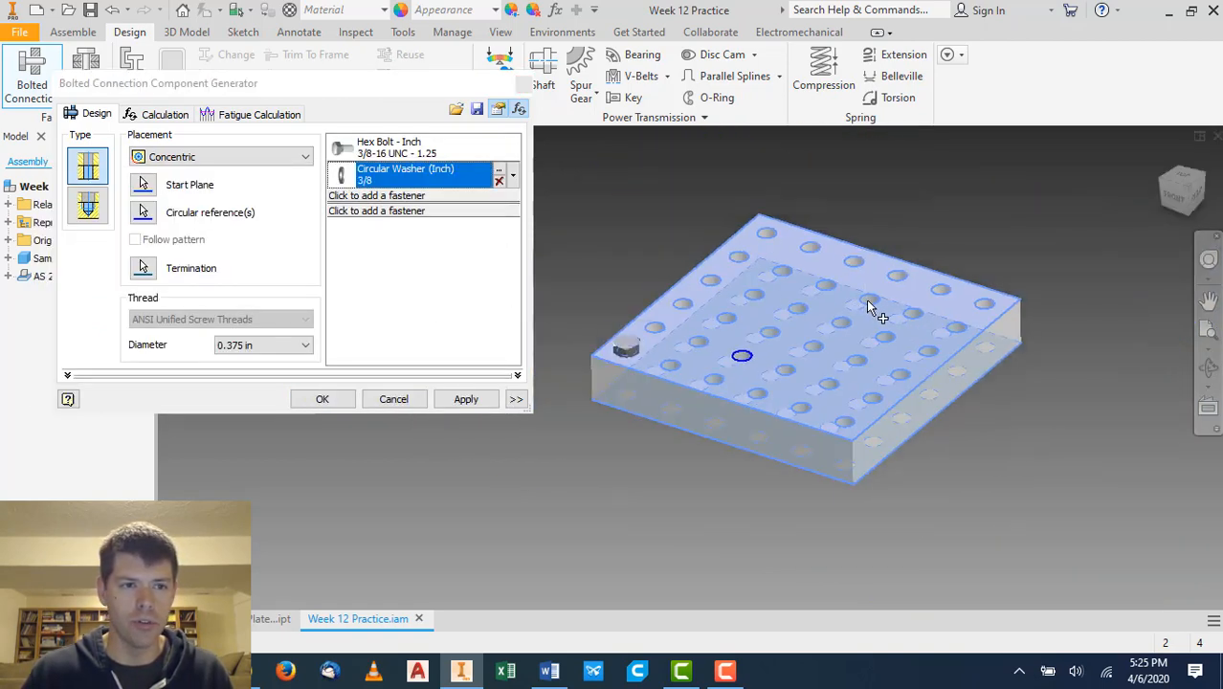
pyautogui.scroll(3, 862, 316)
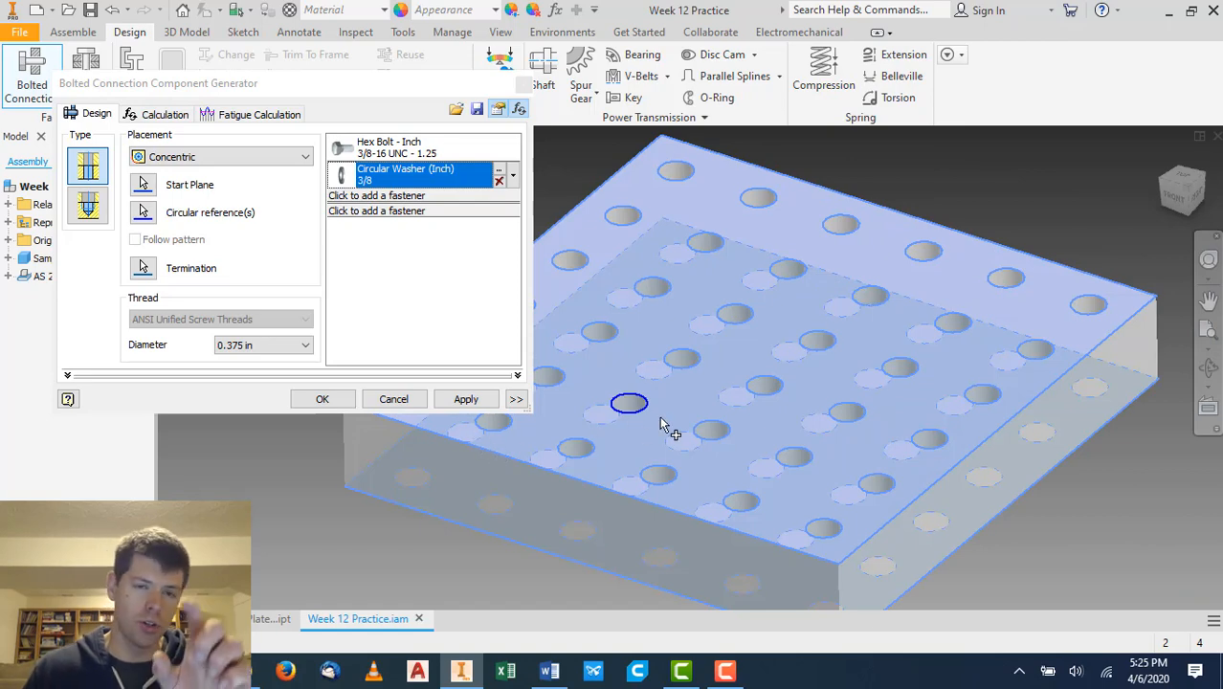
pyautogui.click(393, 399)
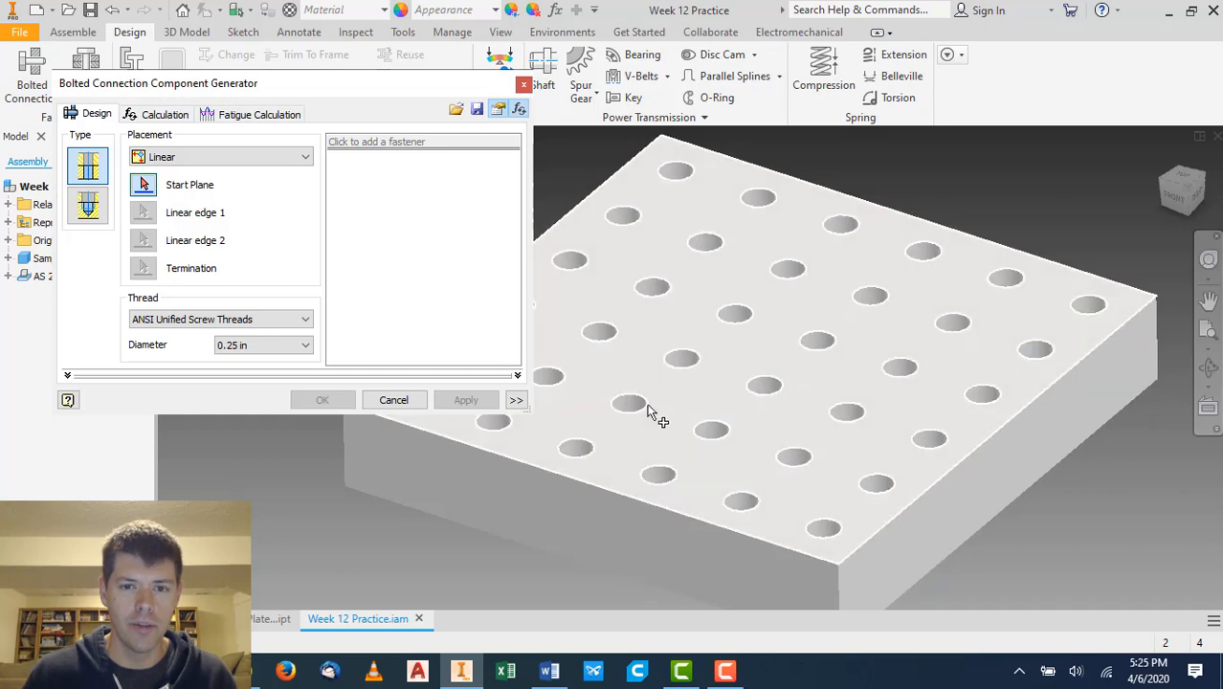
# Define a concentric bolted connection starting on the plate's top face, referencing one hole's edge and terminating on the bottom face.
pyautogui.click(271, 156)
pyautogui.click(173, 186)
pyautogui.click(710, 407)
pyautogui.keyDown('shift'); pyautogui.moveTo(710, 407); pyautogui.dragTo(710, 375, button='middle'); pyautogui.keyUp('shift')
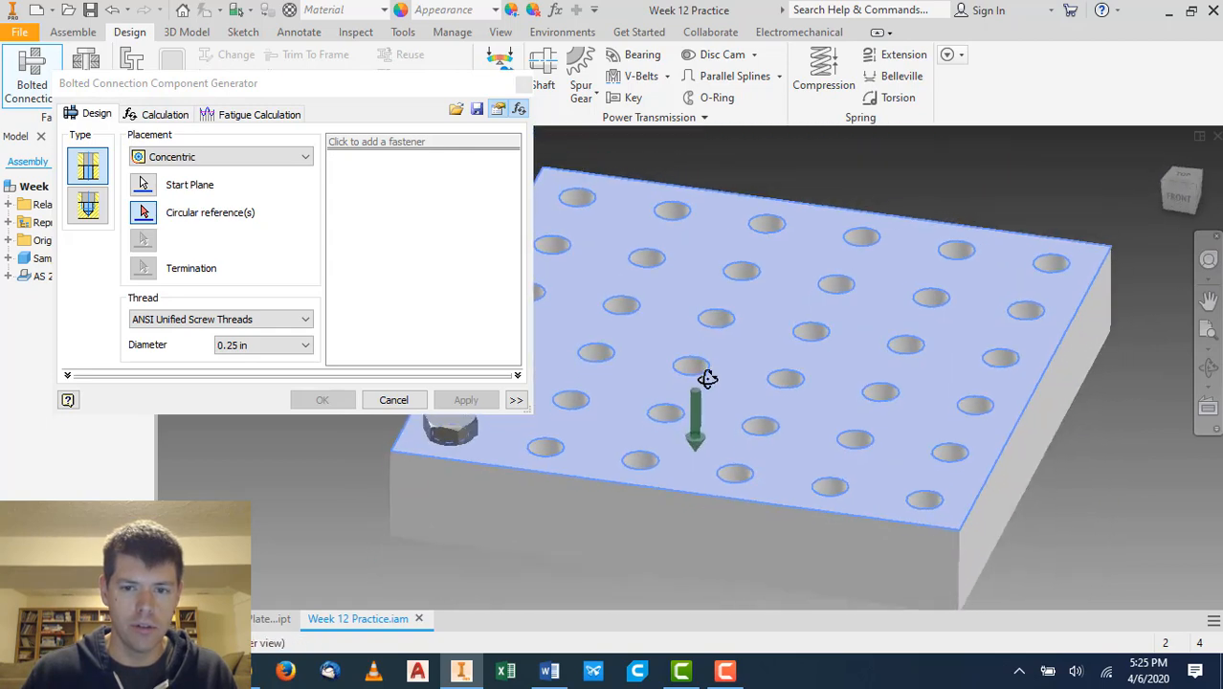
pyautogui.click(665, 414)
pyautogui.keyDown('shift'); pyautogui.moveTo(701, 436); pyautogui.dragTo(746, 314, button='middle'); pyautogui.keyUp('shift')
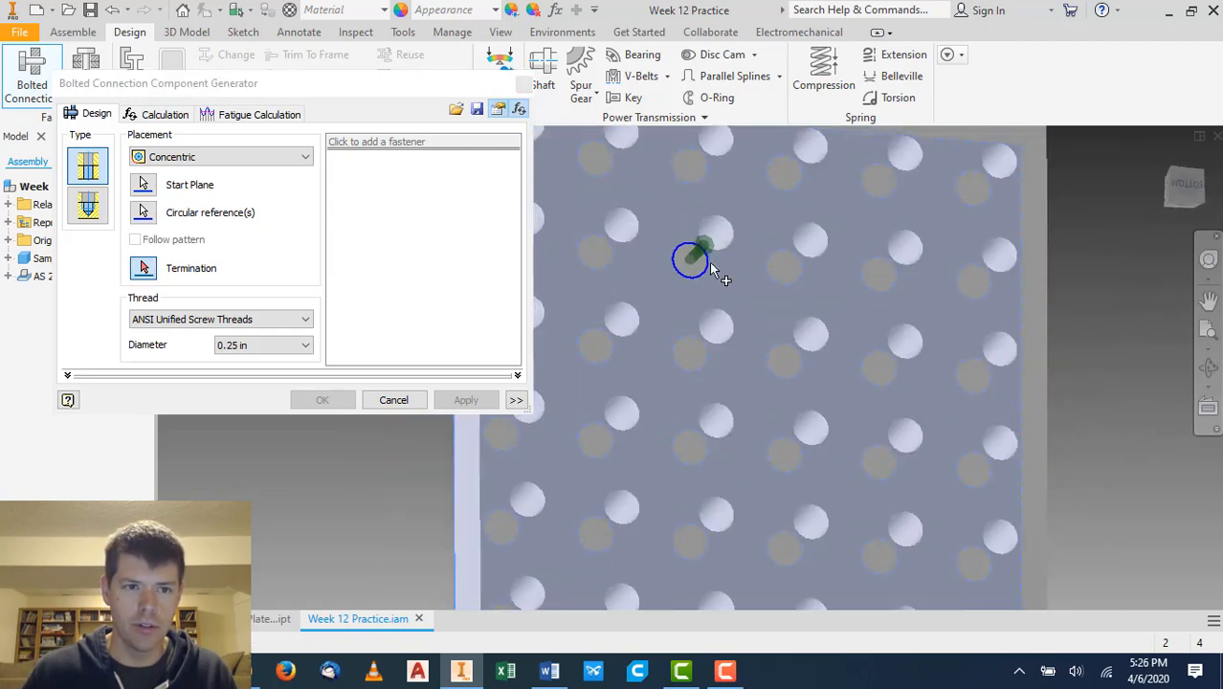
pyautogui.click(756, 299)
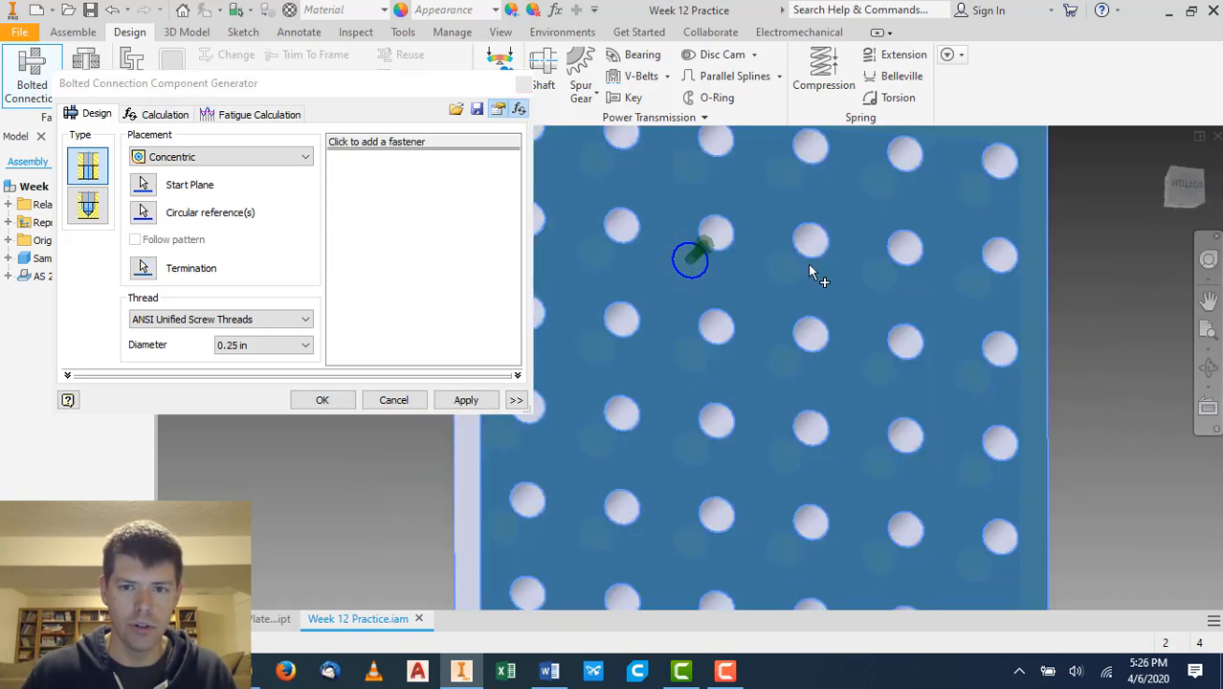
# Add a Hex Bolt - Inch from the Hex Head Bolts category as the first fastener of the connection.
pyautogui.keyDown('shift'); pyautogui.moveTo(808, 264); pyautogui.dragTo(667, 319, button='middle'); pyautogui.keyUp('shift')
pyautogui.click(375, 144)
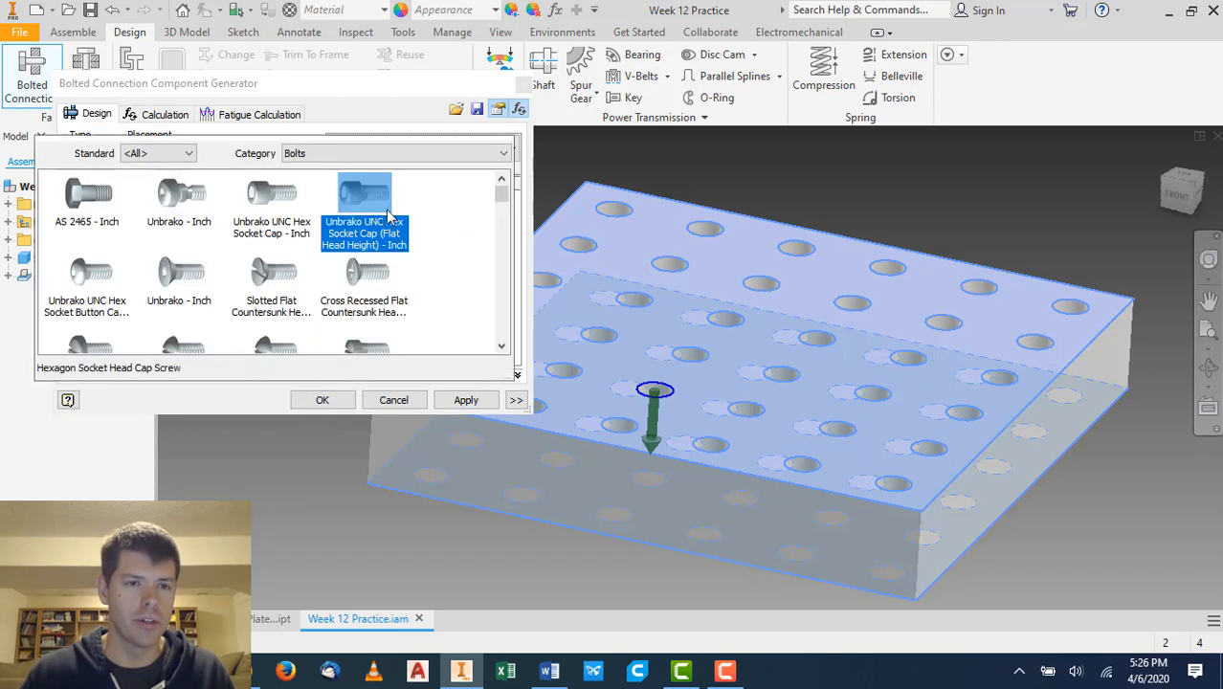
pyautogui.click(424, 156)
pyautogui.click(378, 181)
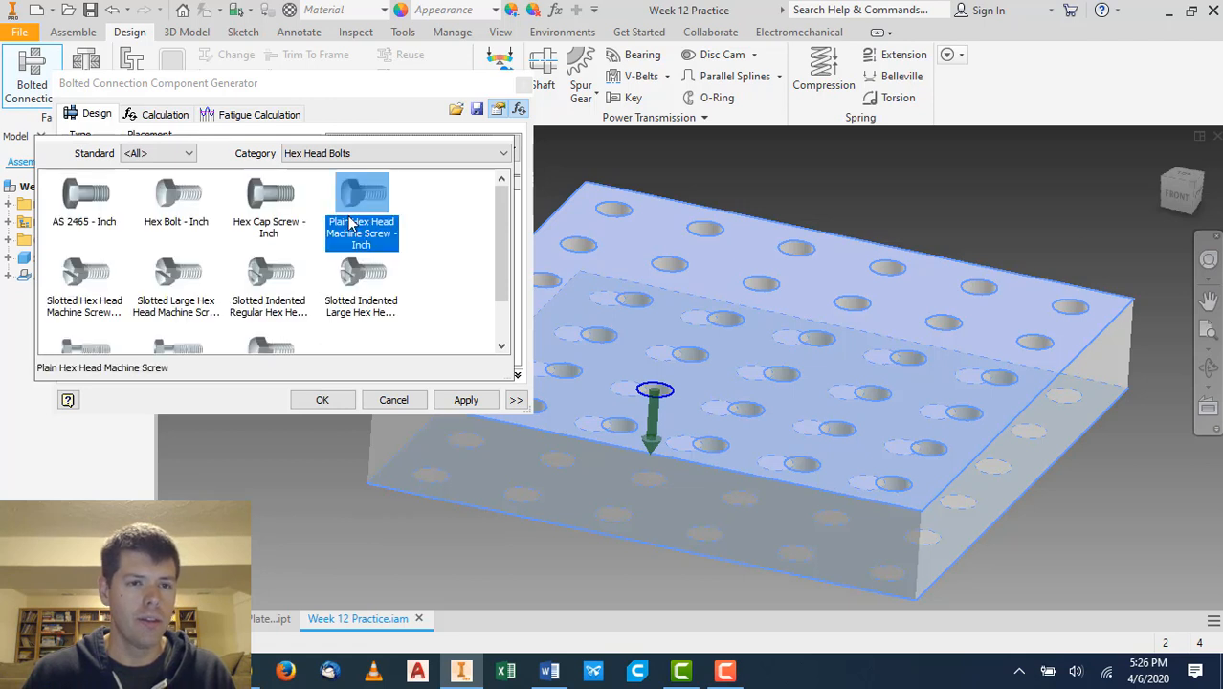
pyautogui.click(275, 219)
pyautogui.doubleClick(176, 196)
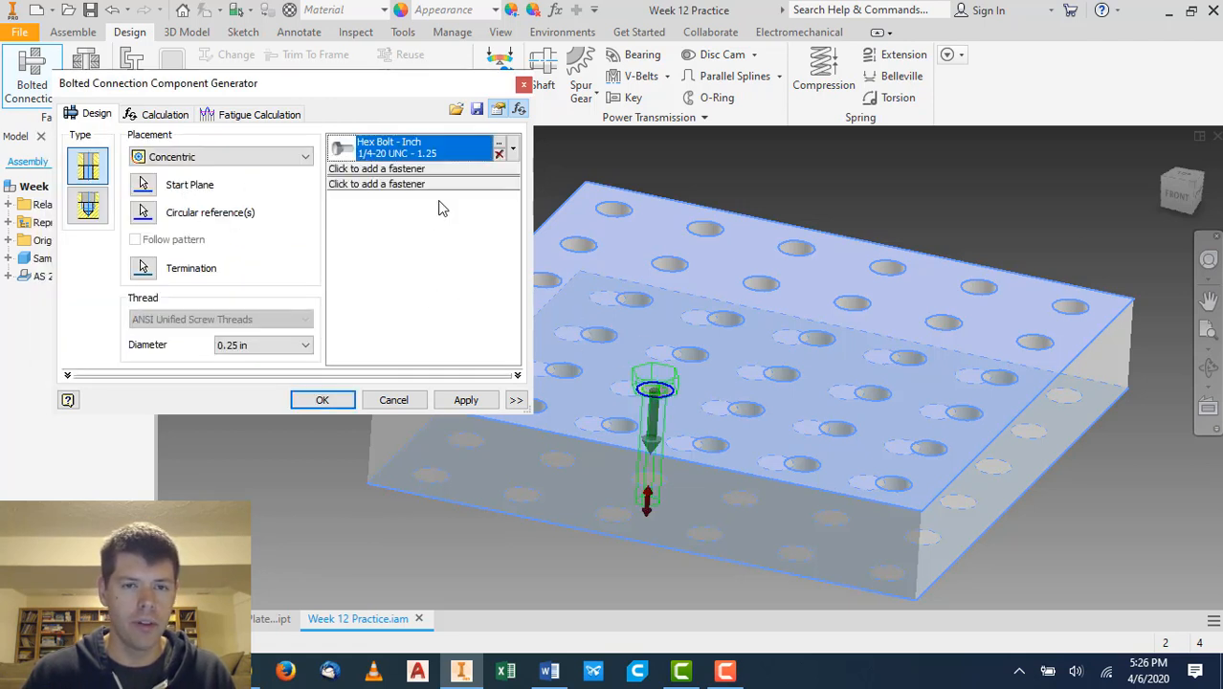
# Add a Plain Washer (Inch) between the hex bolt's head and the plate's top face.
pyautogui.keyDown('shift'); pyautogui.moveTo(647, 399); pyautogui.dragTo(716, 407, button='middle'); pyautogui.keyUp('shift')
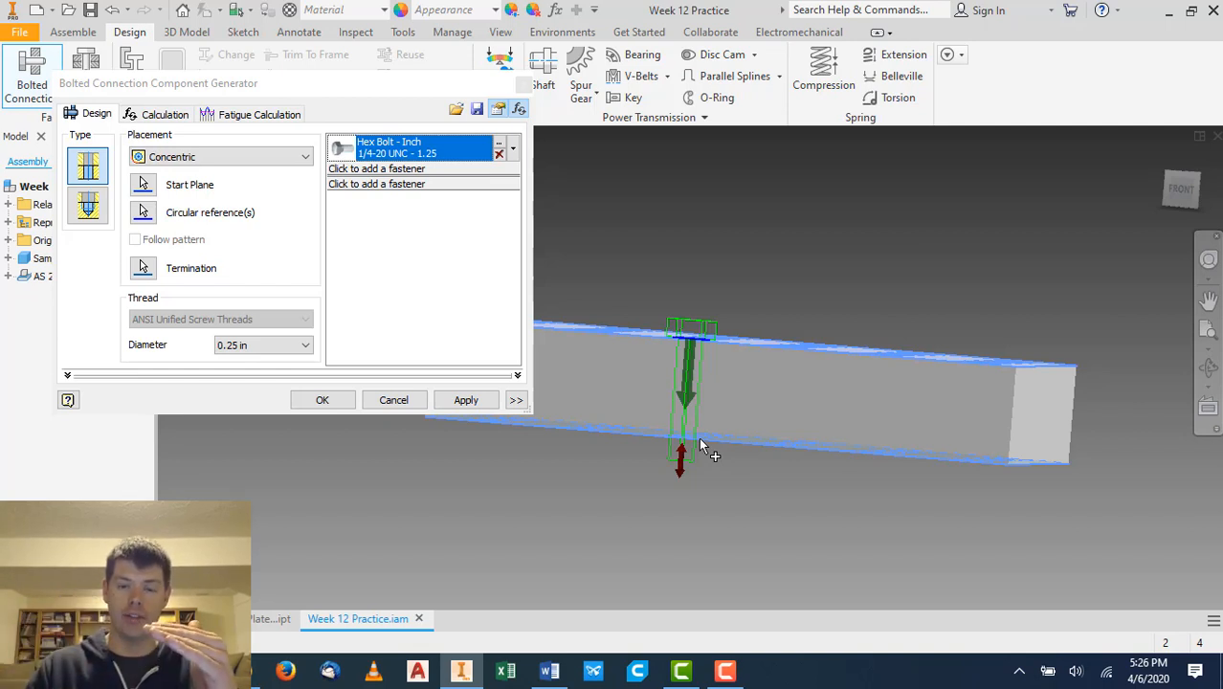
pyautogui.click(418, 169)
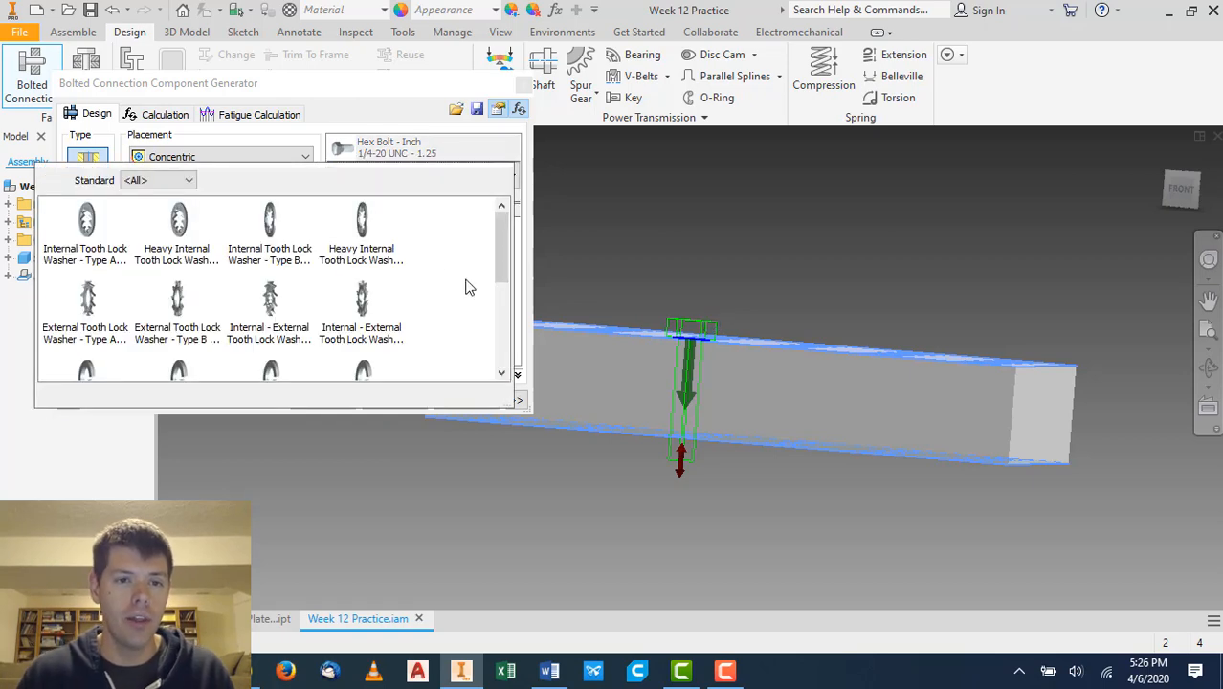
pyautogui.scroll(-2, 428, 257)
pyautogui.scroll(-2, 428, 257)
pyautogui.click(177, 241)
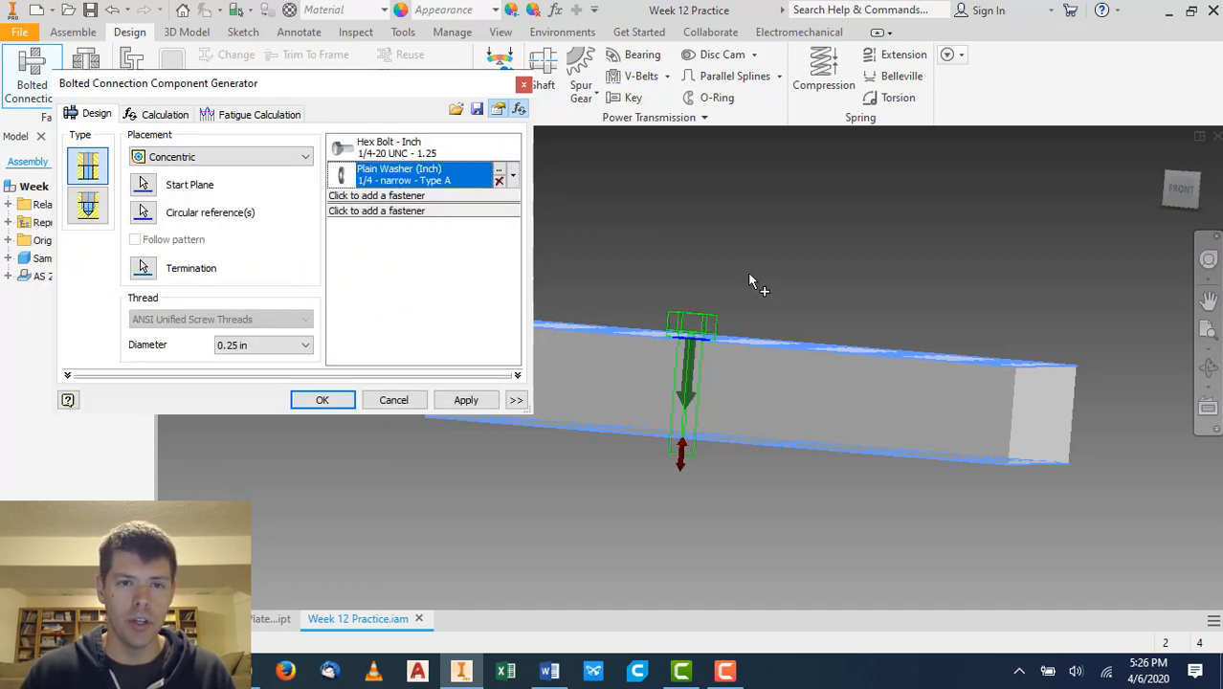
# Examine the bolt and washer preview in the hole up close, from above and along the plate's underside.
pyautogui.press('F6')
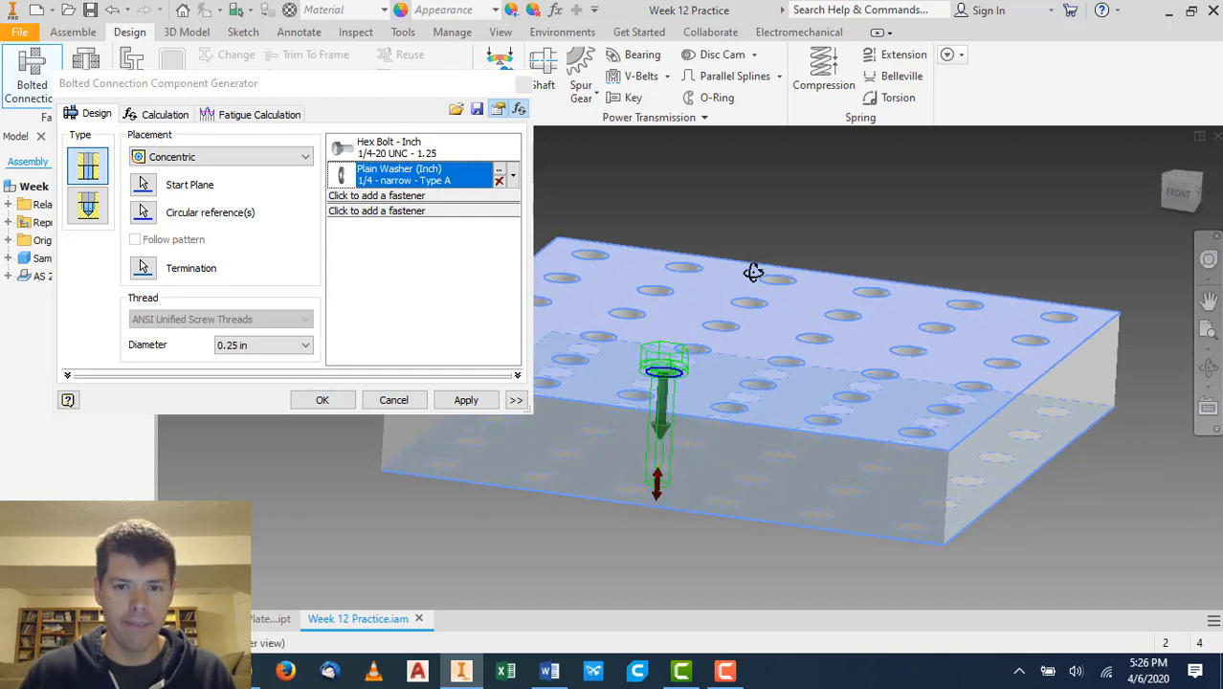
pyautogui.scroll(-3, 667, 375)
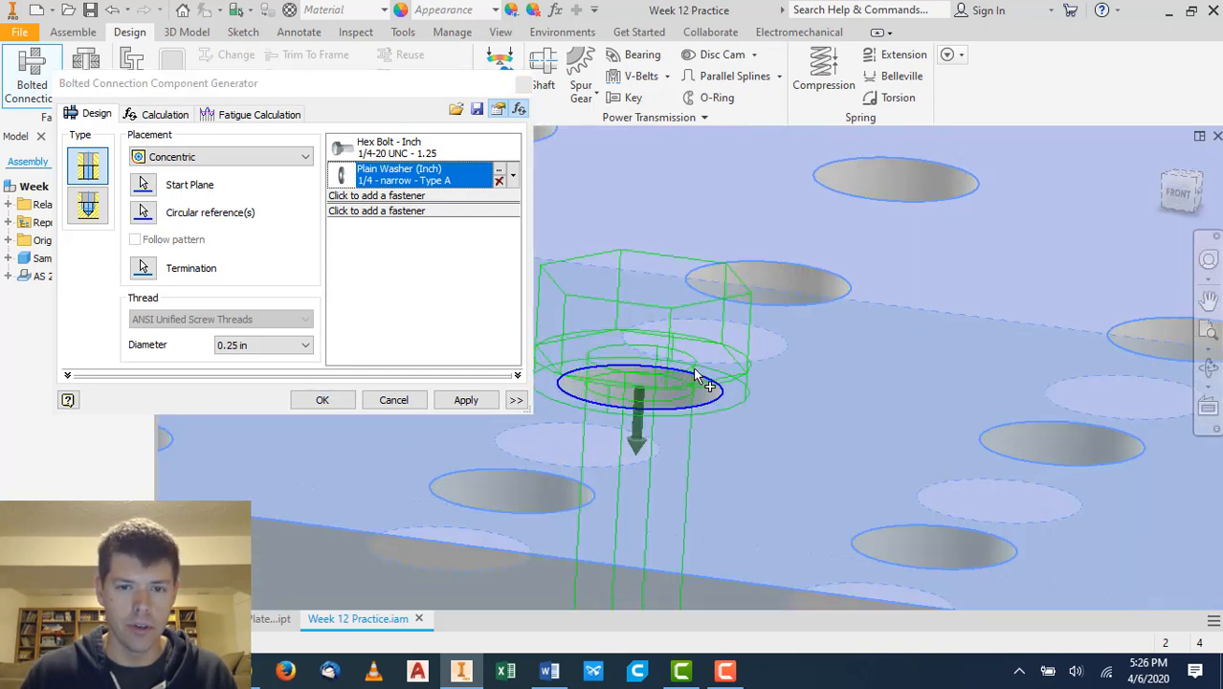
pyautogui.scroll(3, 708, 368)
pyautogui.scroll(-4, 709, 369)
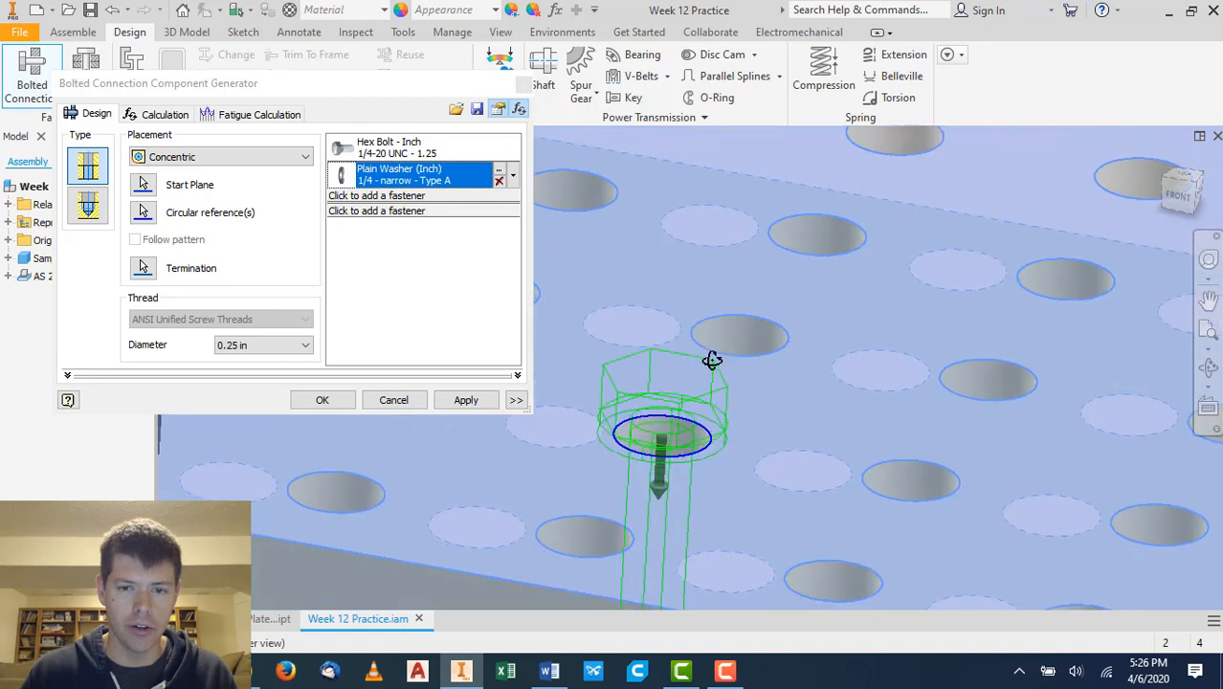
pyautogui.scroll(5, 735, 337)
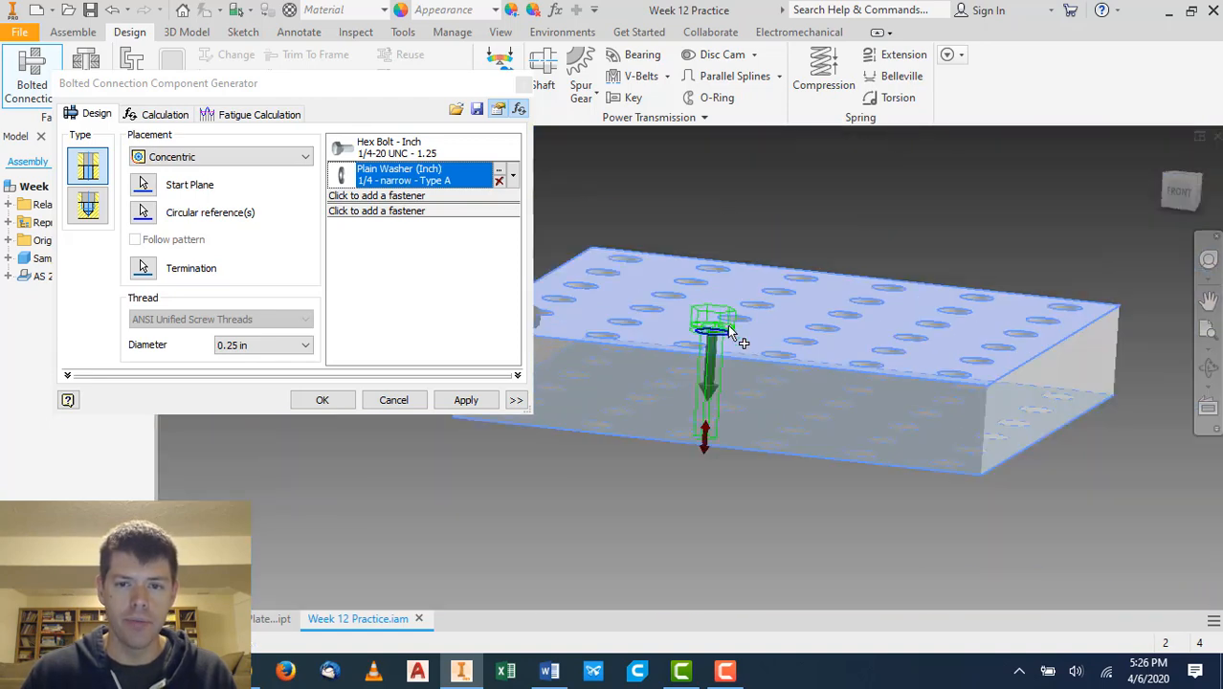
pyautogui.scroll(-2, 729, 325)
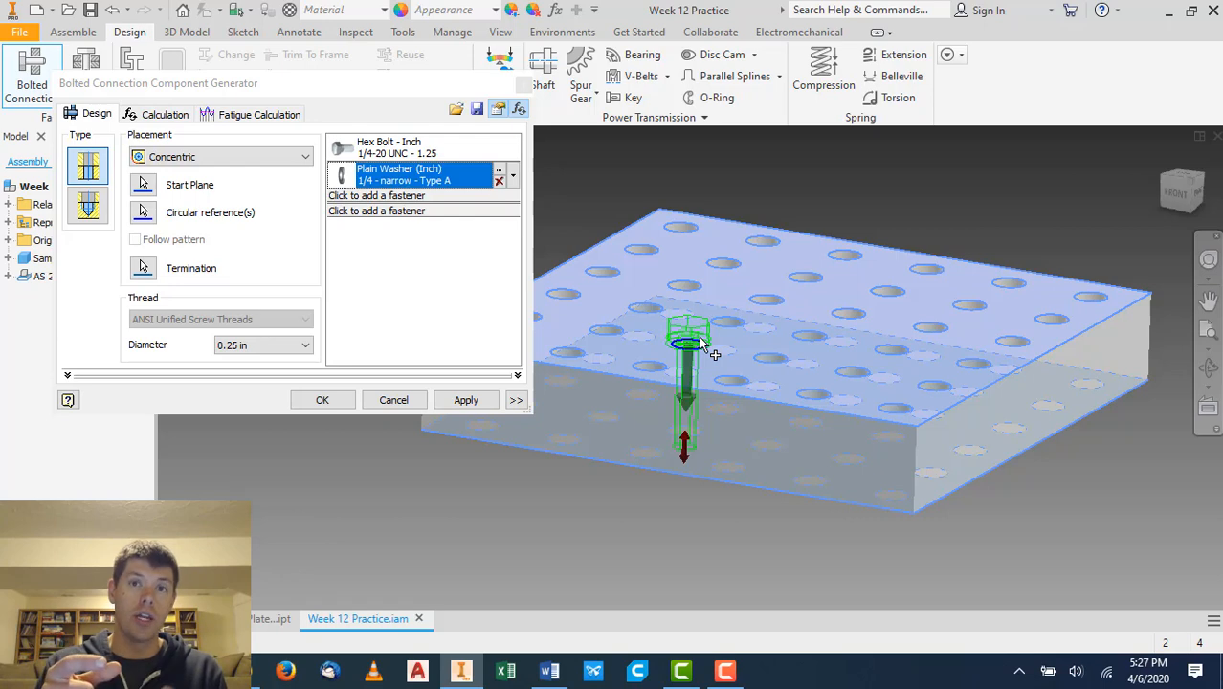
pyautogui.keyDown('shift'); pyautogui.moveTo(724, 445); pyautogui.dragTo(740, 414, button='middle'); pyautogui.keyUp('shift')
pyautogui.scroll(5, 729, 408)
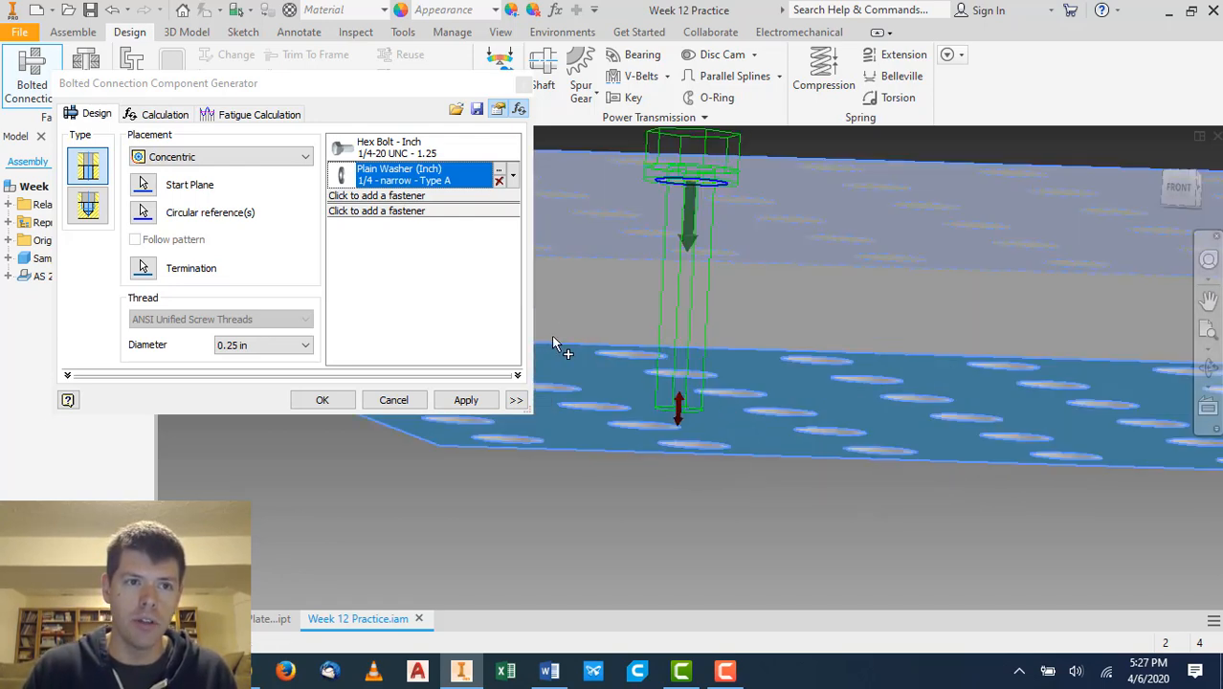
# Add a Plain Washer (Inch) from the Washers category on the bolt's far end, against the plate's bottom face.
pyautogui.click(380, 210)
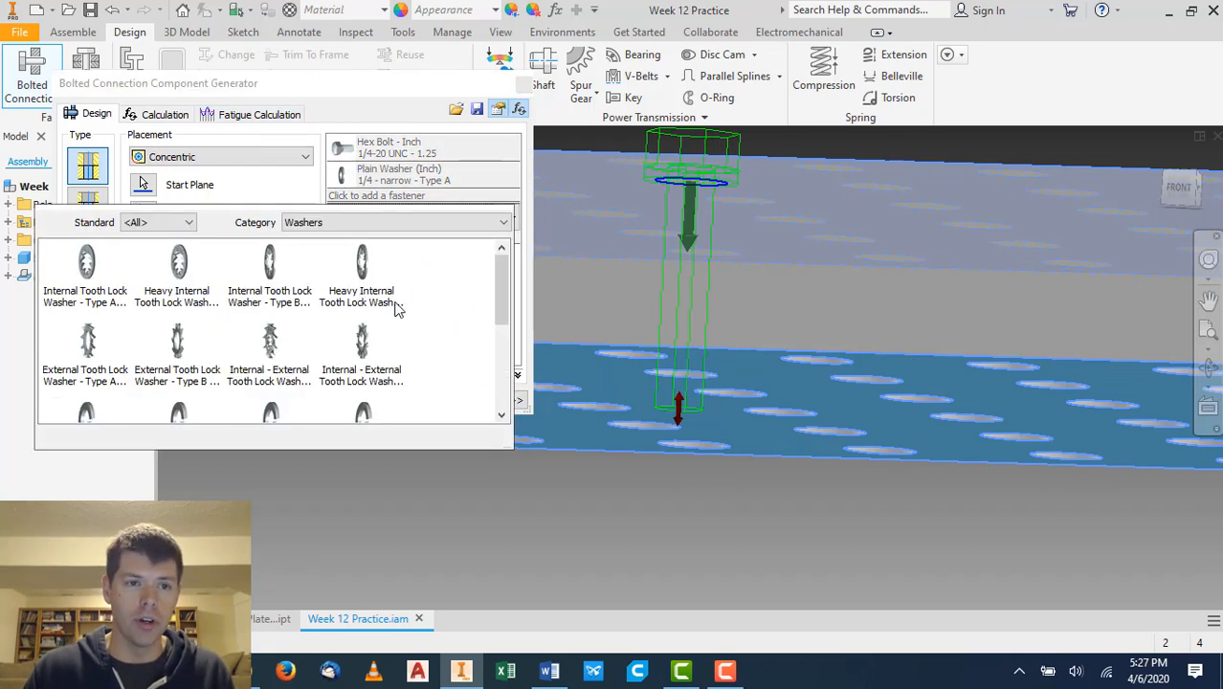
pyautogui.scroll(-3, 397, 304)
pyautogui.scroll(-2, 192, 295)
pyautogui.click(178, 287)
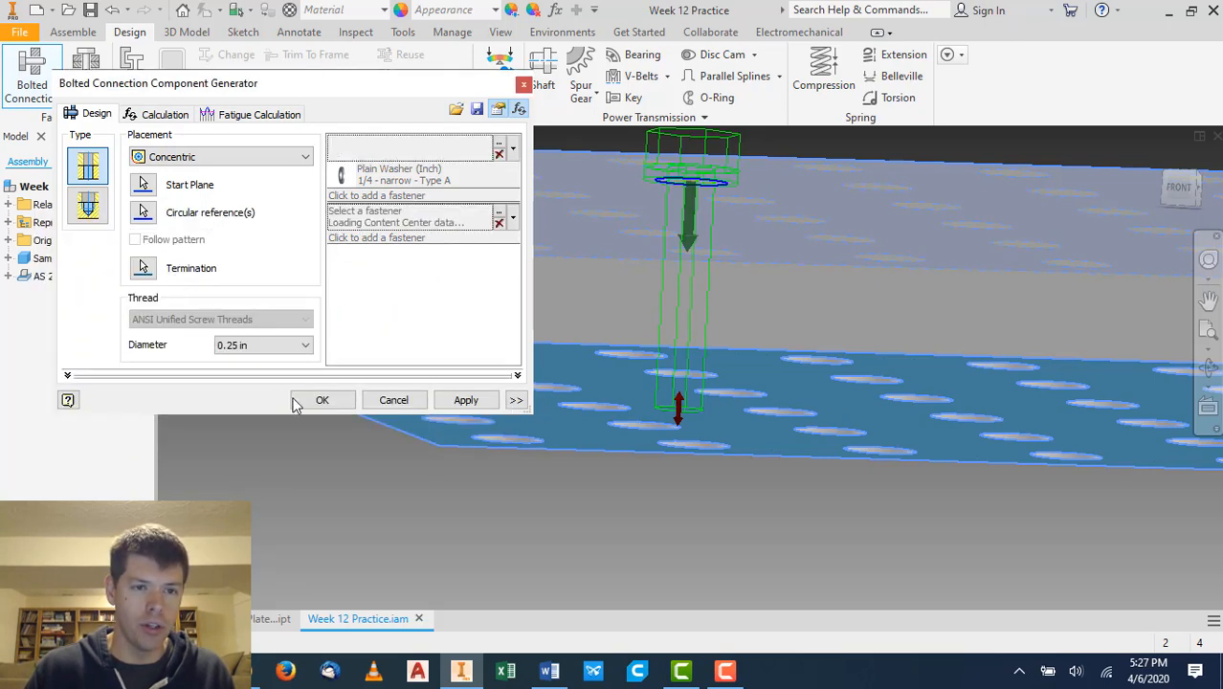
# Look through the available nuts, switch to the Washers category and add Helical Spring Lock Washers below the bottom plain washer.
pyautogui.click(390, 239)
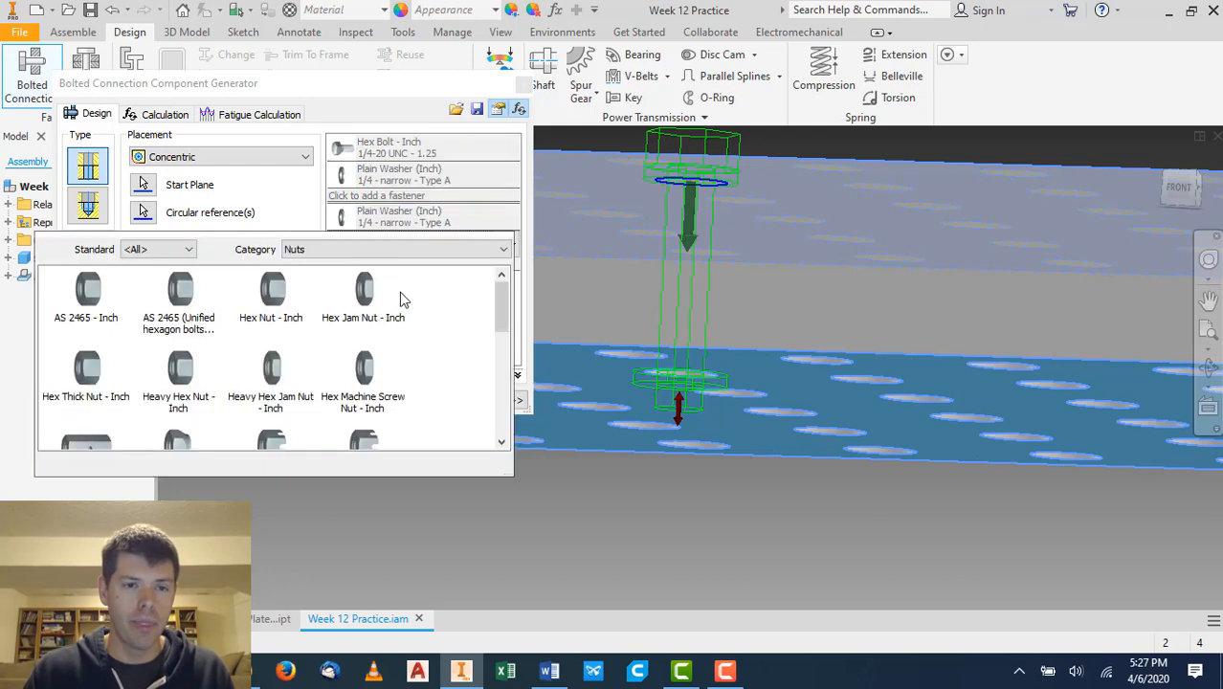
pyautogui.scroll(-6, 496, 304)
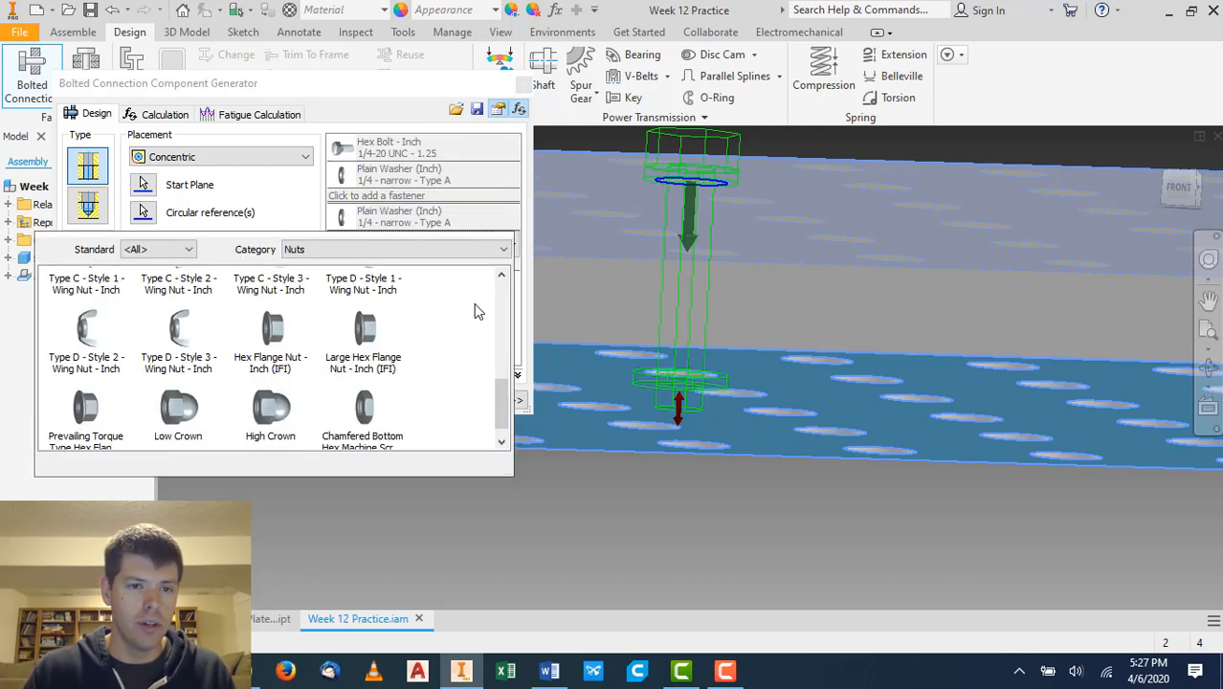
pyautogui.scroll(6, 415, 335)
pyautogui.click(367, 282)
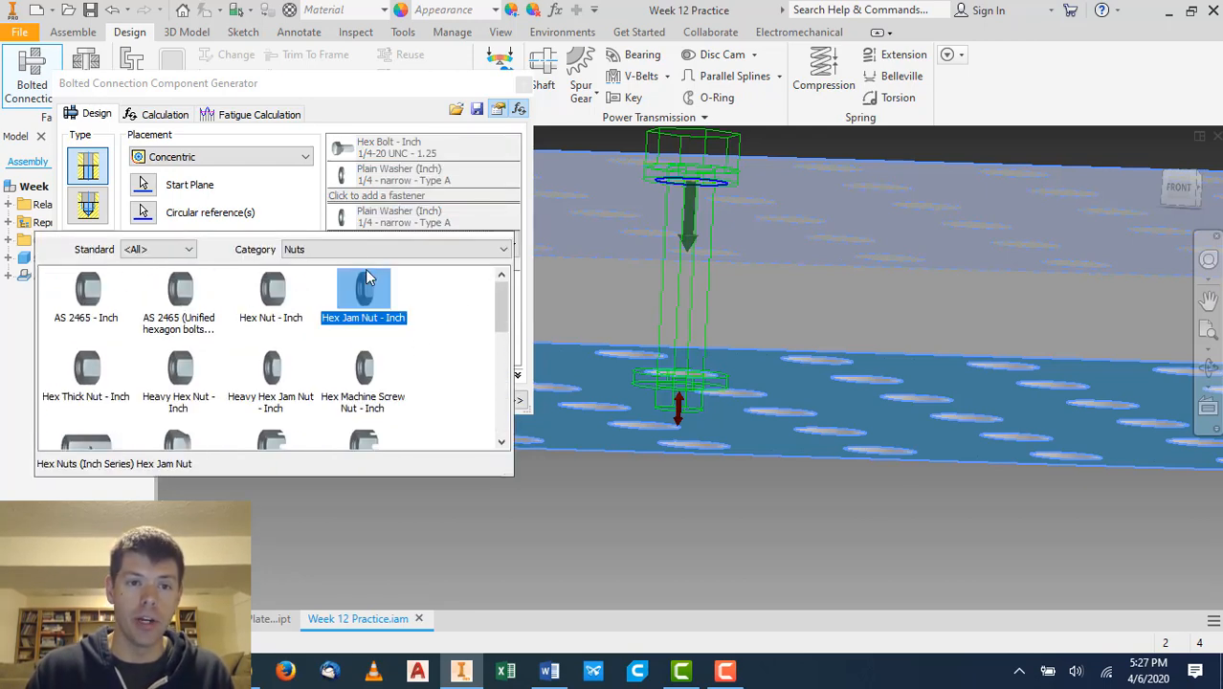
pyautogui.click(369, 250)
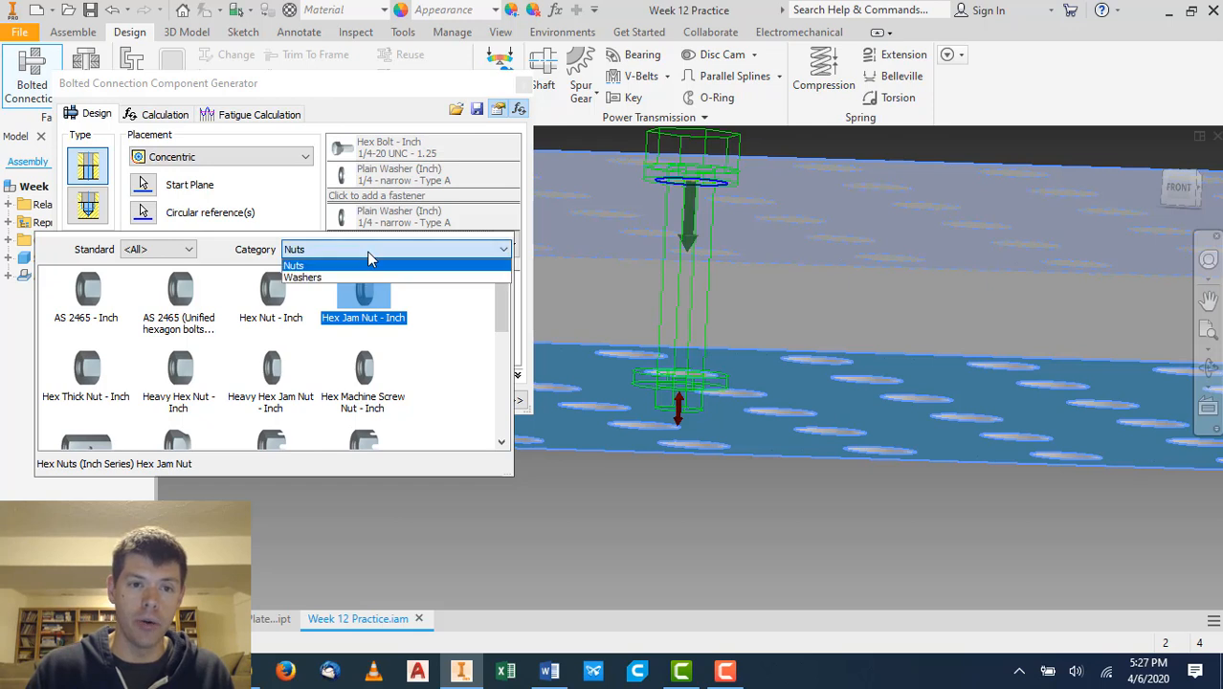
pyautogui.click(311, 278)
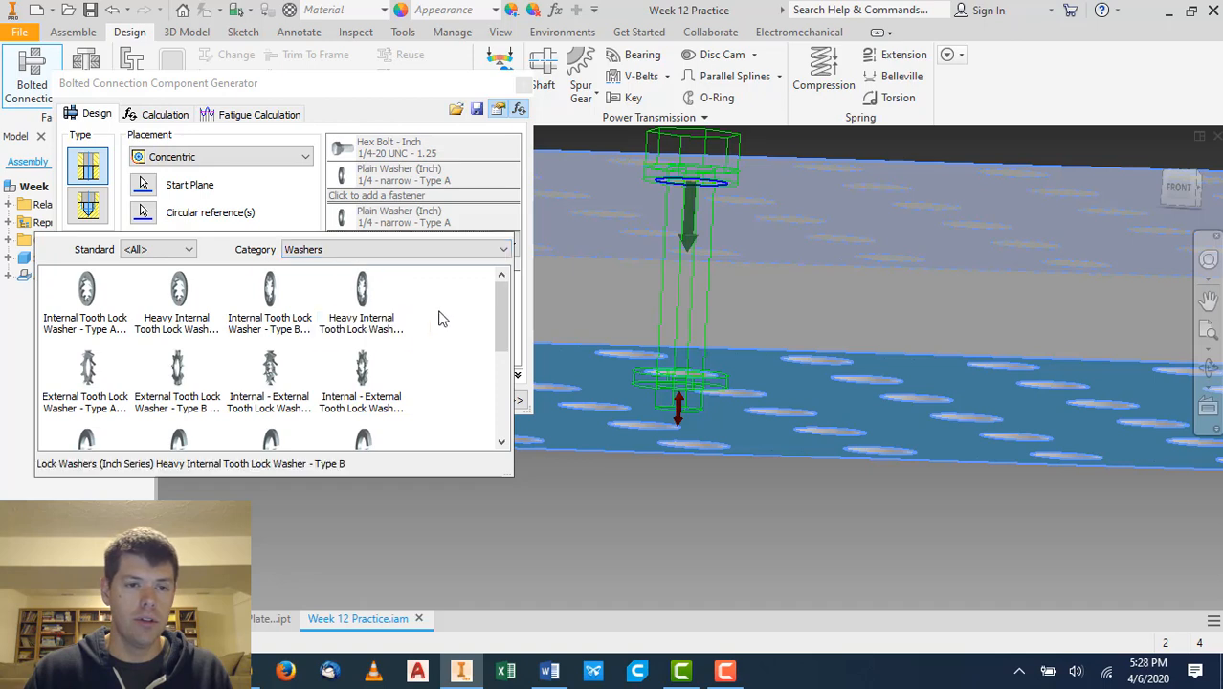
pyautogui.scroll(-5, 483, 347)
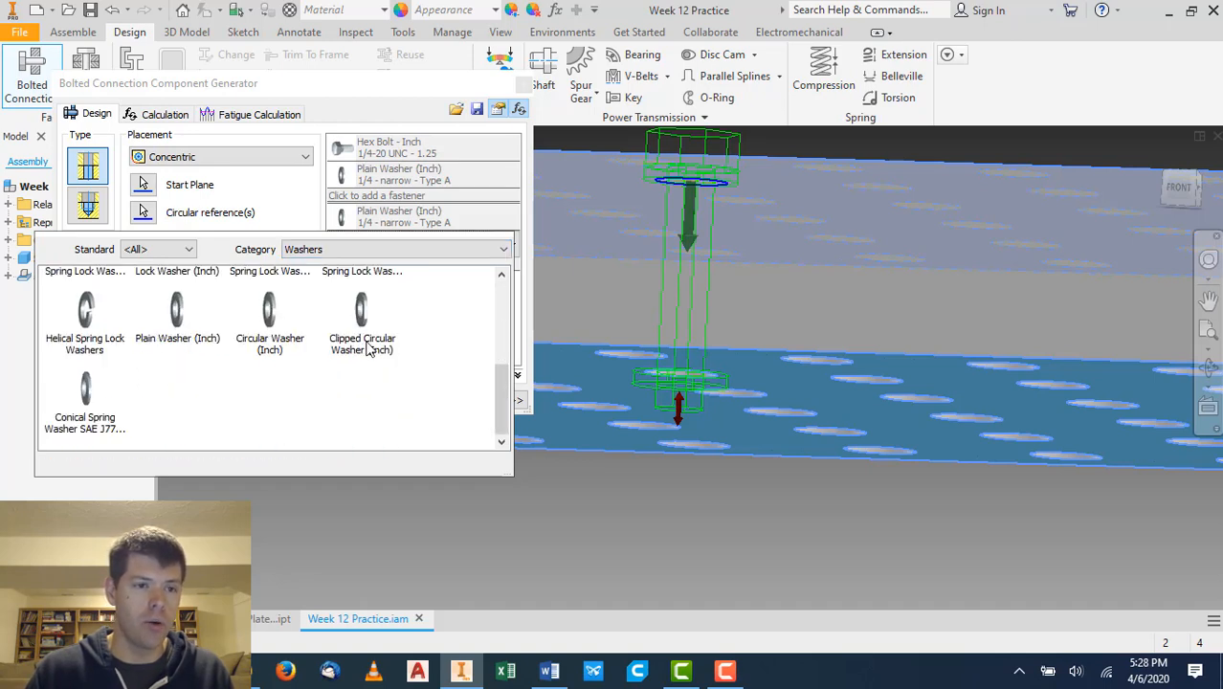
pyautogui.scroll(3, 282, 388)
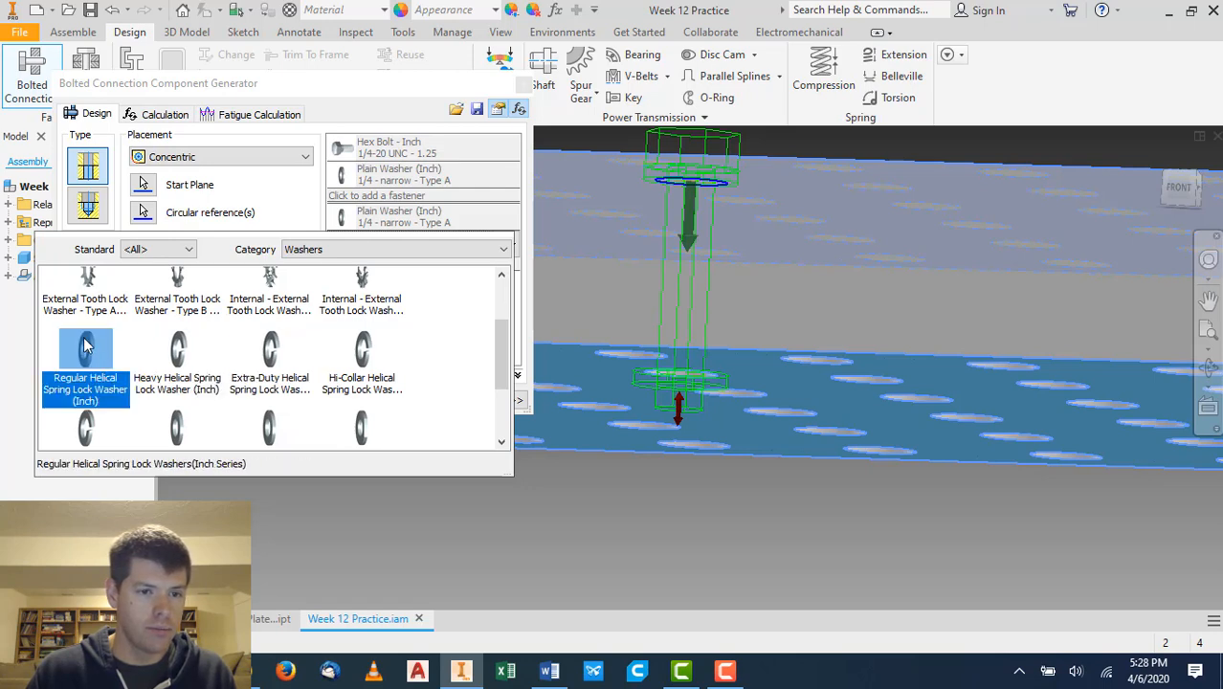
pyautogui.click(188, 351)
pyautogui.scroll(-3, 187, 350)
pyautogui.click(105, 344)
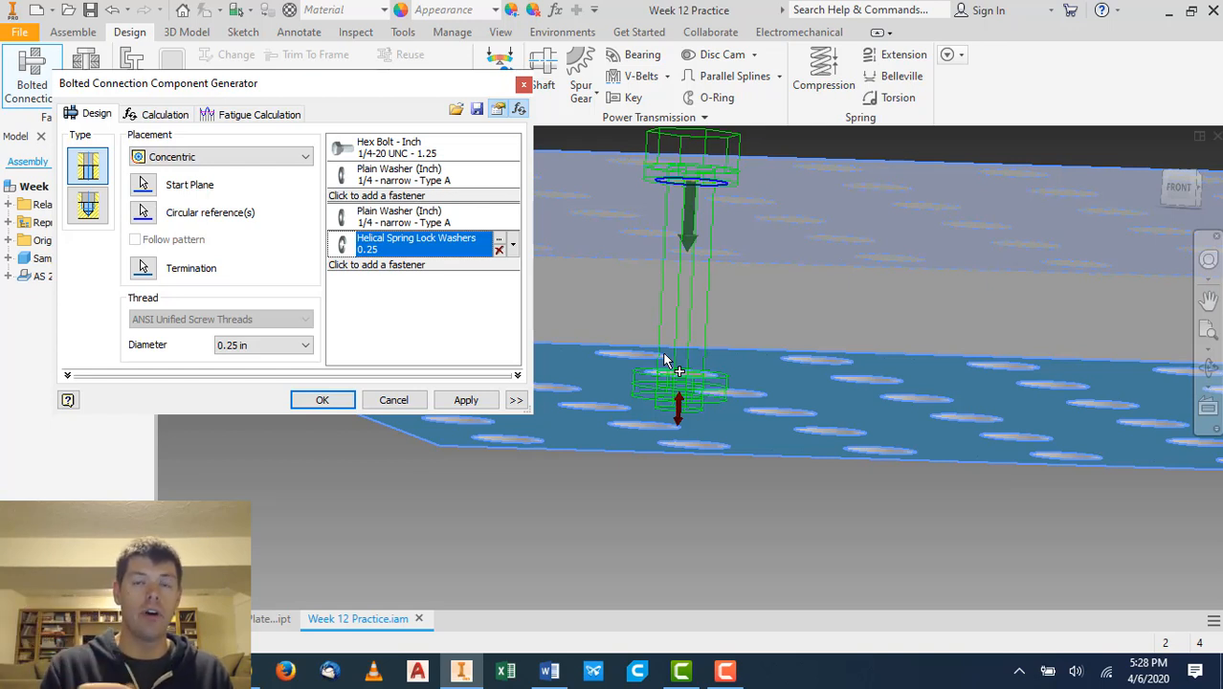
# Add a Type A - Wing Nut - Inch from the Nuts category below the helical spring lock washer.
pyautogui.click(395, 266)
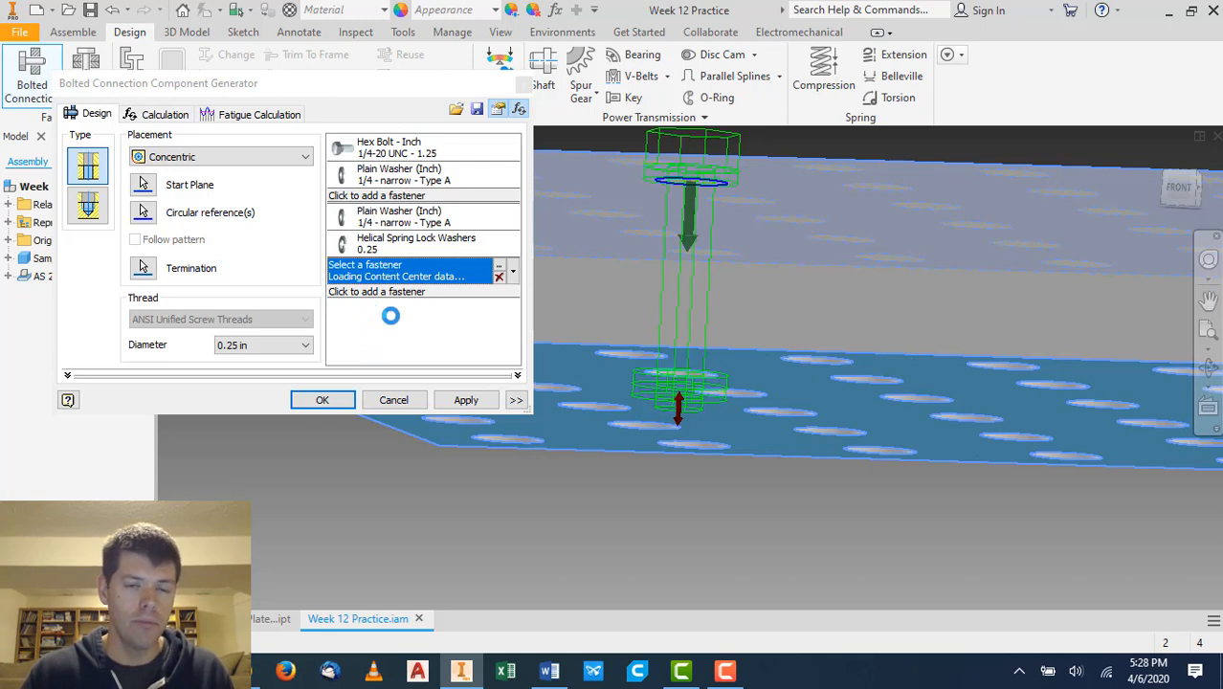
pyautogui.click(272, 388)
pyautogui.scroll(-10, 402, 364)
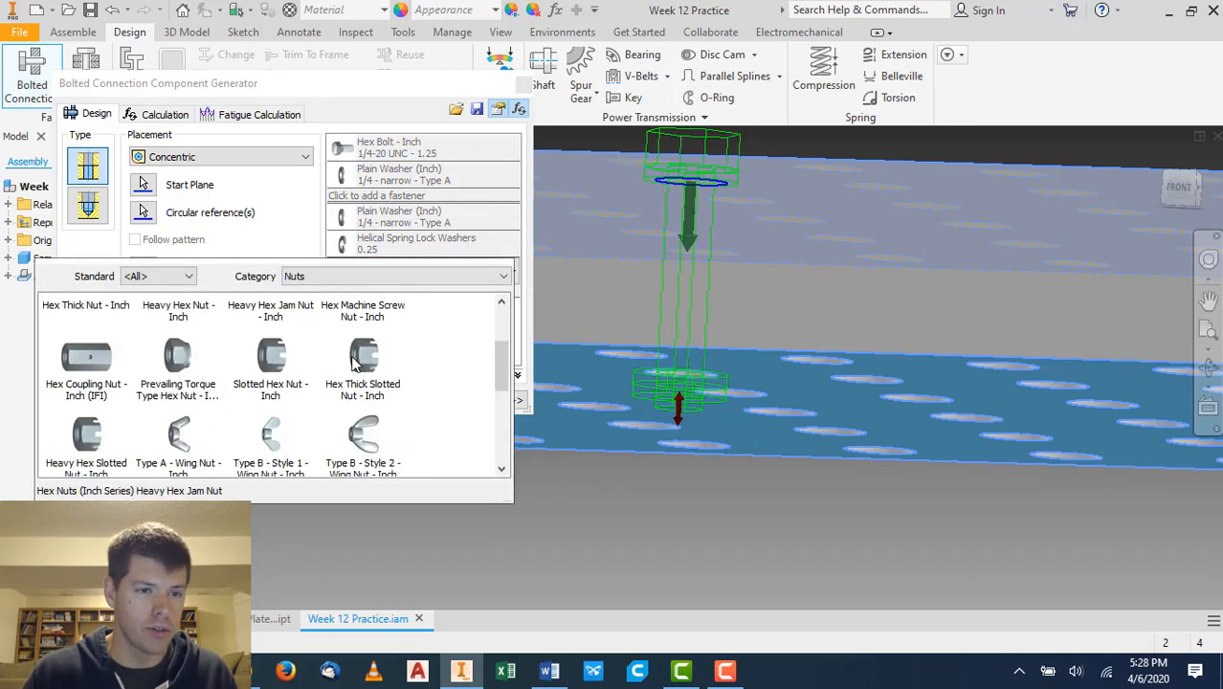
pyautogui.scroll(2, 429, 352)
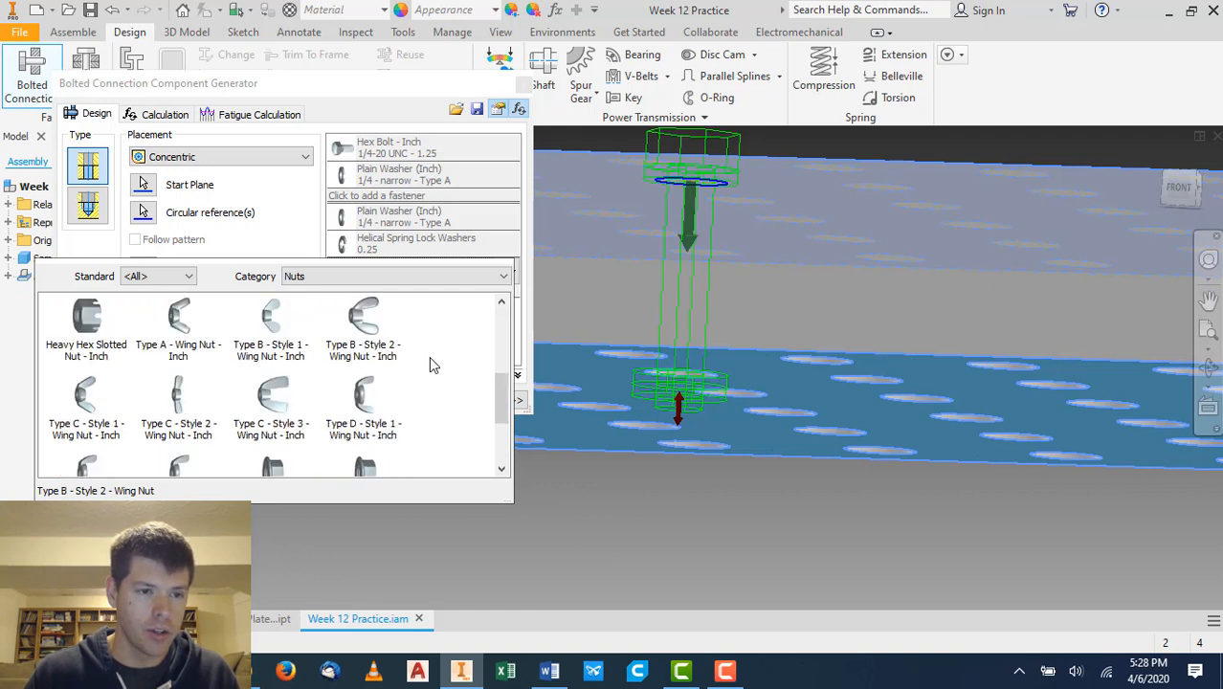
pyautogui.click(195, 316)
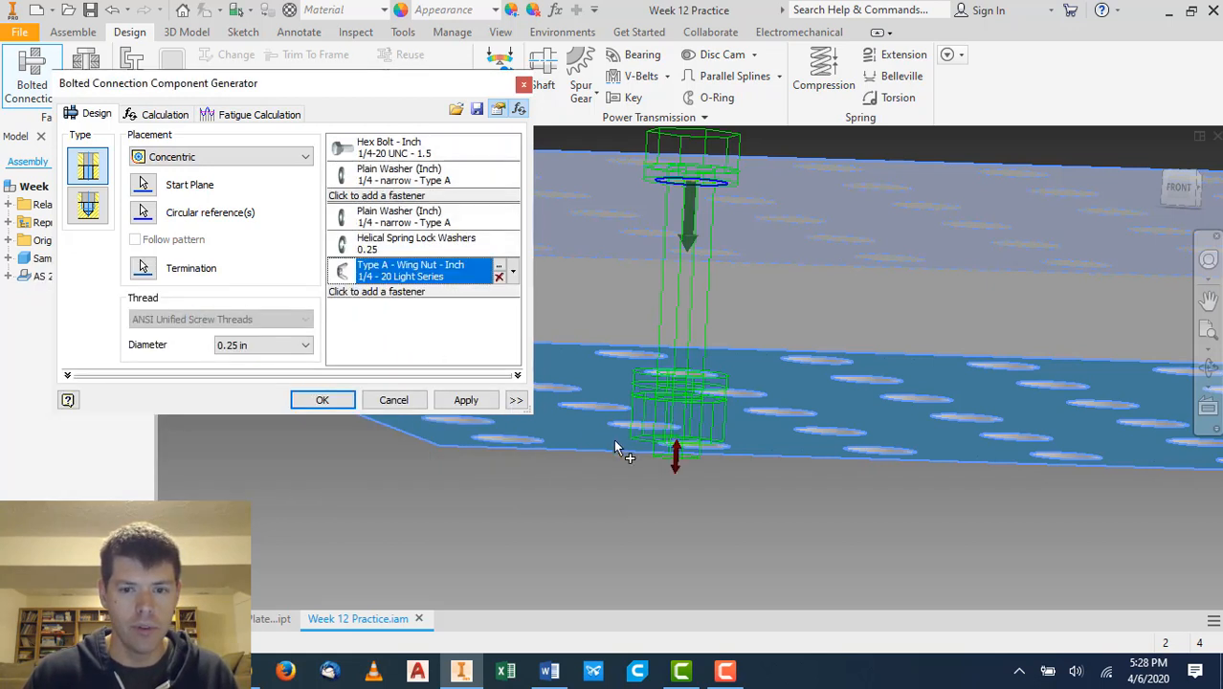
# Generate the bolted connection in the plate, accepting the proposed file name, and close the generator.
pyautogui.click(467, 401)
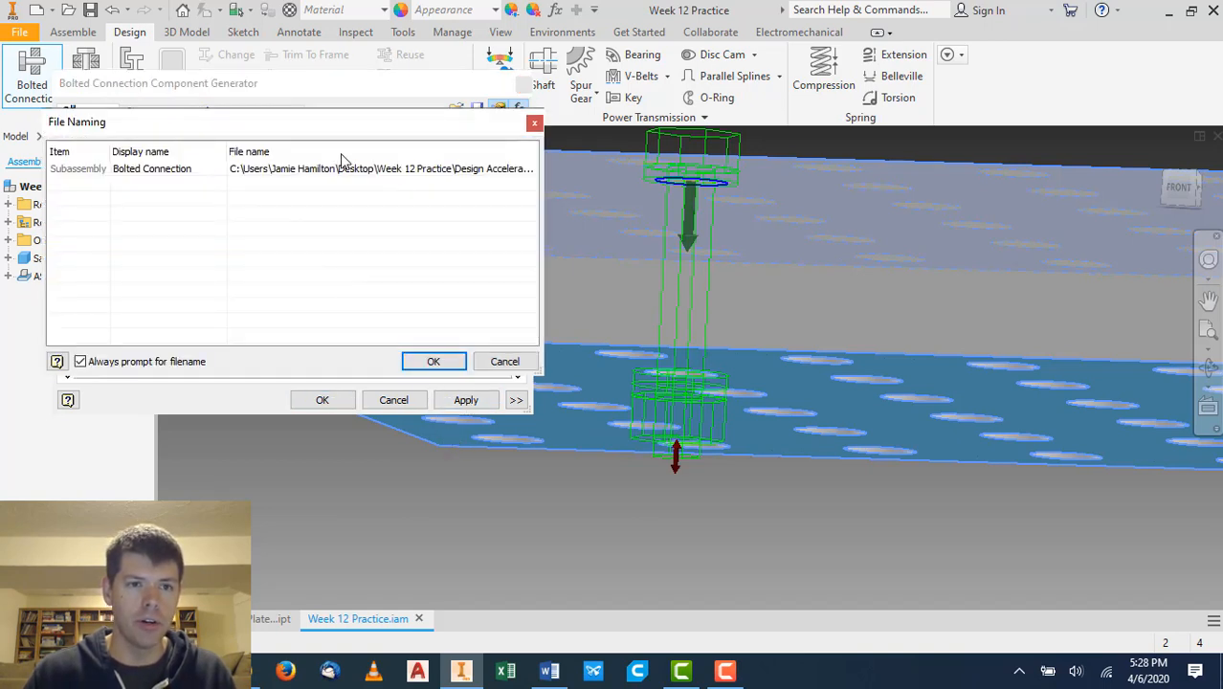
pyautogui.click(439, 362)
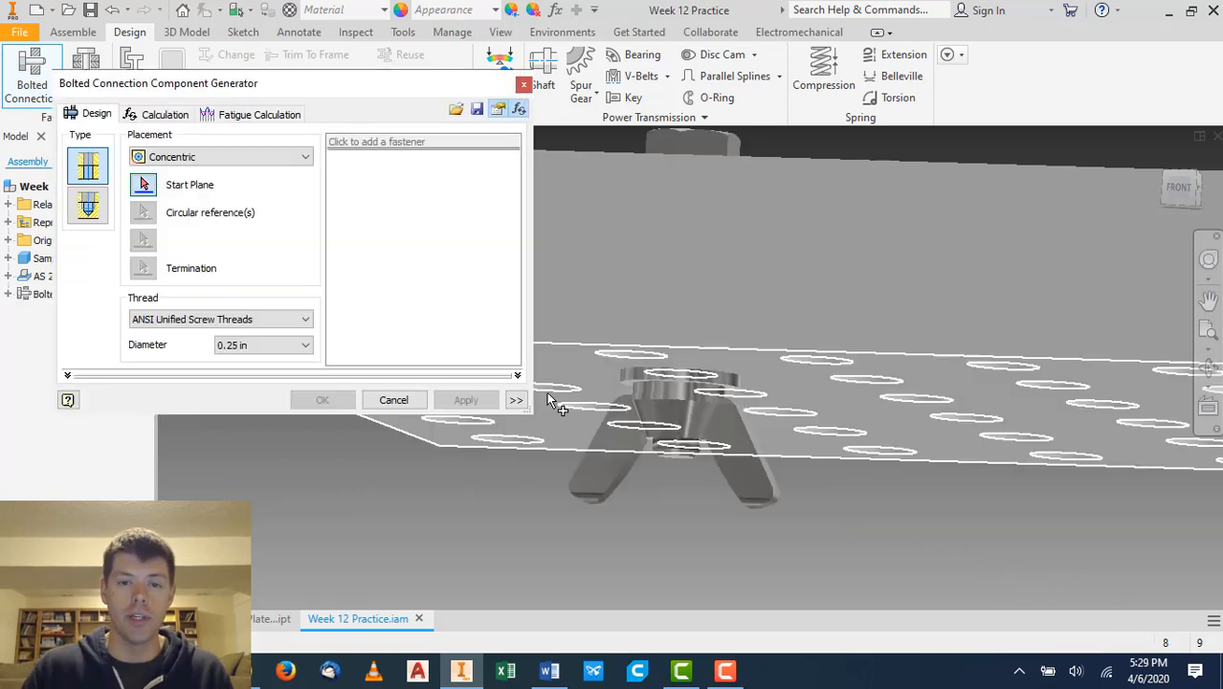
pyautogui.click(390, 399)
pyautogui.keyDown('shift'); pyautogui.moveTo(608, 398); pyautogui.dragTo(701, 338, button='middle'); pyautogui.keyUp('shift')
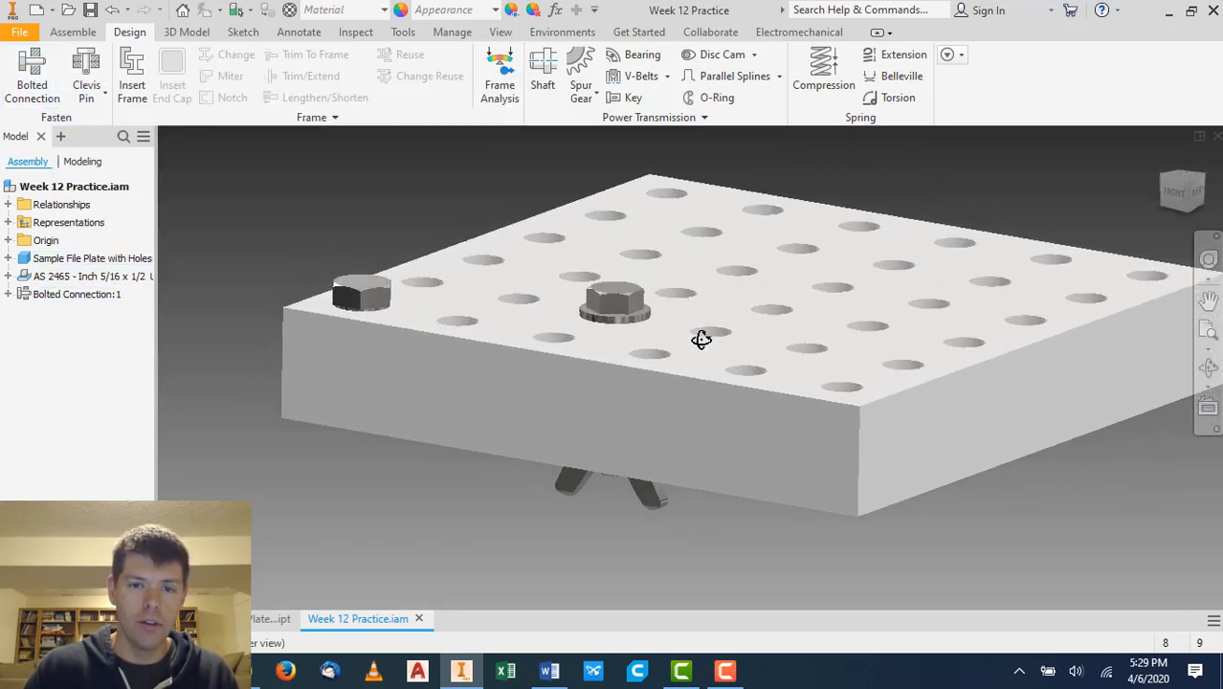
# Edit the bolted connection using Design Accelerator, adding six more plate holes as circular references so each receives the same fastener stack.
pyautogui.click(8, 295)
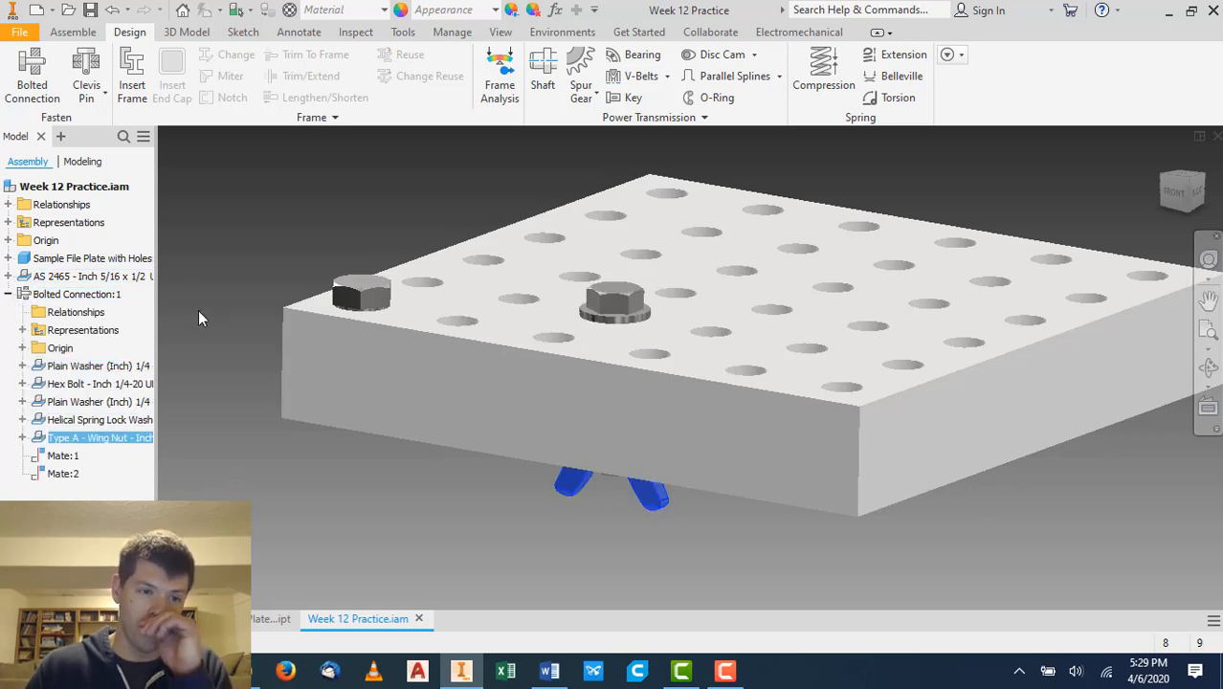
pyautogui.click(82, 297)
pyautogui.rightClick(81, 298)
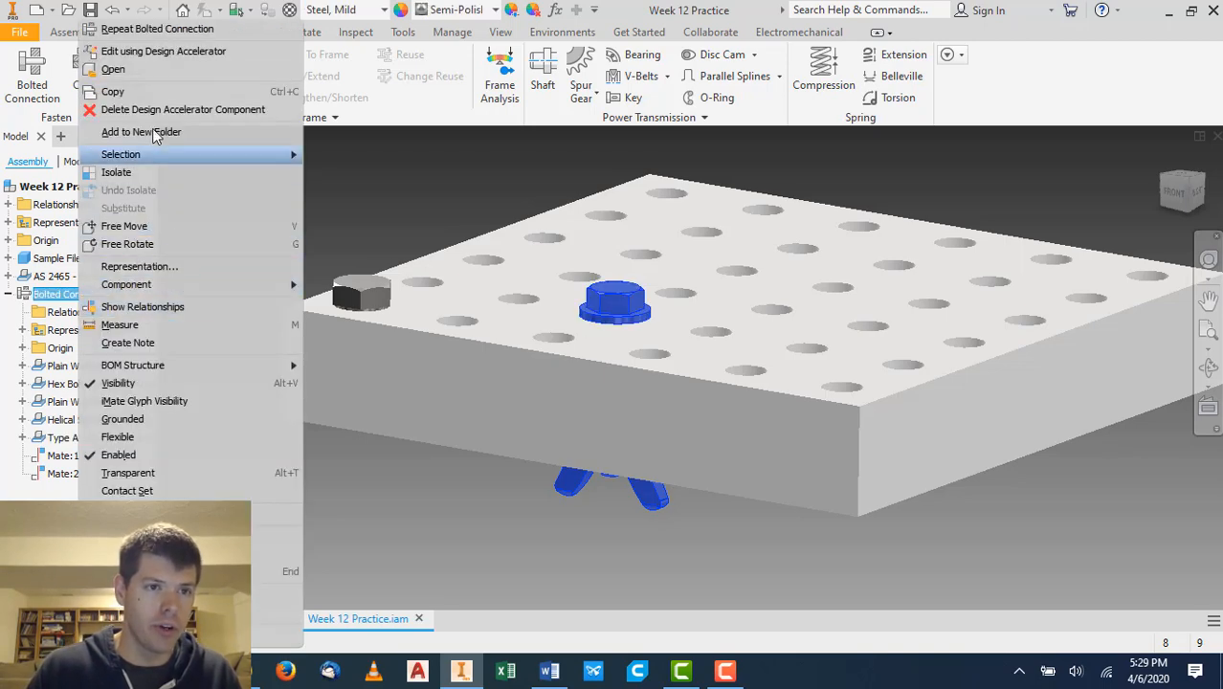
pyautogui.click(144, 53)
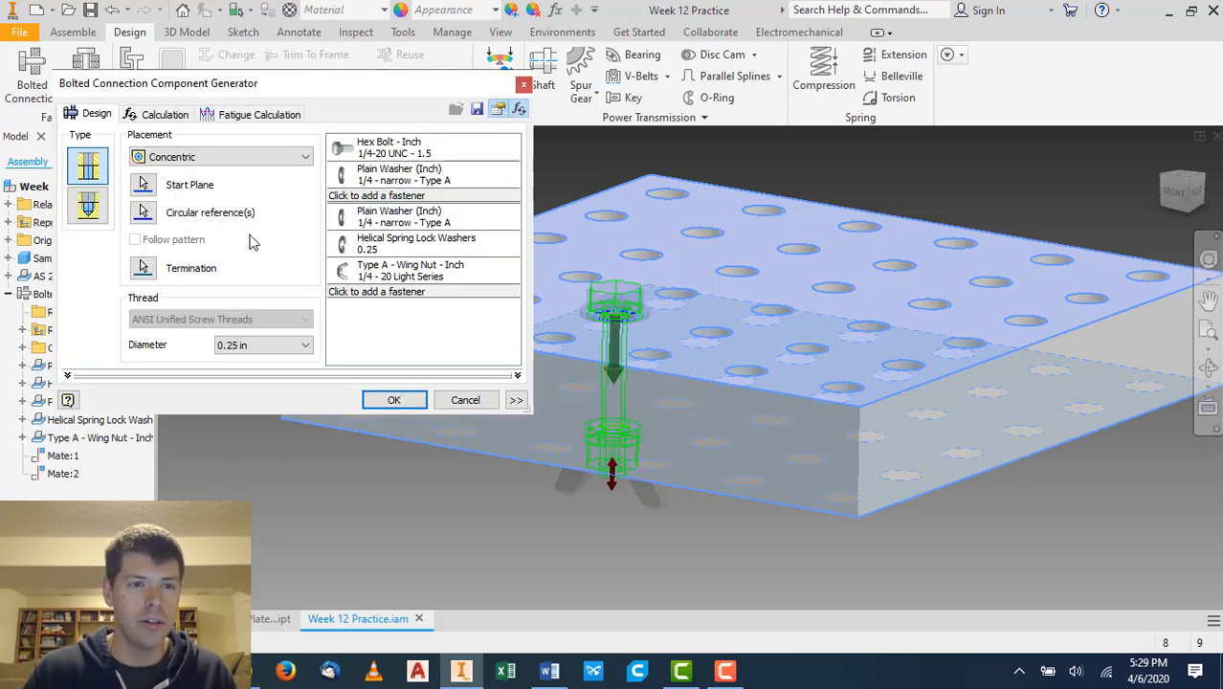
pyautogui.click(182, 219)
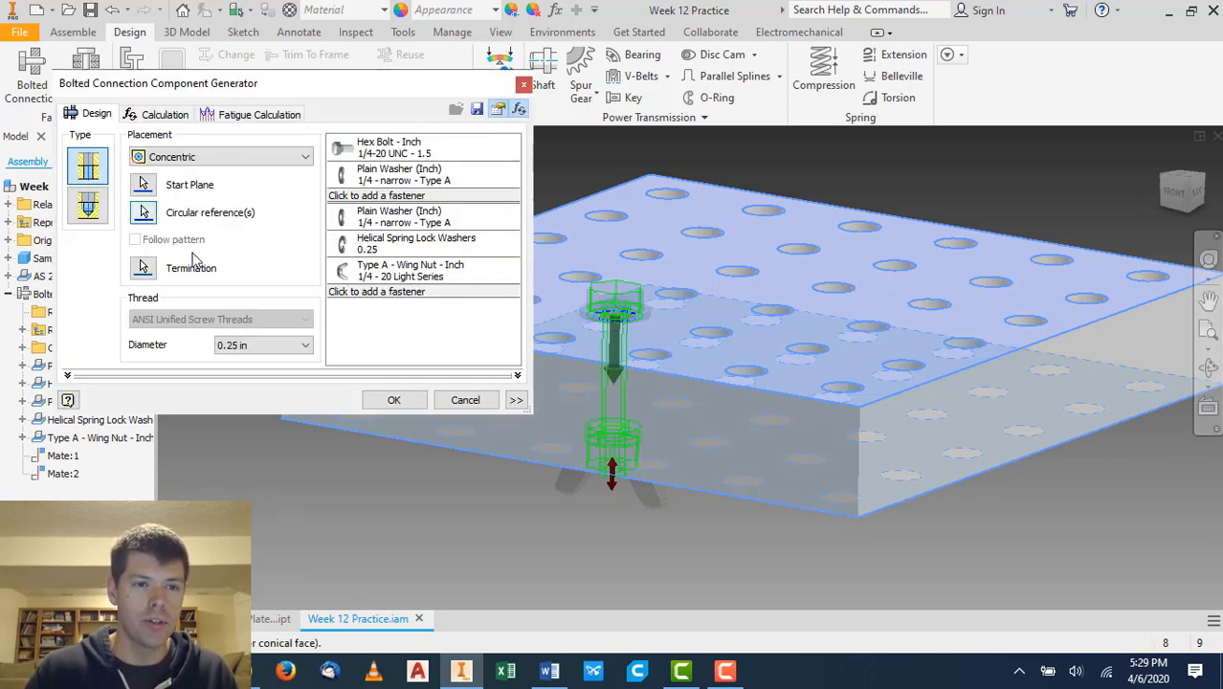
pyautogui.click(839, 294)
pyautogui.click(905, 270)
pyautogui.click(670, 194)
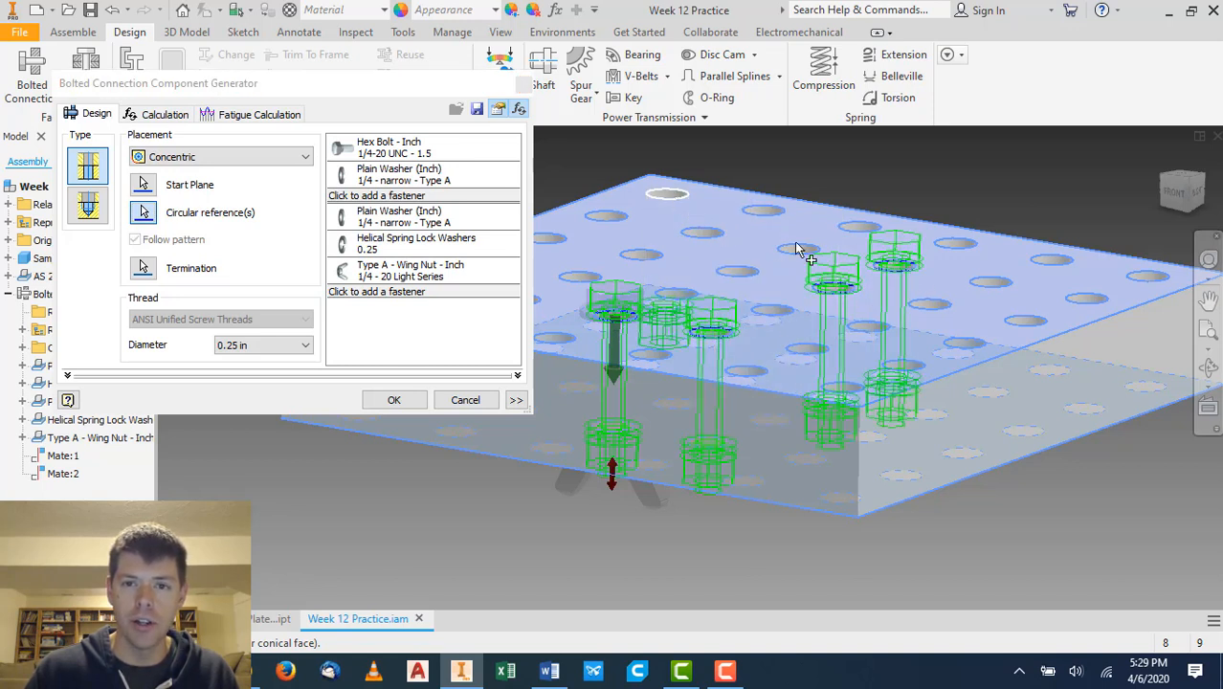
pyautogui.click(1051, 258)
pyautogui.click(1027, 325)
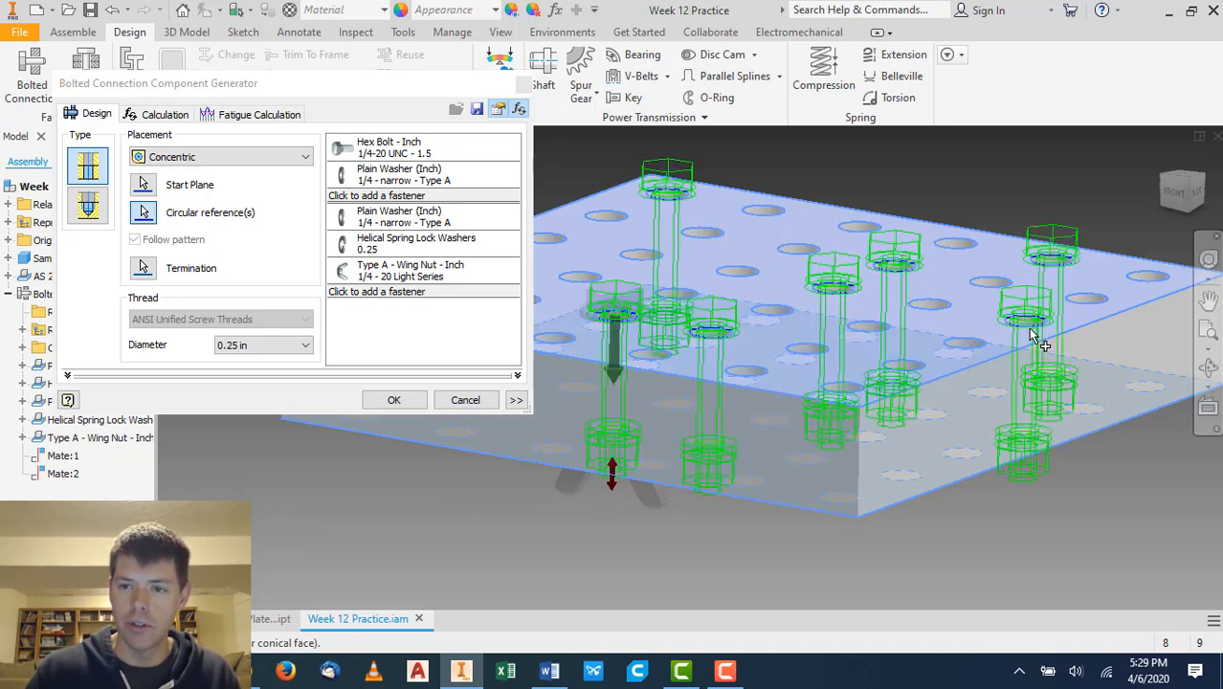
pyautogui.click(397, 402)
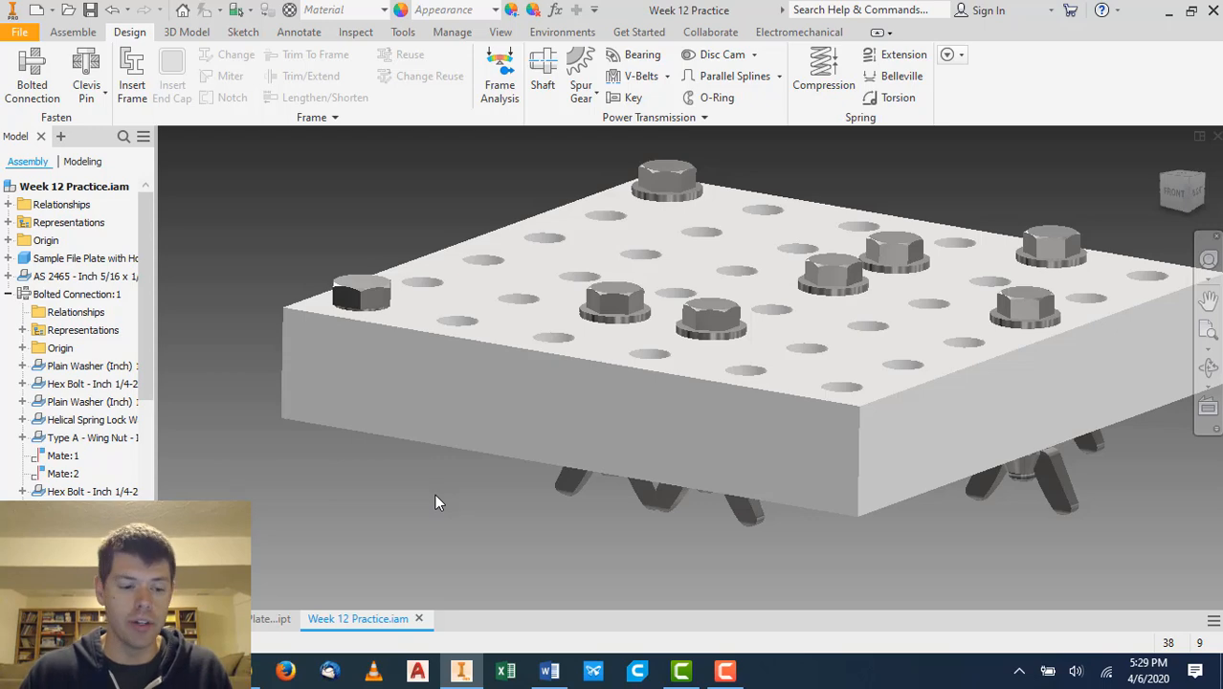
# Examine the bolted connections from the plate's underside with the wing nuts and from above with the bolt heads.
pyautogui.keyDown('shift'); pyautogui.moveTo(511, 537); pyautogui.dragTo(617, 427, button='middle'); pyautogui.keyUp('shift')
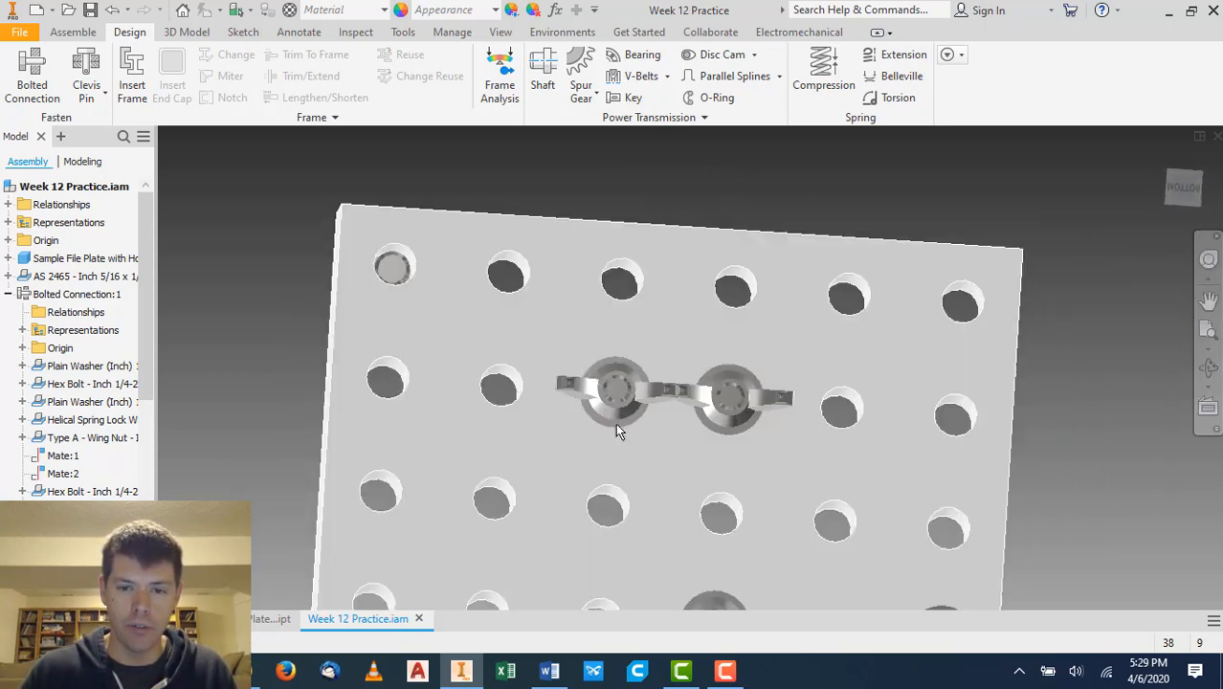
pyautogui.scroll(3, 692, 400)
pyautogui.scroll(-7, 692, 403)
pyautogui.scroll(8, 668, 387)
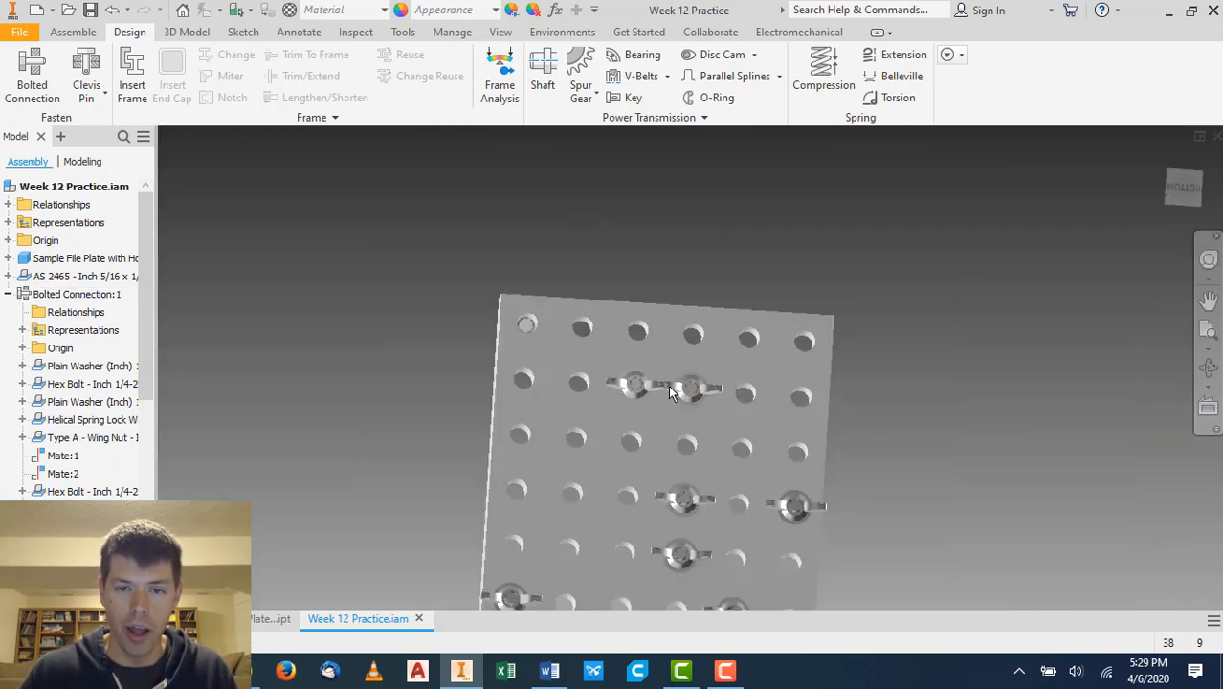
pyautogui.keyDown('shift'); pyautogui.moveTo(668, 386); pyautogui.dragTo(725, 400, button='middle'); pyautogui.keyUp('shift')
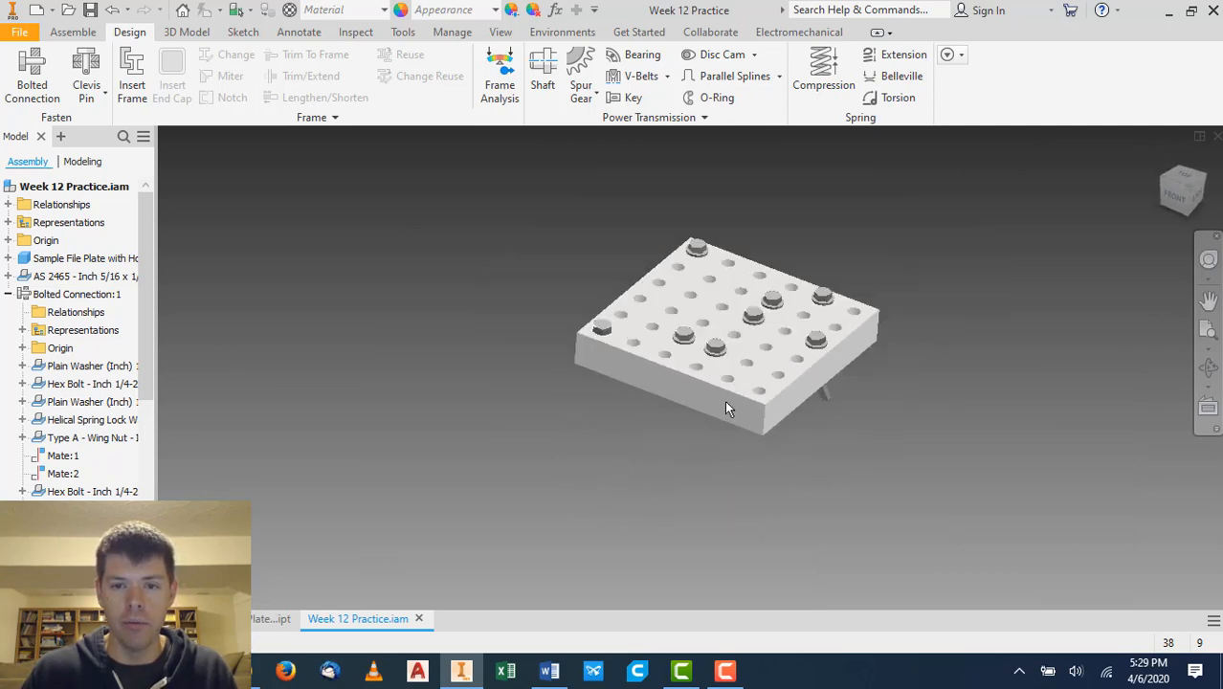
pyautogui.scroll(-6, 747, 383)
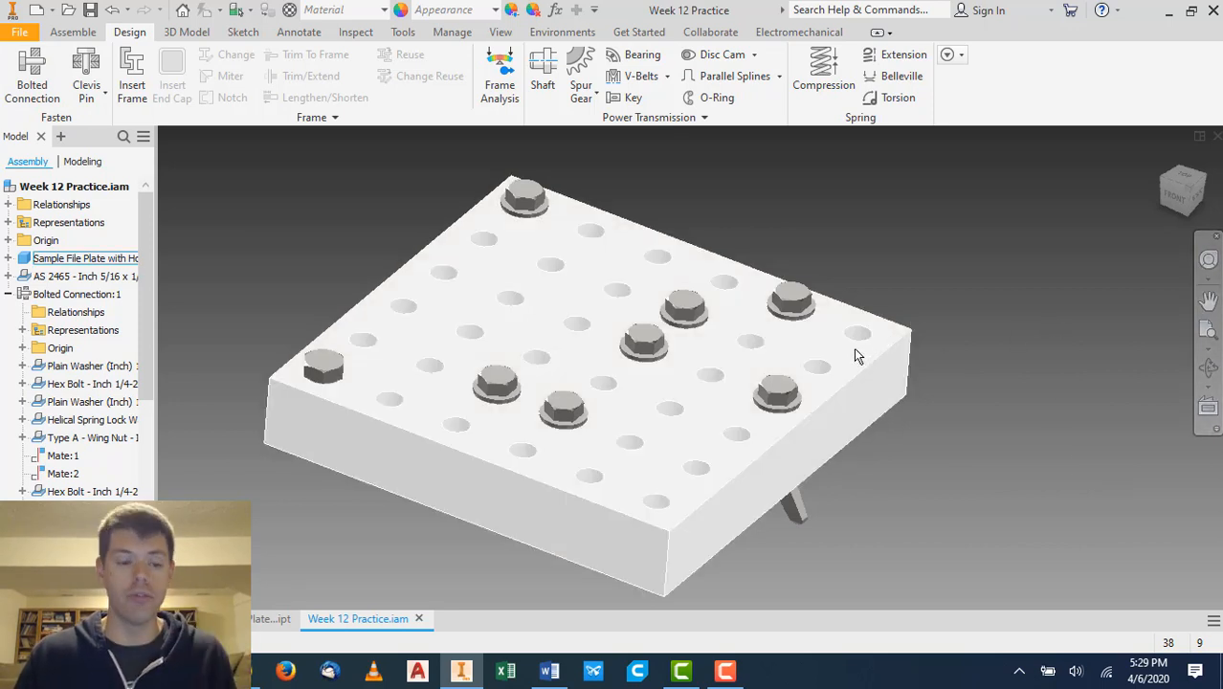
pyautogui.keyDown('shift'); pyautogui.moveTo(782, 271); pyautogui.dragTo(773, 267, button='middle'); pyautogui.keyUp('shift')
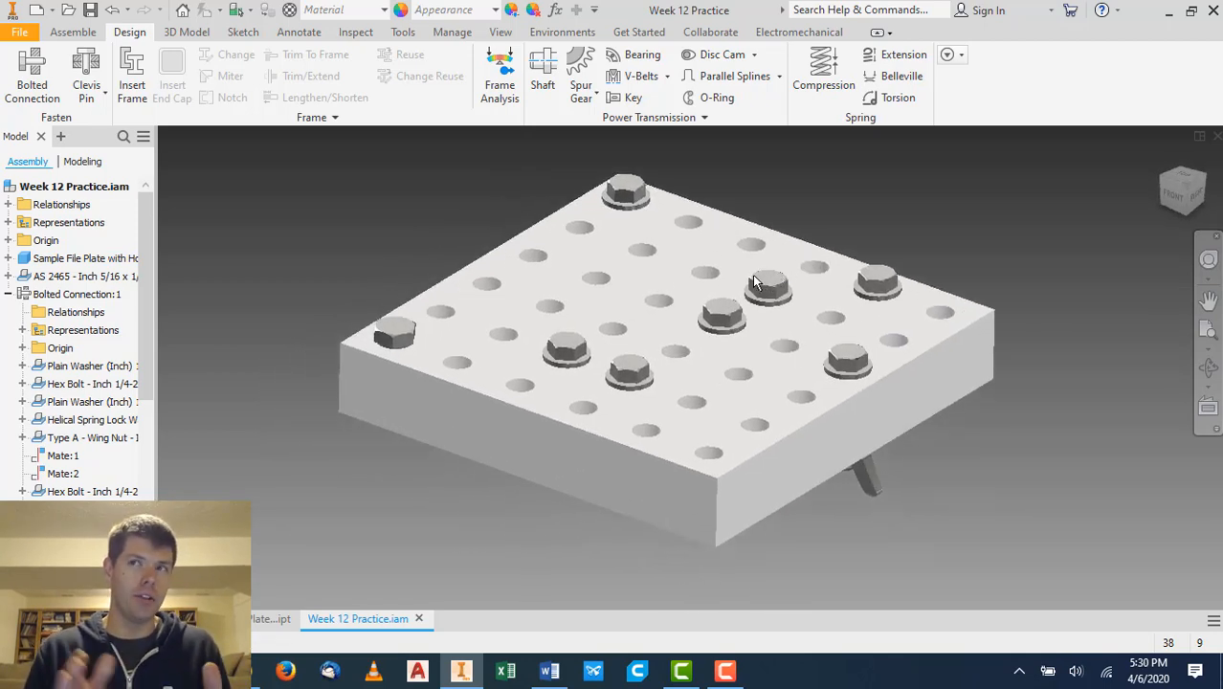
pyautogui.moveTo(752, 279)
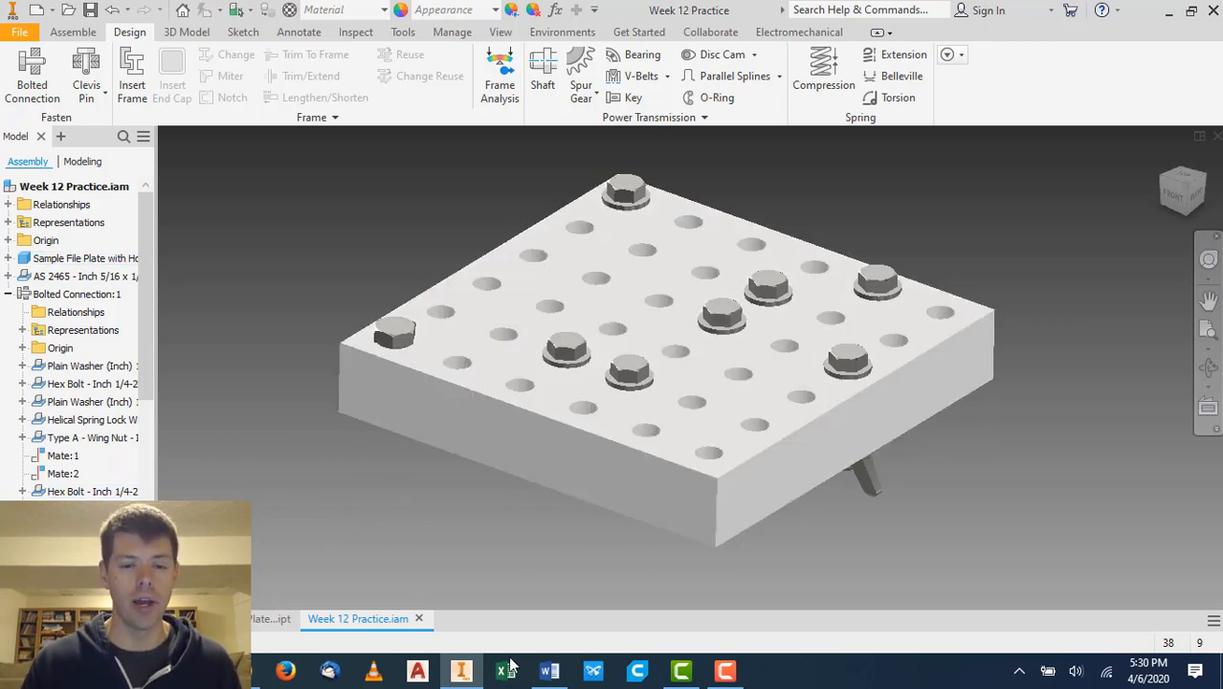
# Switch to the Week 12 lecture notes in Word and highlight the section on inserting fasteners from McMaster-Carr.
pyautogui.click(545, 672)
pyautogui.scroll(4, 631, 358)
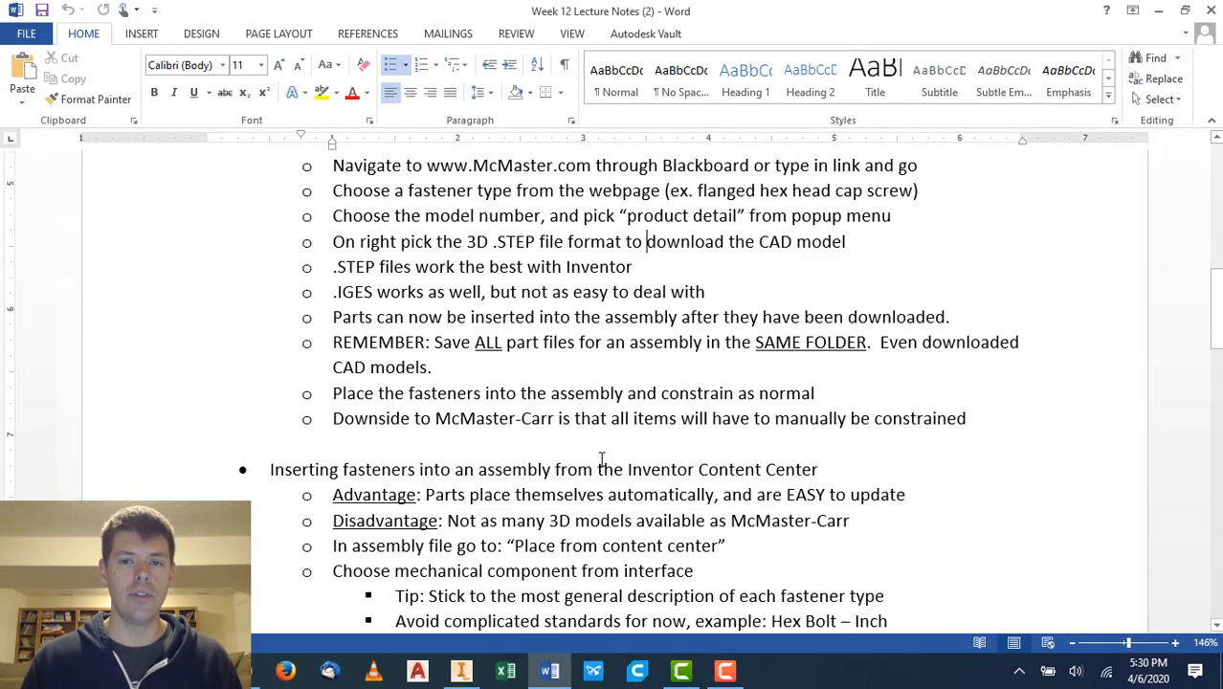
pyautogui.scroll(1, 612, 350)
pyautogui.scroll(-1, 600, 335)
pyautogui.scroll(1, 599, 337)
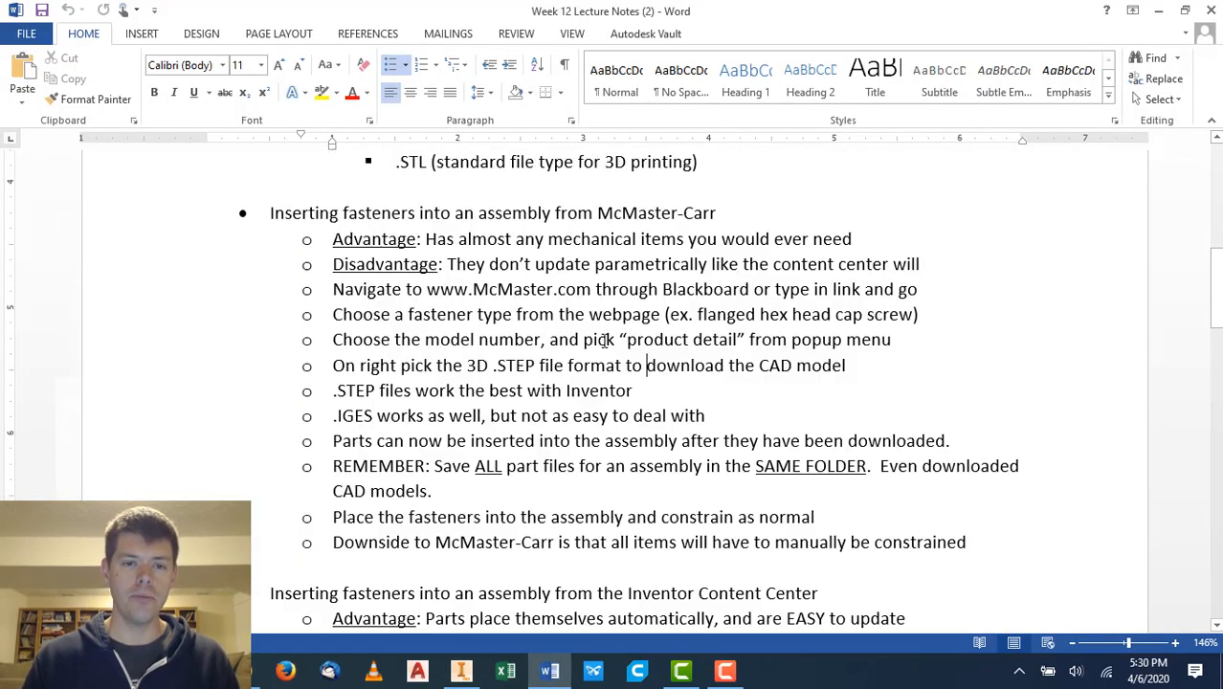
pyautogui.moveTo(273, 211); pyautogui.dragTo(966, 538)
# Highlight the notes on inserting fasteners from the Inventor Content Center, and clear the selection.
pyautogui.scroll(-4, 766, 421)
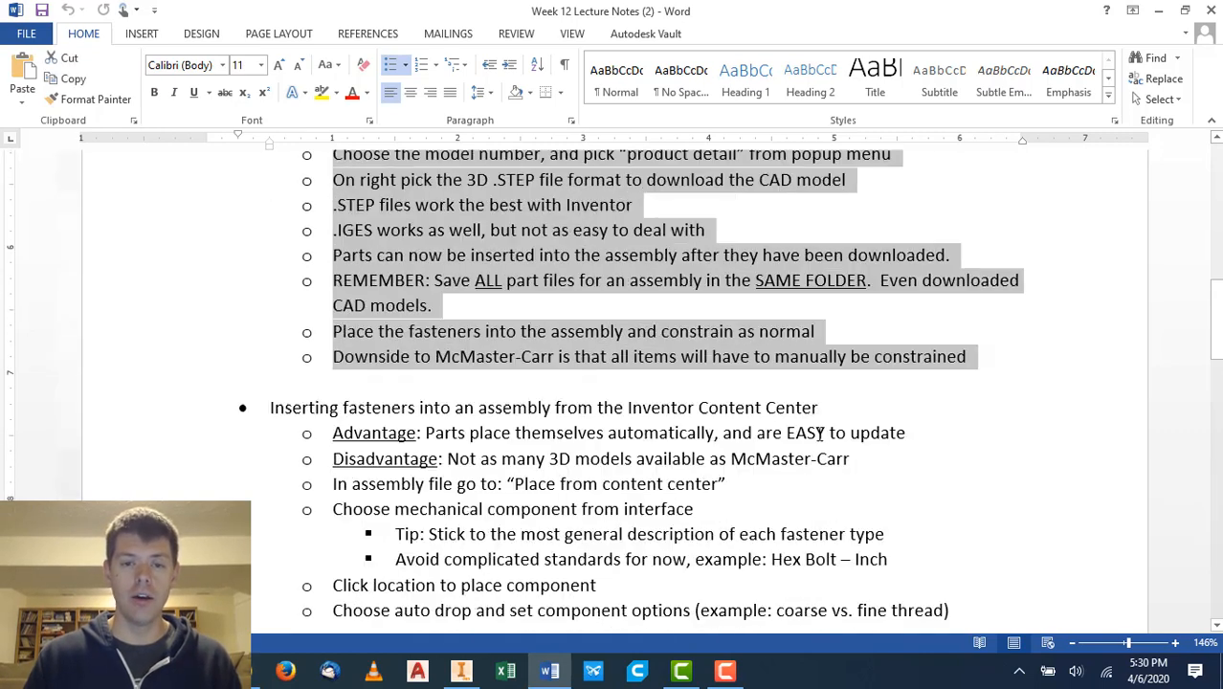
pyautogui.click(395, 324)
pyautogui.moveTo(273, 347); pyautogui.dragTo(941, 533)
pyautogui.click(768, 447)
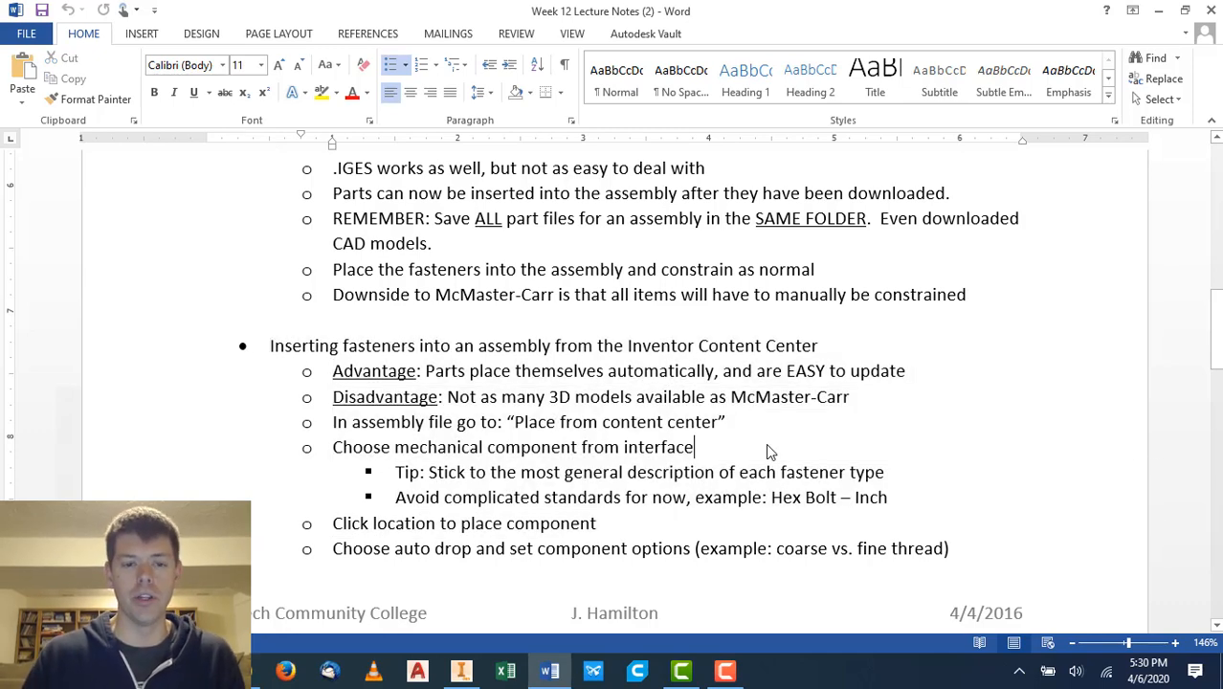
# Review the rest of the lecture notes through the Final Project item, and go back up to the 3D file formats section.
pyautogui.scroll(-2, 771, 450)
pyautogui.scroll(-7, 769, 416)
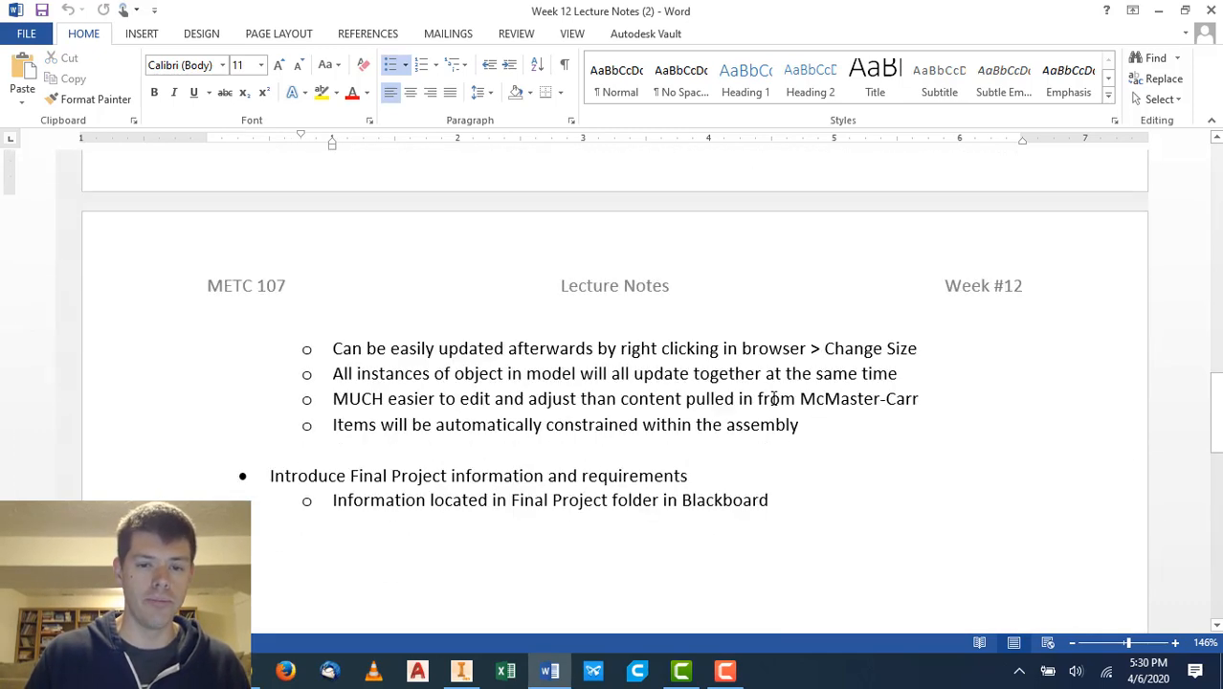
pyautogui.scroll(2, 774, 400)
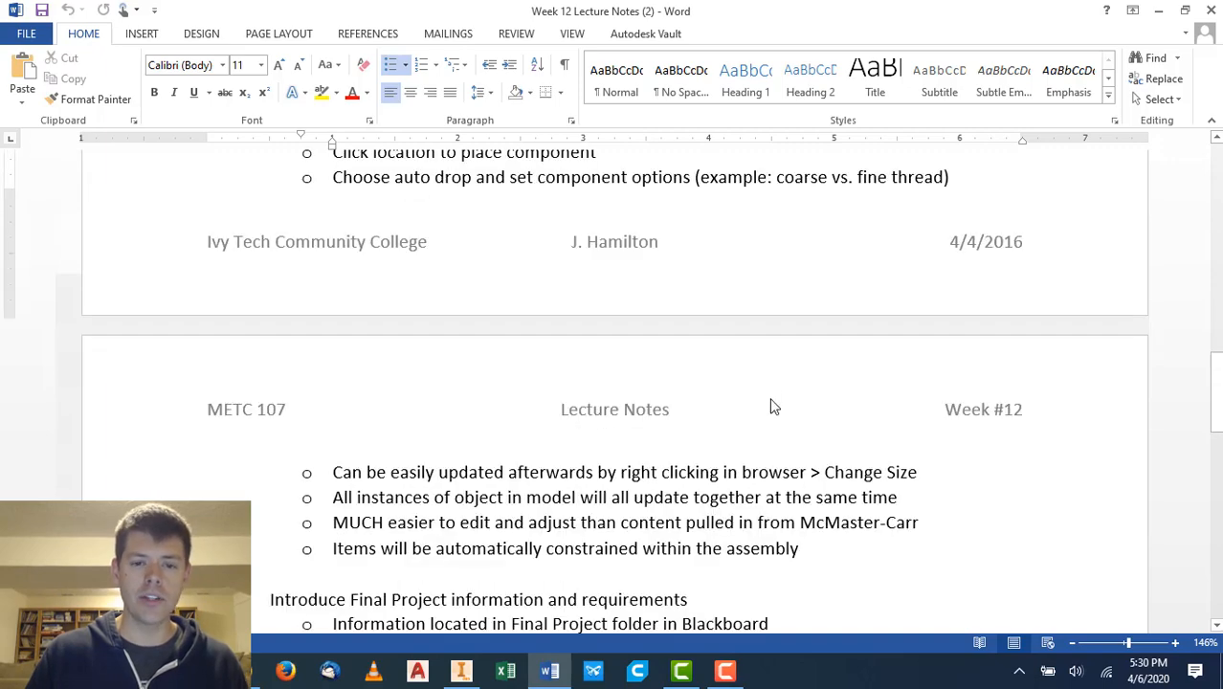
pyautogui.scroll(3, 612, 506)
pyautogui.scroll(10, 611, 507)
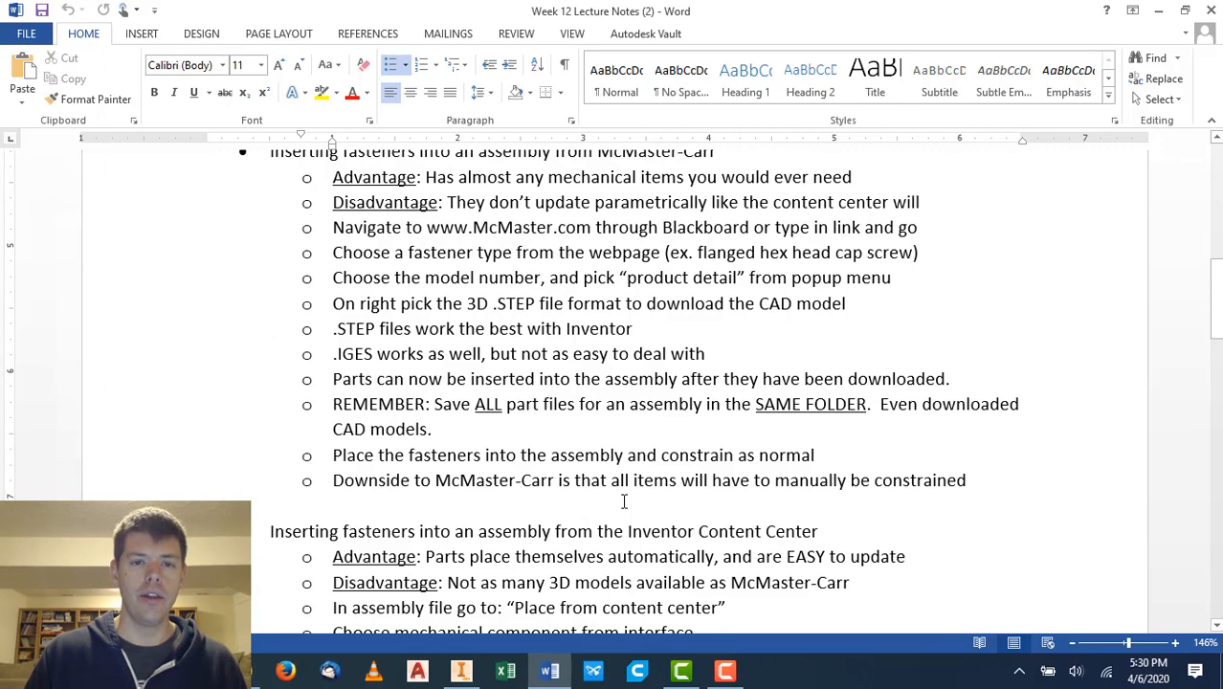
pyautogui.scroll(6, 624, 500)
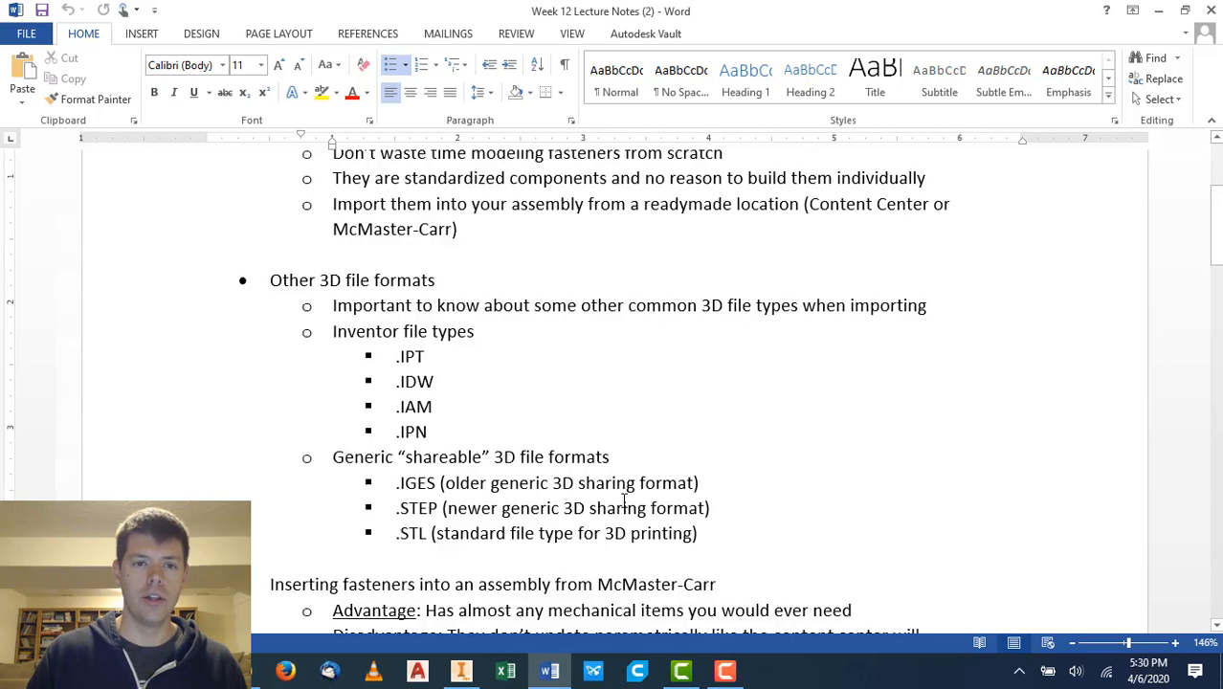
# Switch back to Inventor and view the plate assembly with its fasteners closer and farther away.
pyautogui.click(462, 670)
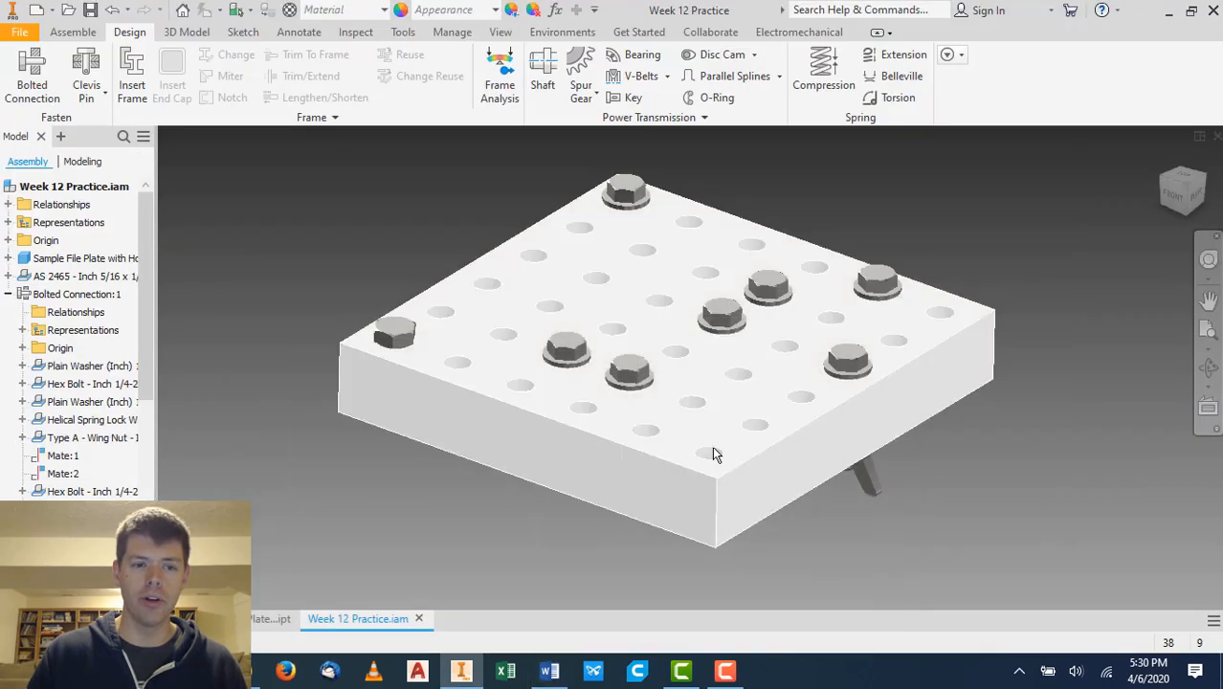
pyautogui.scroll(3, 457, 388)
pyautogui.scroll(-5, 458, 390)
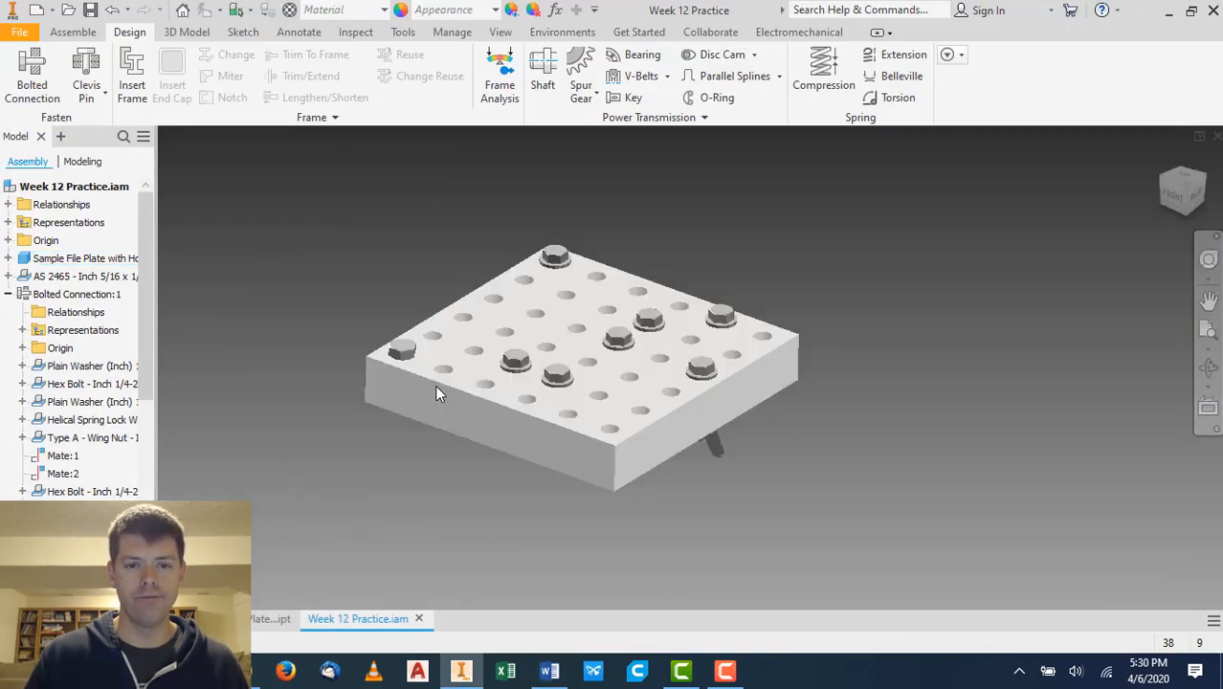
pyautogui.scroll(3, 448, 382)
pyautogui.scroll(-3, 452, 377)
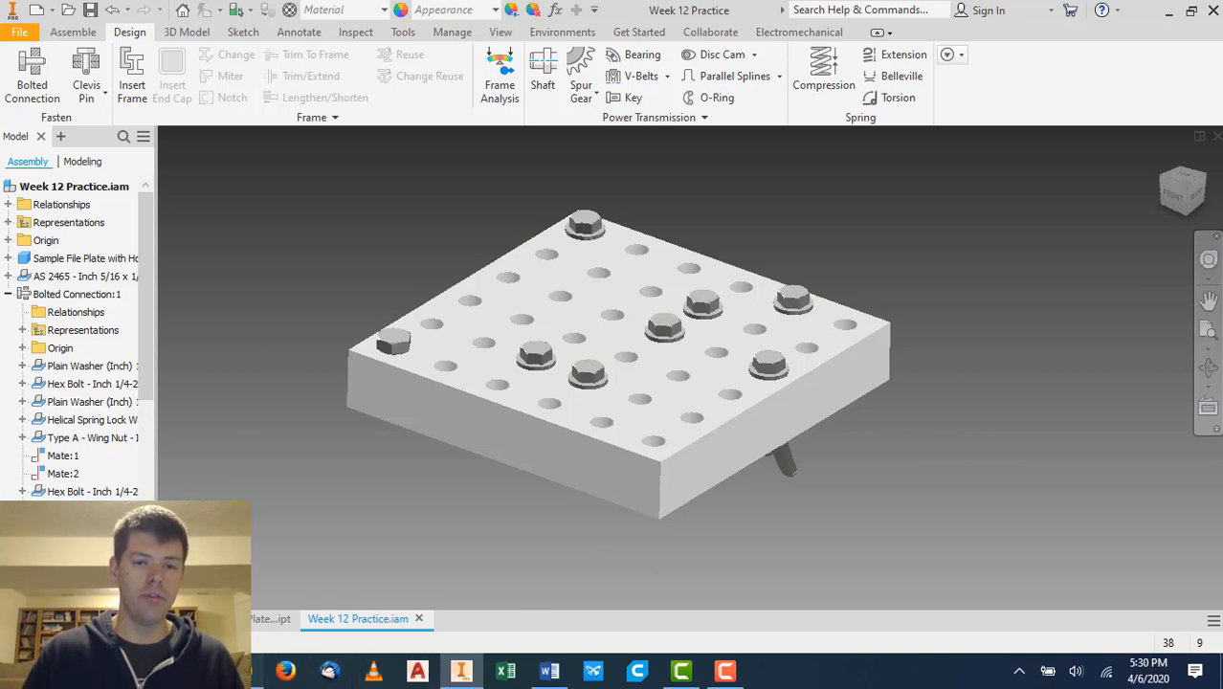
# Switch to the browser, return to the course's Modules page and look through the Week 12 to Final Project items.
pyautogui.click(285, 670)
pyautogui.click(160, 16)
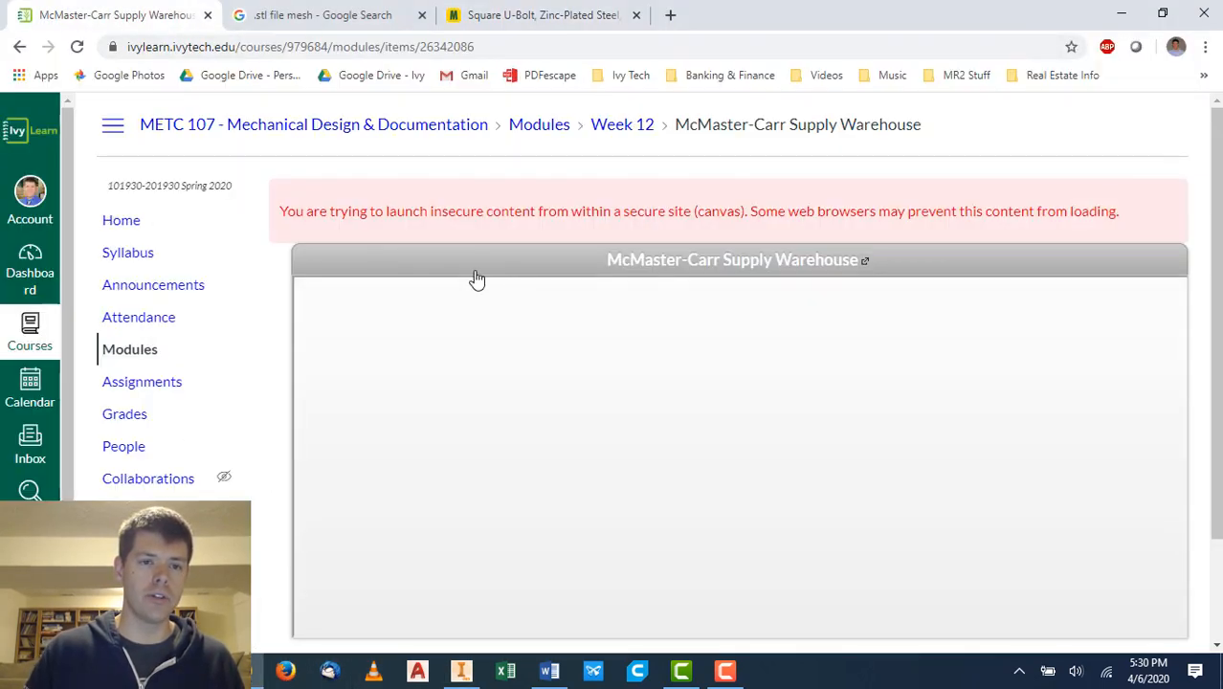
pyautogui.hotkey('alt', 'Left')
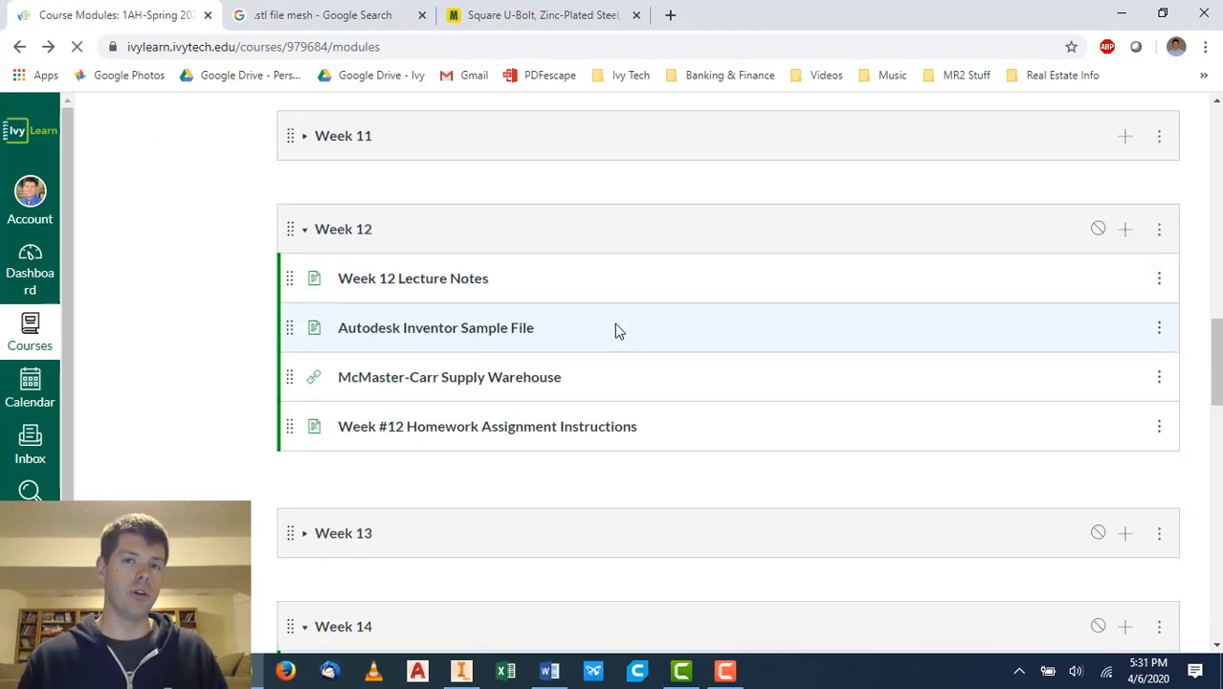
pyautogui.scroll(-8, 616, 328)
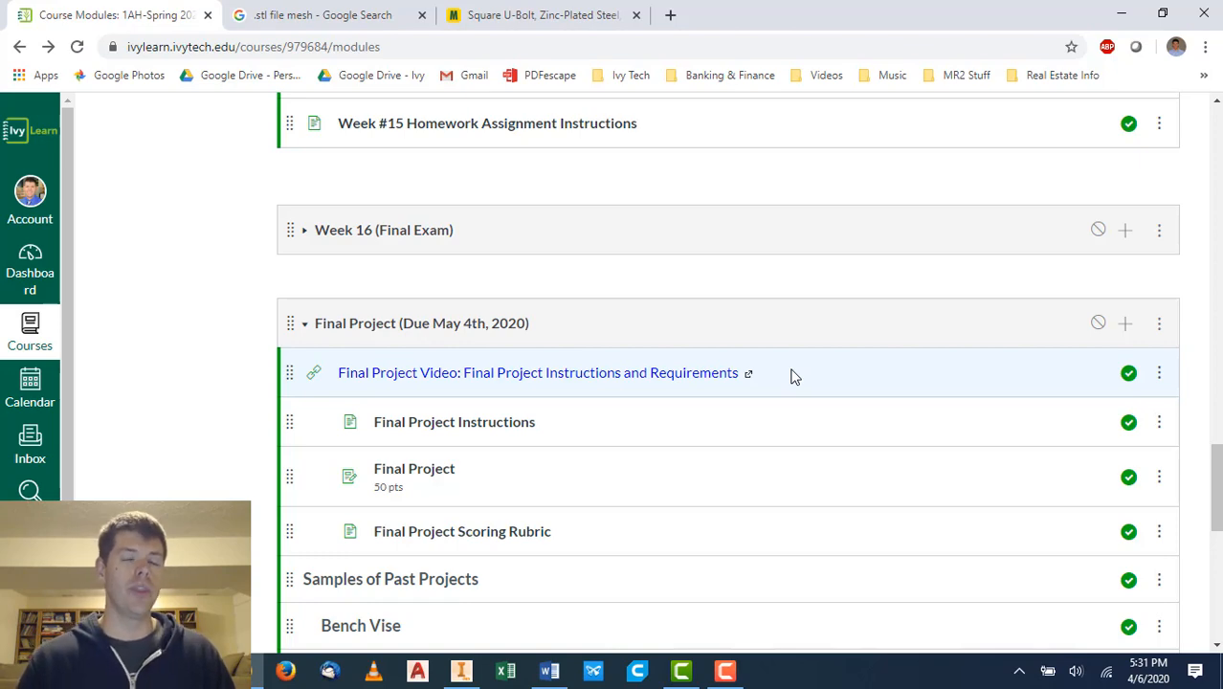
pyautogui.scroll(6, 735, 324)
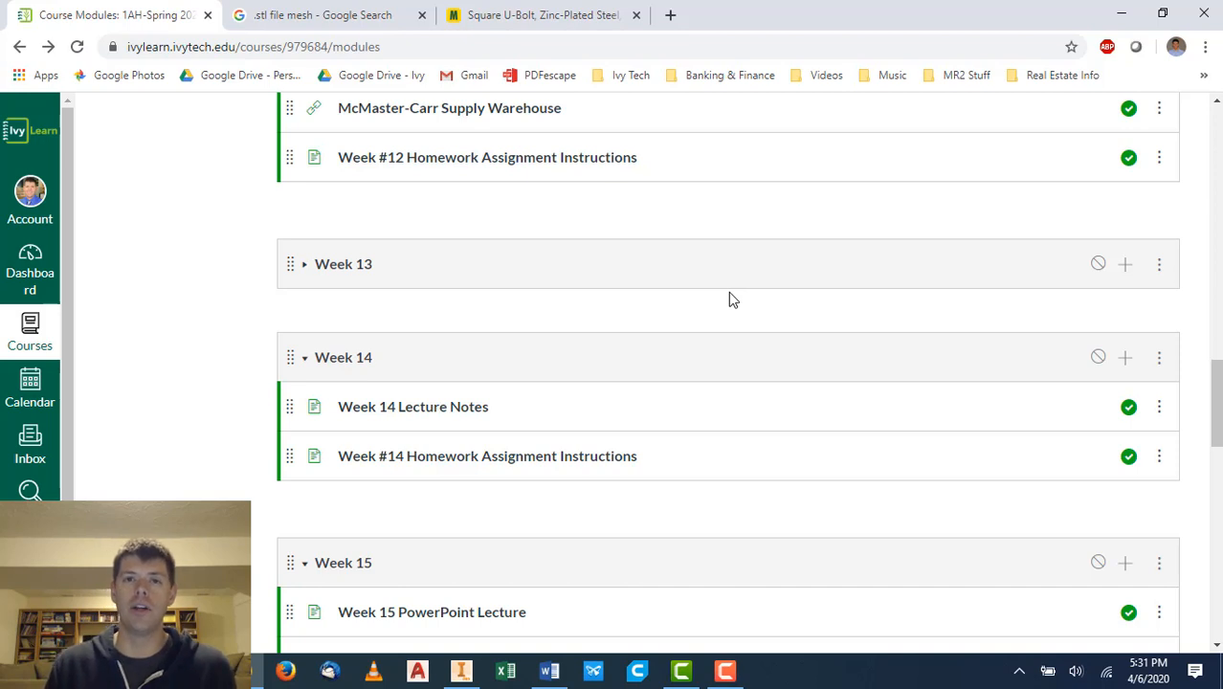
pyautogui.click(726, 670)
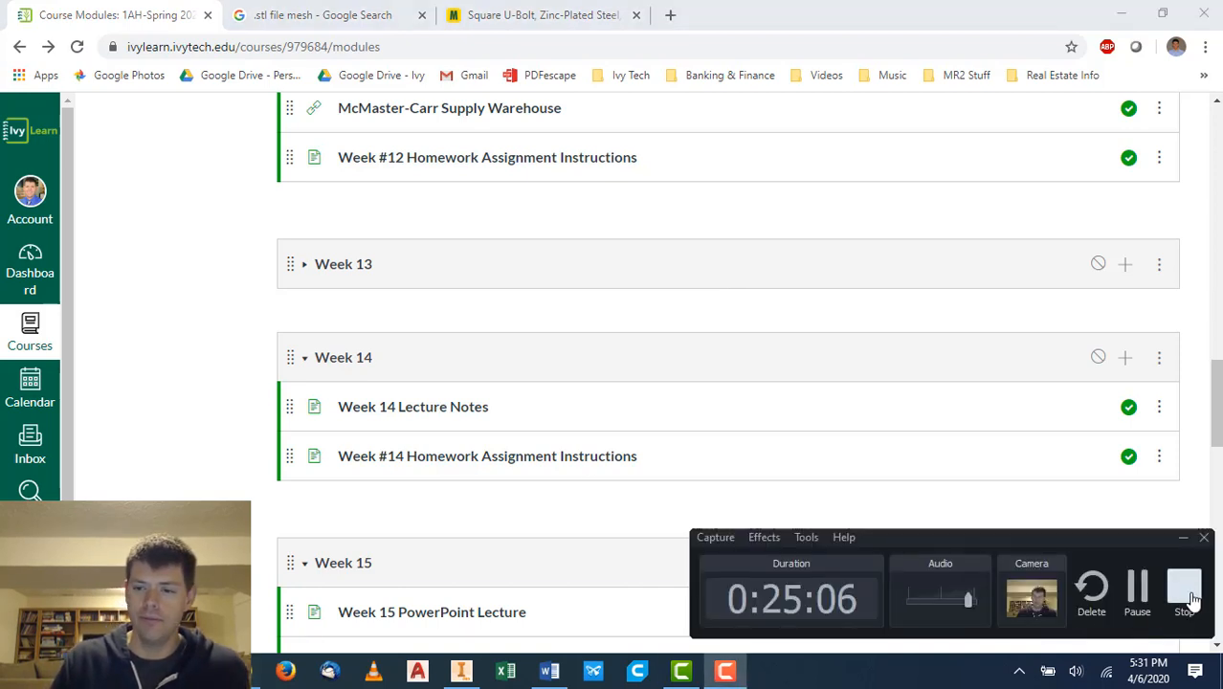